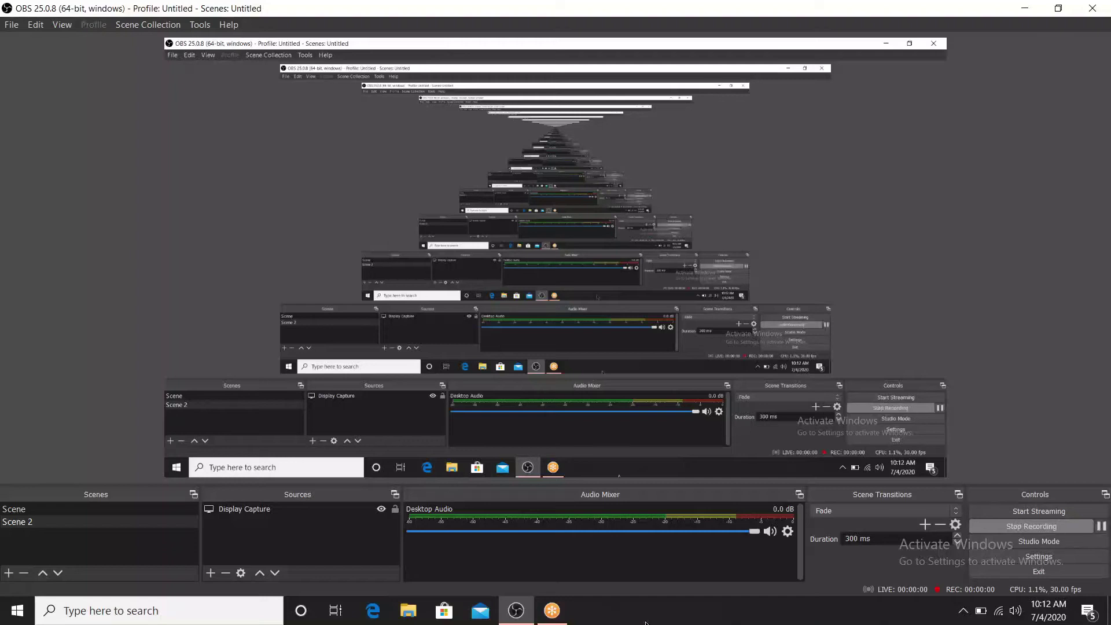
Bring the GoToMeeting window to the front and enlarge the shared Unity screen
left_click(546, 618)
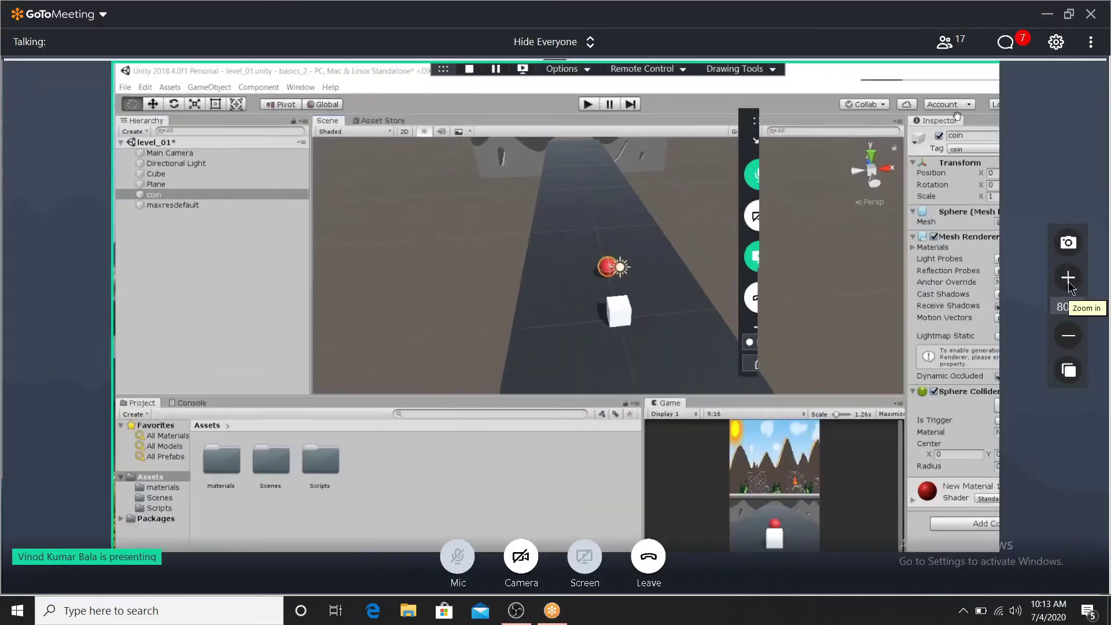
left_click(1068, 279)
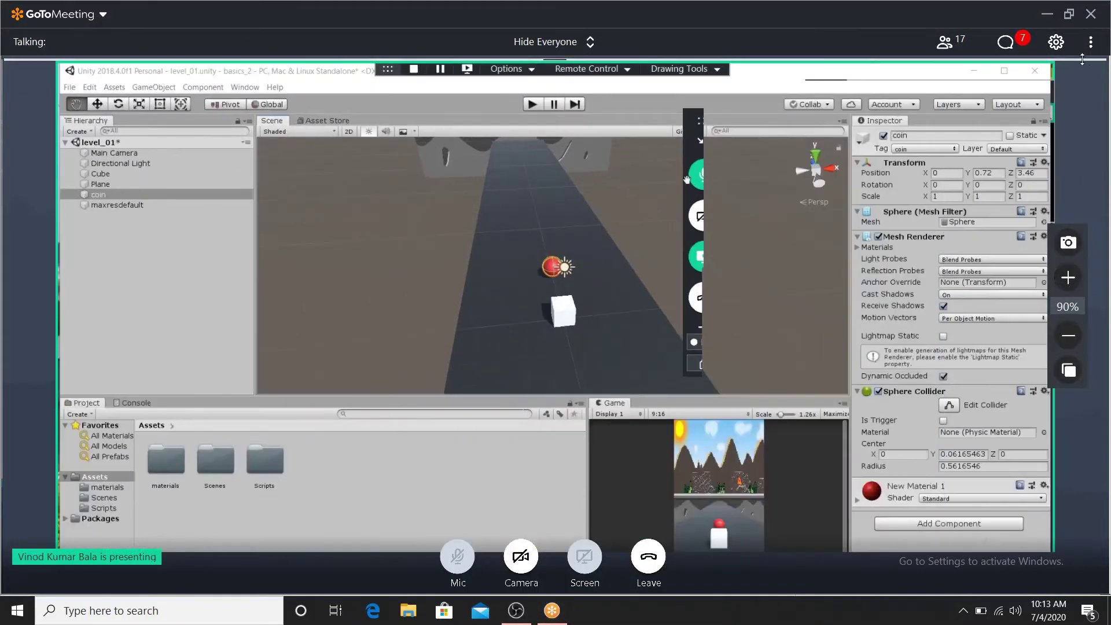
left_click(1091, 42)
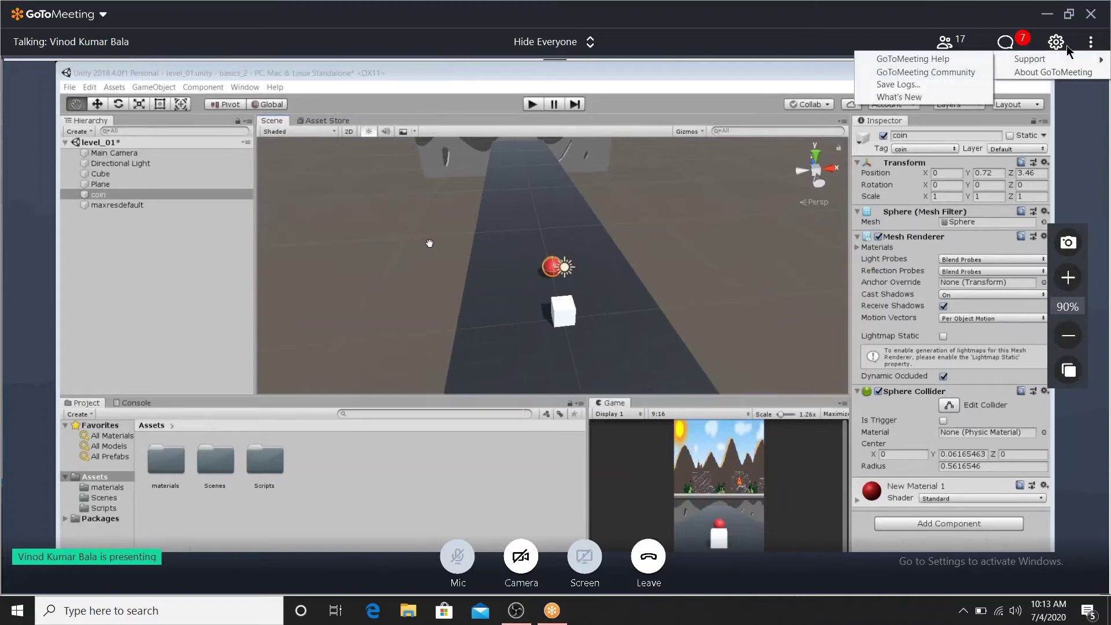
left_click(1086, 133)
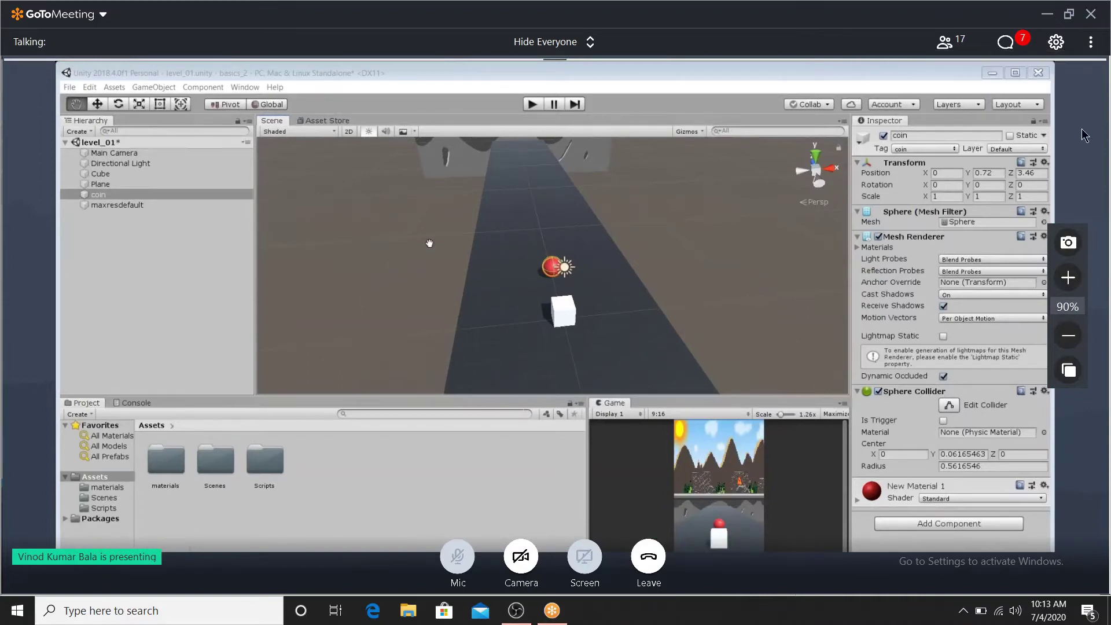
Turn on computer audio in the meeting's audio settings, then enlarge the shared screen further
left_click(1092, 46)
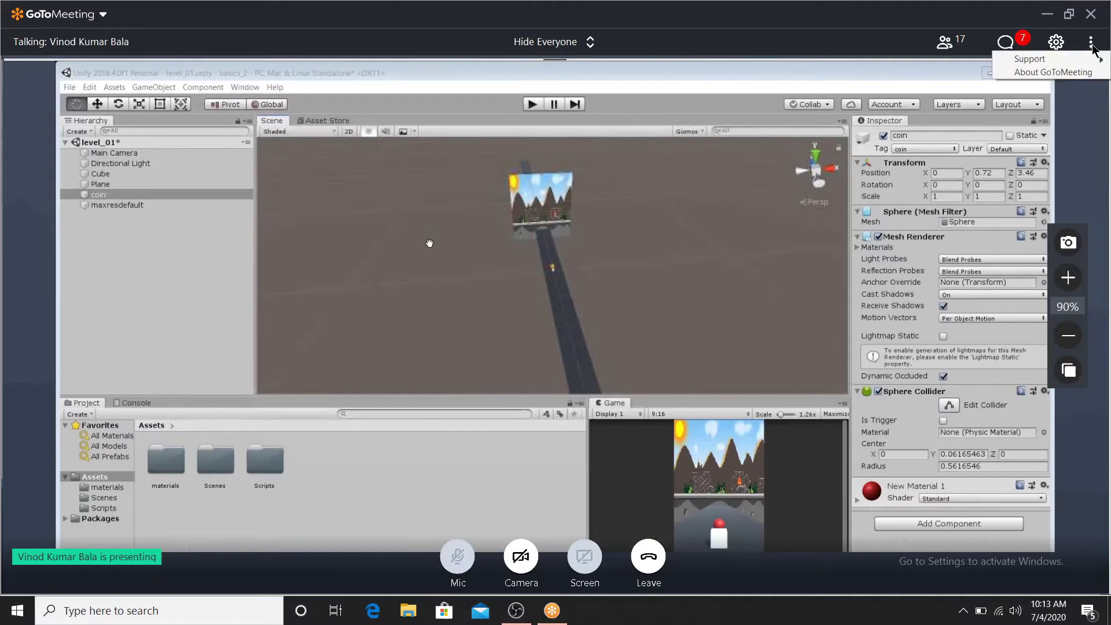
left_click(1055, 43)
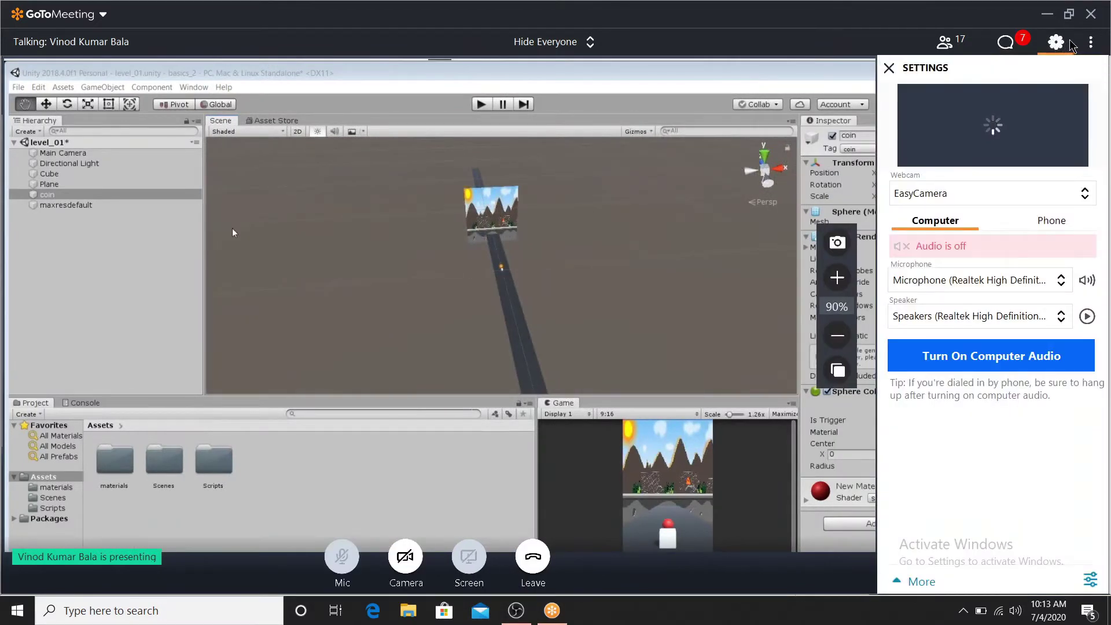
left_click(1058, 43)
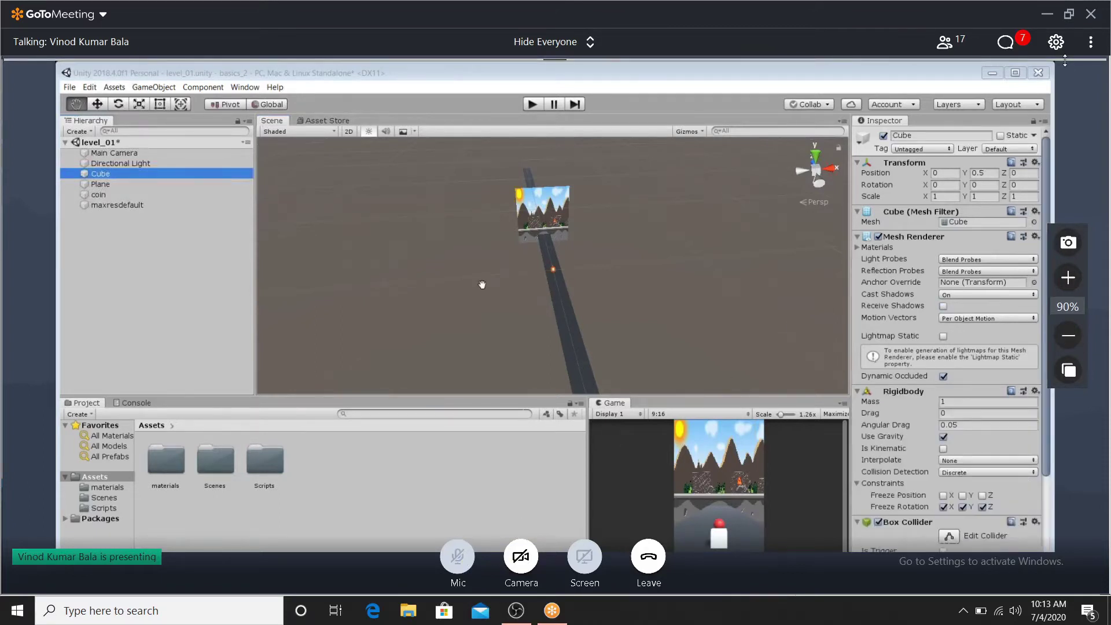
left_click(1056, 42)
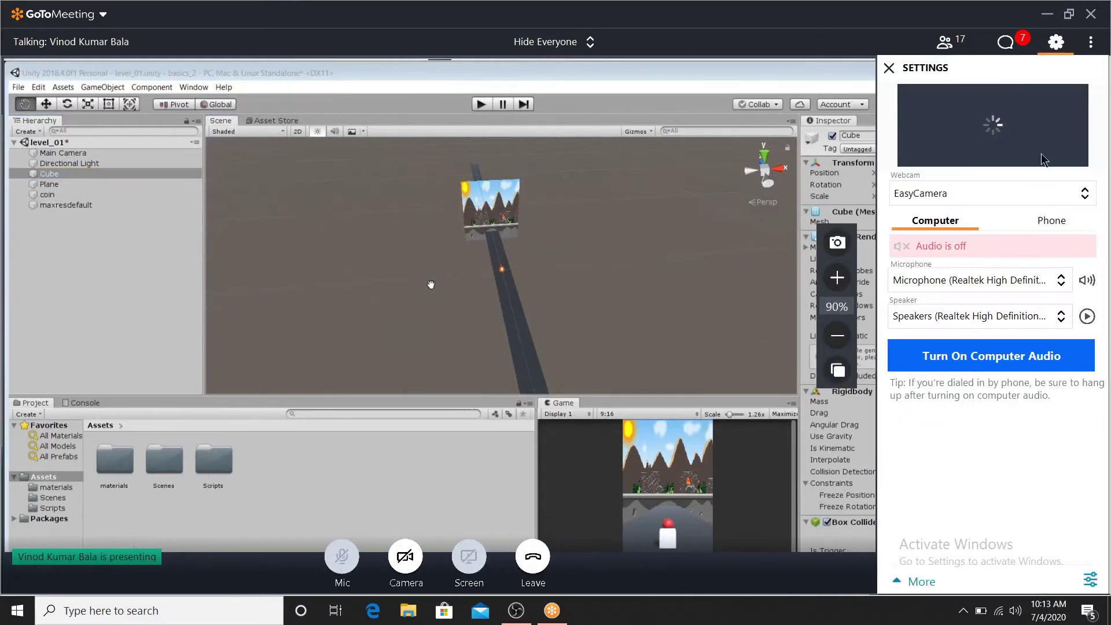
left_click(1022, 362)
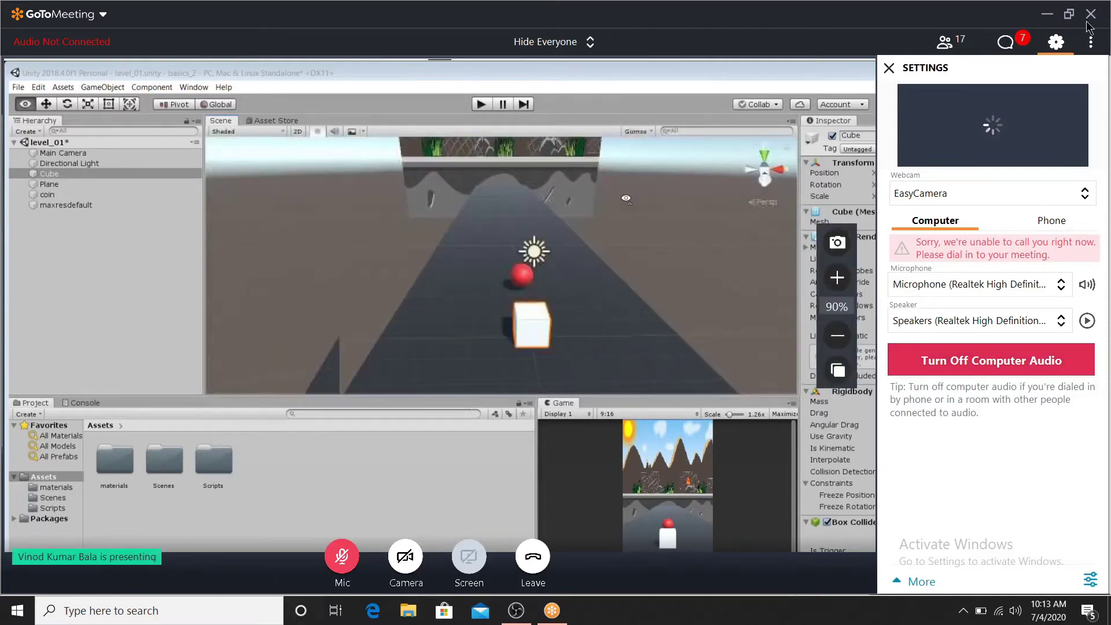
left_click(1057, 44)
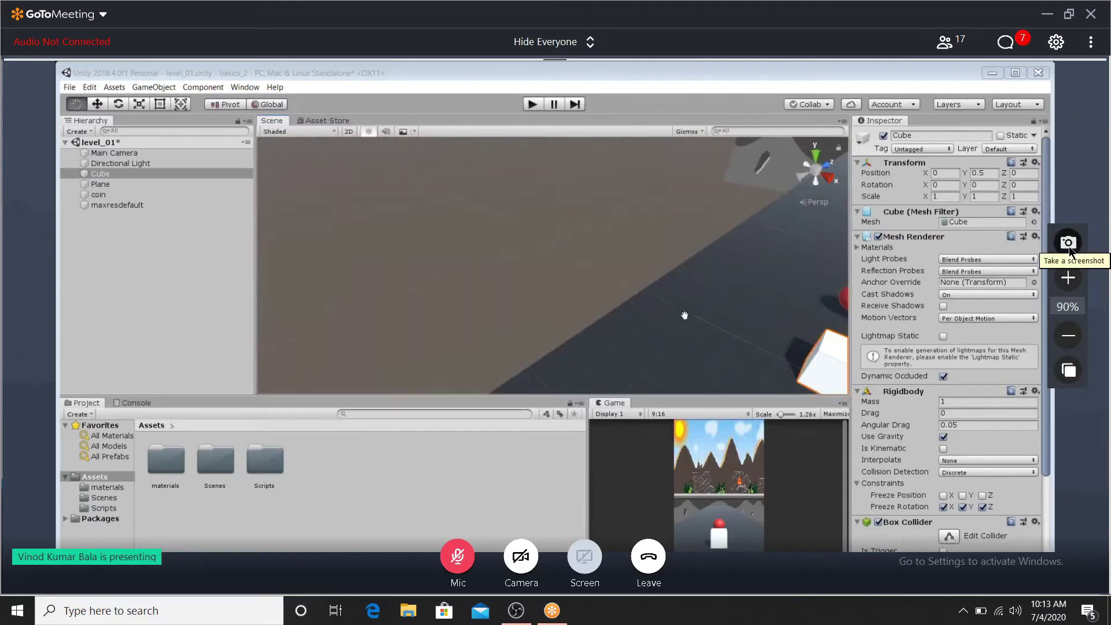
left_click(1069, 278)
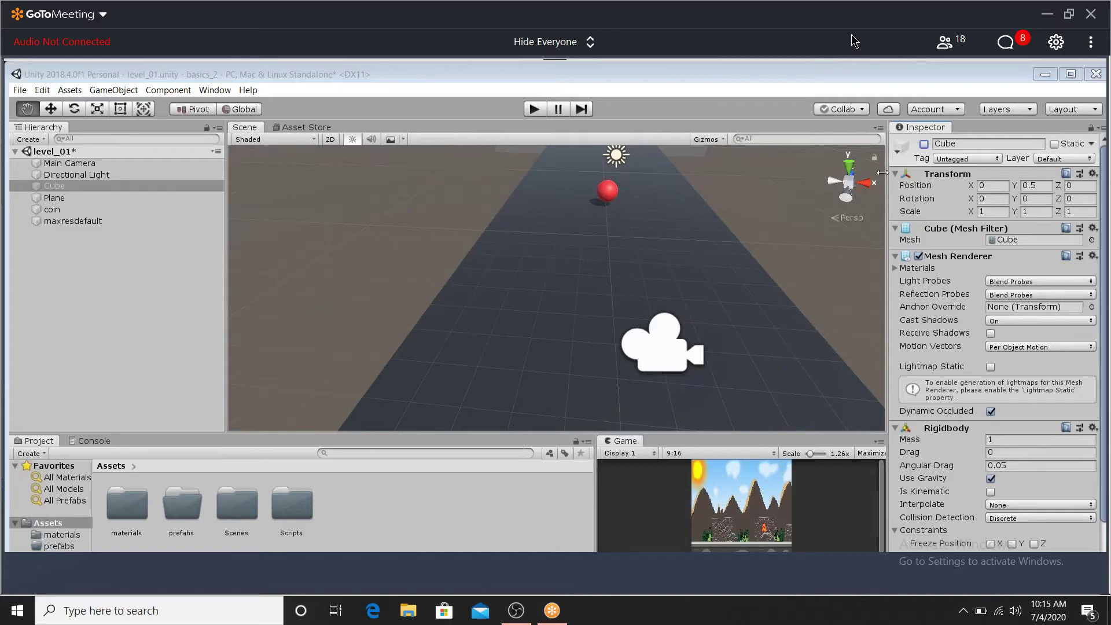
Toggle the Cube on and back off, zoom the Scene view, and select the coin to inspect its Sphere Collider
left_click(924, 144)
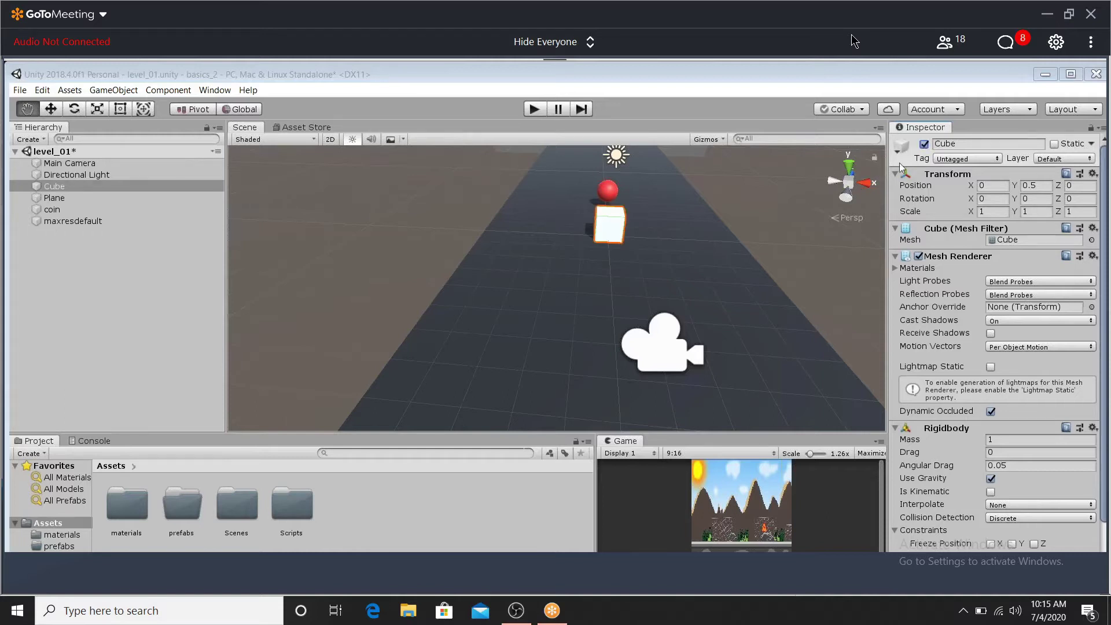
left_click(924, 145)
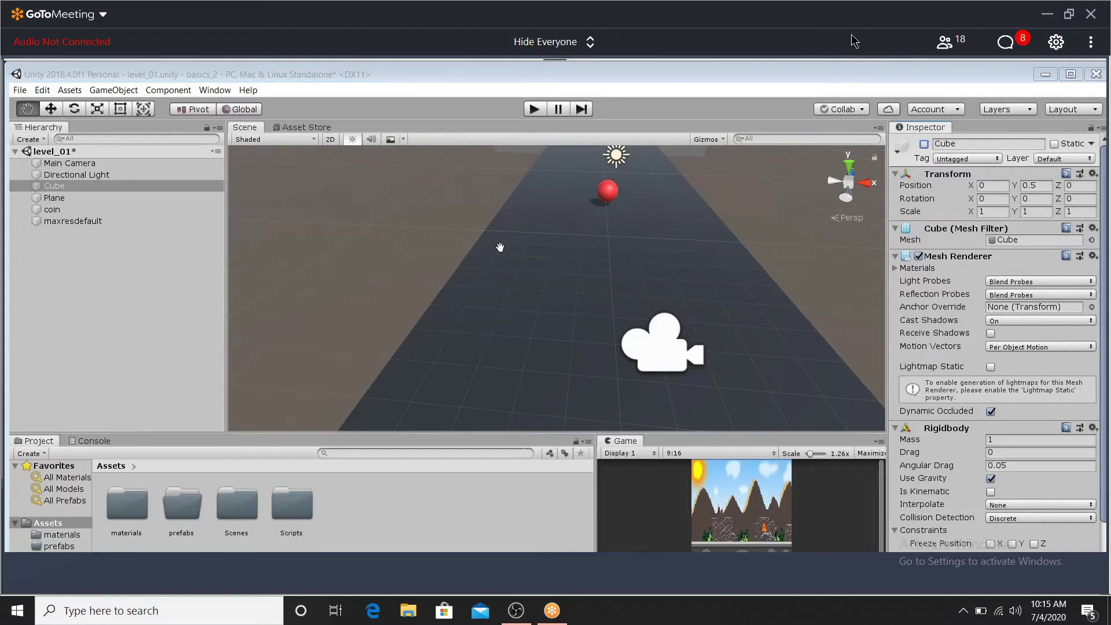
scroll(596, 228, "up", 3)
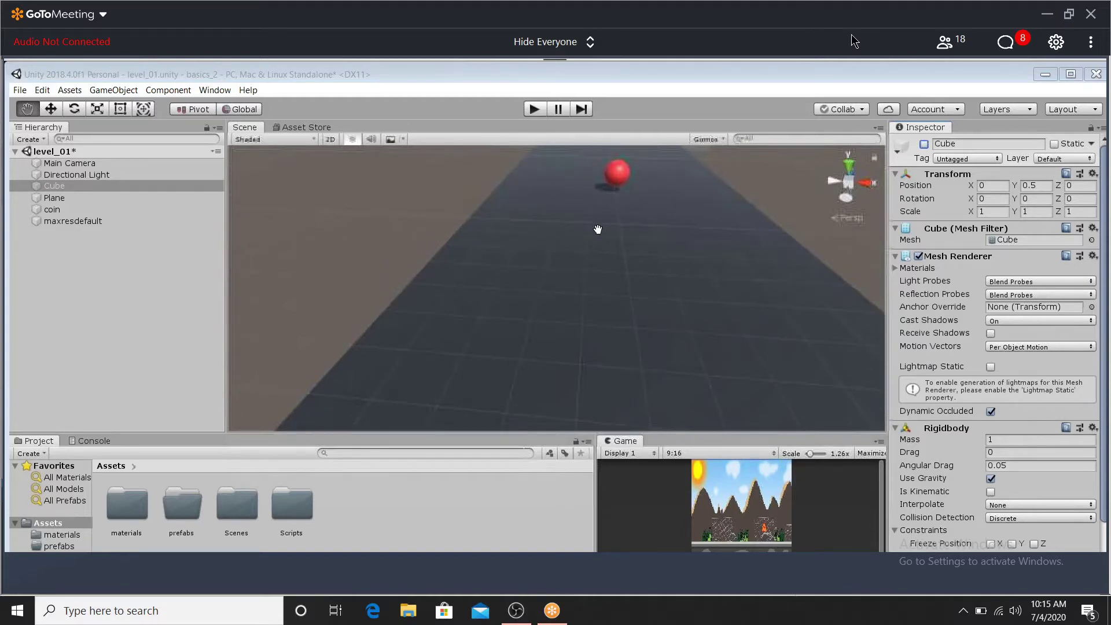
scroll(598, 229, "up", 1)
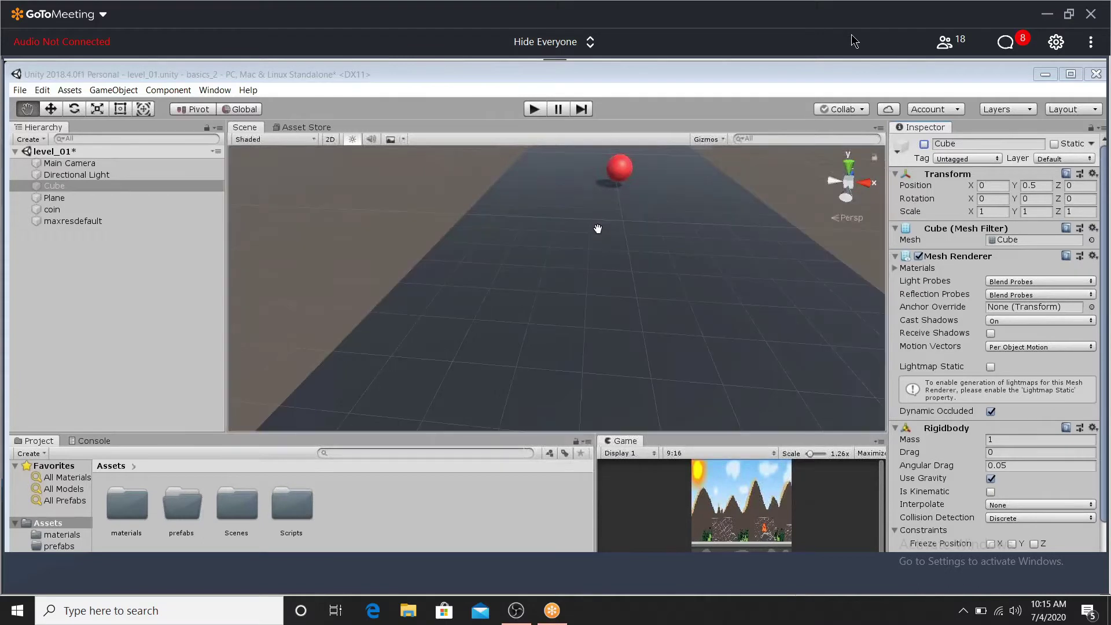
left_click(41, 210)
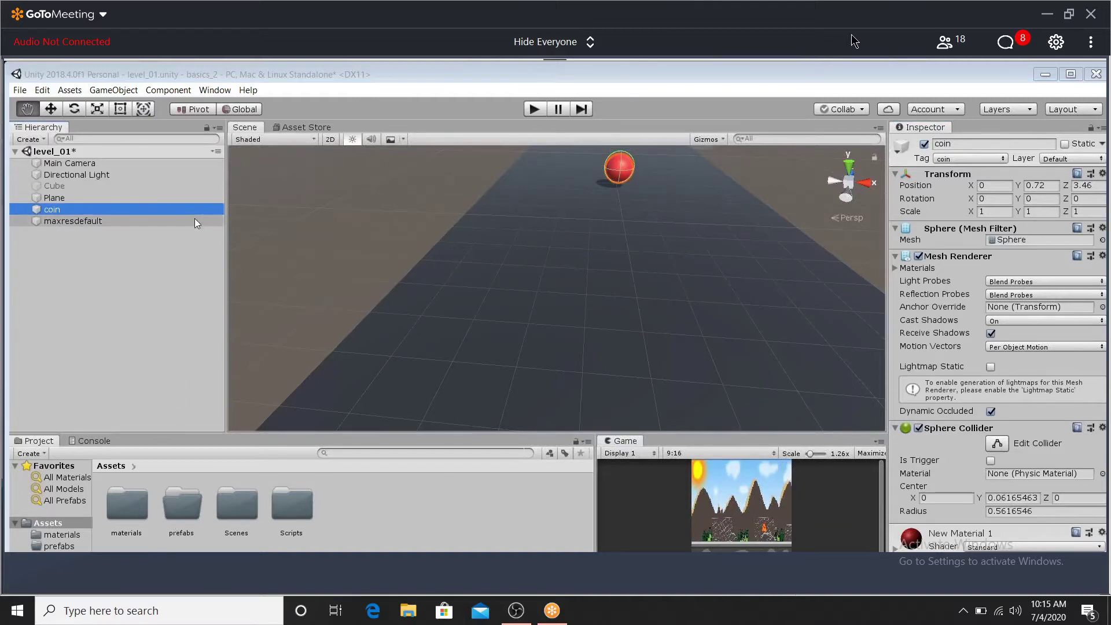
Save the scene's coin as a prefab in the Assets/prefabs folder
double_click(188, 516)
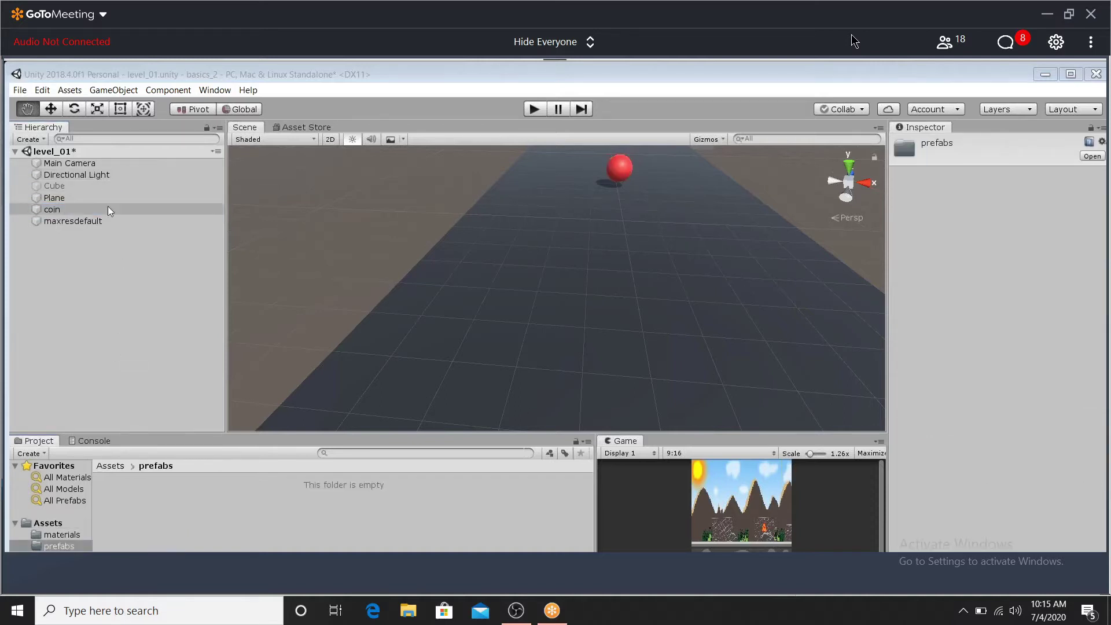
left_click_drag(108, 208, 188, 520)
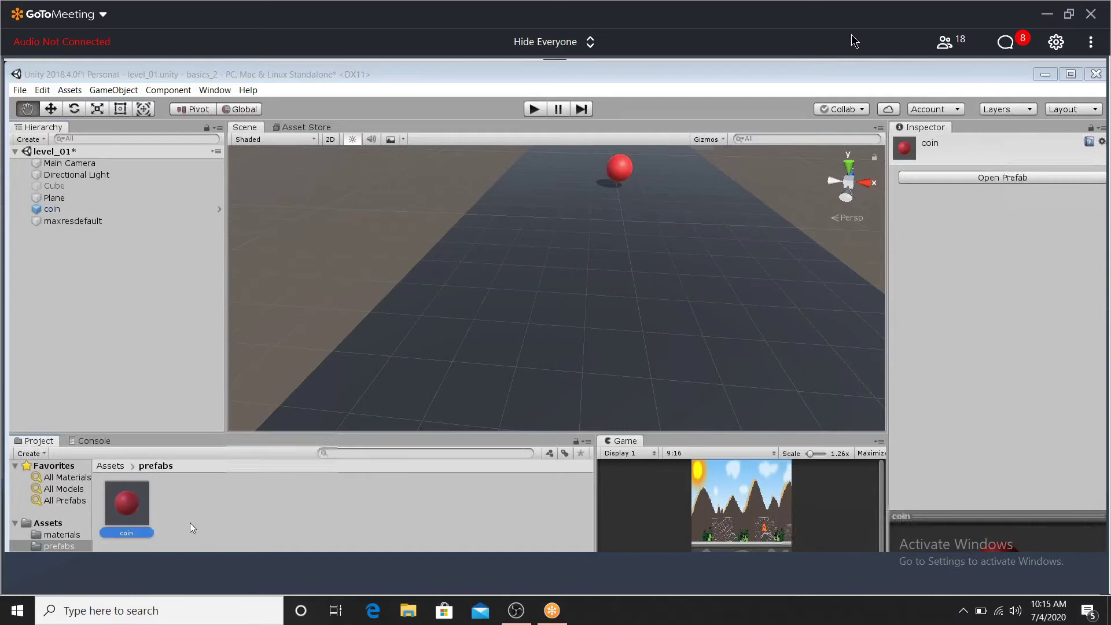
mouse_move(1080, 349)
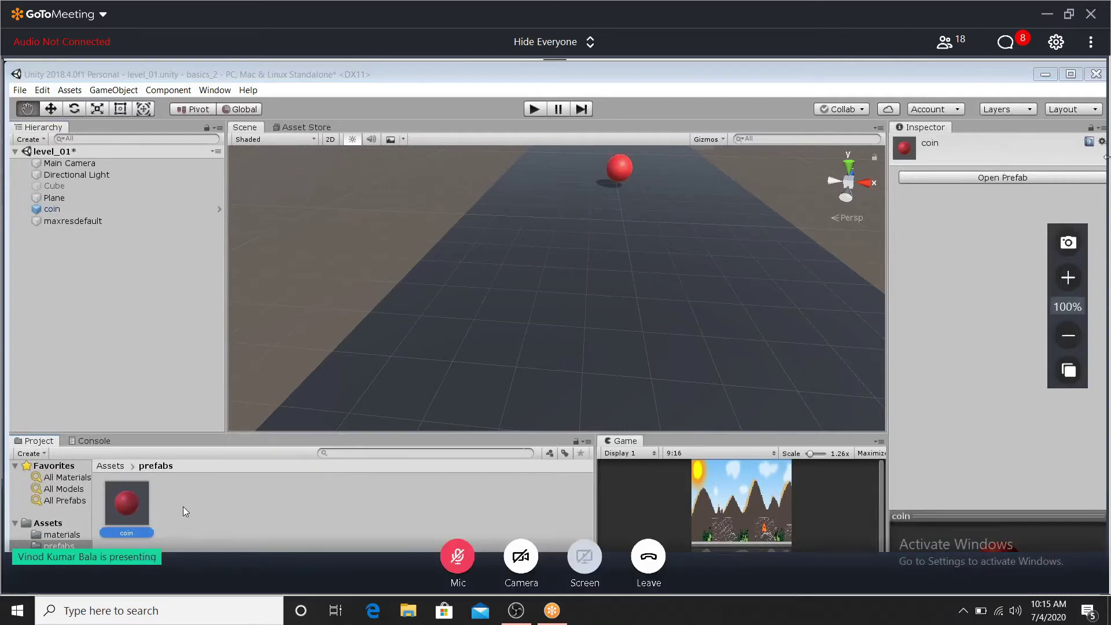
left_click(1077, 341)
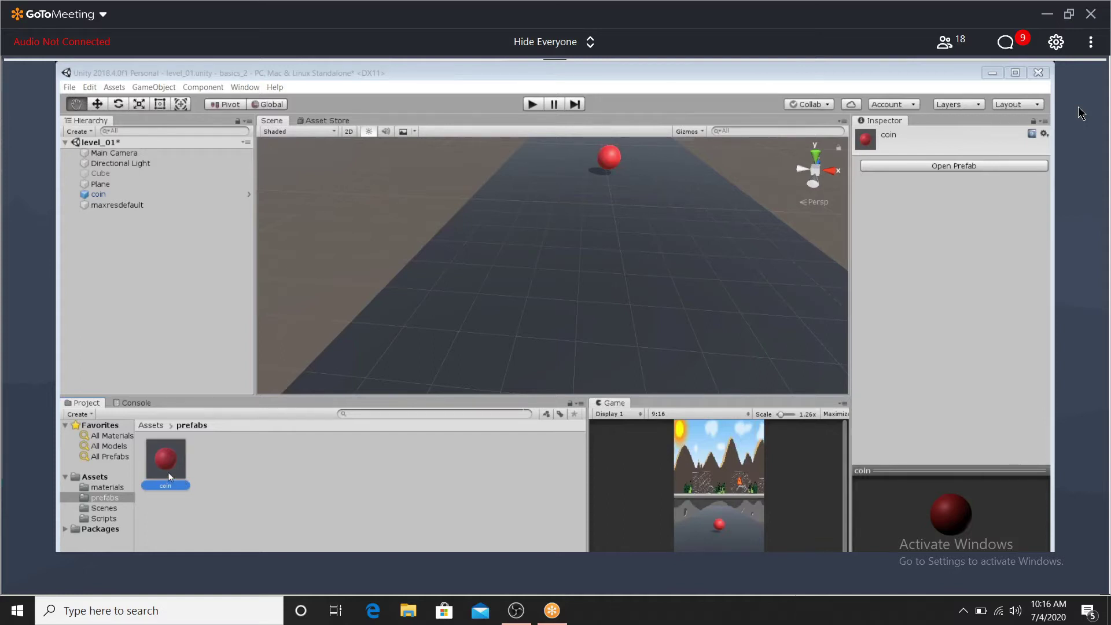
Delete coin.prefab and recreate it from the scene's coin in the prefabs folder
key("Delete")
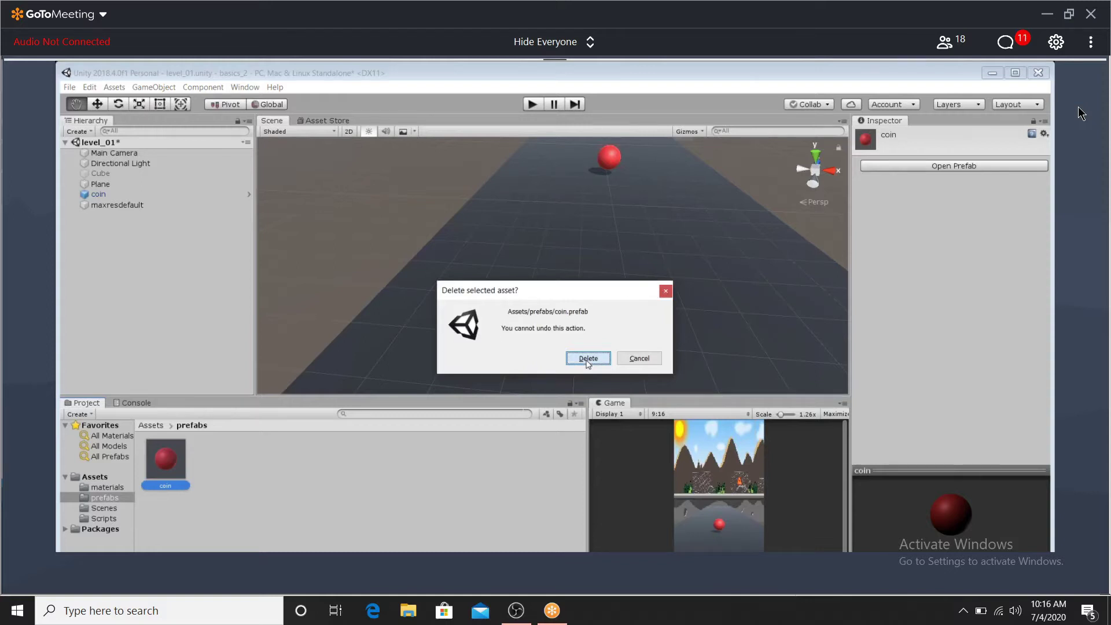
left_click(588, 359)
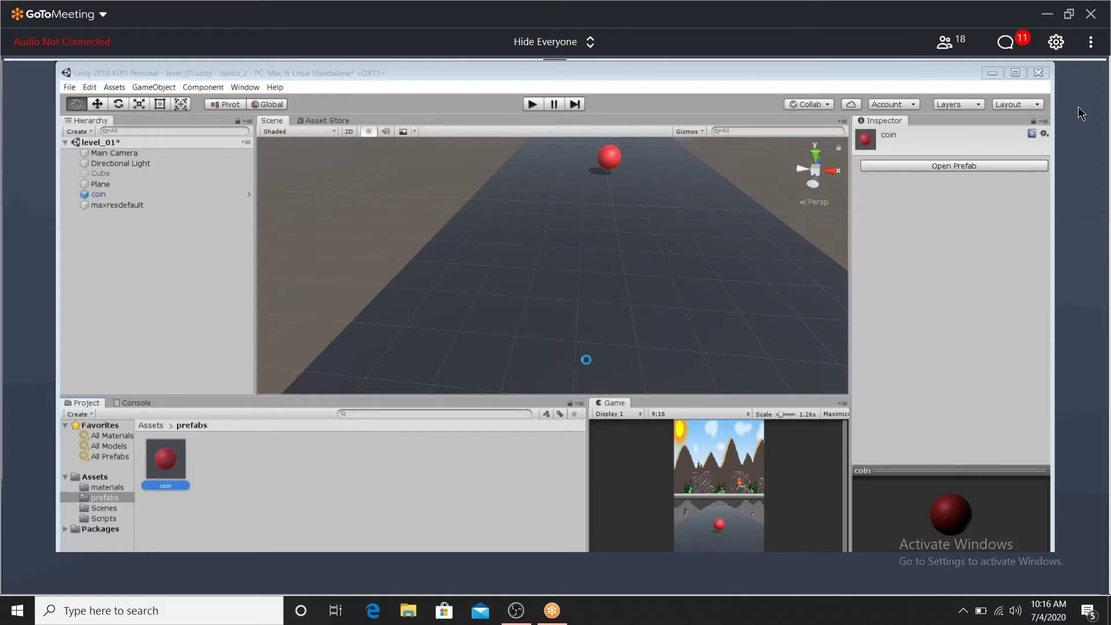
left_click(96, 195)
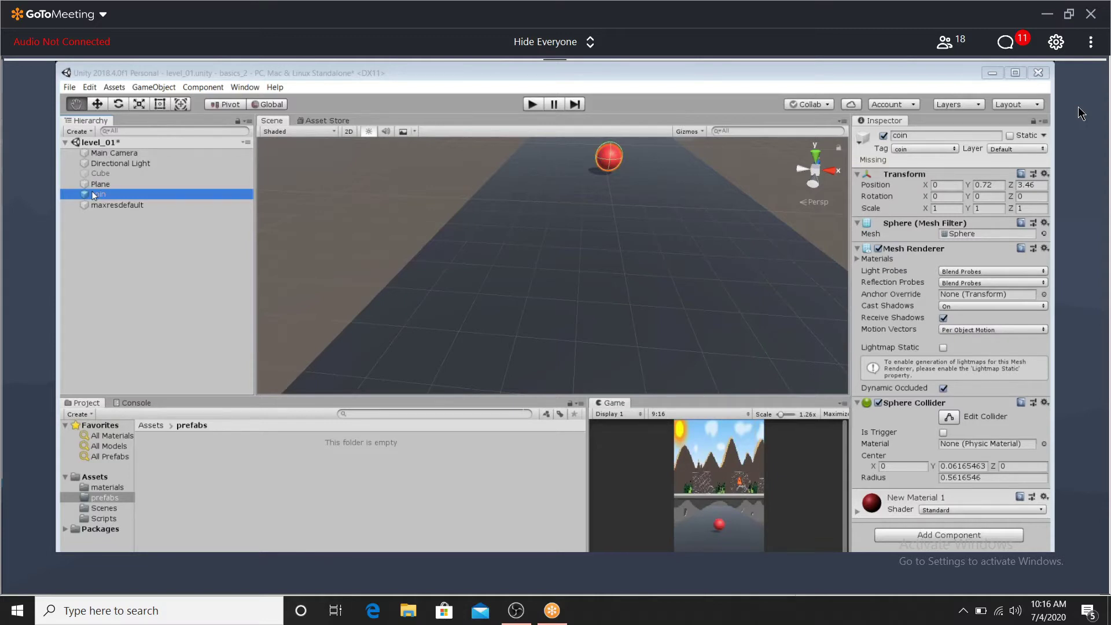
left_click_drag(93, 195, 213, 485)
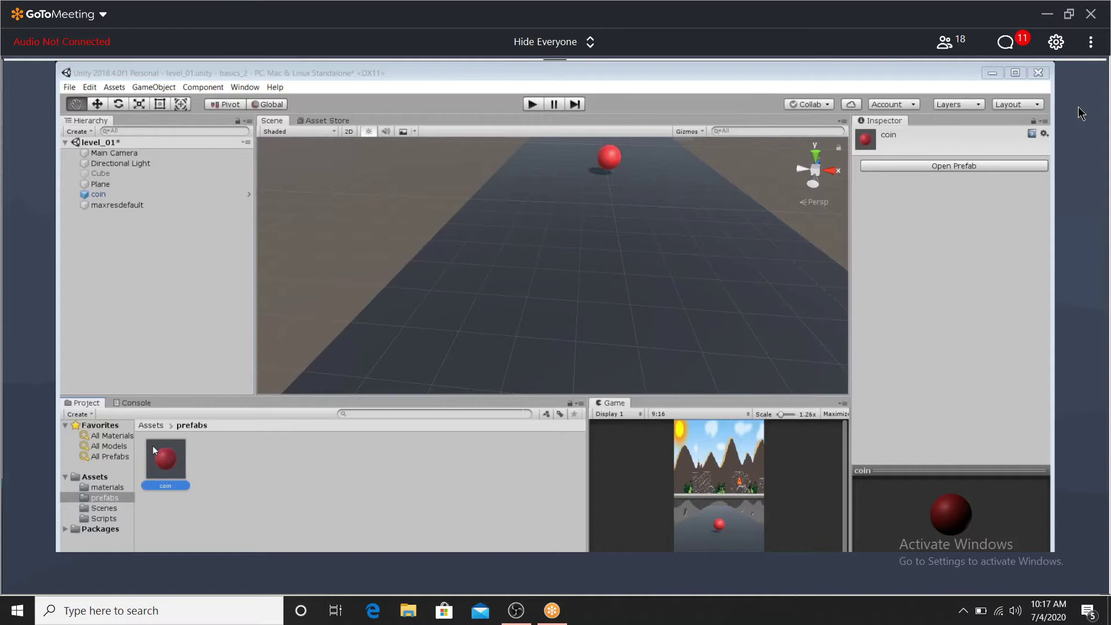
Place four more coin prefab copies at different spots along the track
left_click(152, 454)
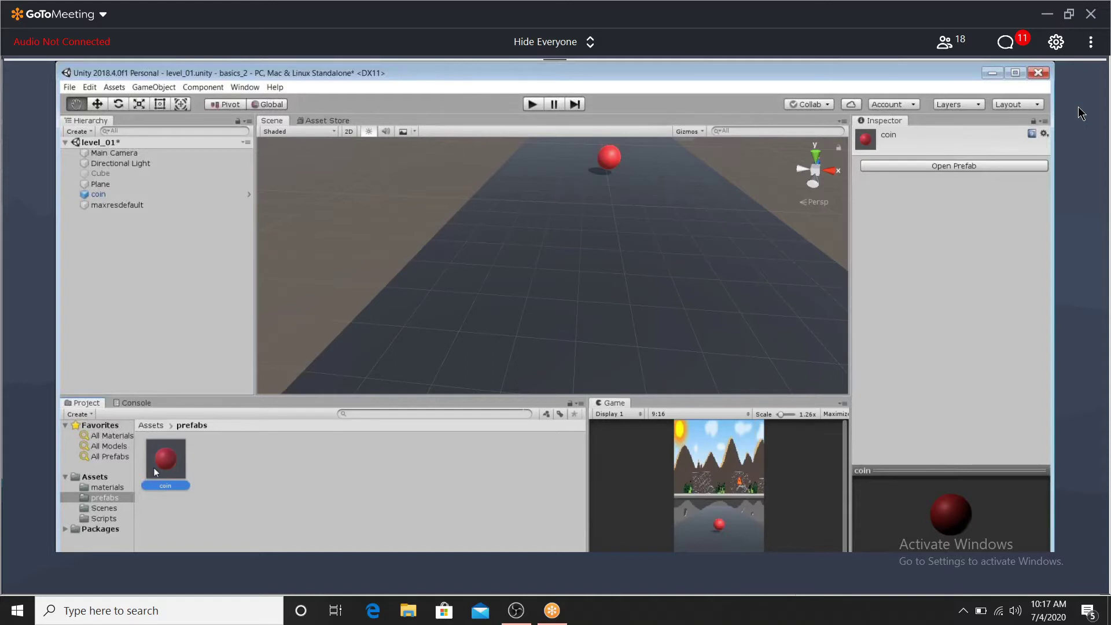
left_click_drag(155, 471, 599, 227)
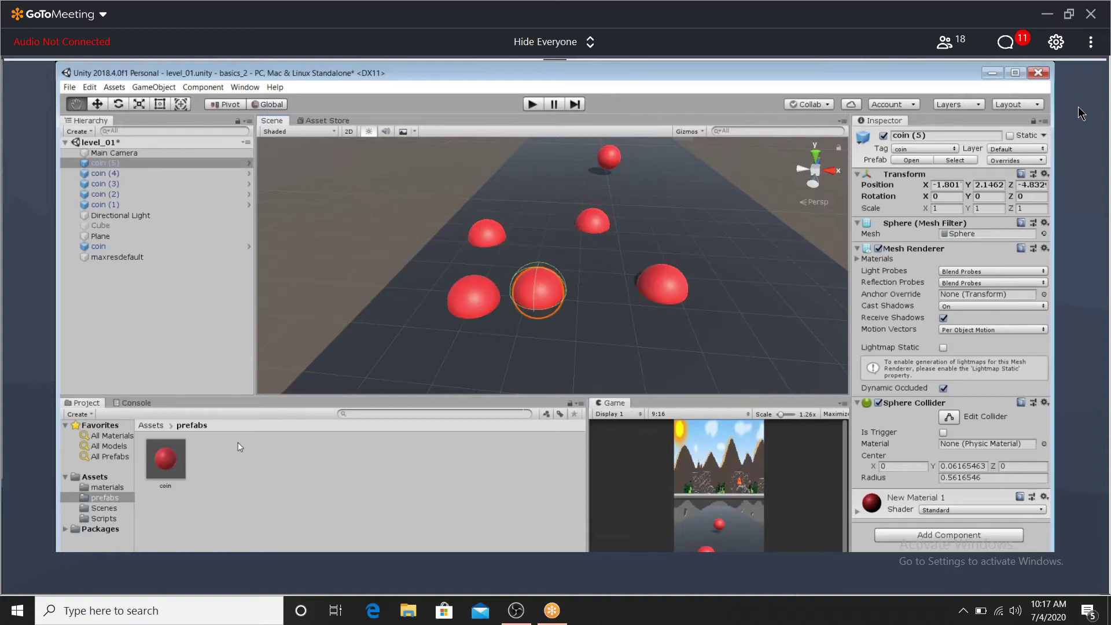
left_click_drag(165, 458, 409, 335)
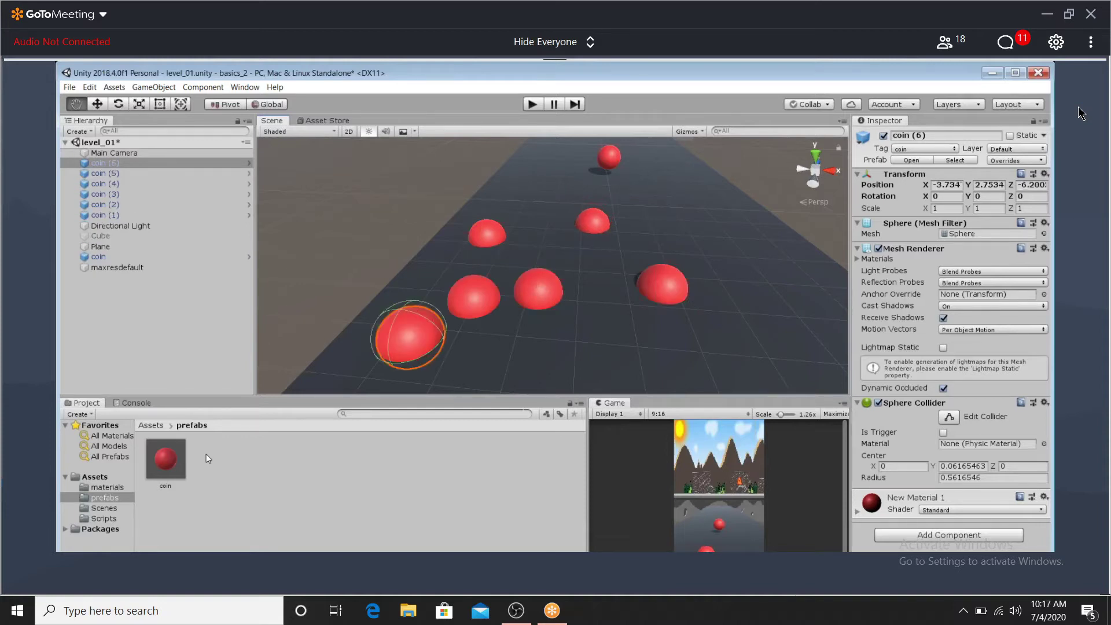
left_click_drag(165, 458, 582, 324)
left_click_drag(165, 459, 466, 356)
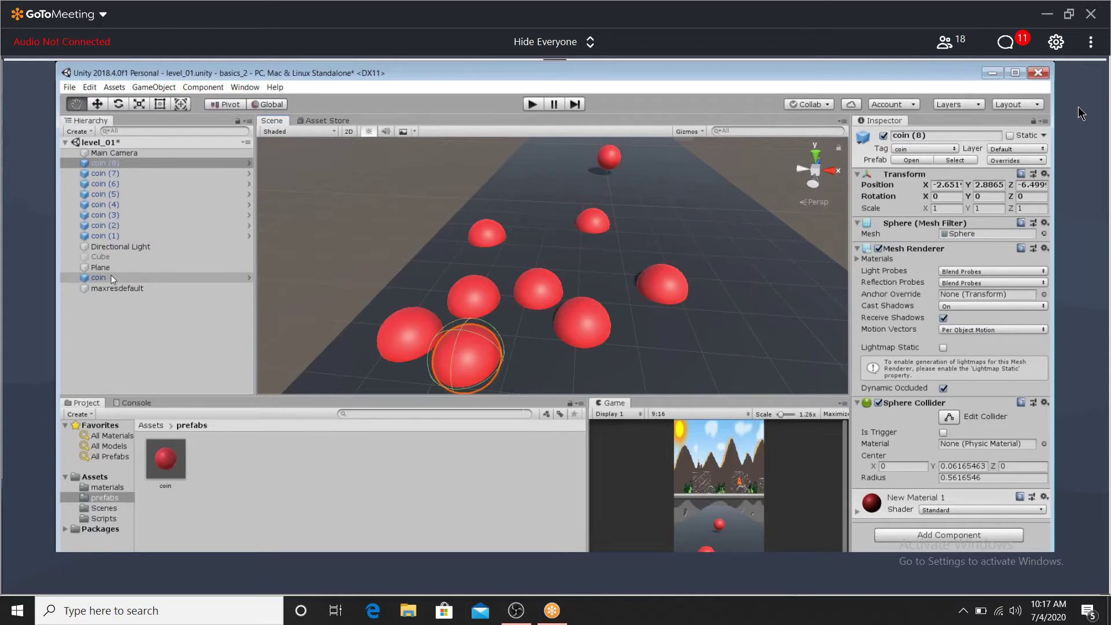
Delete the duplicate coins (8), (7), (6), (5) and (1)
key("Delete")
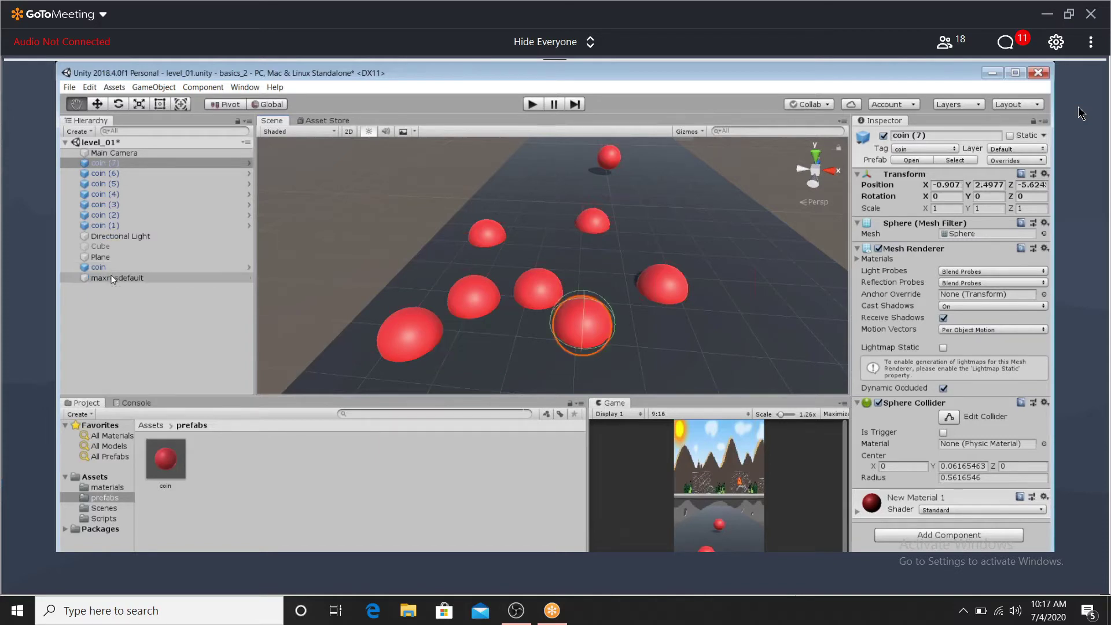
key("Delete")
key("Delete")
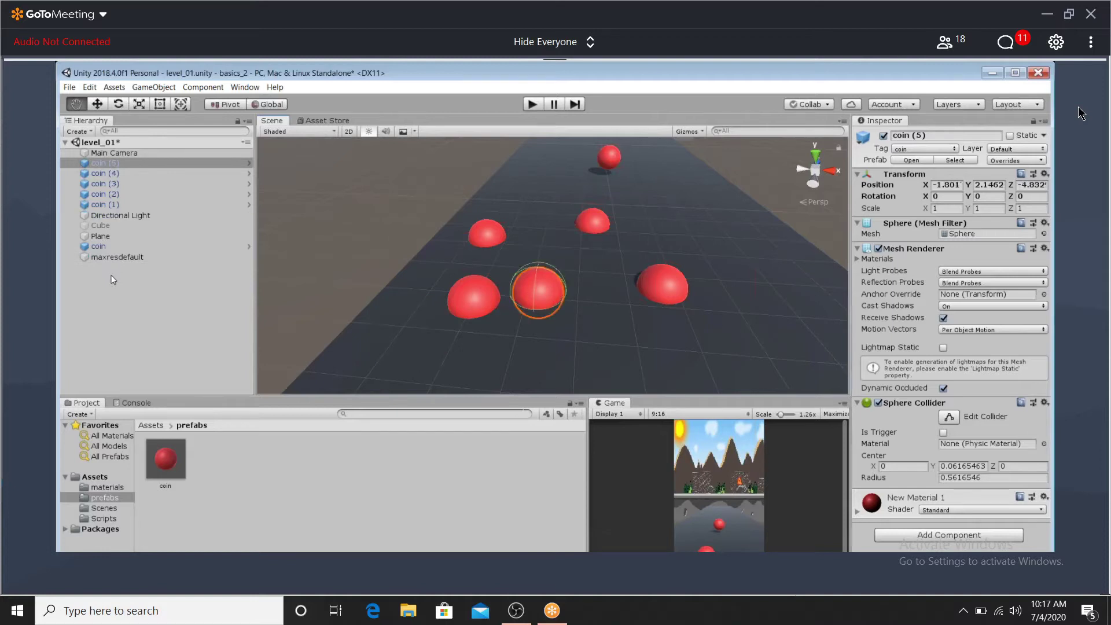
key("Delete")
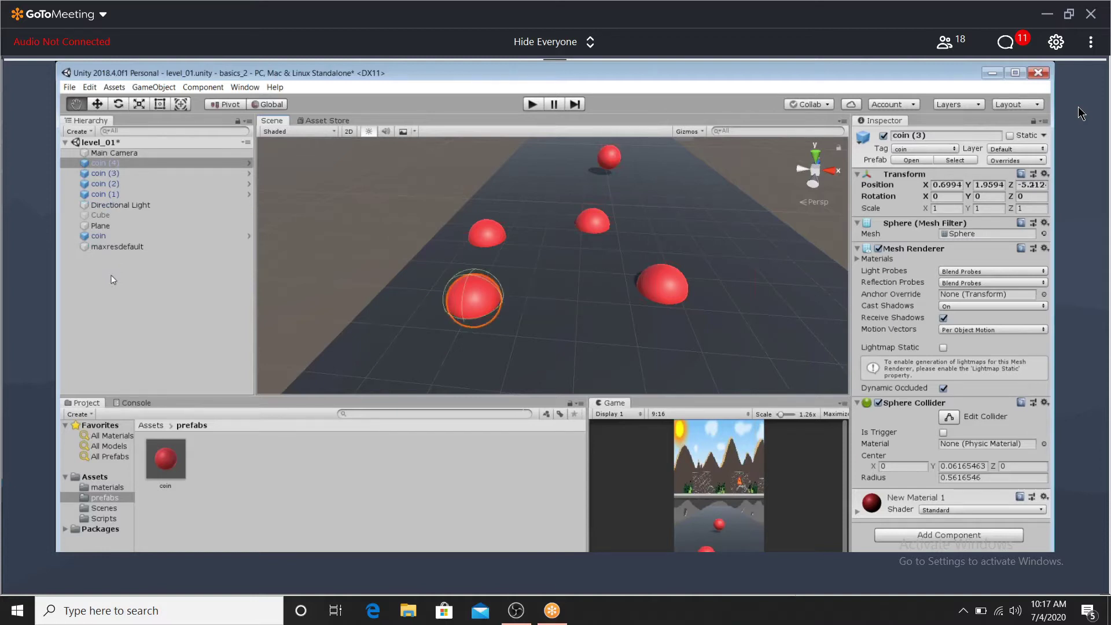
key("Delete")
key("Delete")
key("Delete")
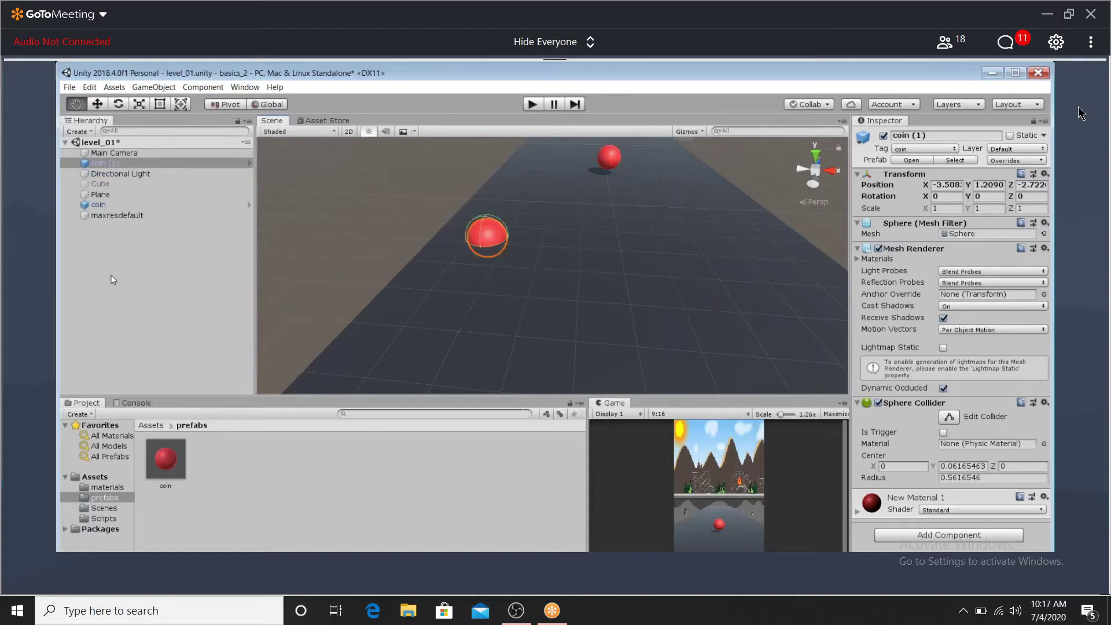
key("Delete")
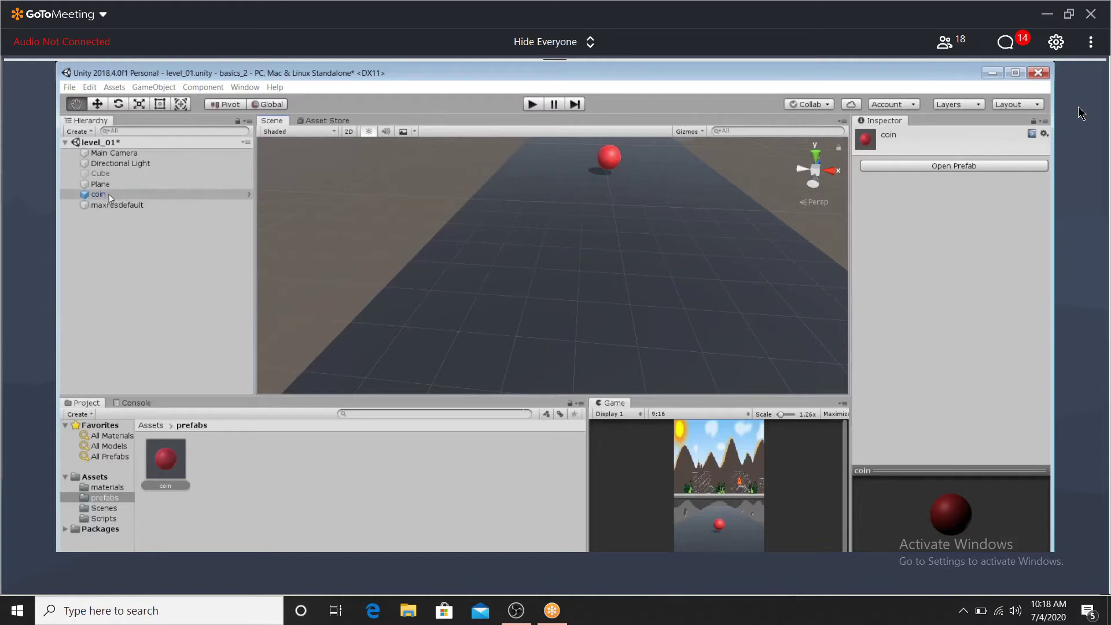
In Assets/Scripts, start creating a new C# script named coinmove
left_click(153, 429)
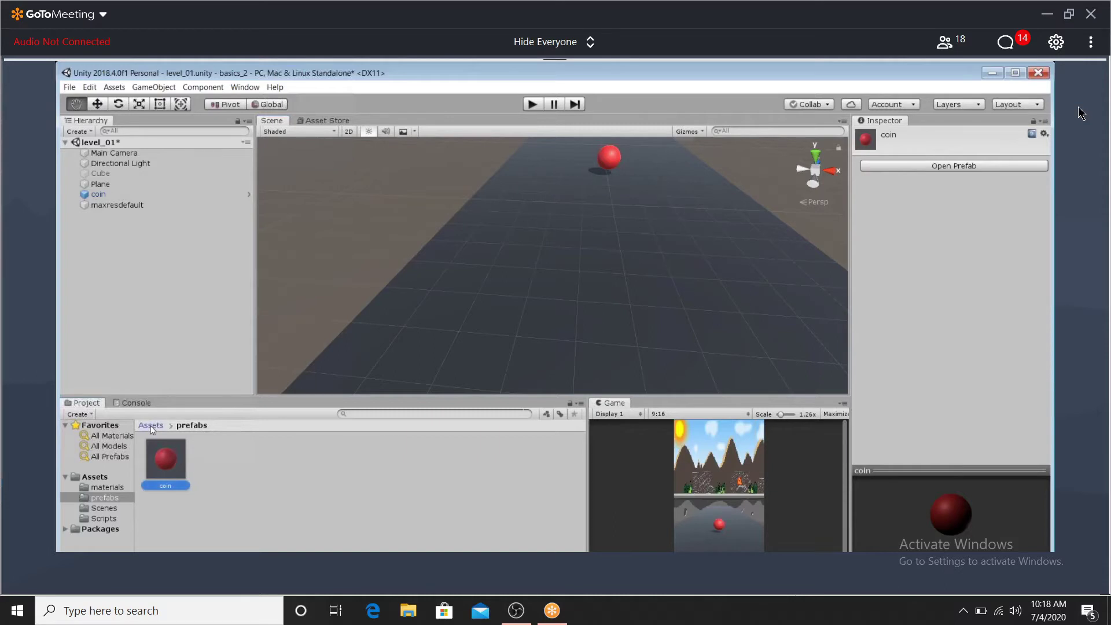
left_click(153, 429)
double_click(318, 463)
right_click(495, 480)
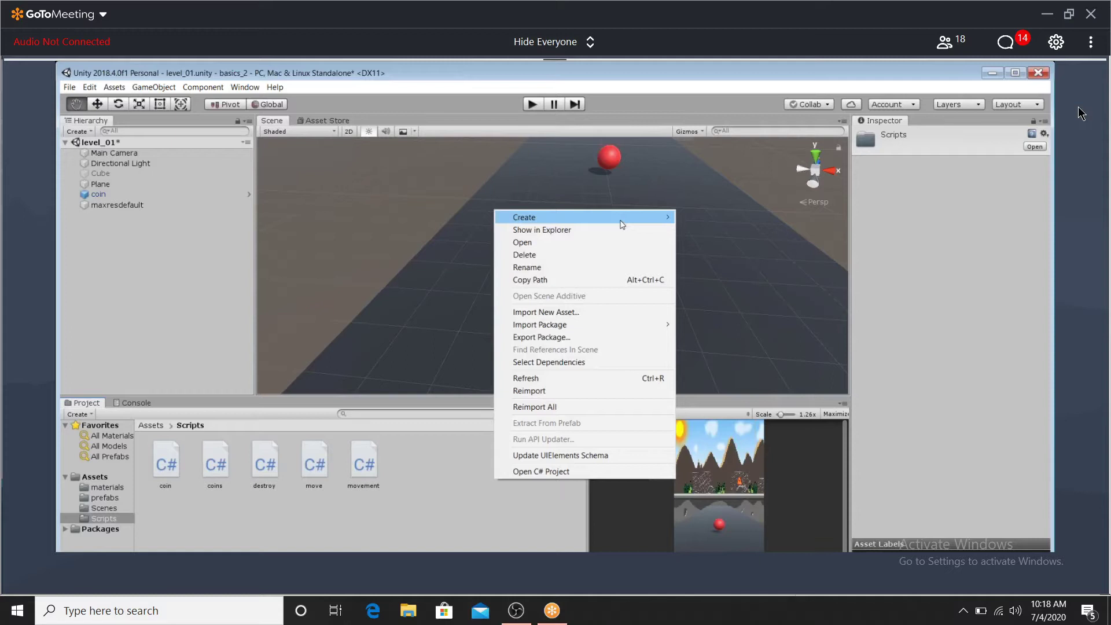
mouse_move(618, 220)
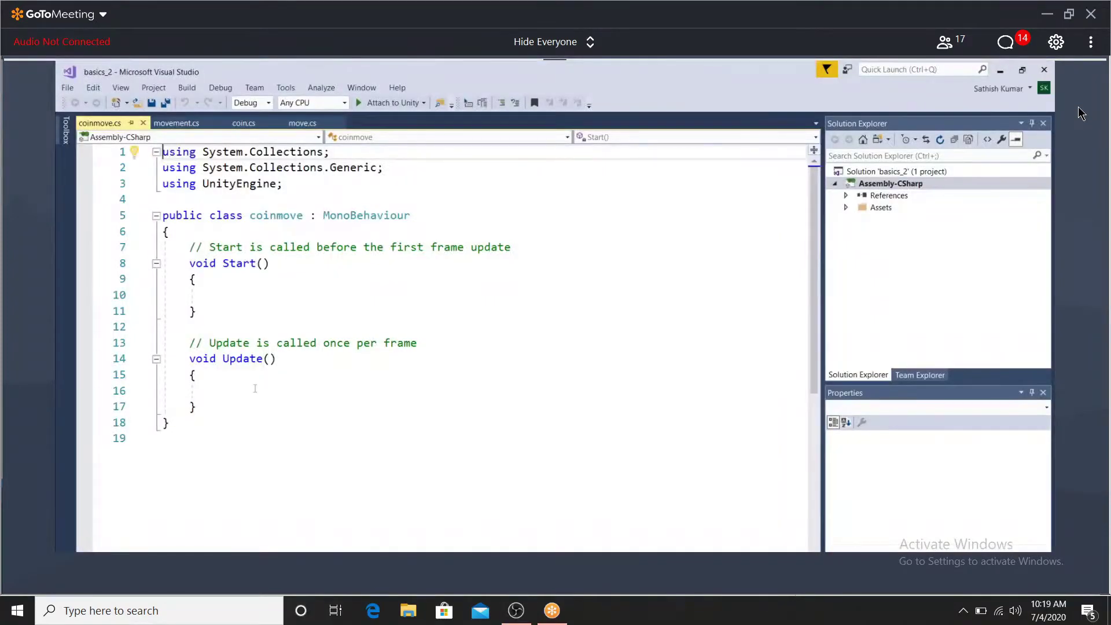
Write transform.Translate(new Vector3()) inside coinmove's Update method
left_click(255, 388)
type("transform.t")
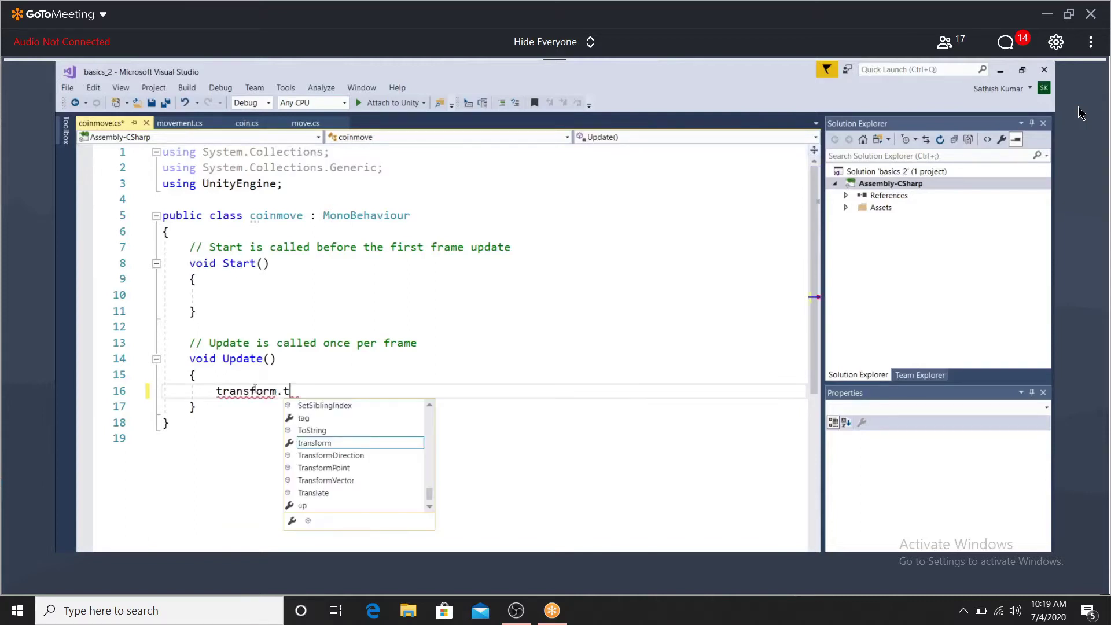
type("r")
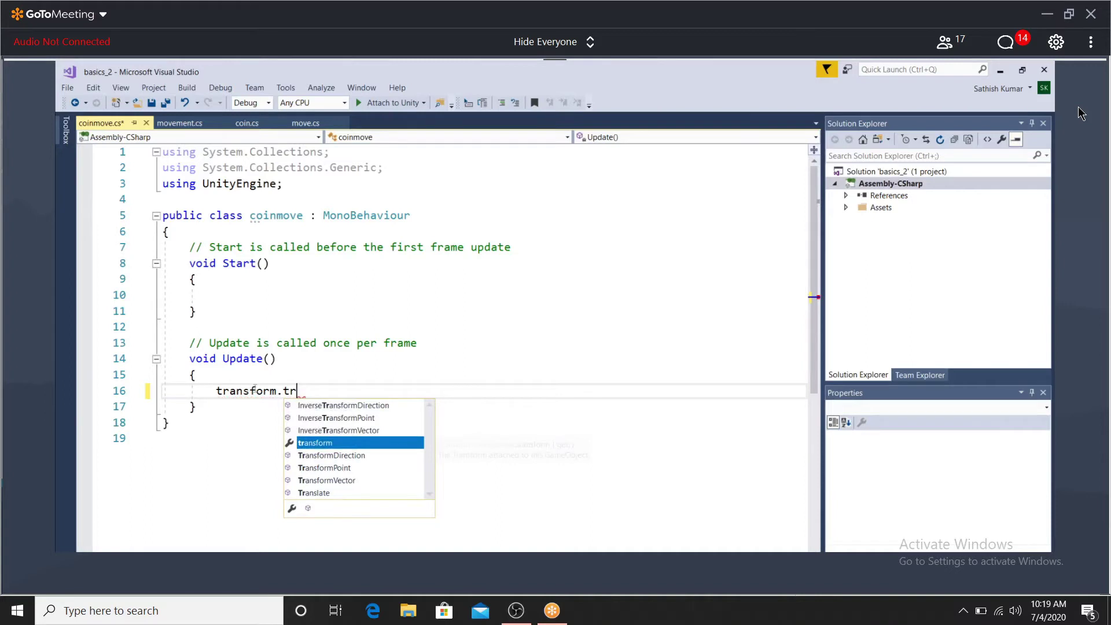
type("ansl")
key("Tab")
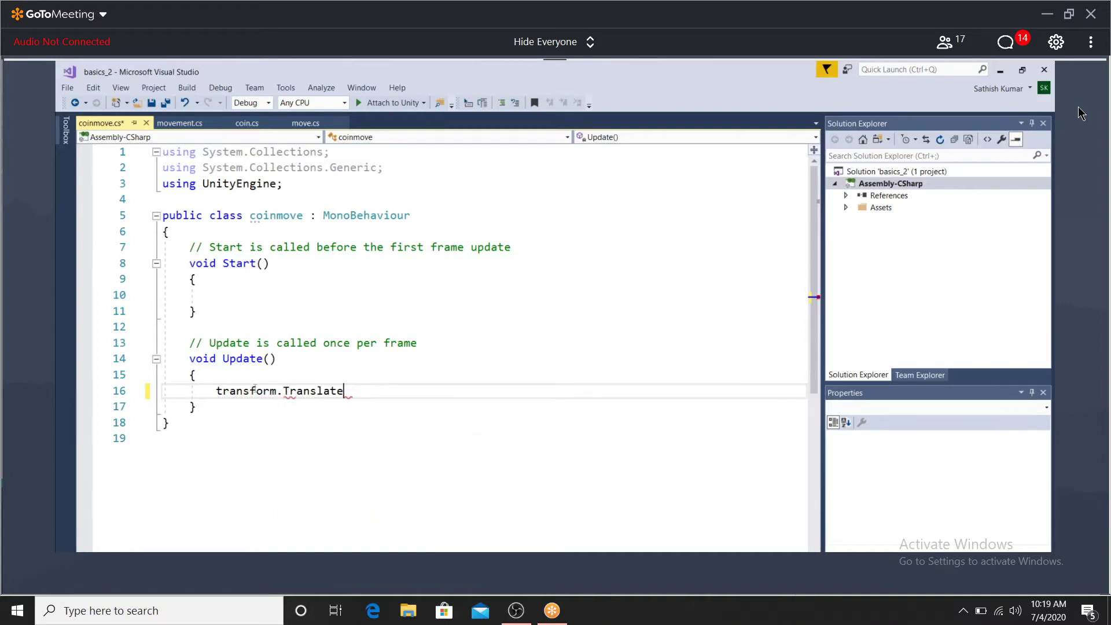
type("(")
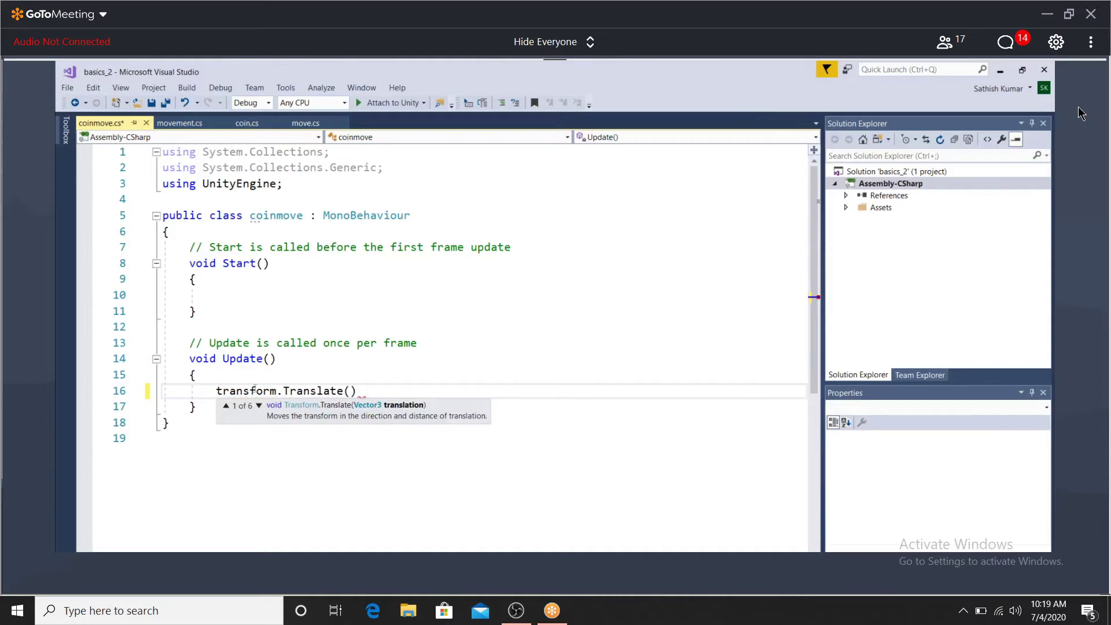
type("new ve")
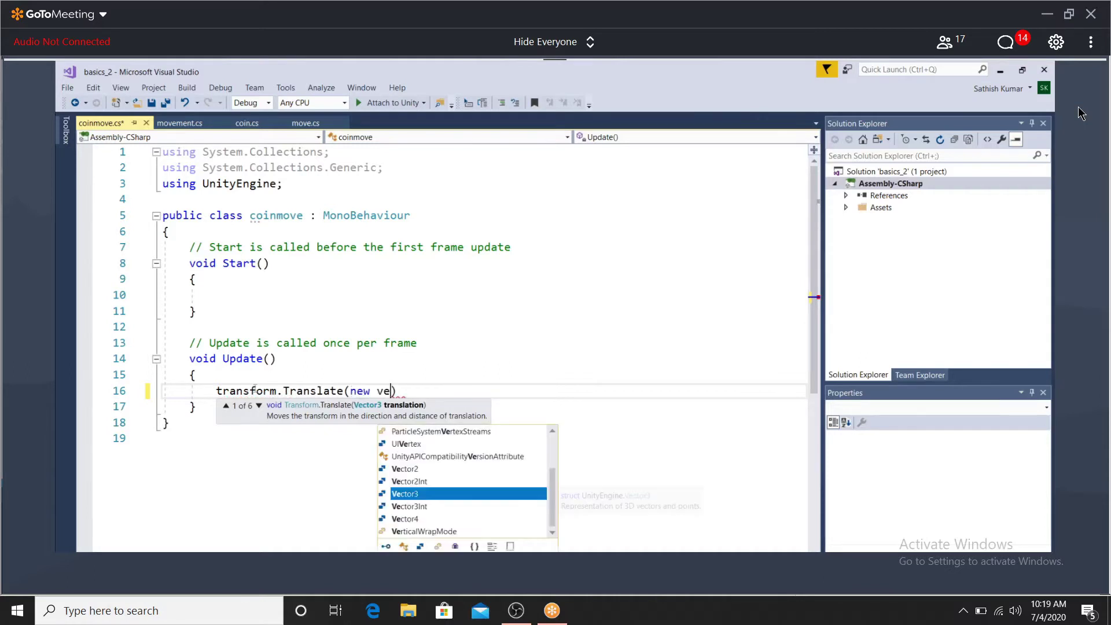
key("Tab")
type("(")
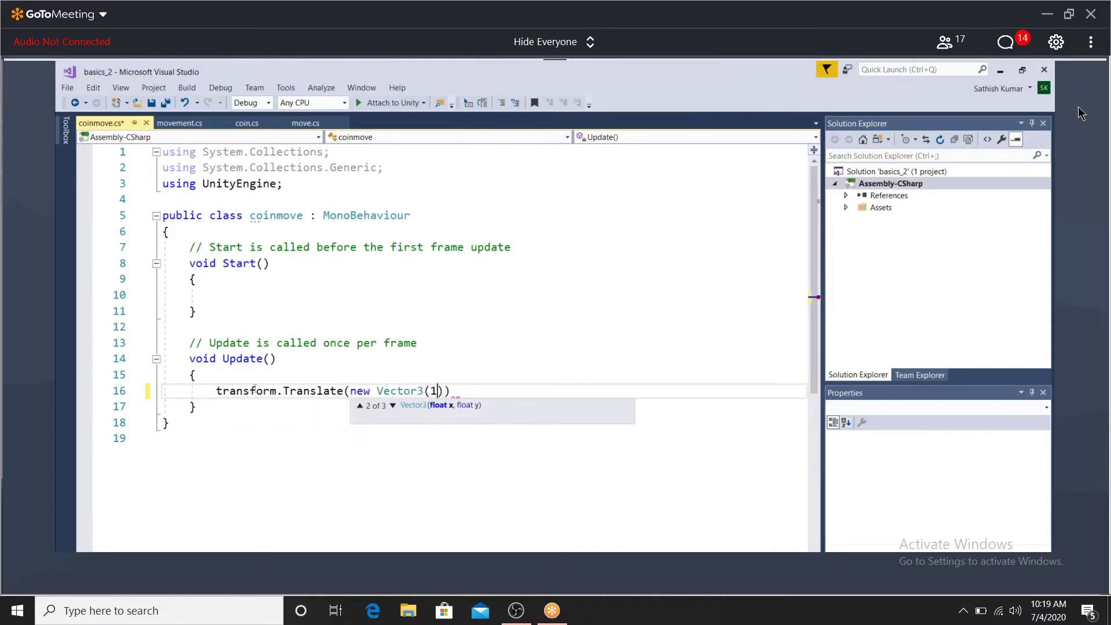
type("10")
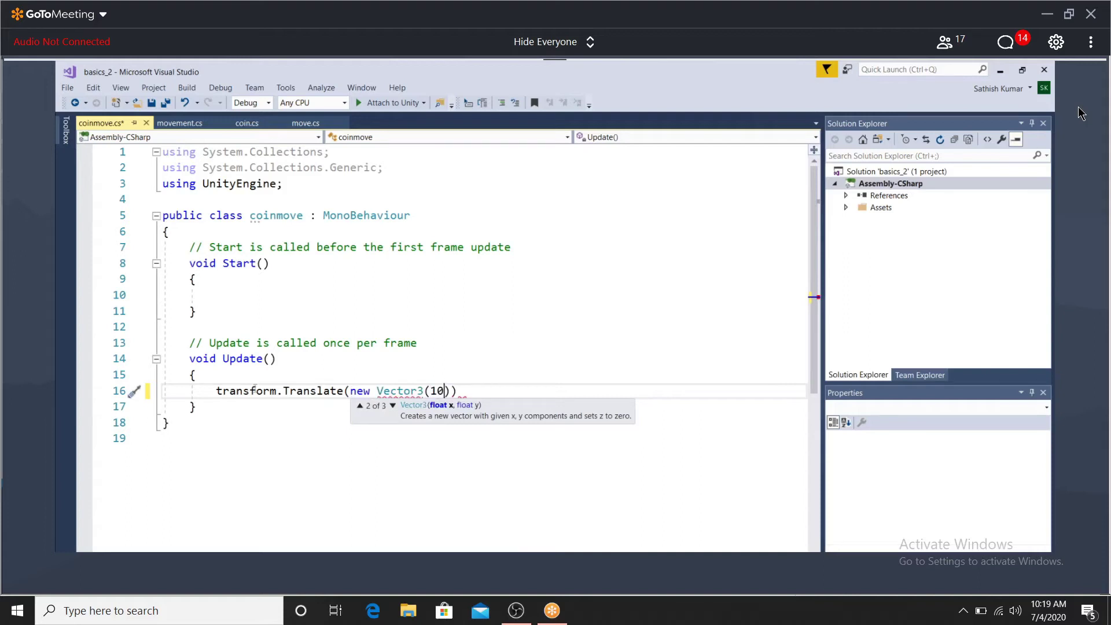
key("BackSpace")
key("BackSpace")
left_click(229, 231)
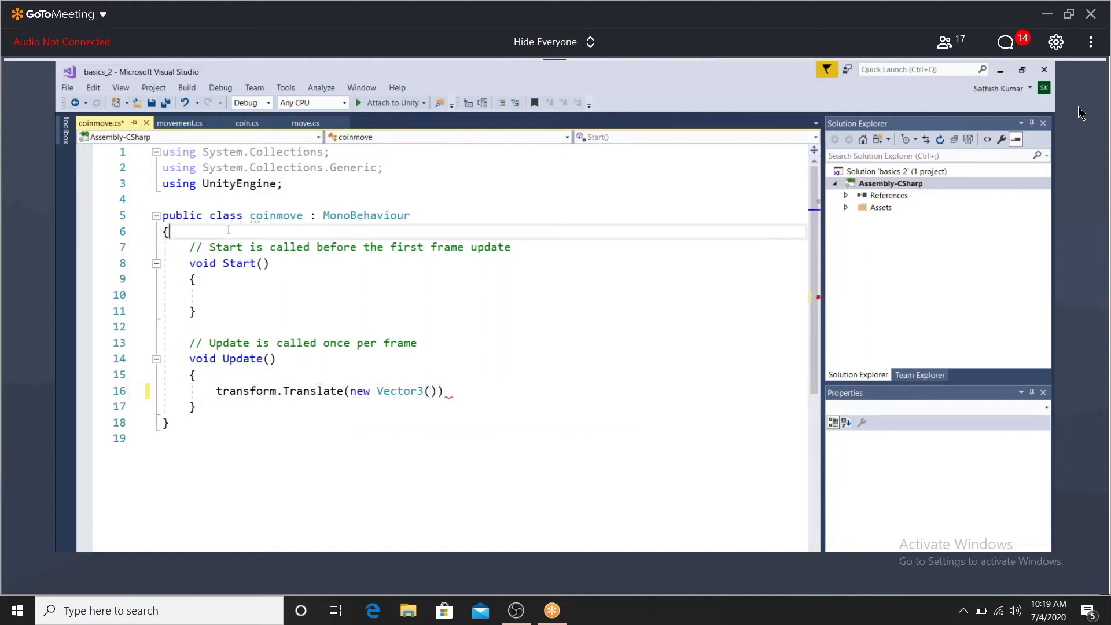
Declare a public float speed field above Start() in coinmove
key("Return")
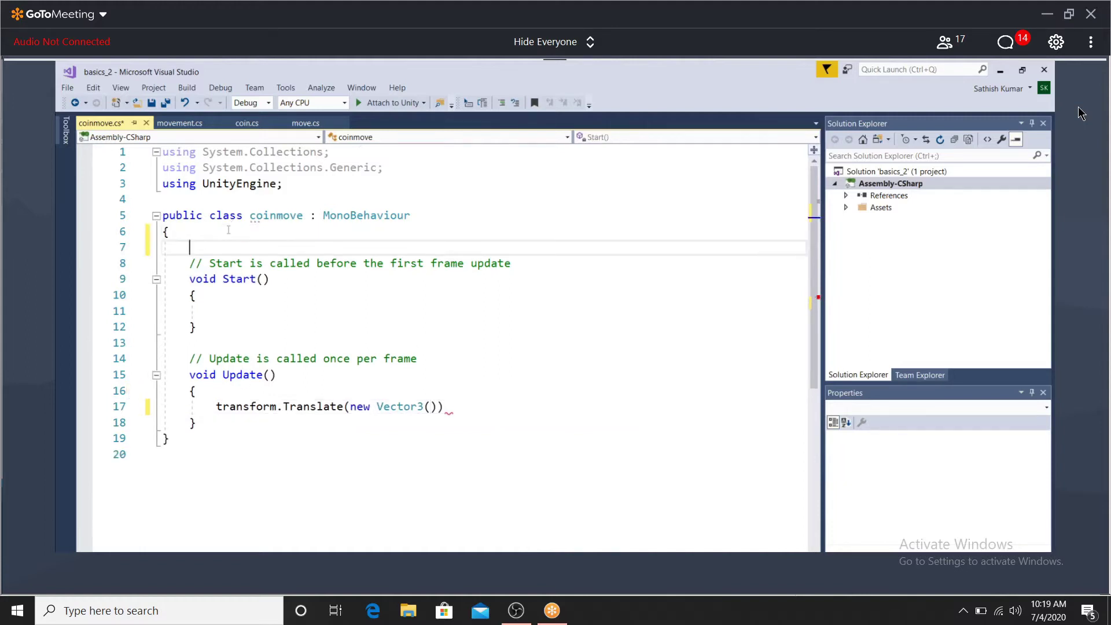
type("public")
type("i")
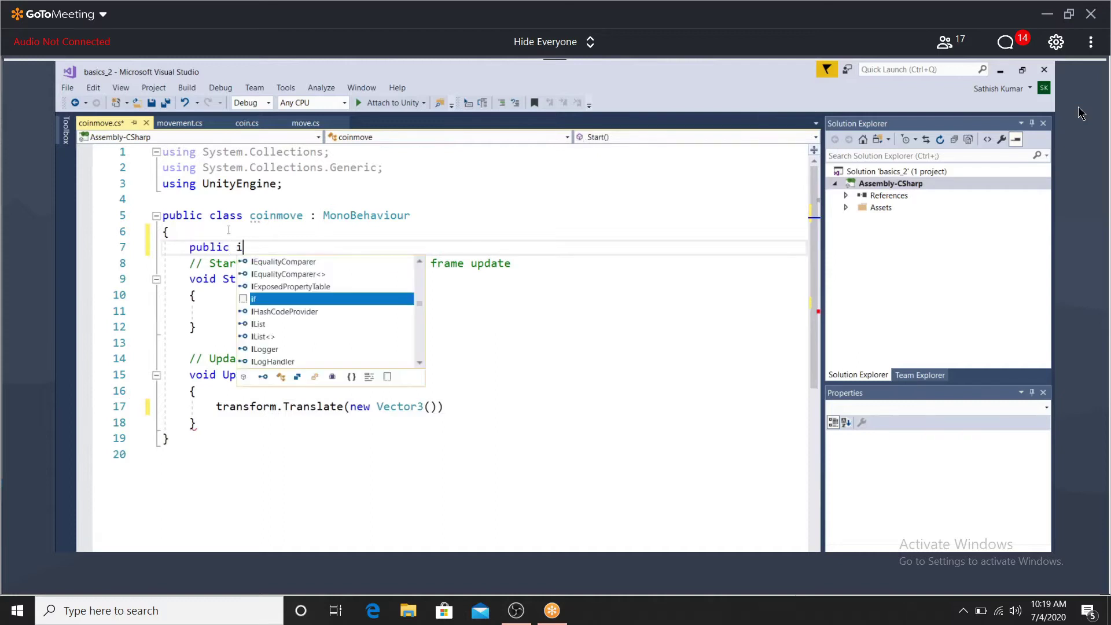
type("n")
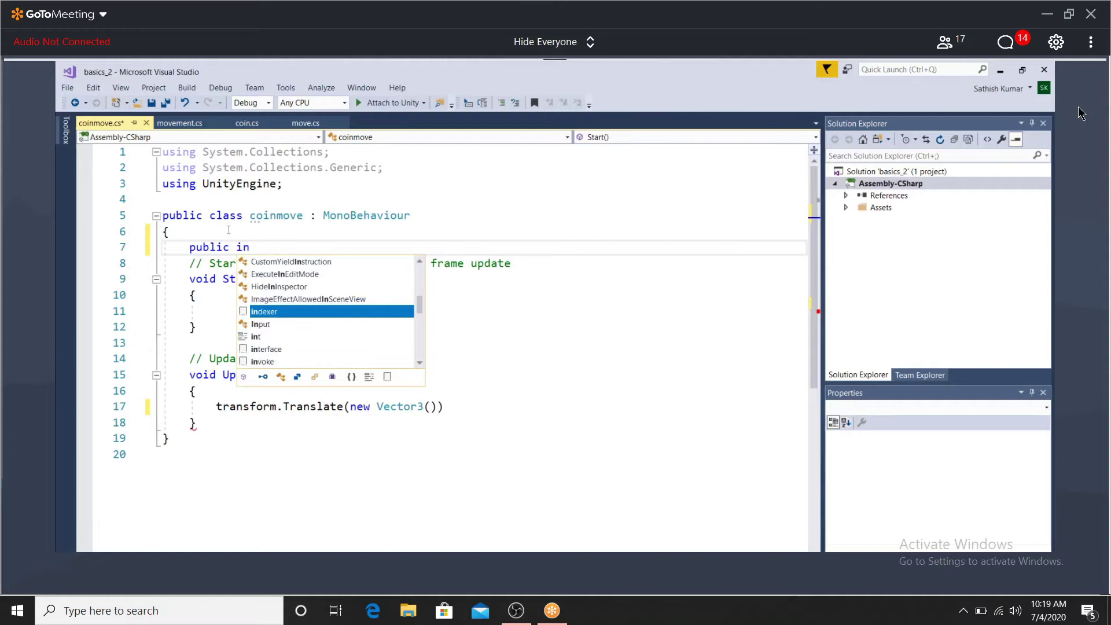
type("t")
key("BackSpace")
key("BackSpace")
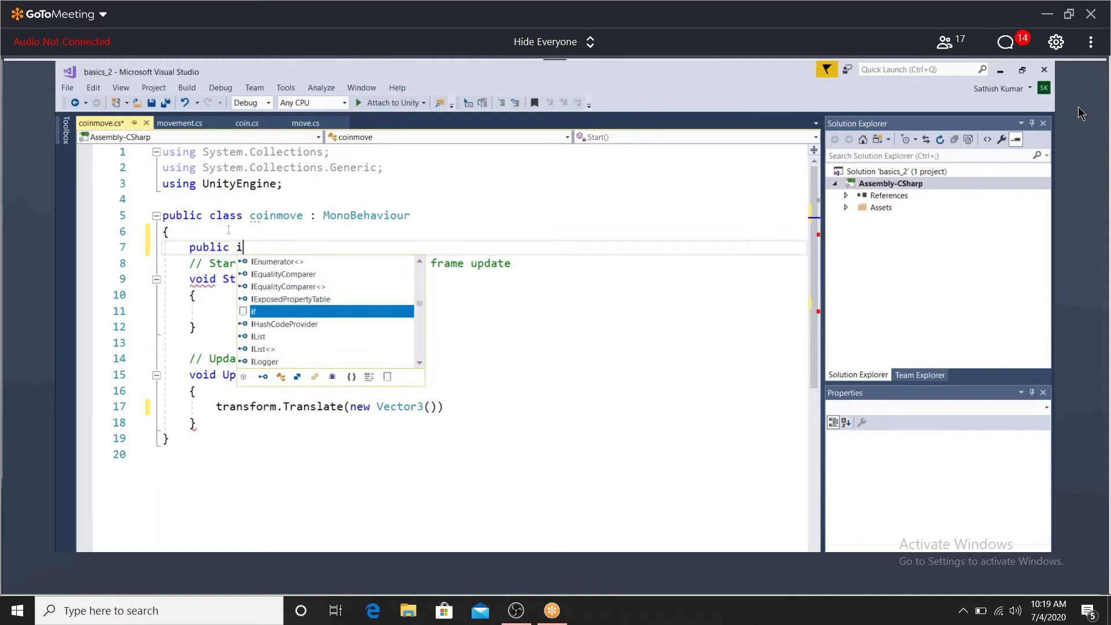
key("BackSpace")
type("float sprr")
key("BackSpace")
key("BackSpace")
type("eed")
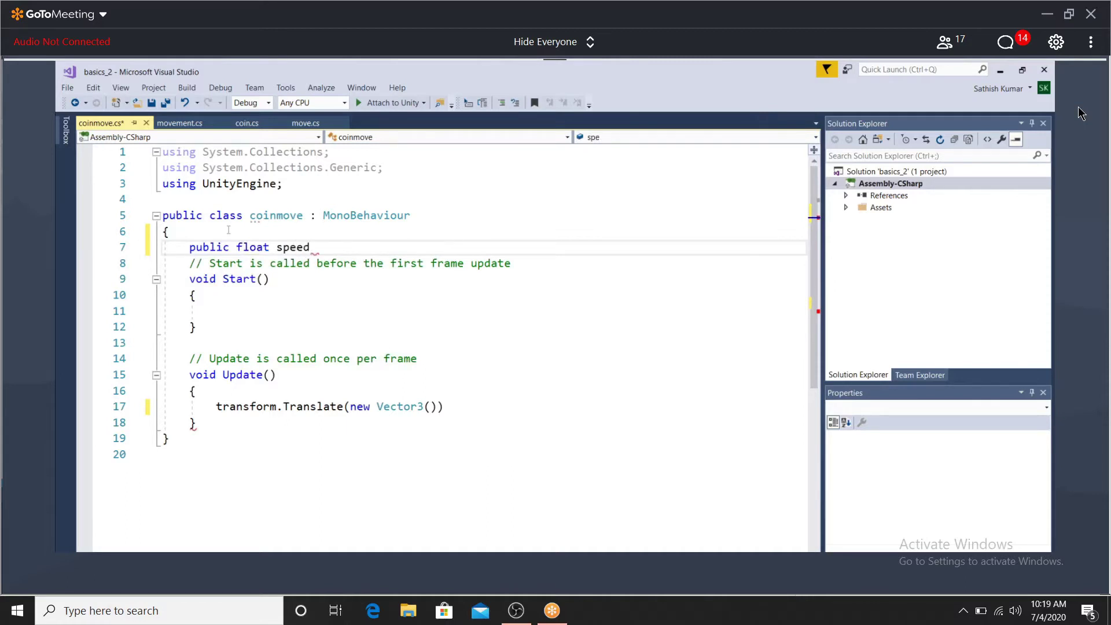
type(";")
Make the Translate call use new Vector3(speed * Time.deltaTime, 0, 0)
left_click(432, 406)
type("s")
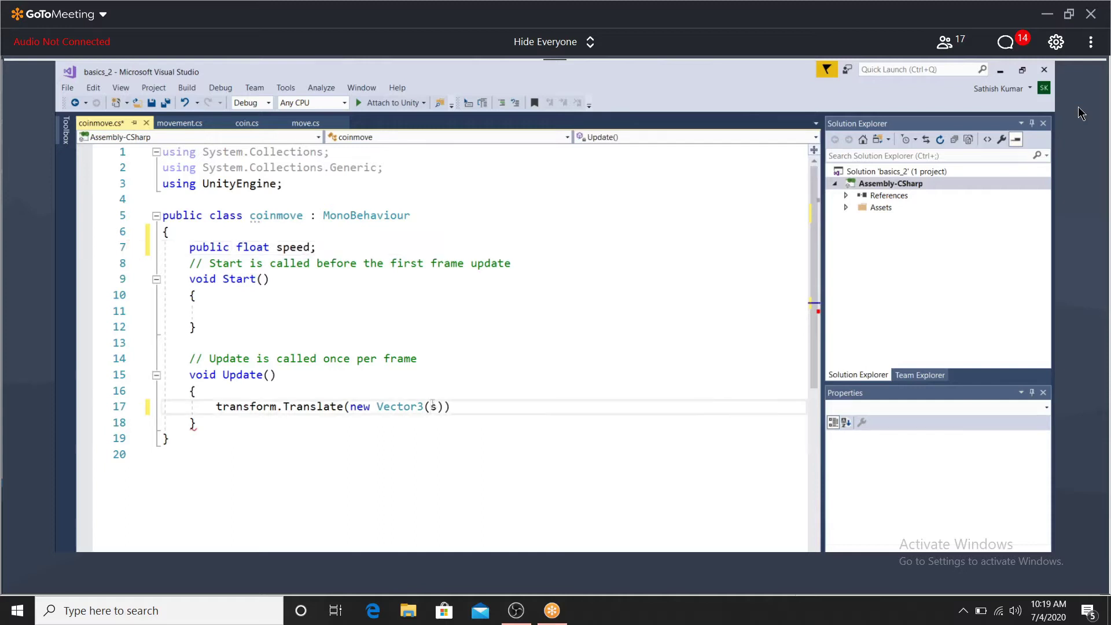
type("peed*y")
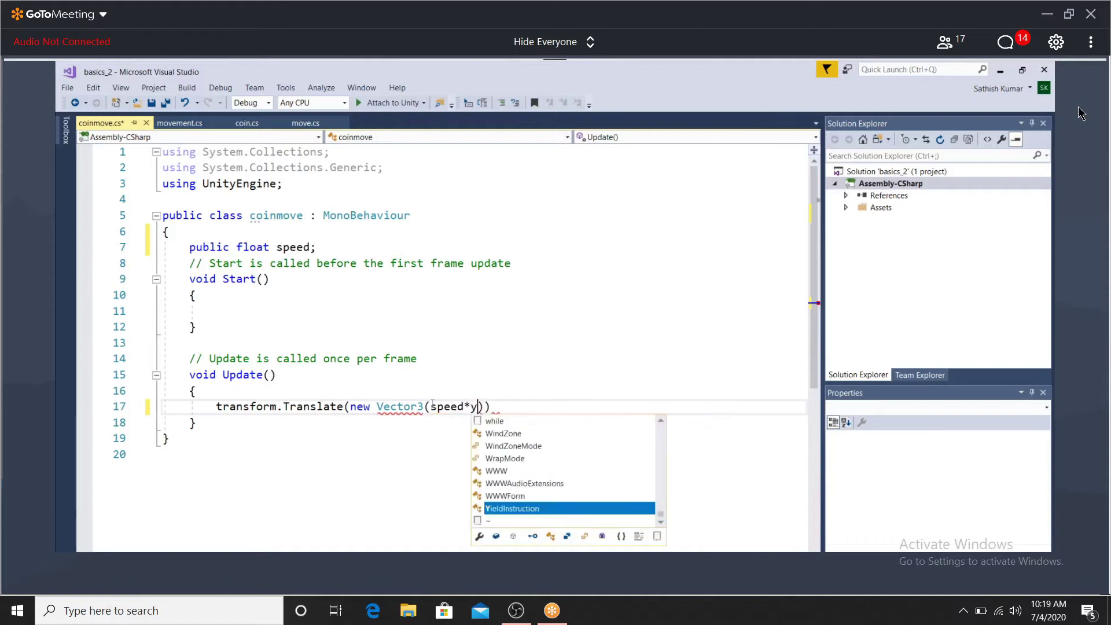
type("im")
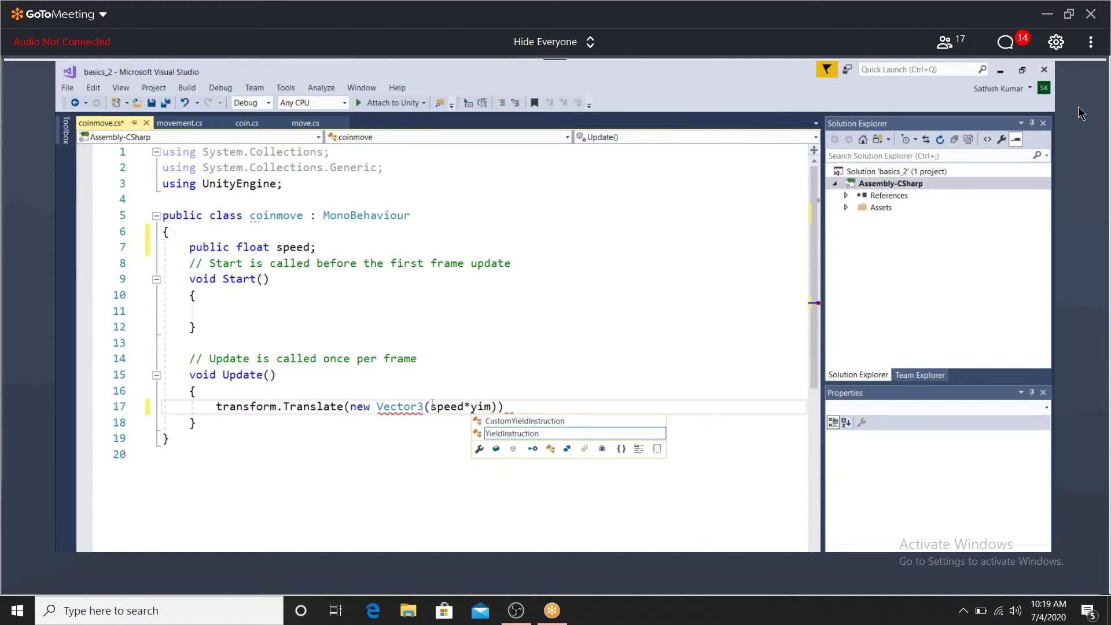
key("BackSpace")
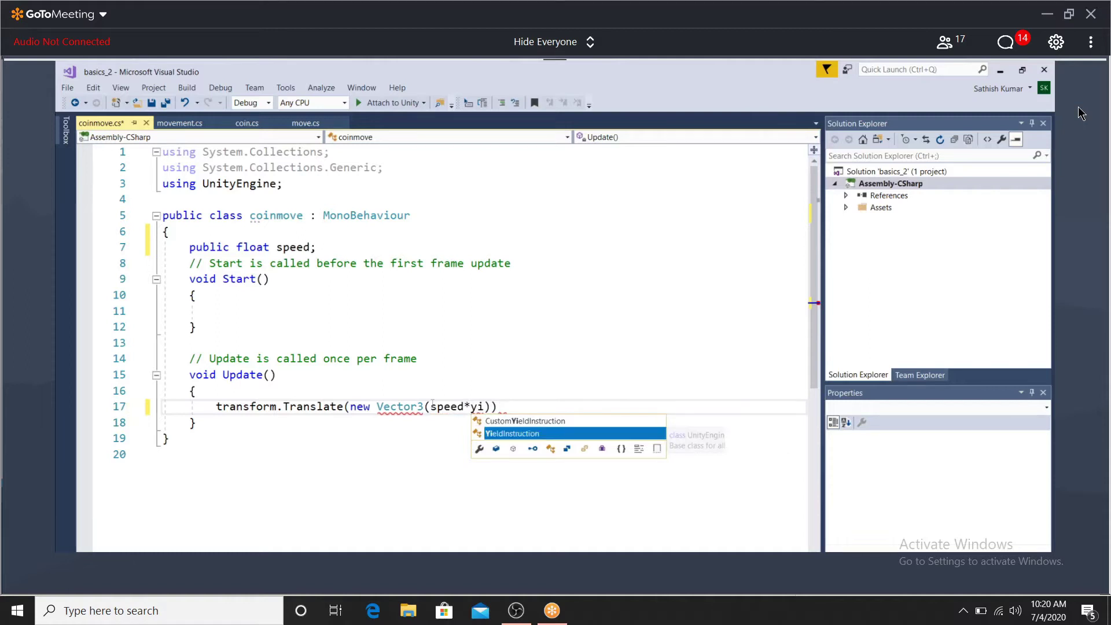
key("BackSpace")
key("BackSpace")
type("Time.dde")
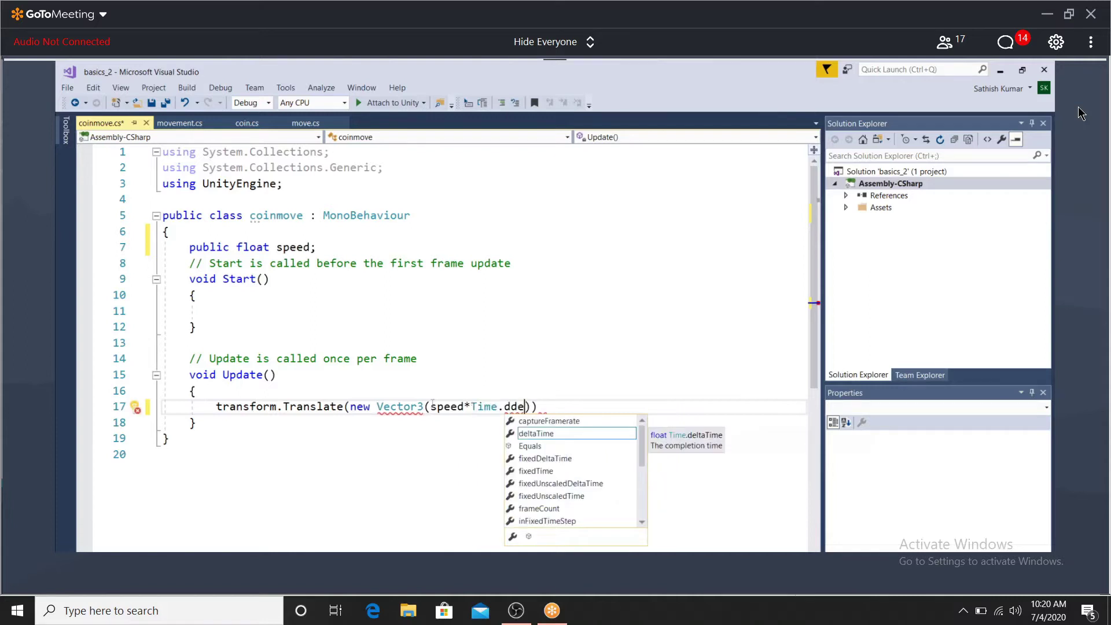
key("BackSpace")
key("BackSpace")
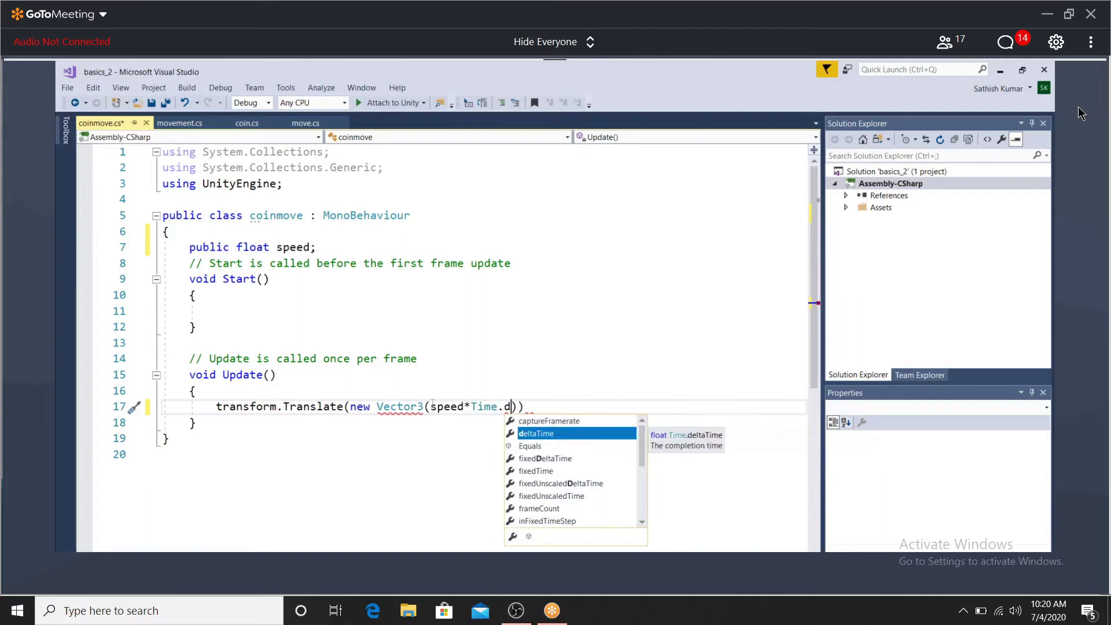
type(", 0, 0))")
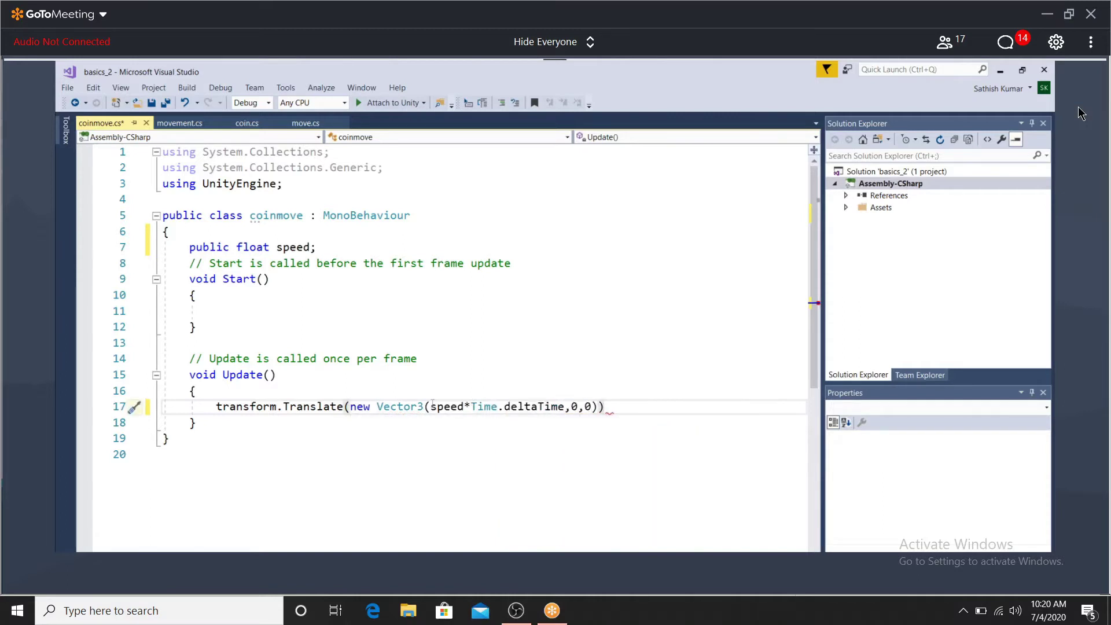
type(";")
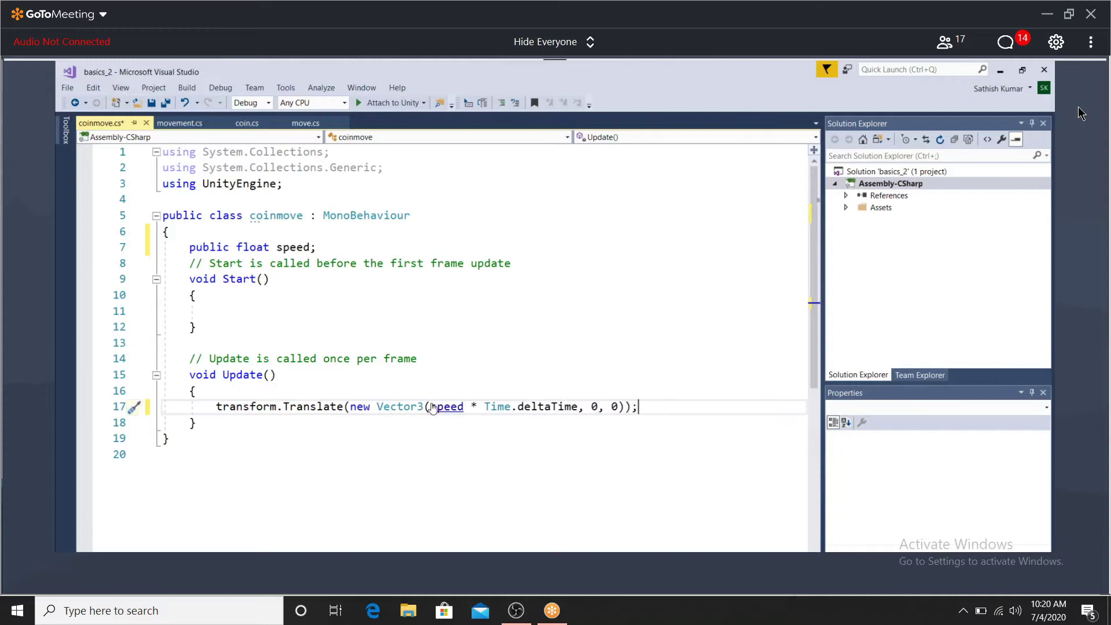
Save coinmove, attach it to the coin, and set its Speed to 10
key("ctrl+s")
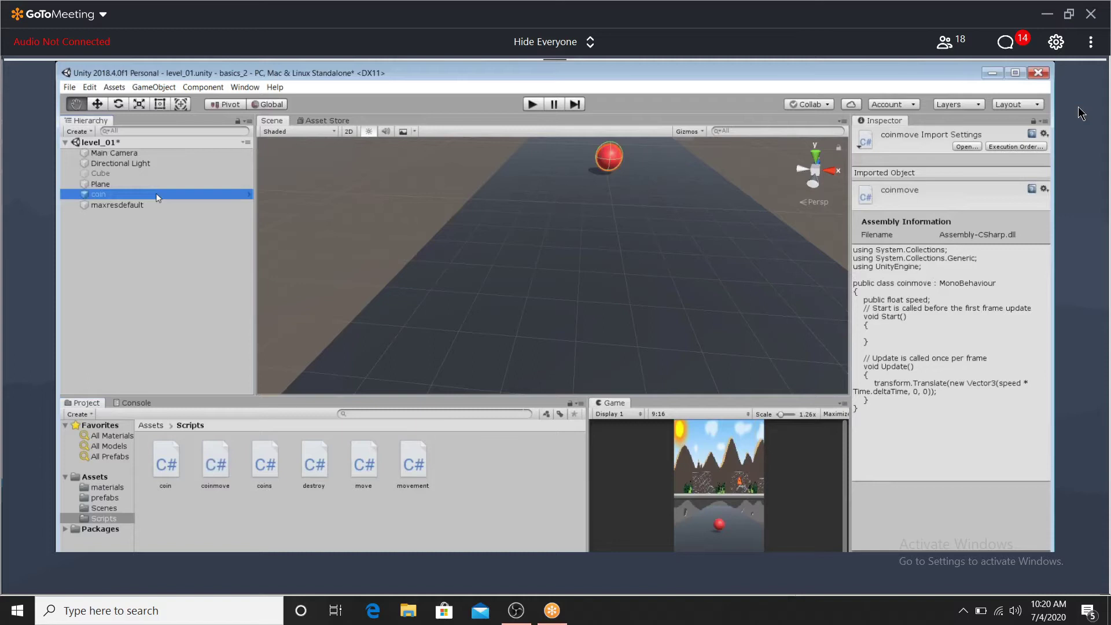
mouse_move(1071, 112)
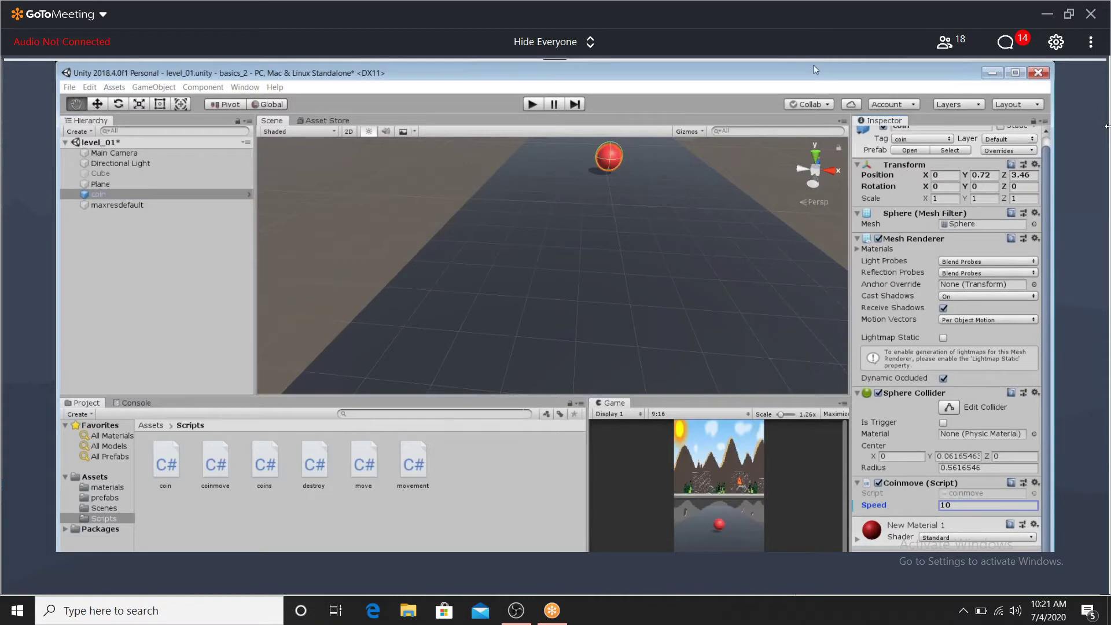
mouse_move(1106, 122)
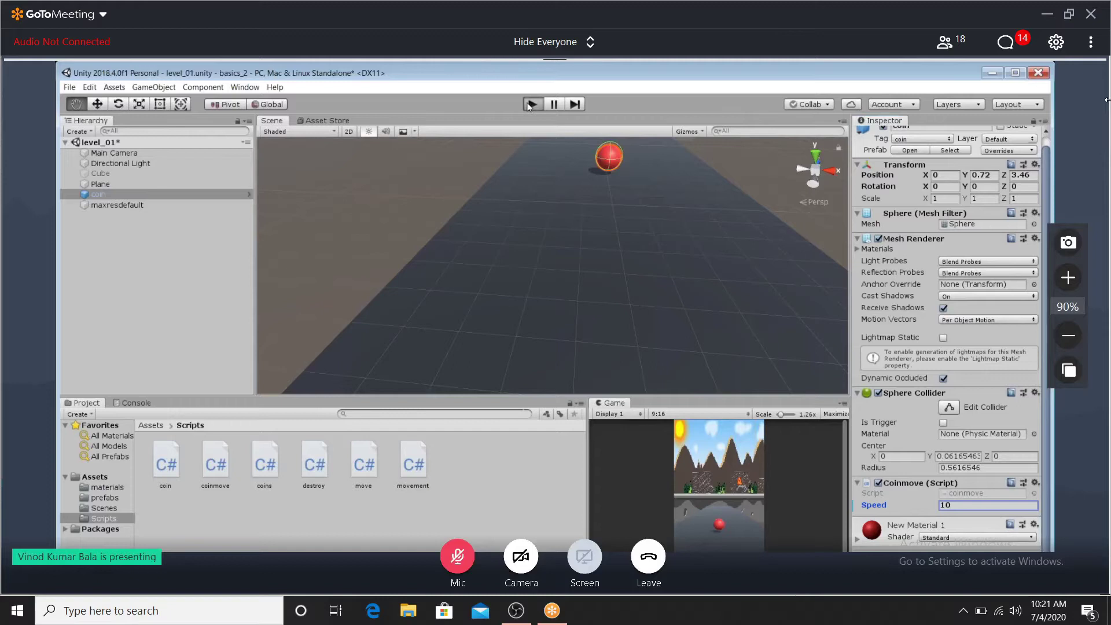
Play-test the coin moving at speed 10, stop, and return to coinmove.cs in Visual Studio
left_click(532, 104)
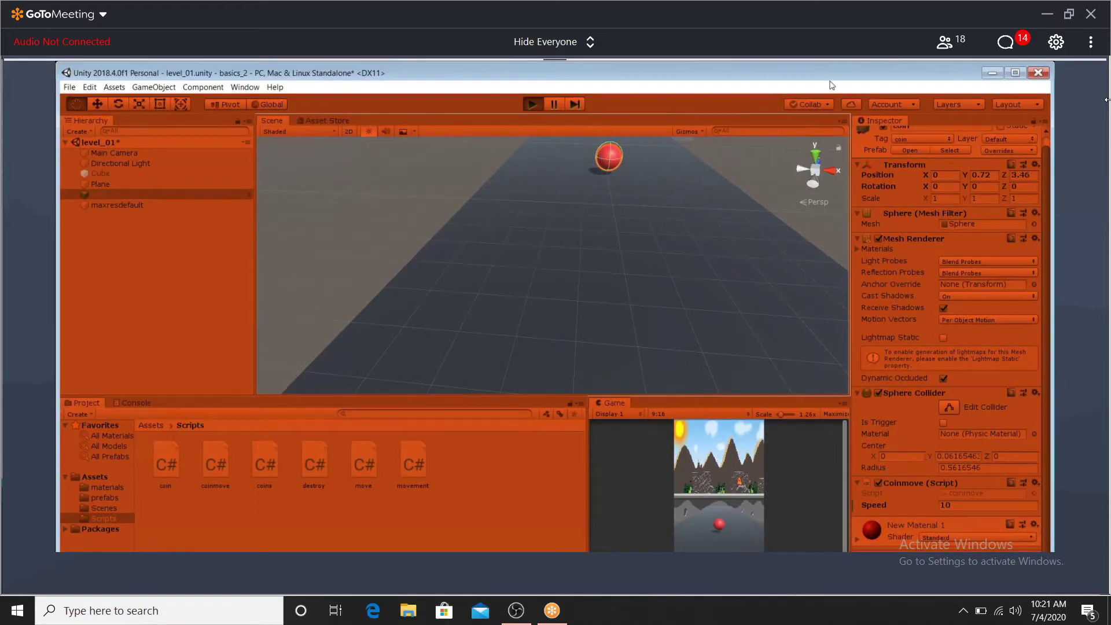
key("ctrl+p")
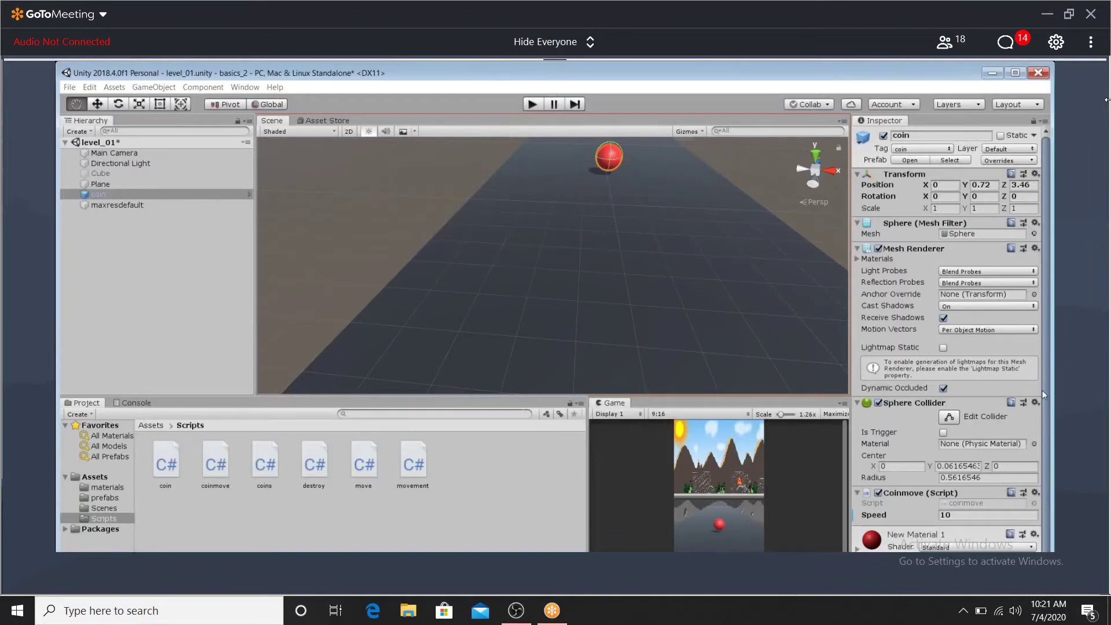
key("alt+Tab")
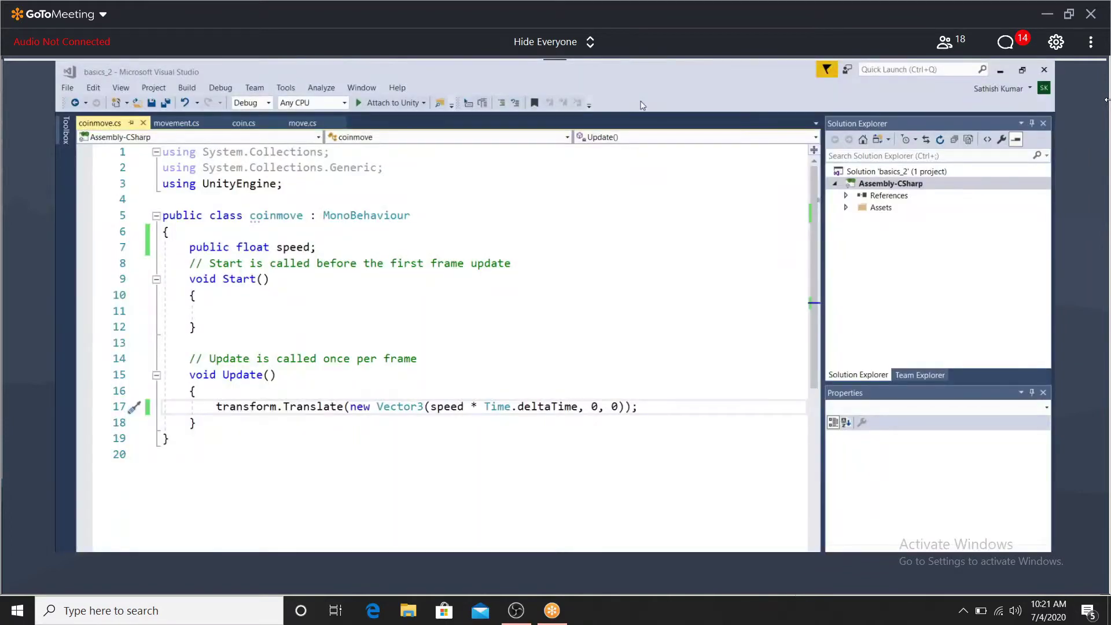
Change the Translate call to new Vector3(0,0,speed * Time.deltaTime), save coinmove.cs, and return to Unity
left_click(429, 406)
type("0m0")
key("BackSpace")
key("BackSpace")
type(",")
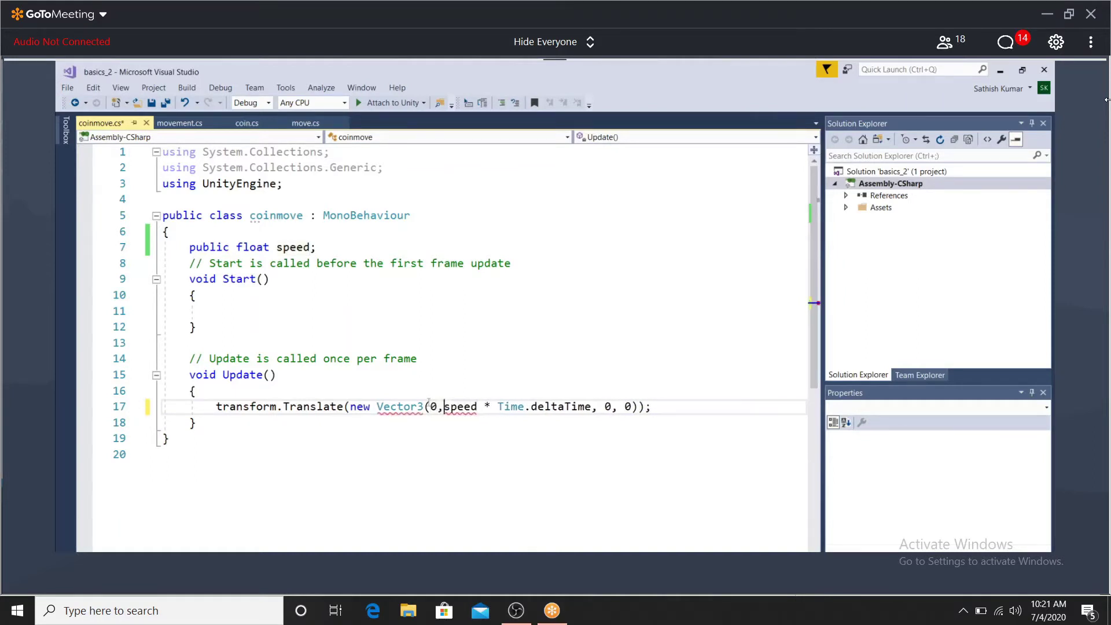
type("0,")
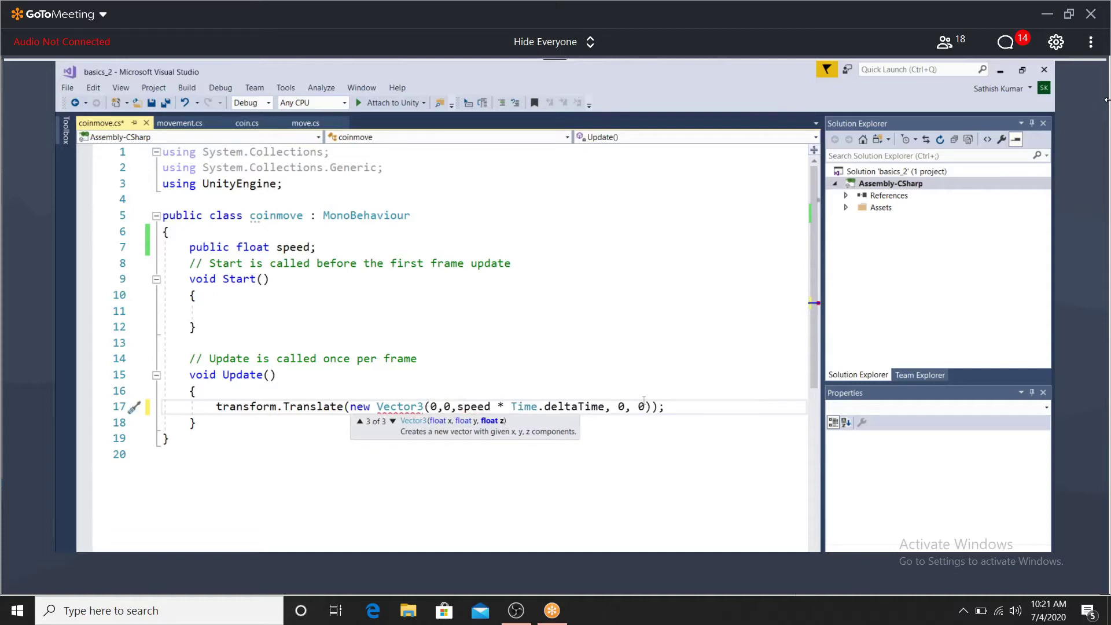
left_click(644, 406)
key("BackSpace")
key("BackSpace")
key("BackSpace")
key("BackSpace")
key("BackSpace")
key("BackSpace")
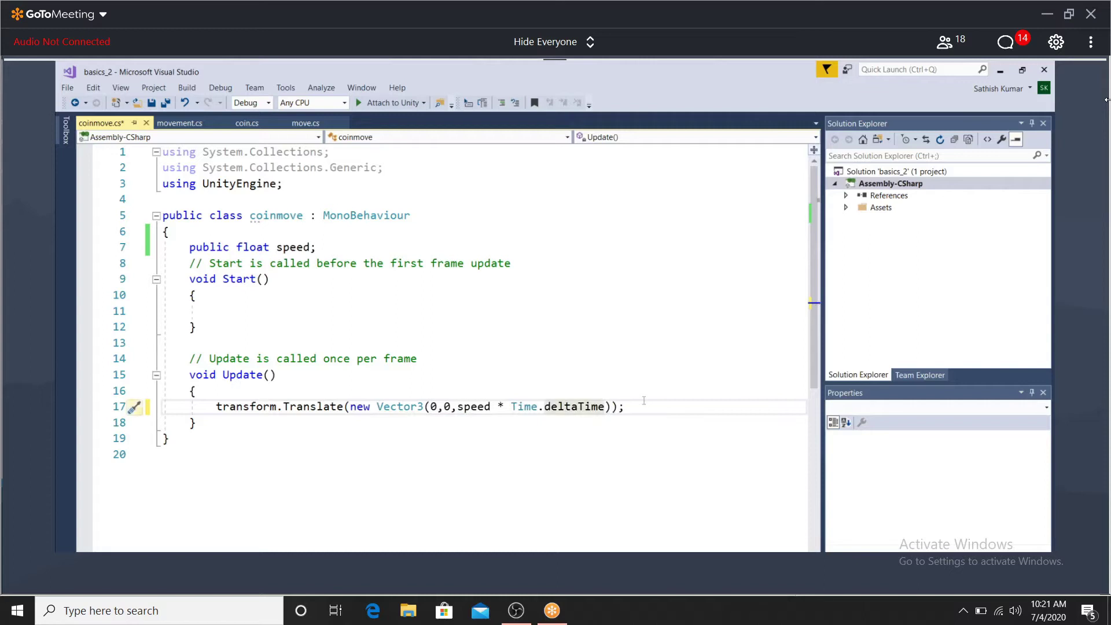
key("ctrl+s")
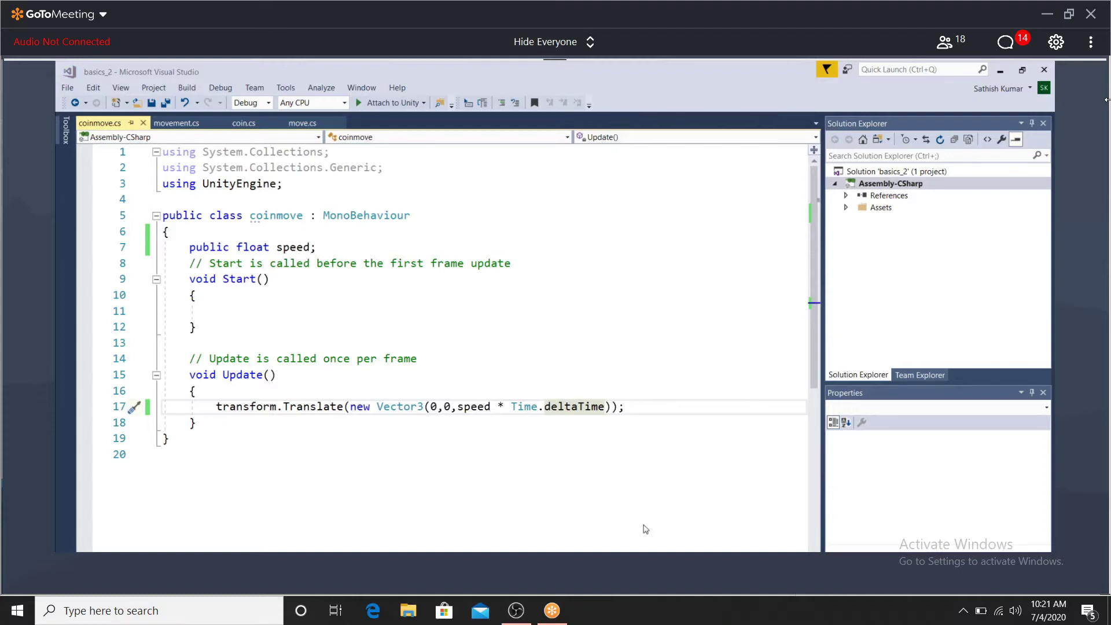
key("alt+Tab")
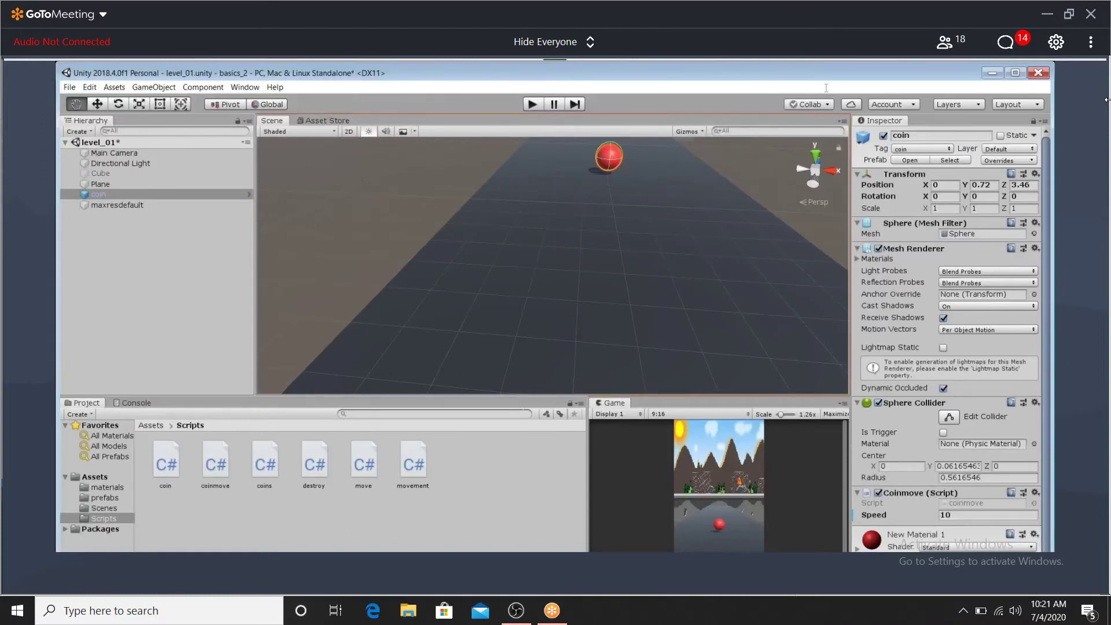
Set the coin's Coinmove Speed to -10 and play-test the reversed movement
type("-")
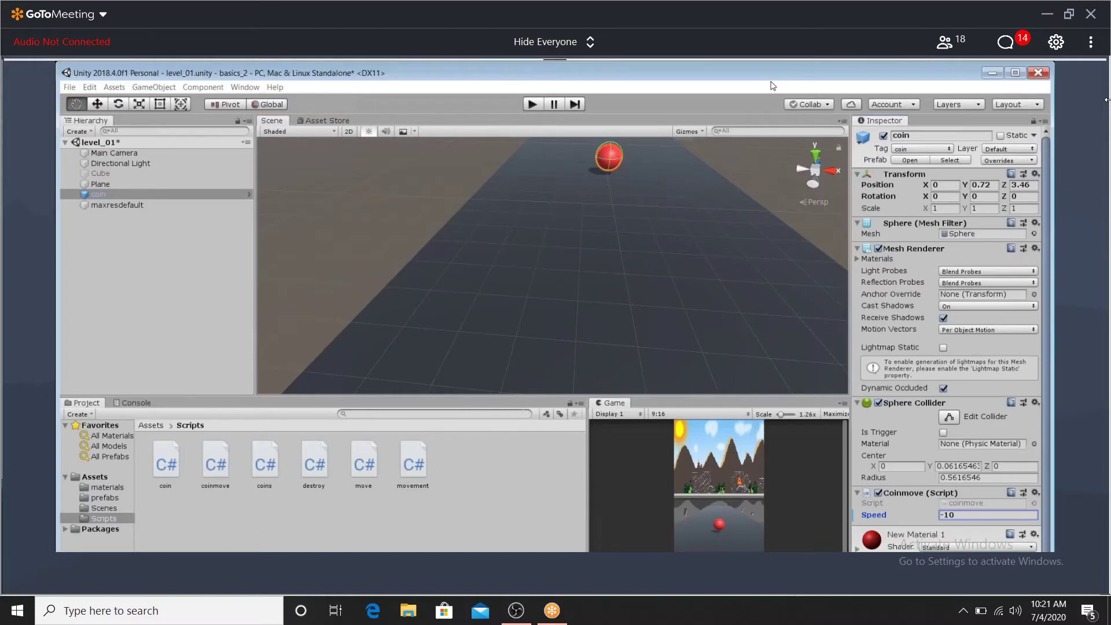
left_click(532, 105)
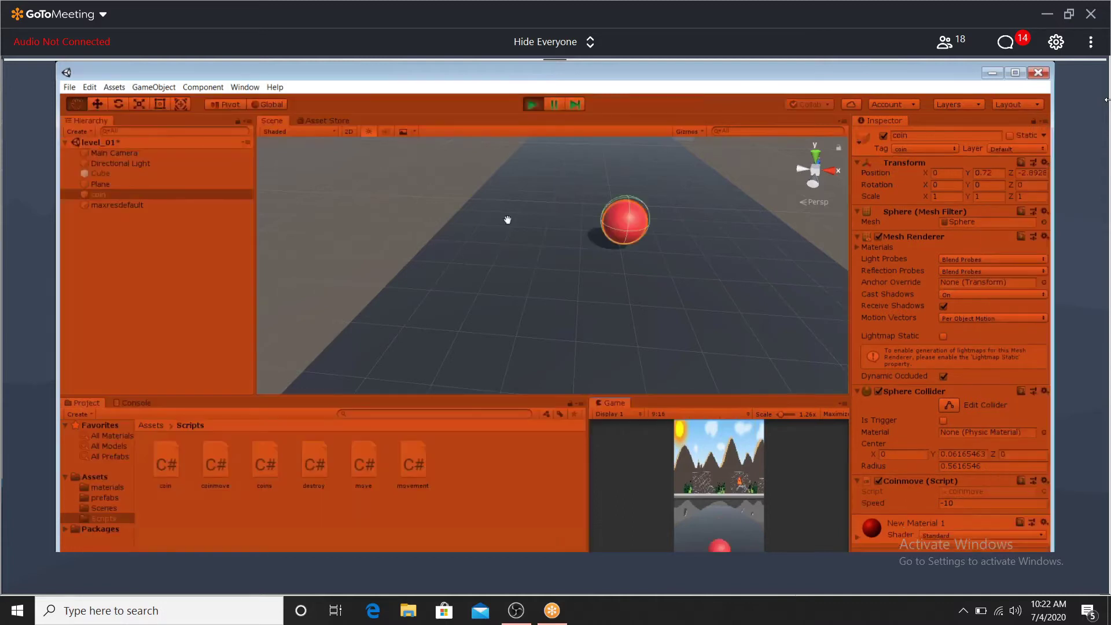
key("ctrl+p")
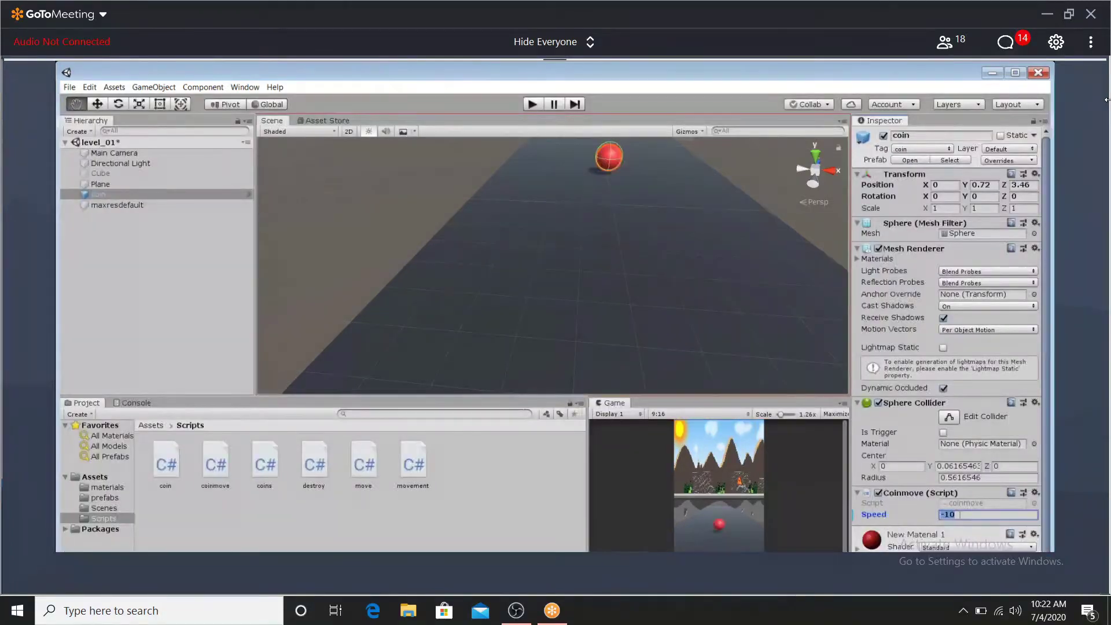
Lower the Coinmove Speed to -2 and play the level again
type("-2")
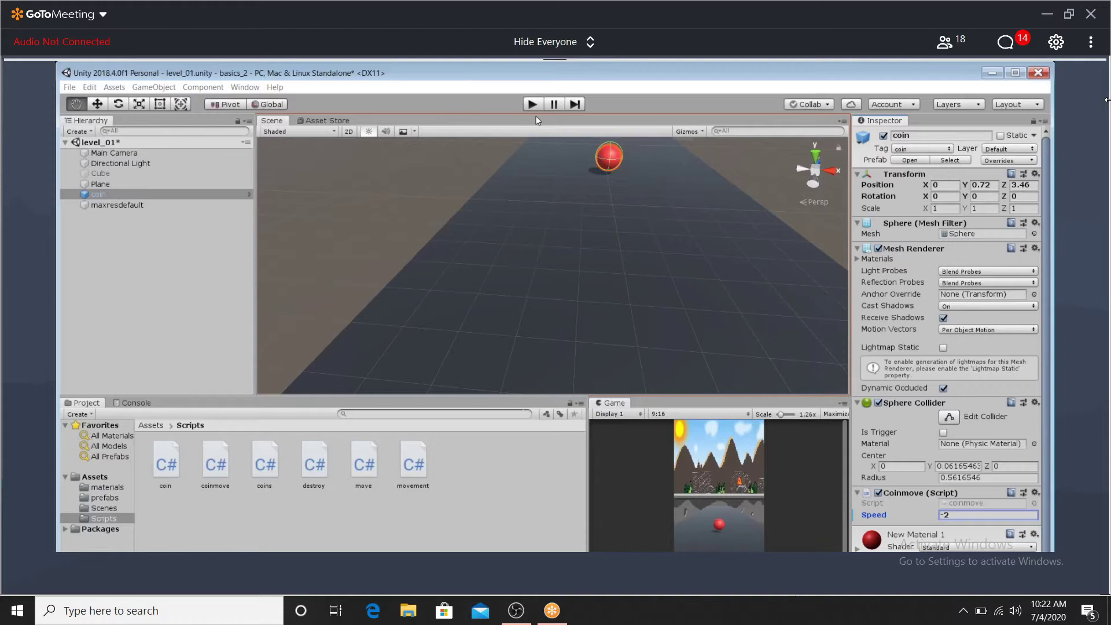
left_click(532, 104)
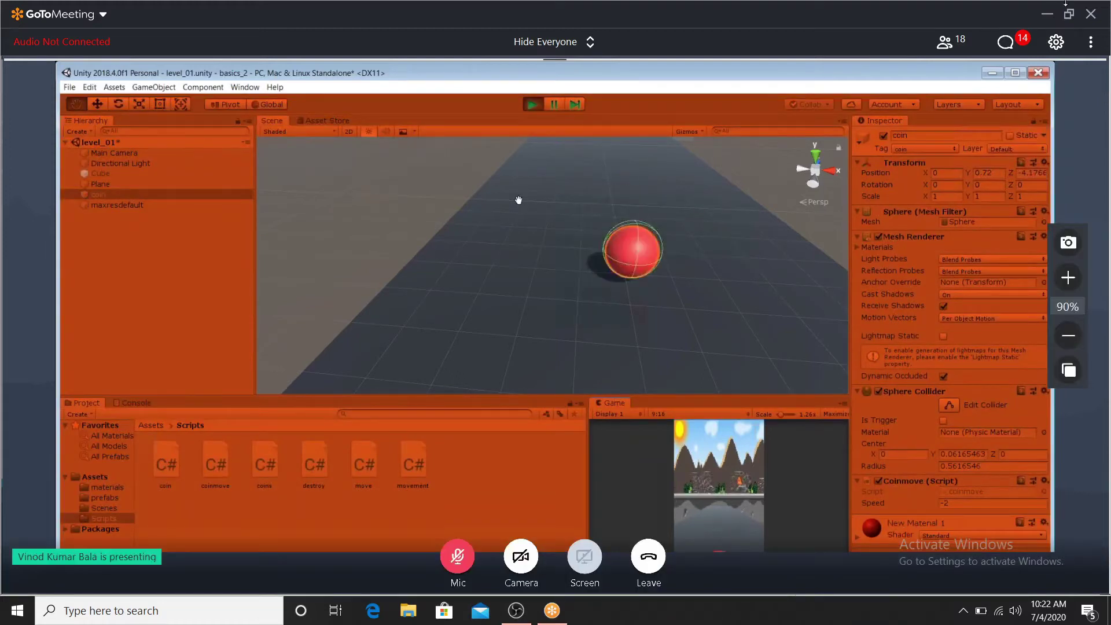
left_click(1058, 44)
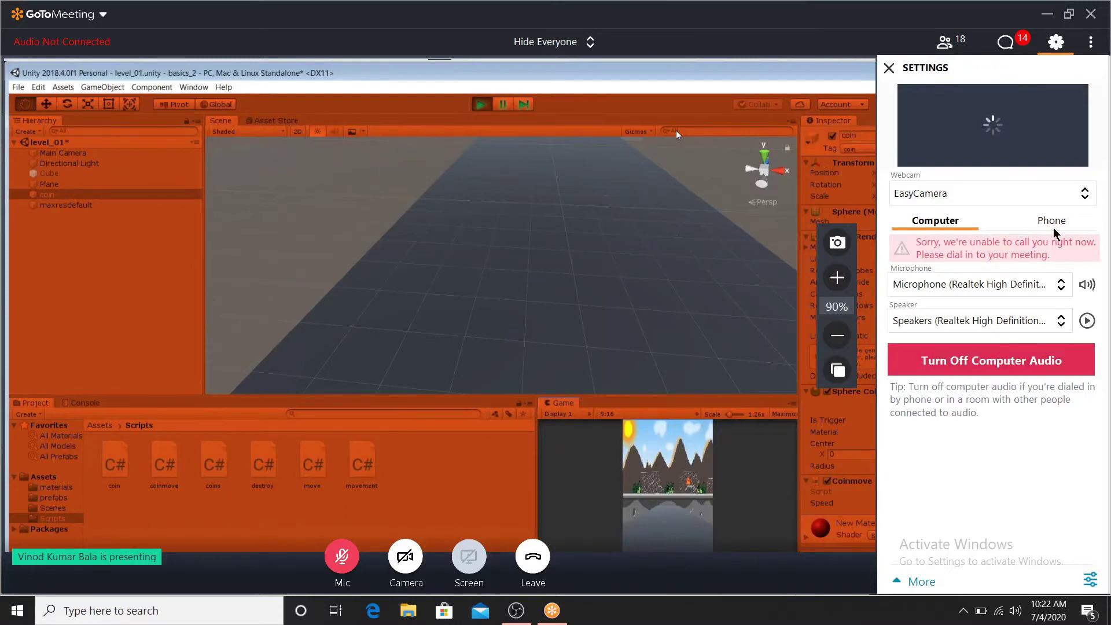
left_click(1056, 45)
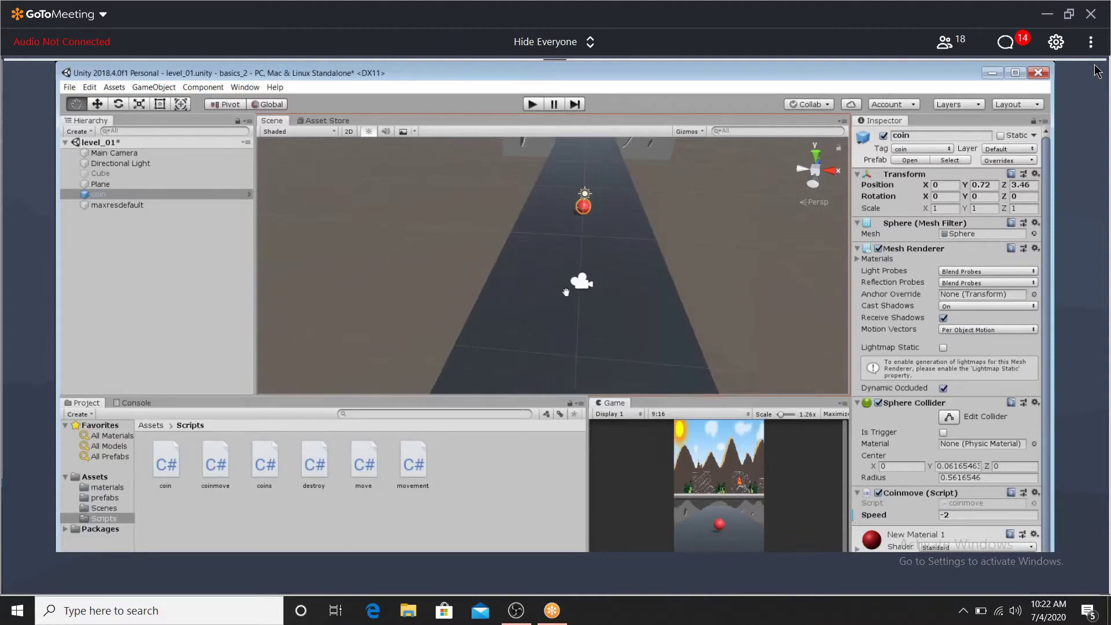
Drag the coin prefab from Assets > prefabs into the scene, placing copies further up the track
left_click(154, 426)
left_click(222, 459)
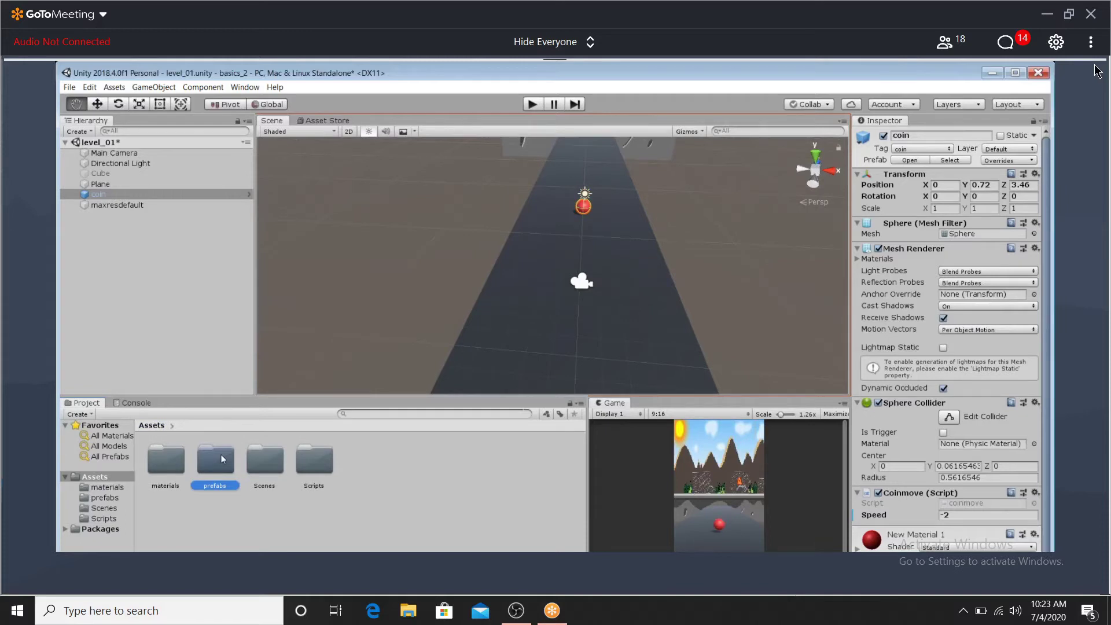
left_click(222, 459)
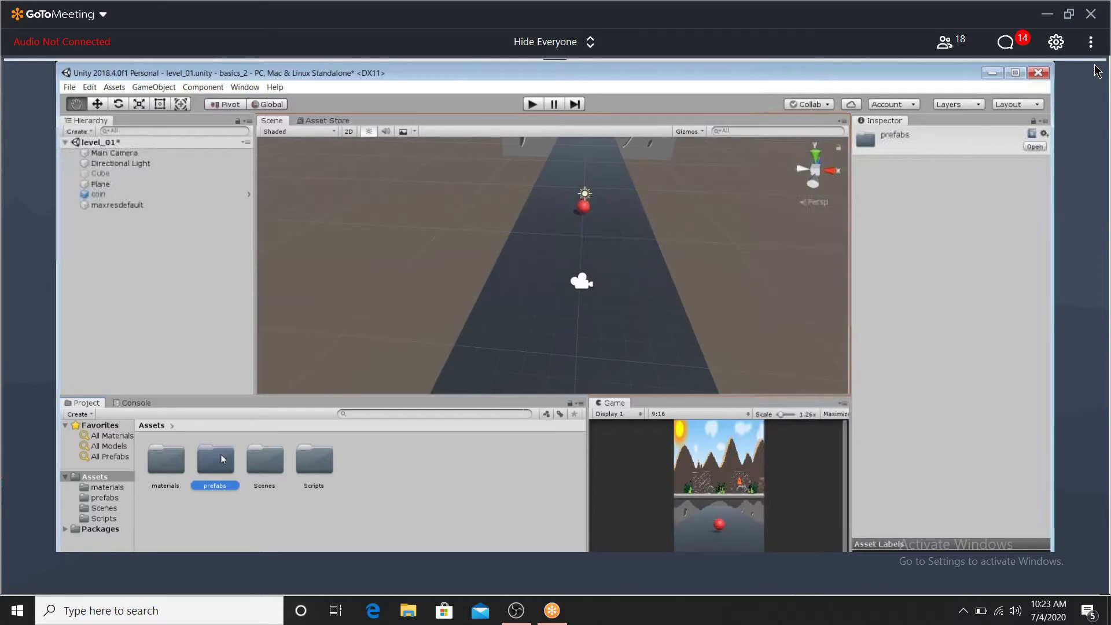
double_click(222, 459)
left_click_drag(165, 459, 393, 297)
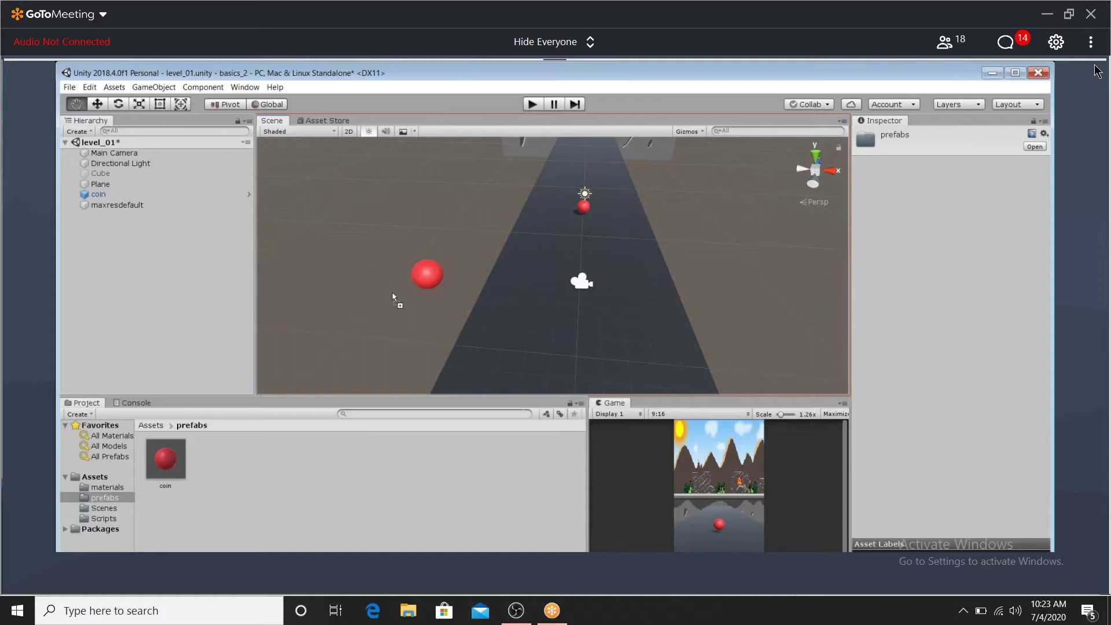
left_click_drag(392, 296, 593, 142)
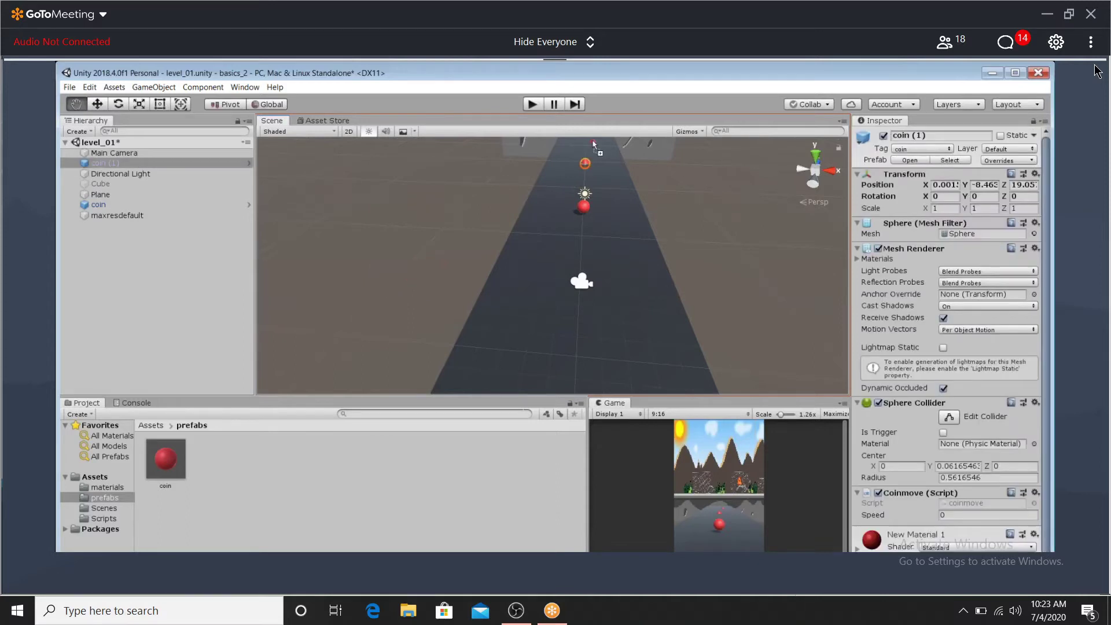
Play-test the level with the added coins
key("ctrl+p")
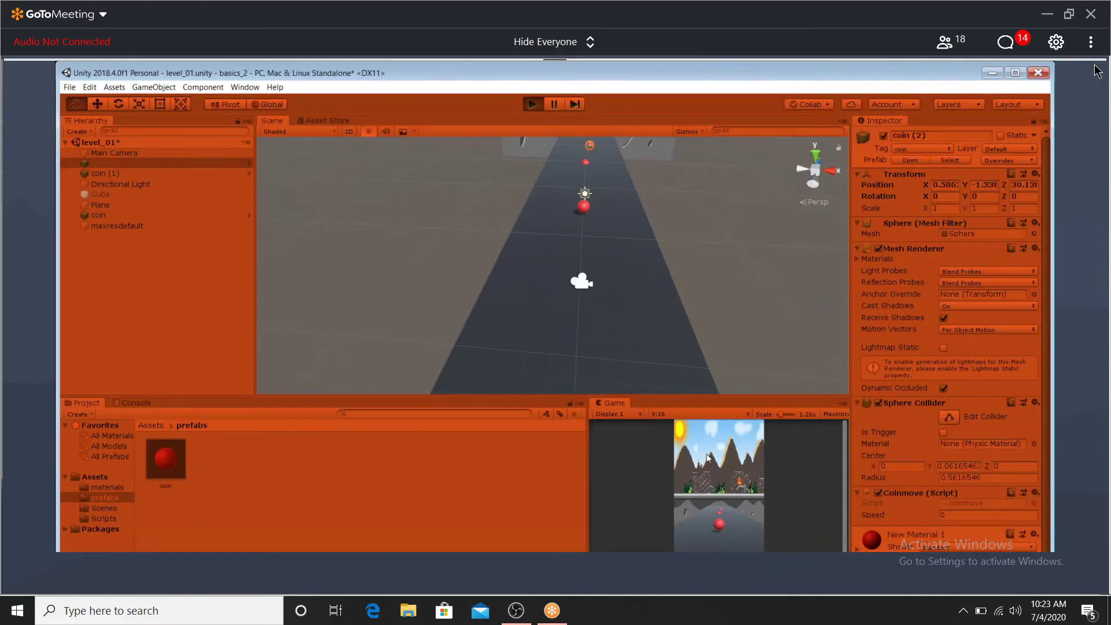
key("ctrl+p")
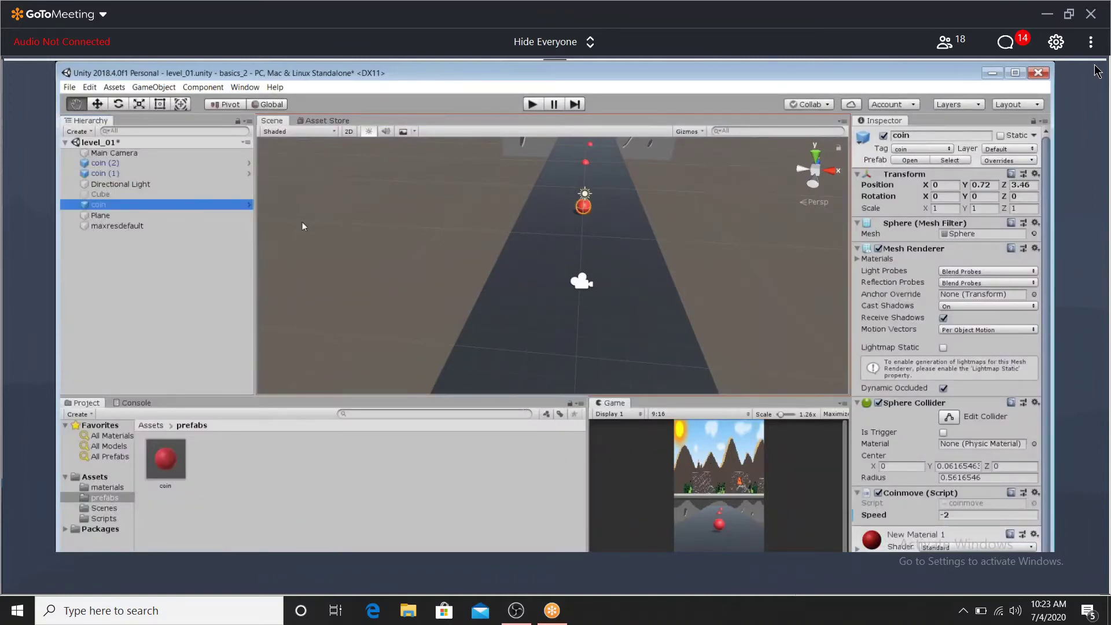
scroll(972, 425, "down", 1)
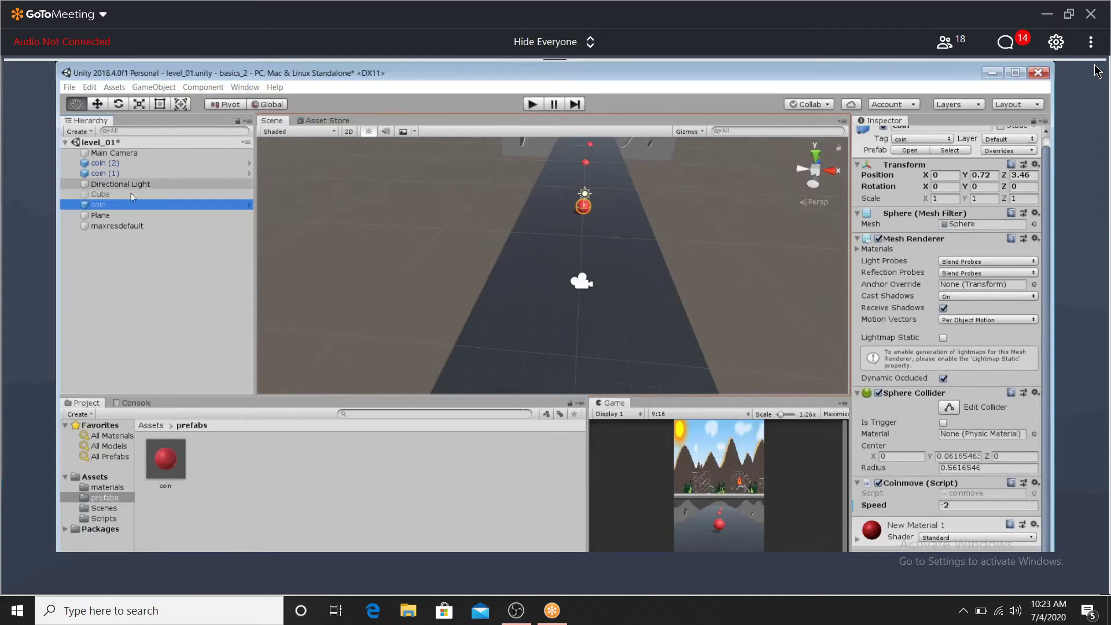
Inspect coin (1) and the original coin, then play-test the level once more
key("Up")
key("Up")
key("Up")
key("Down")
key("Down")
key("Down")
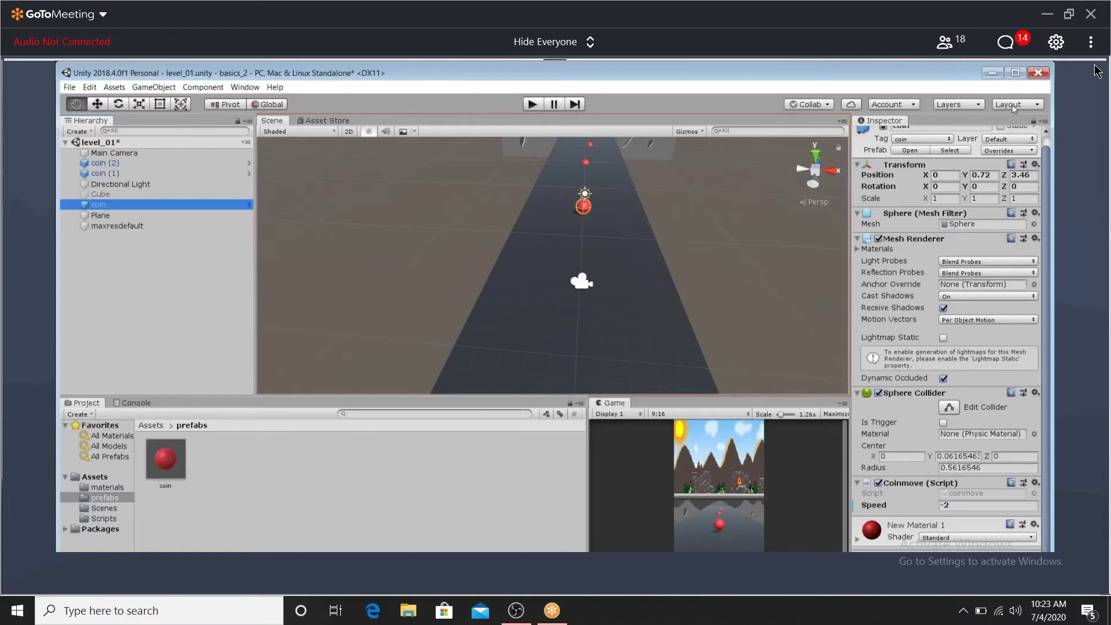
left_click(1013, 108)
left_click(759, 96)
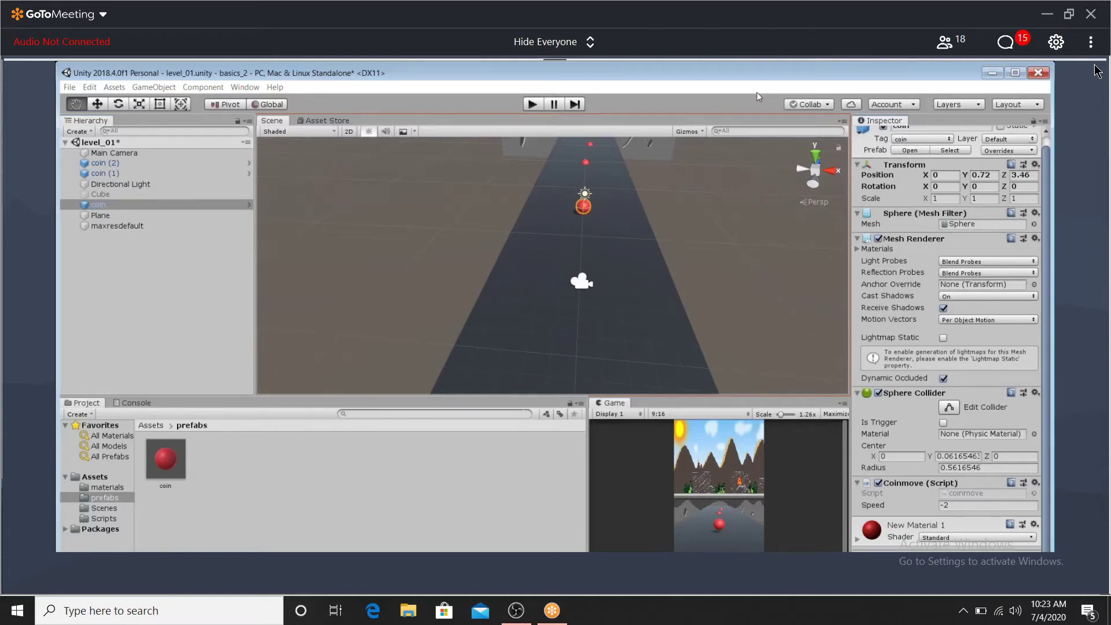
key("ctrl+p")
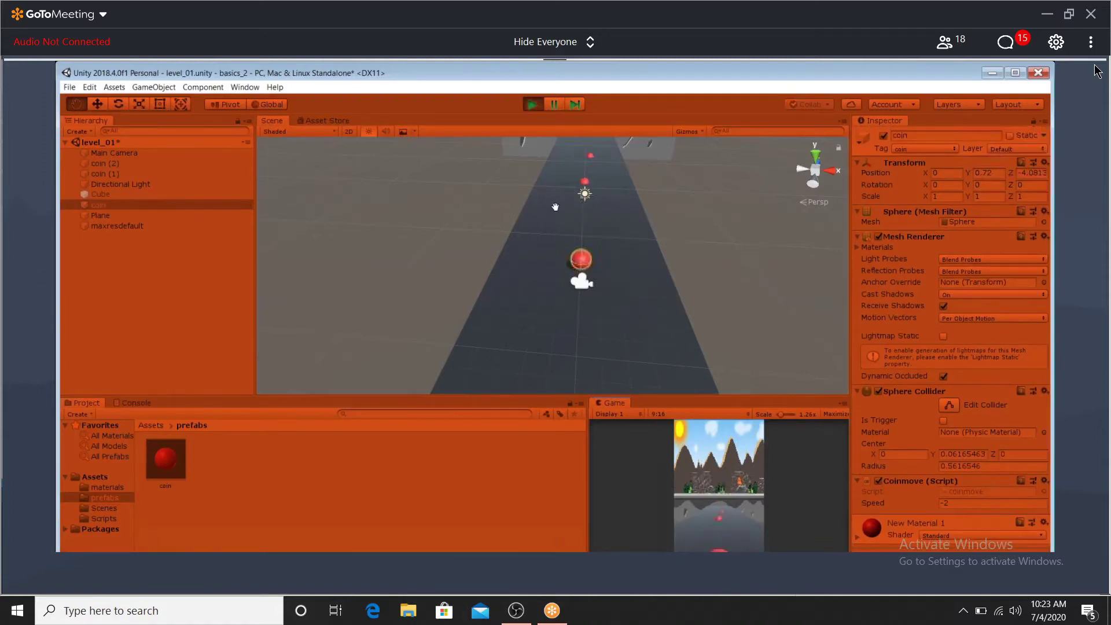
key("ctrl+p")
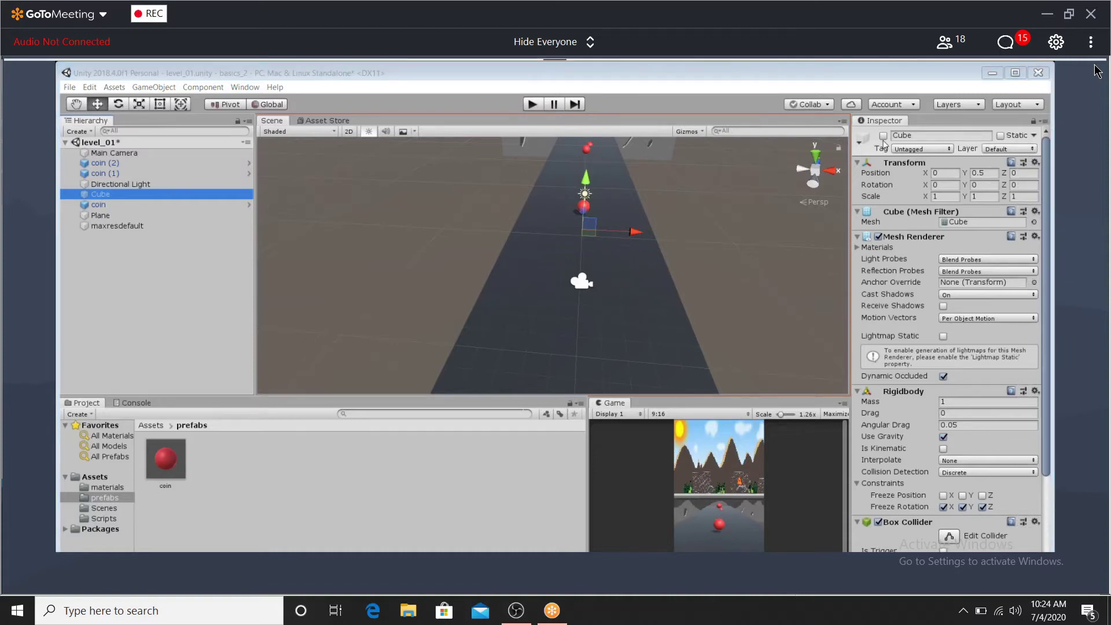
key("XF86MonBrightnessDown")
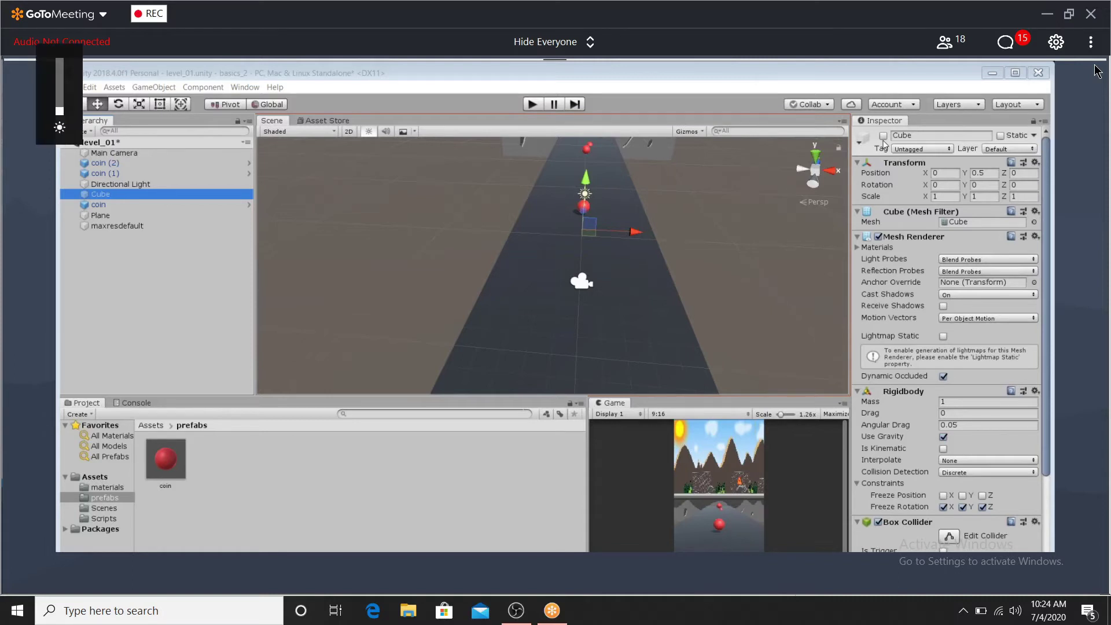
key("ctrl+p")
key("XF86MonBrightnessUp")
key("XF86MonBrightnessUp")
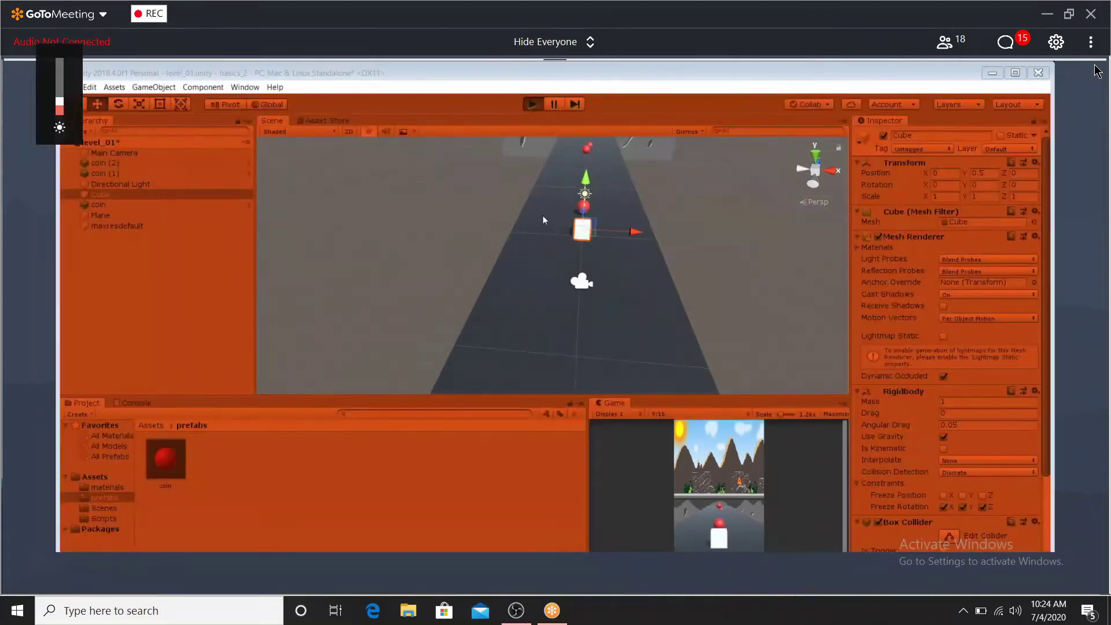
left_click(1092, 46)
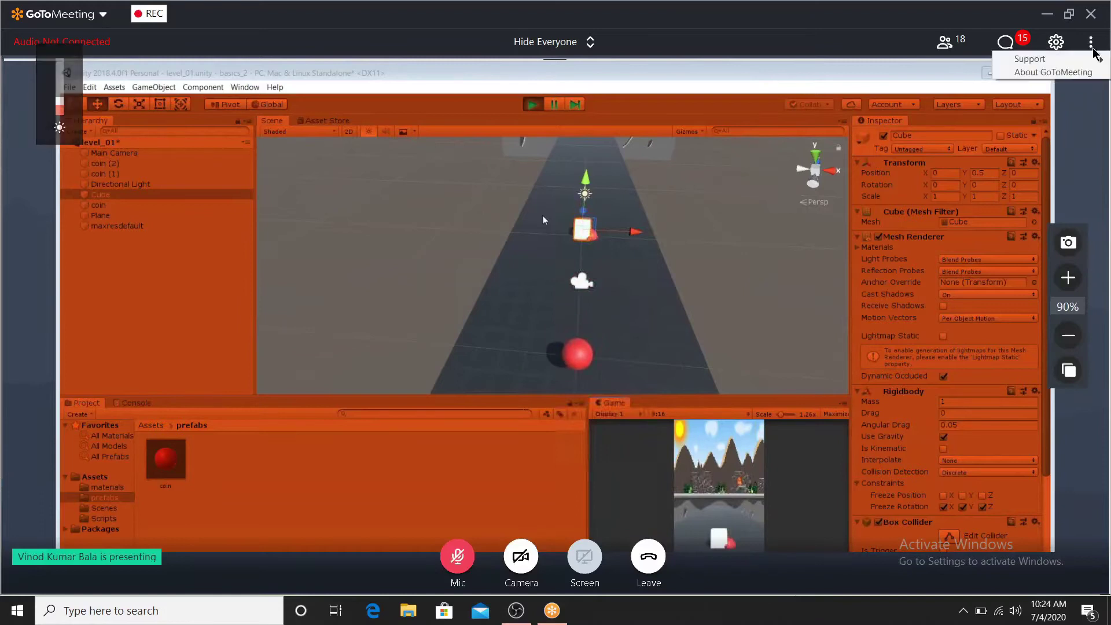
left_click(853, 33)
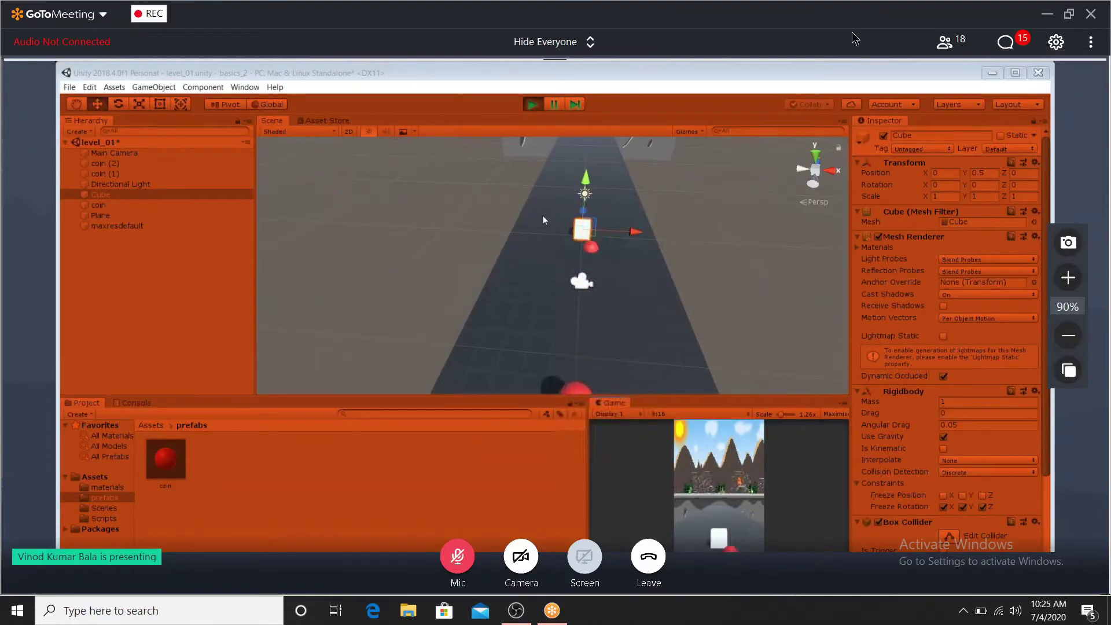
left_click(103, 15)
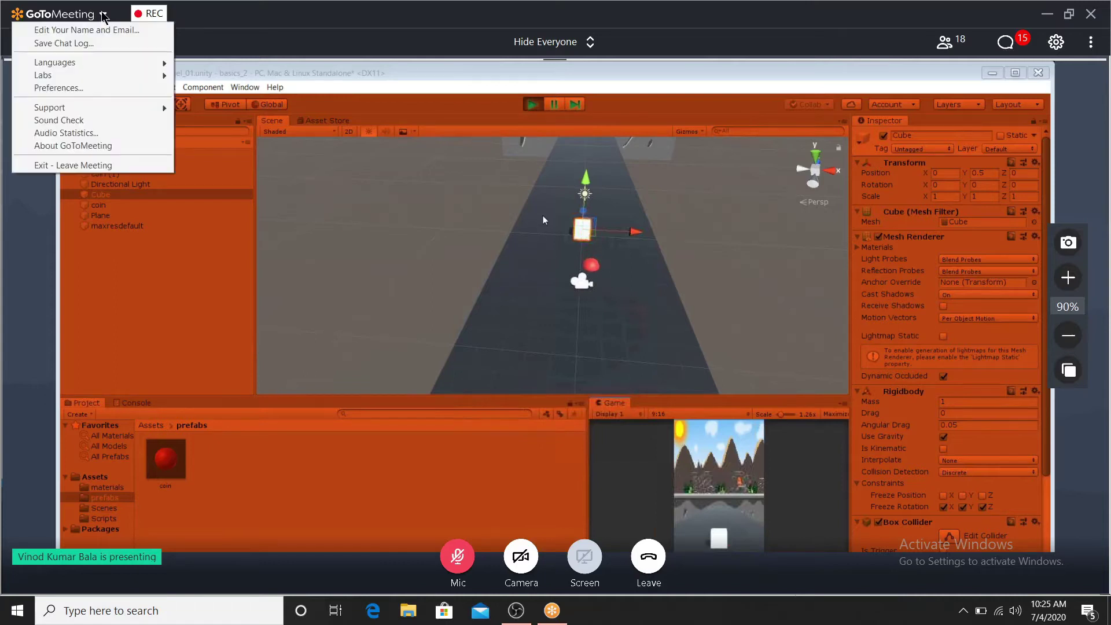
left_click(501, 13)
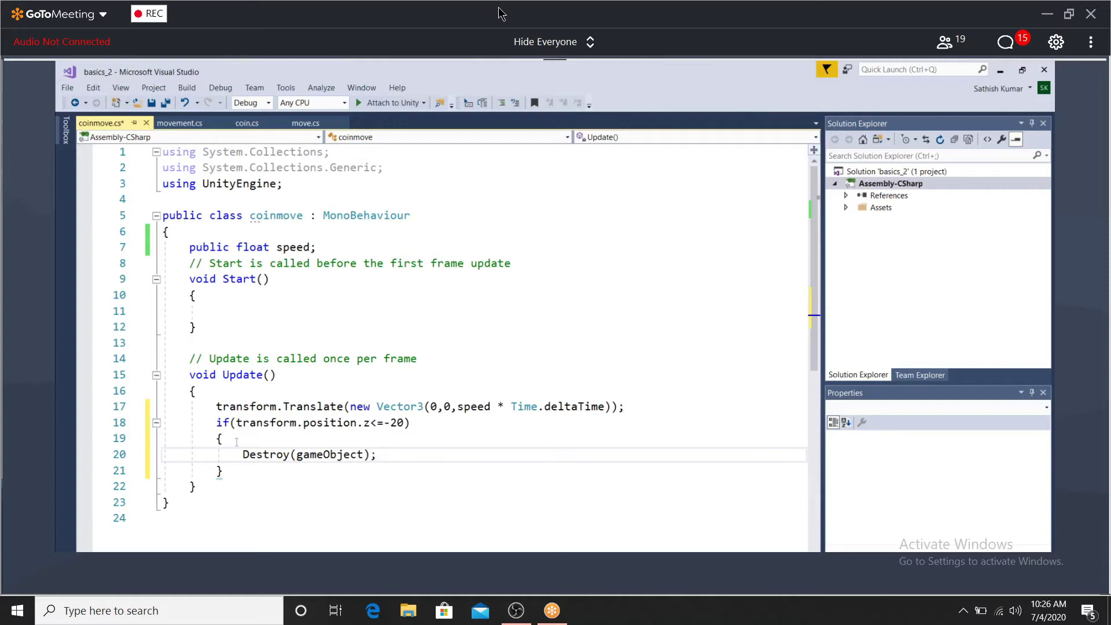
mouse_move(912, 148)
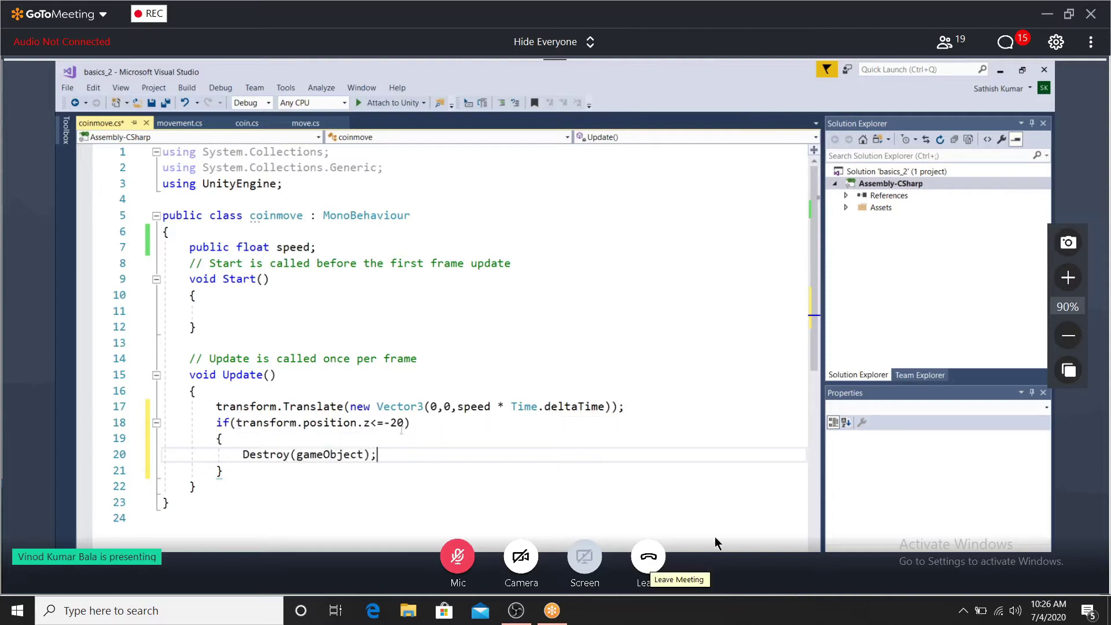
left_click(1078, 283)
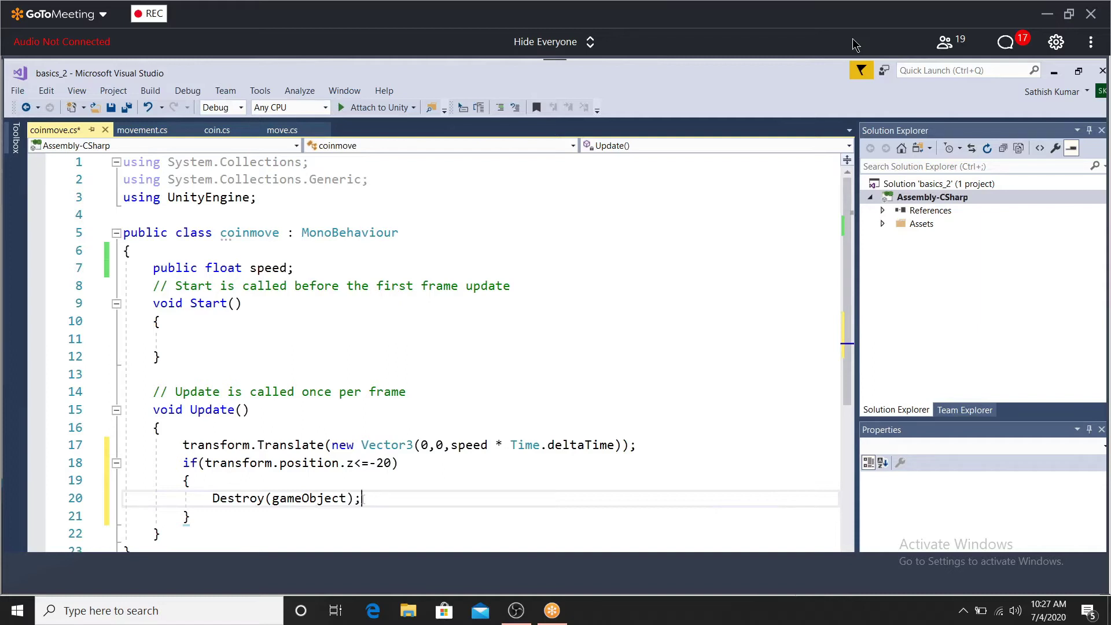
Save coinmove.cs and stop the game still running in Unity
key("ctrl+s")
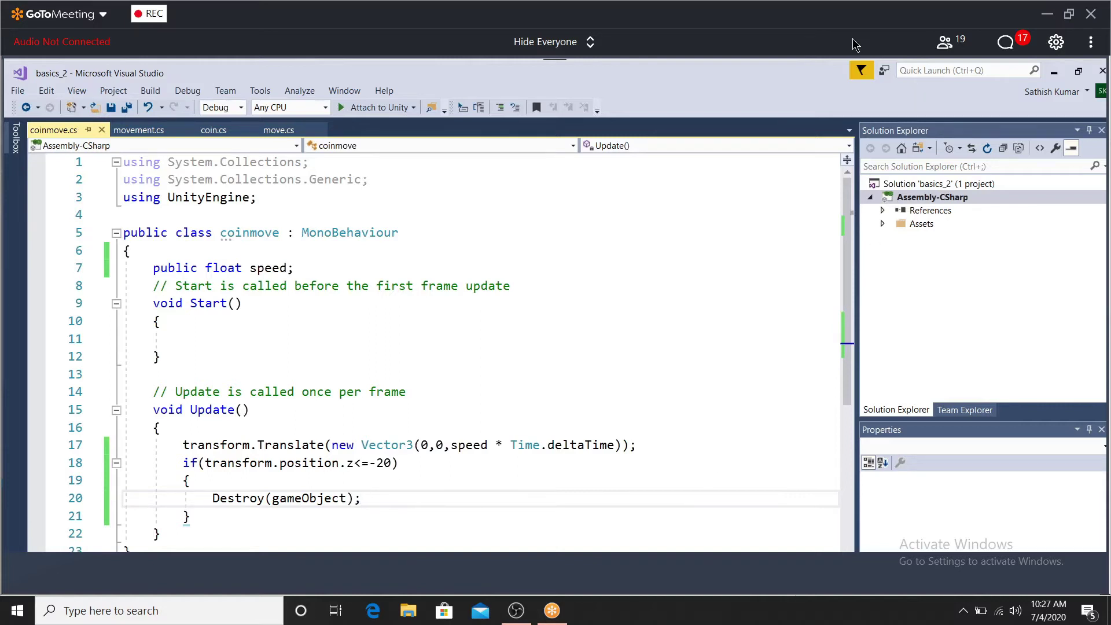
key("alt+Tab")
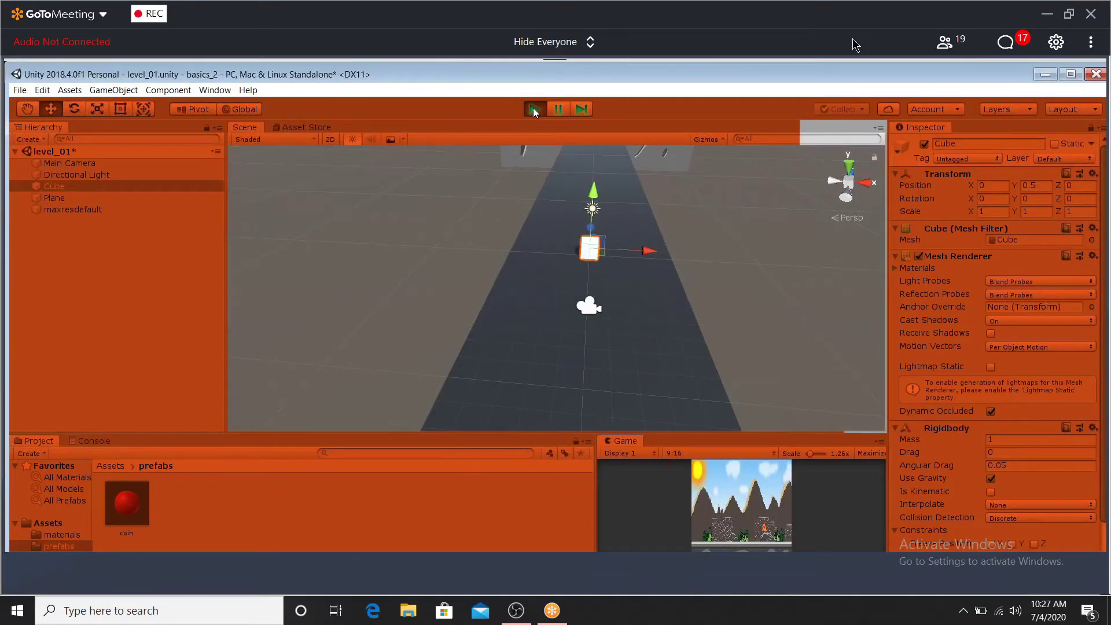
left_click(535, 111)
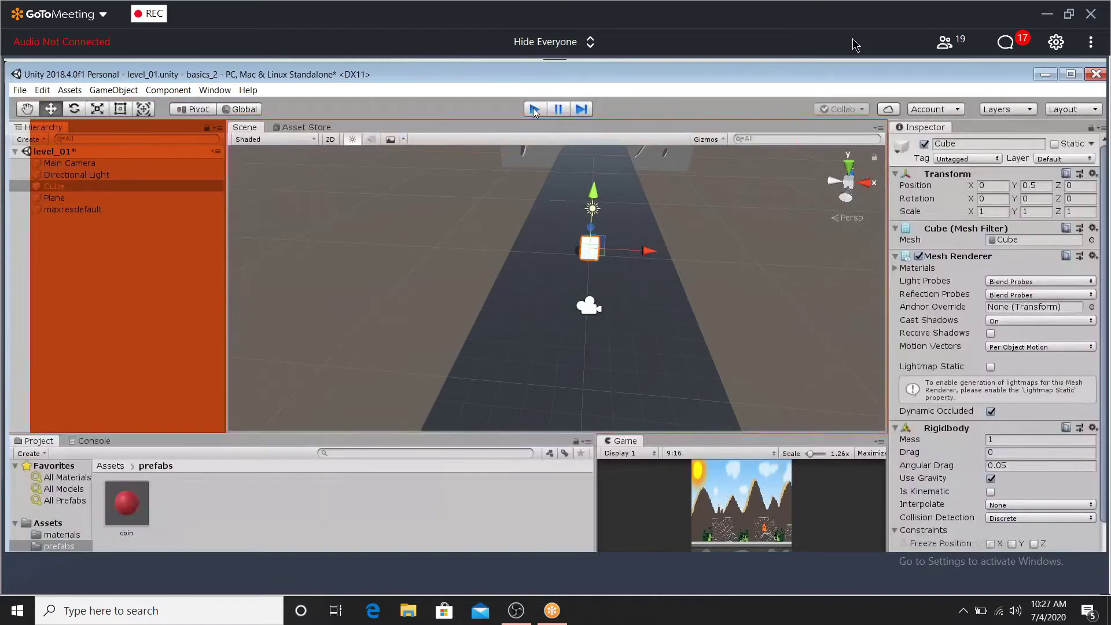
key("alt+Tab")
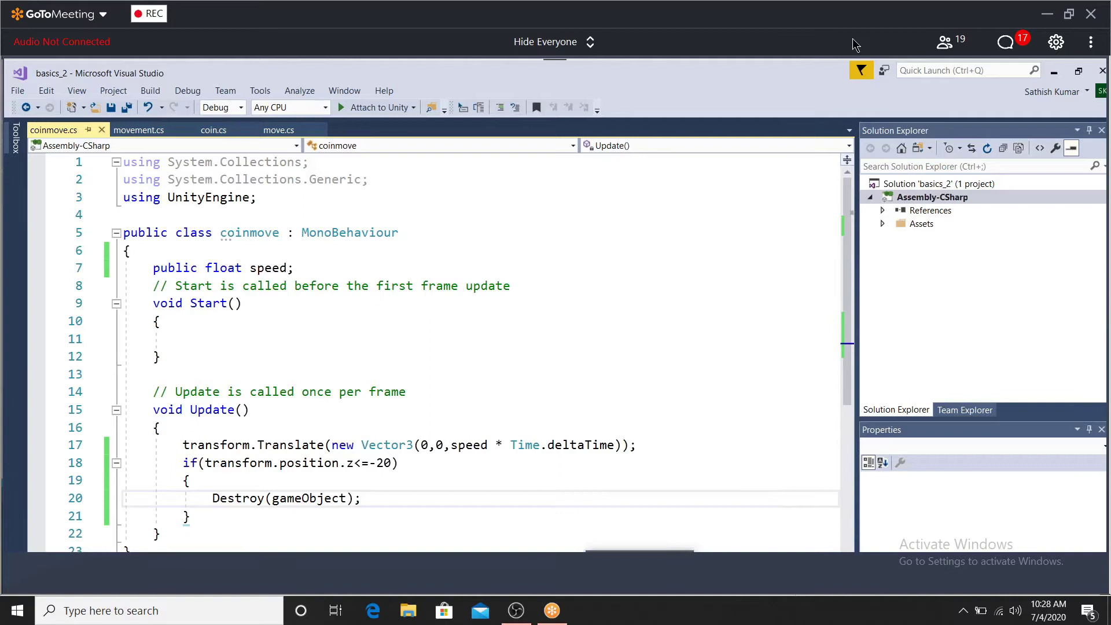
key("alt+Tab")
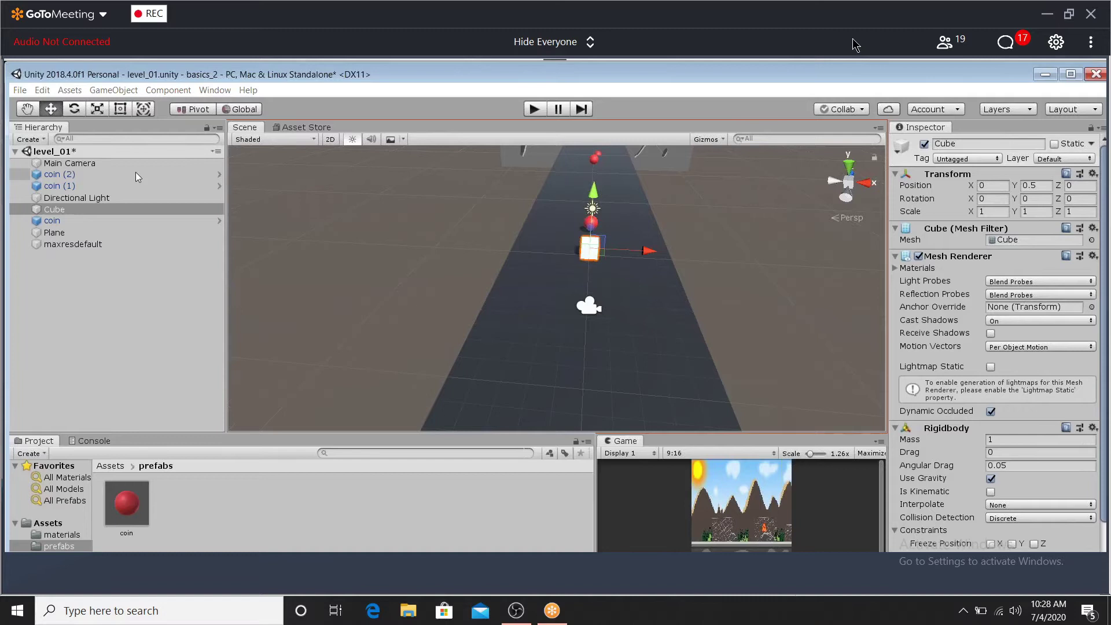
Select the coin and play the level to watch the three coins travel and vanish
left_click(71, 222)
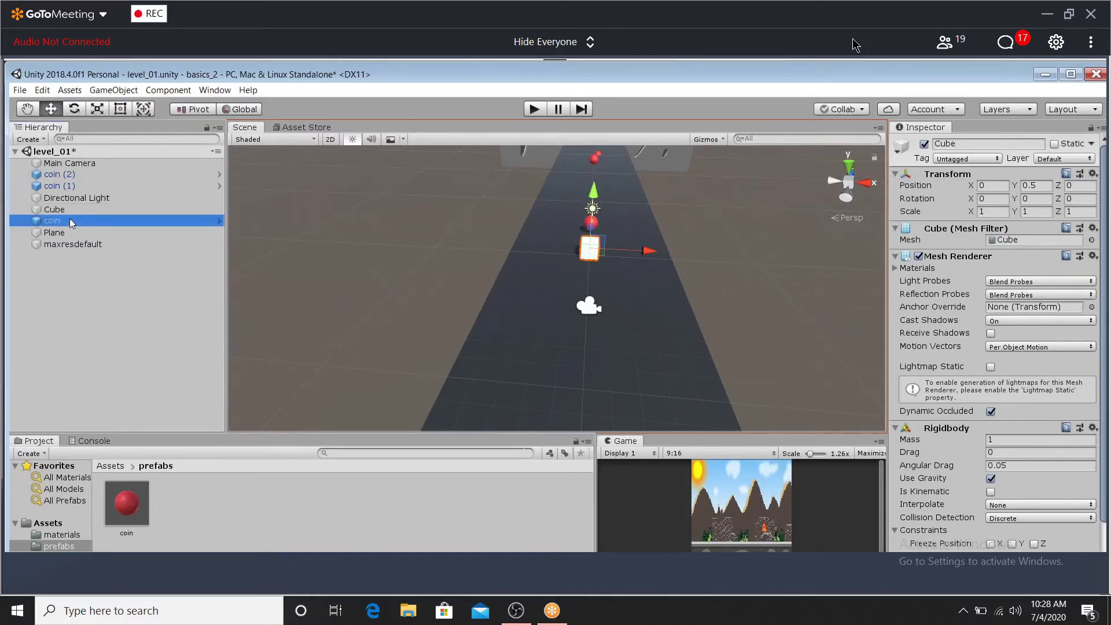
left_click(533, 110)
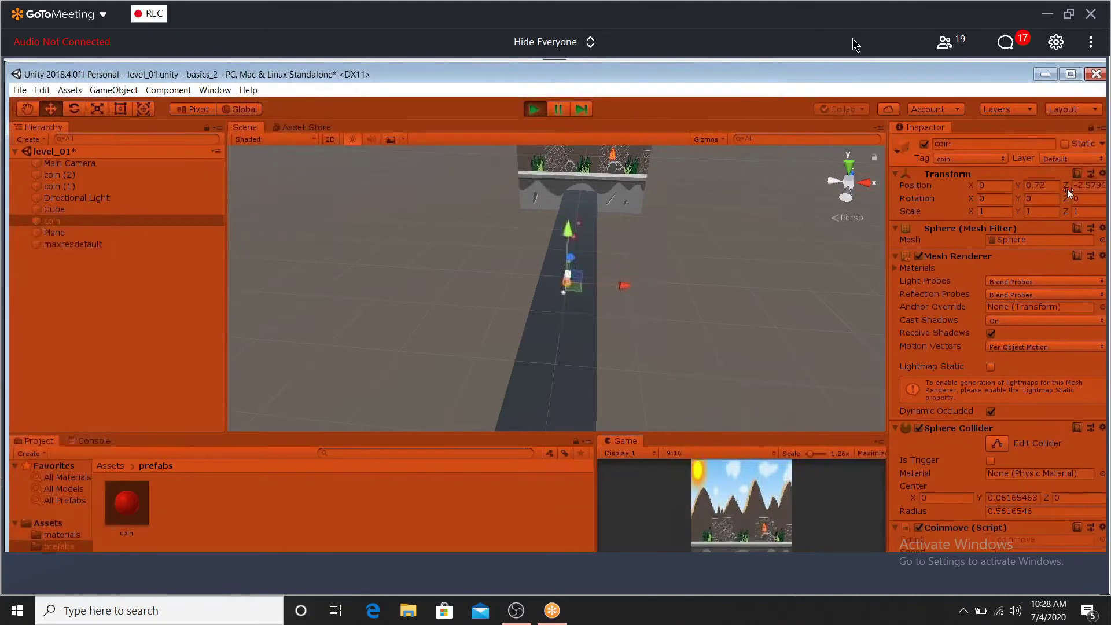
scroll(599, 355, "down", 1)
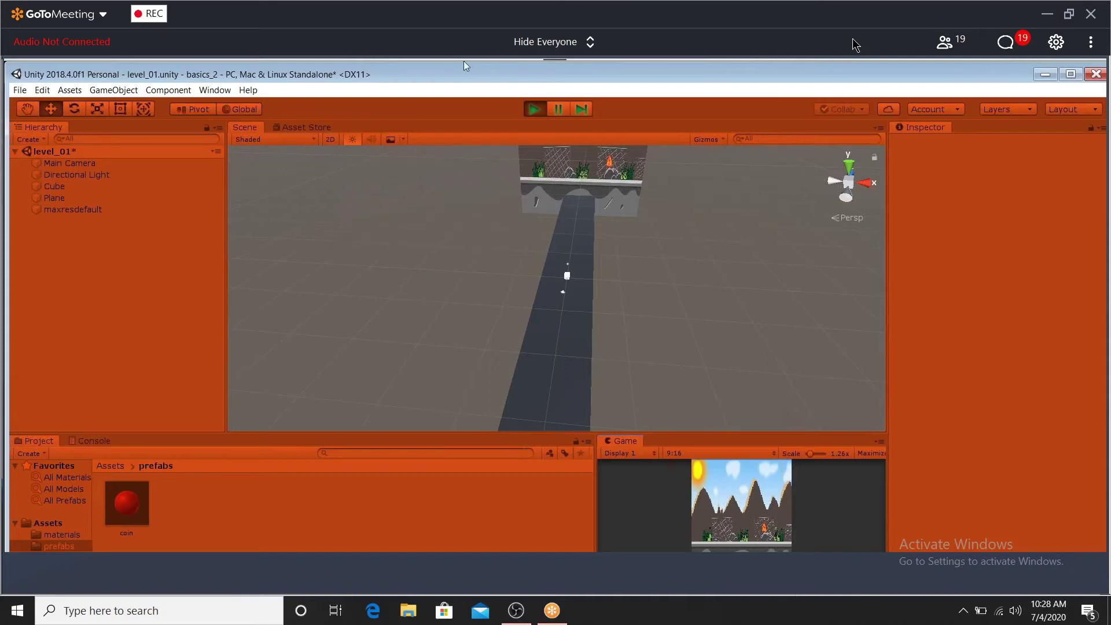
Exit play mode, shrink the shared view to 90%, and inspect coin (2) and the original coin
left_click(530, 109)
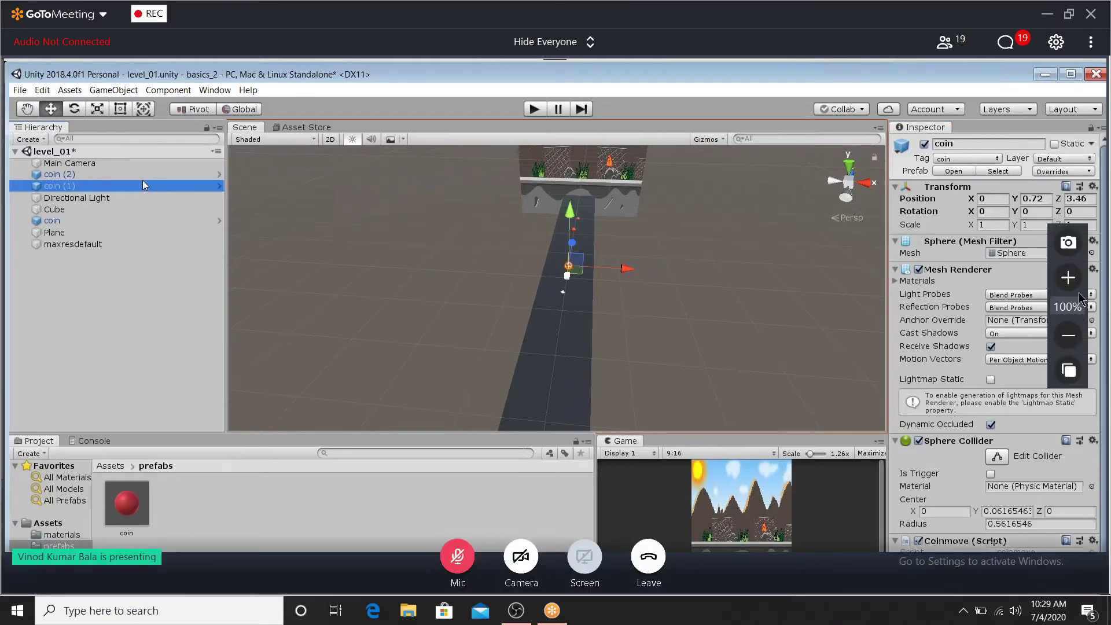
left_click(1074, 331)
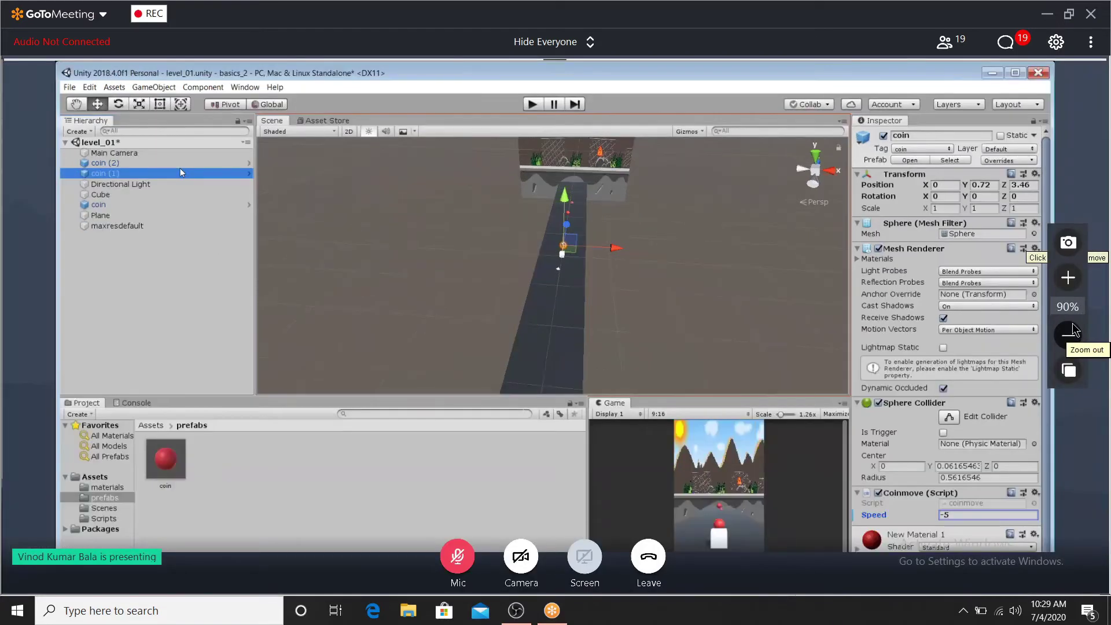
left_click(176, 163)
left_click(194, 205)
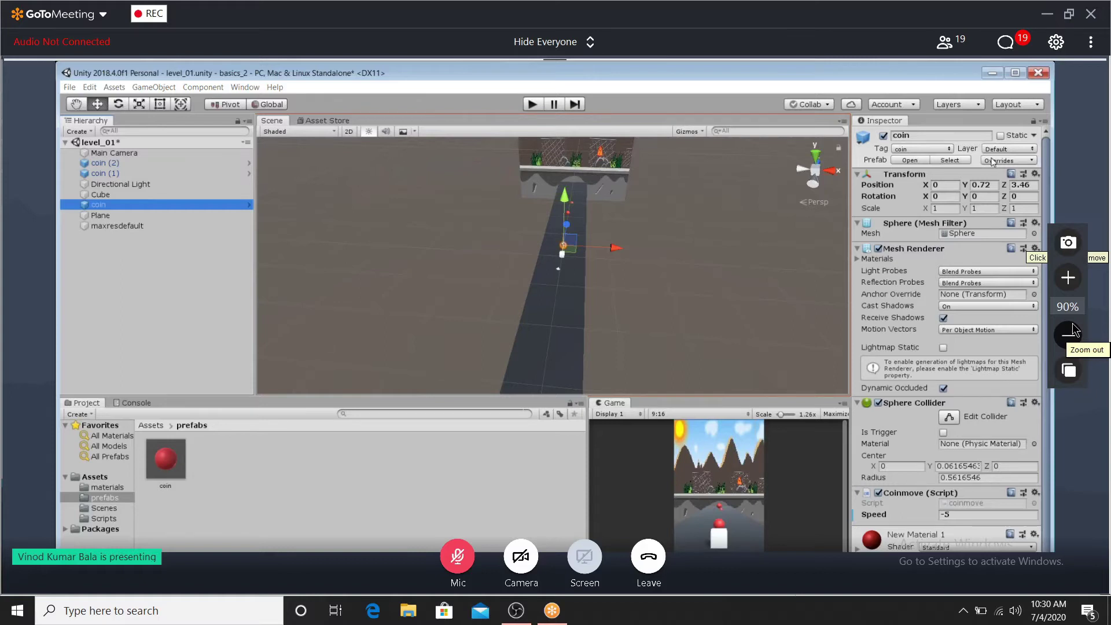
Open the coin's Overrides dropdown, apply all overrides, and confirm none remain
left_click(992, 161)
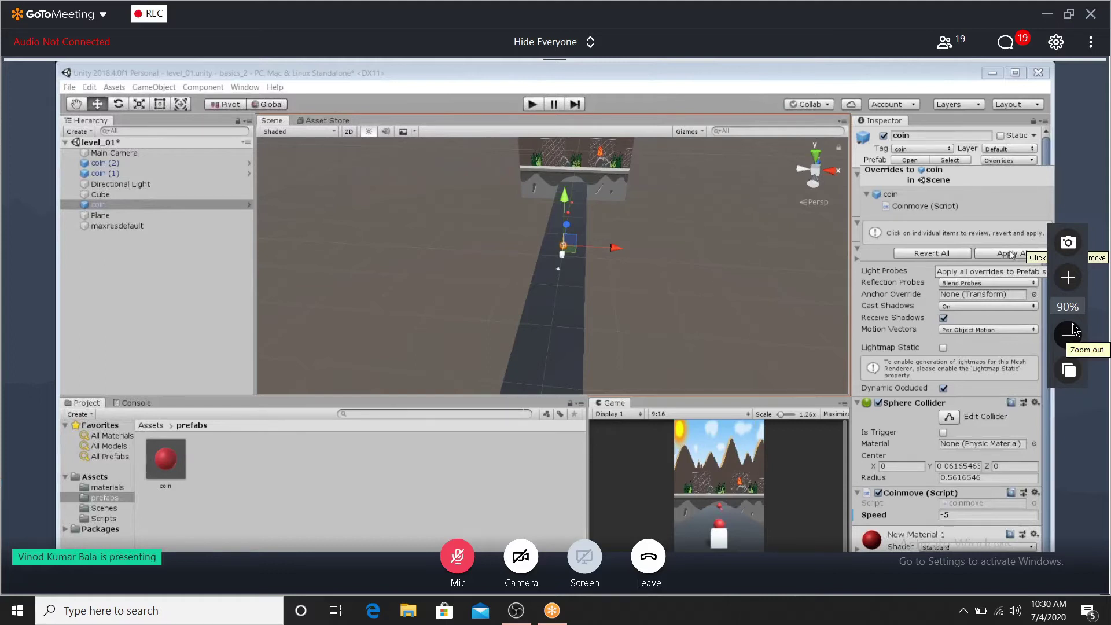
left_click(1010, 254)
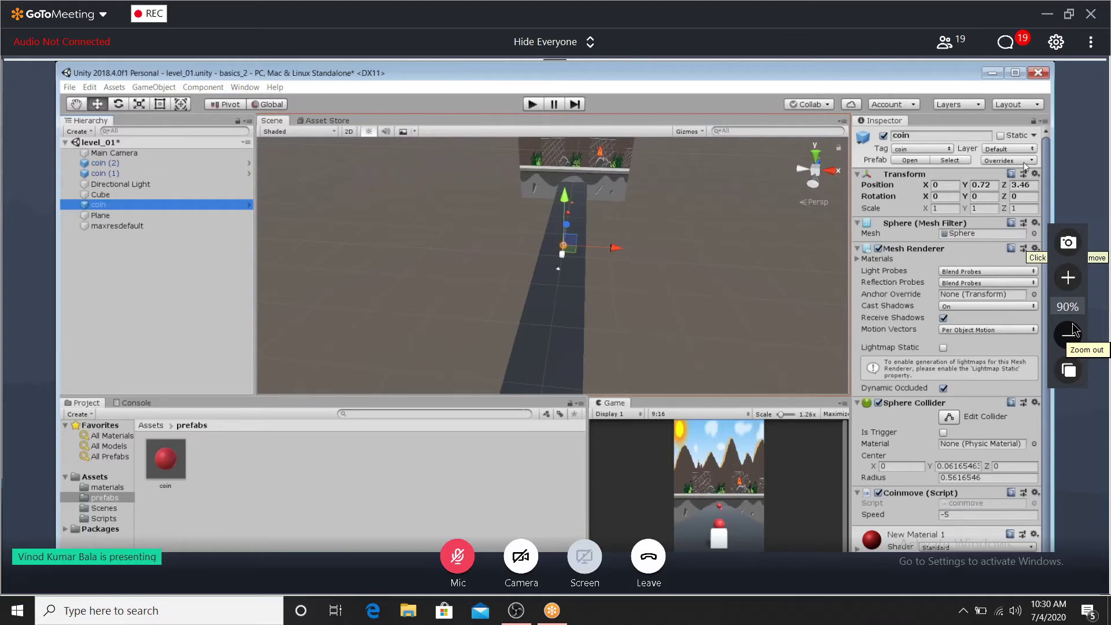
left_click(1023, 161)
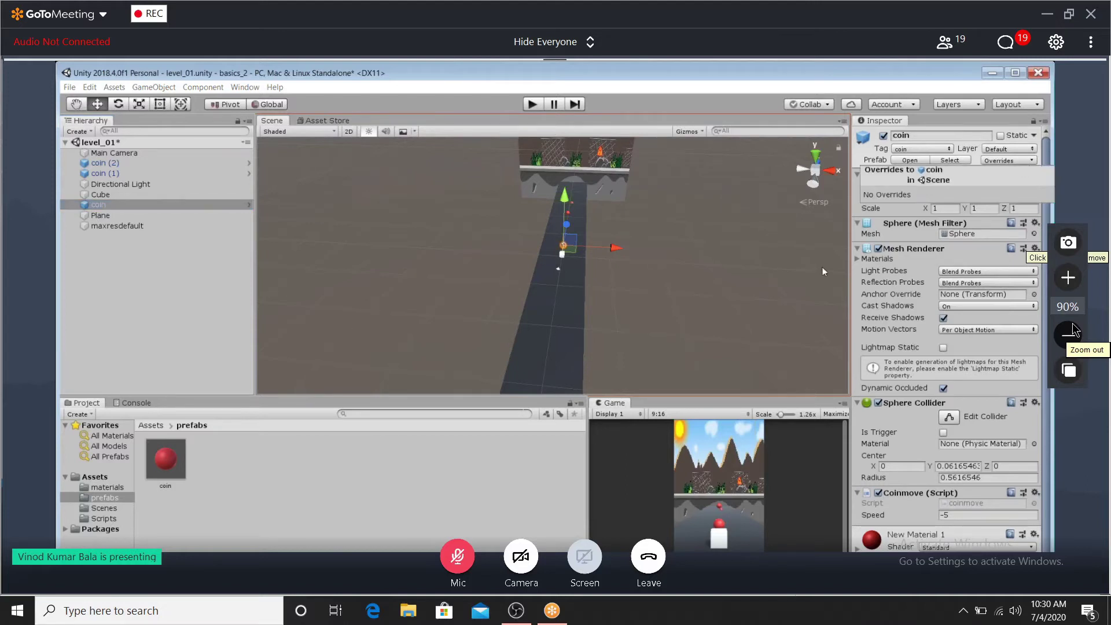
left_click(1020, 164)
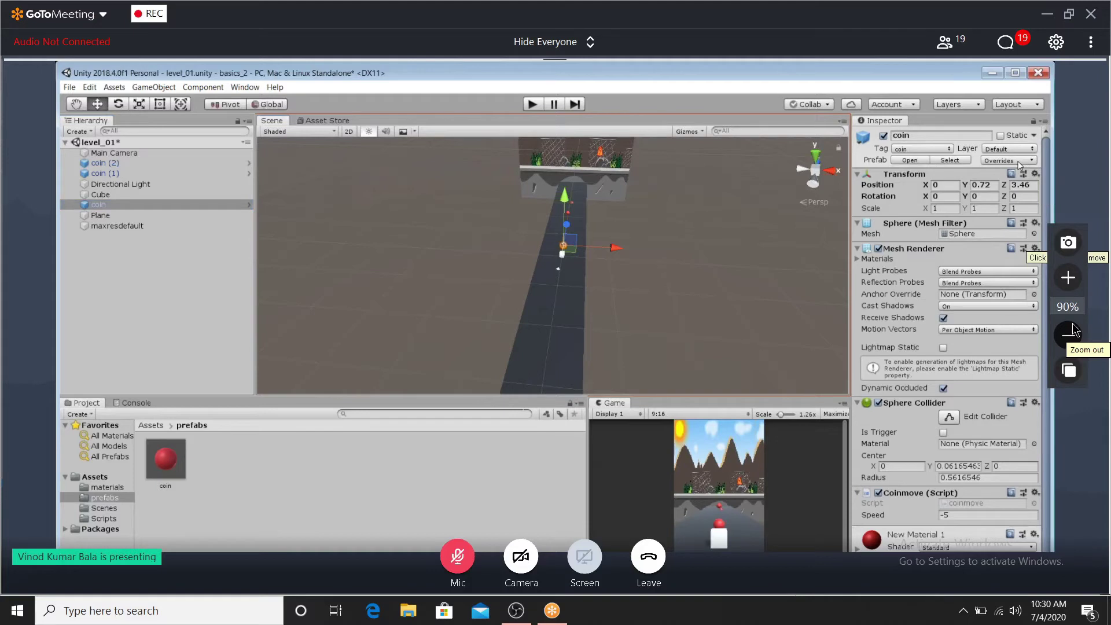
left_click(1021, 163)
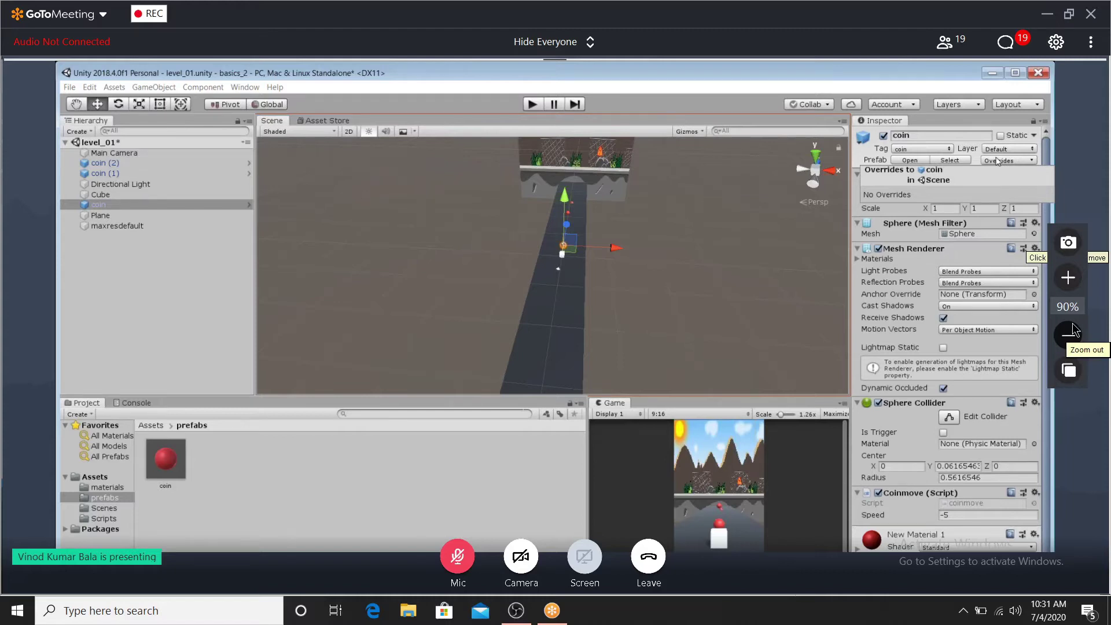
left_click(999, 162)
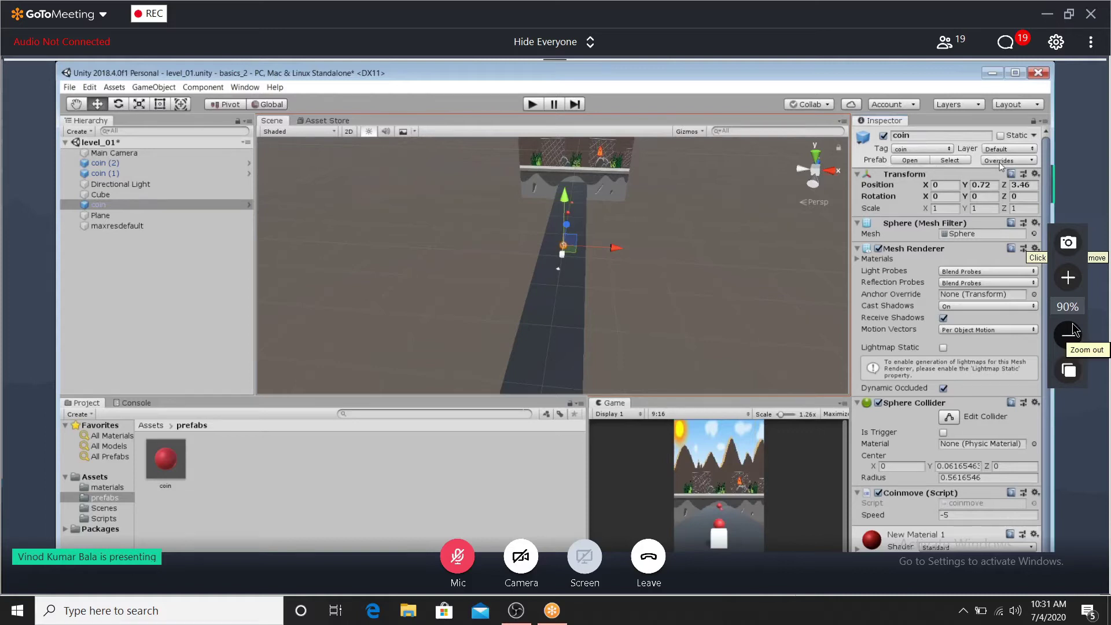
left_click(1000, 164)
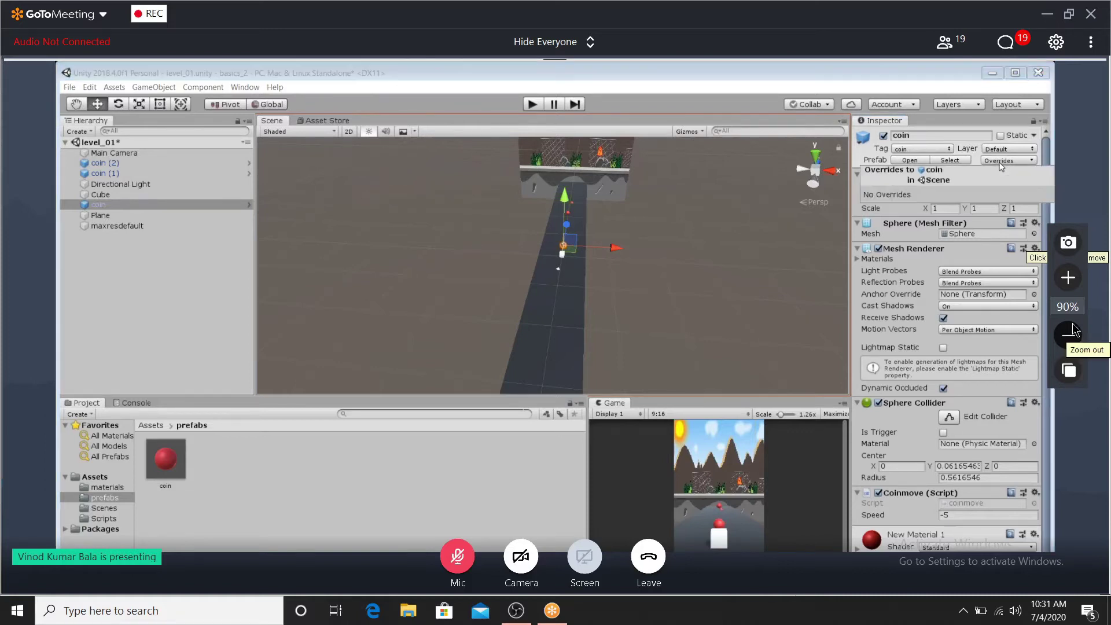
left_click(761, 83)
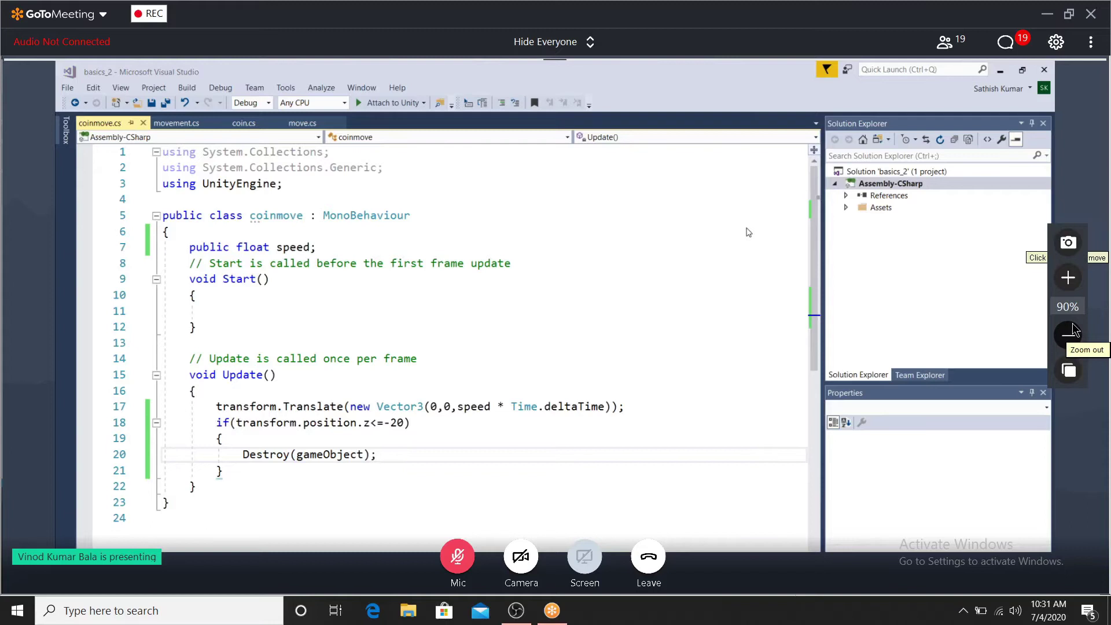
Check the OBS recording, then return to the meeting in Chrome and enter full screen
left_click(516, 613)
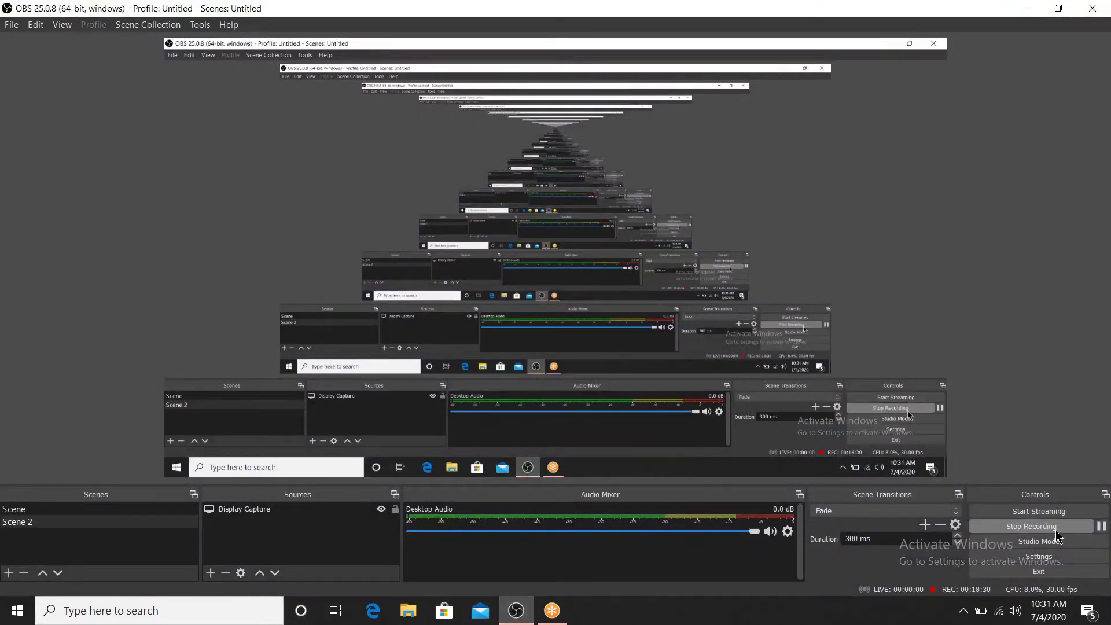
left_click(552, 611)
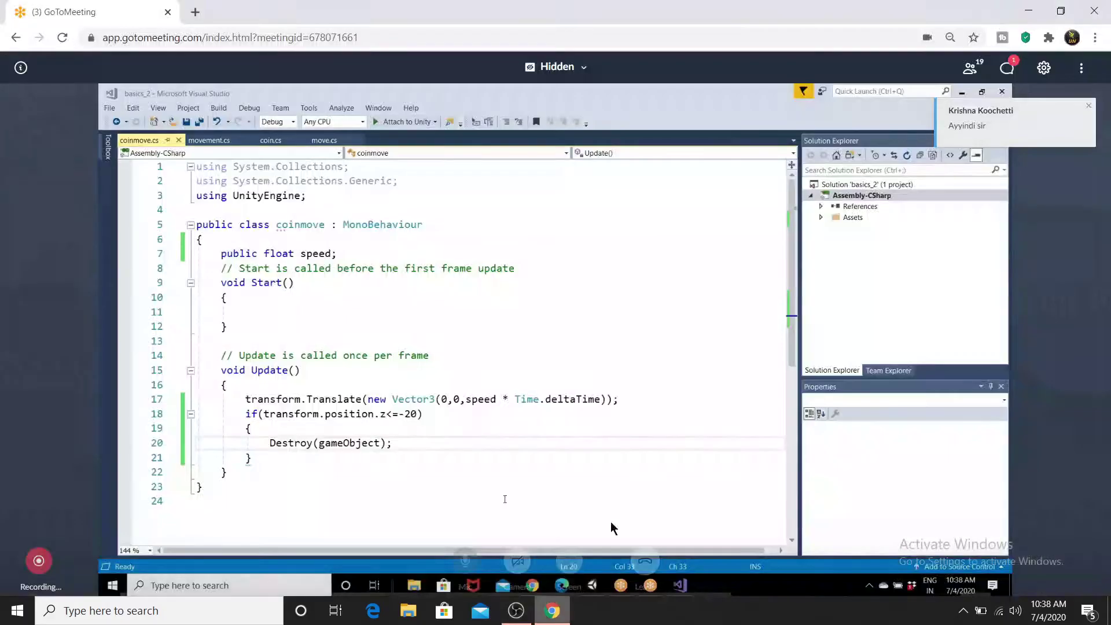
left_click(1081, 69)
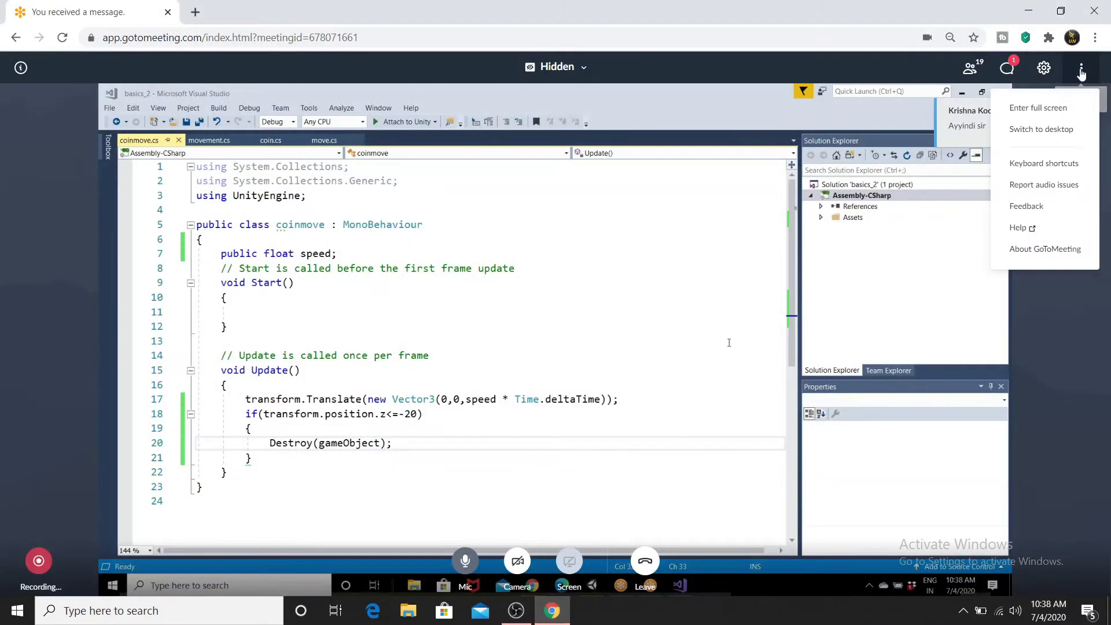
left_click(1078, 108)
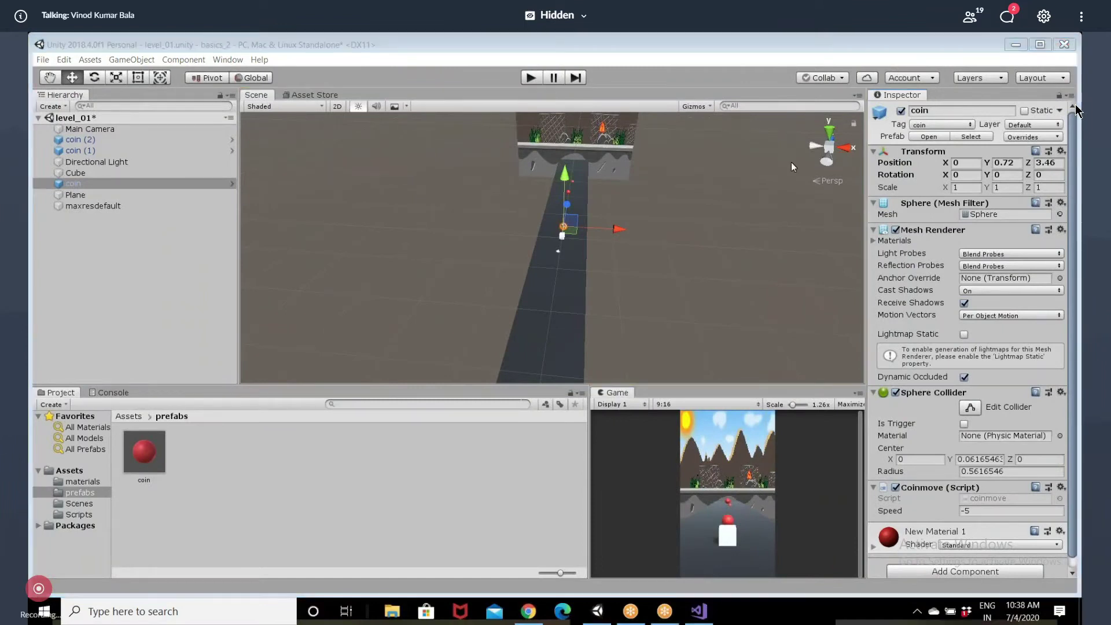
Select the original coin object in the Hierarchy
left_click_drag(99, 150, 96, 183)
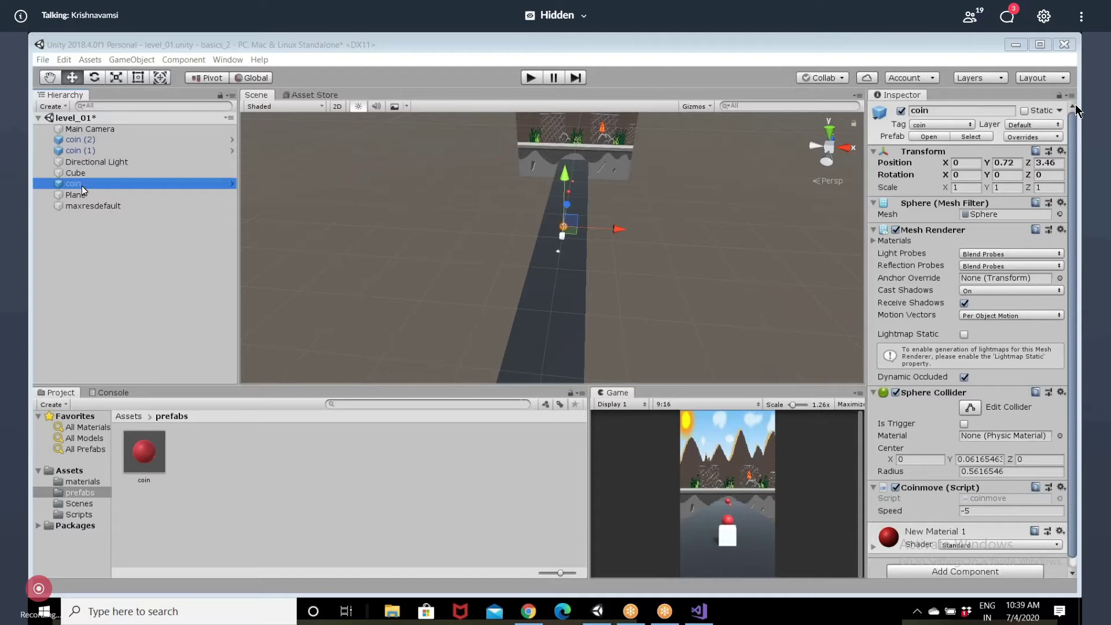
Select coin (1) in the Hierarchy to inspect its position and collider
left_click(90, 150)
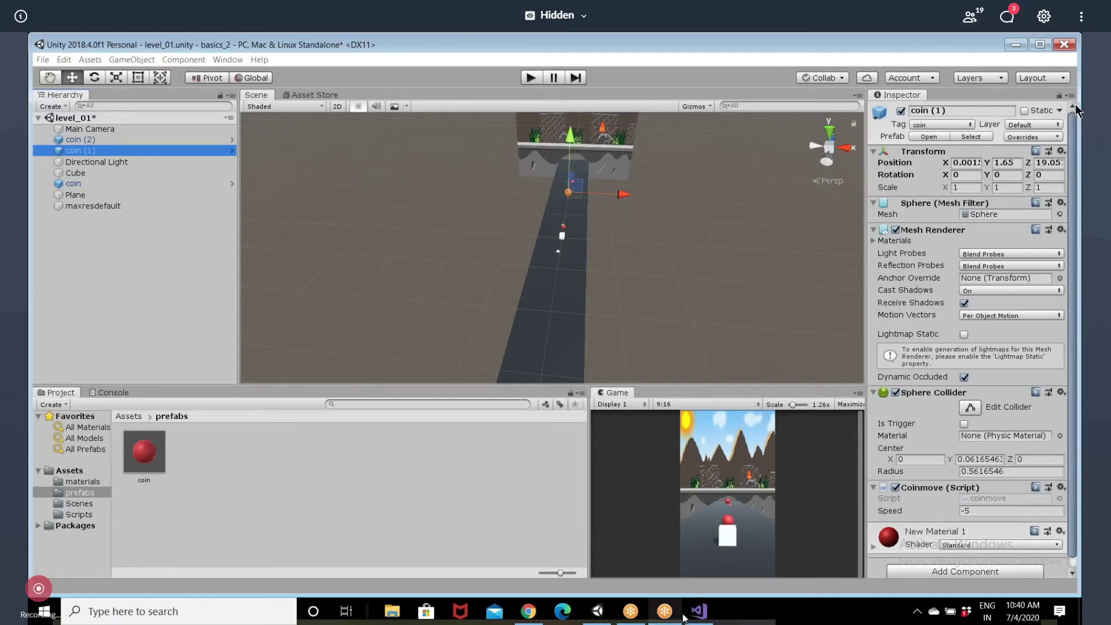
Frame the player Cube, review its Box Collider and Destroy script, then bring up destroy.cs
left_click(89, 169)
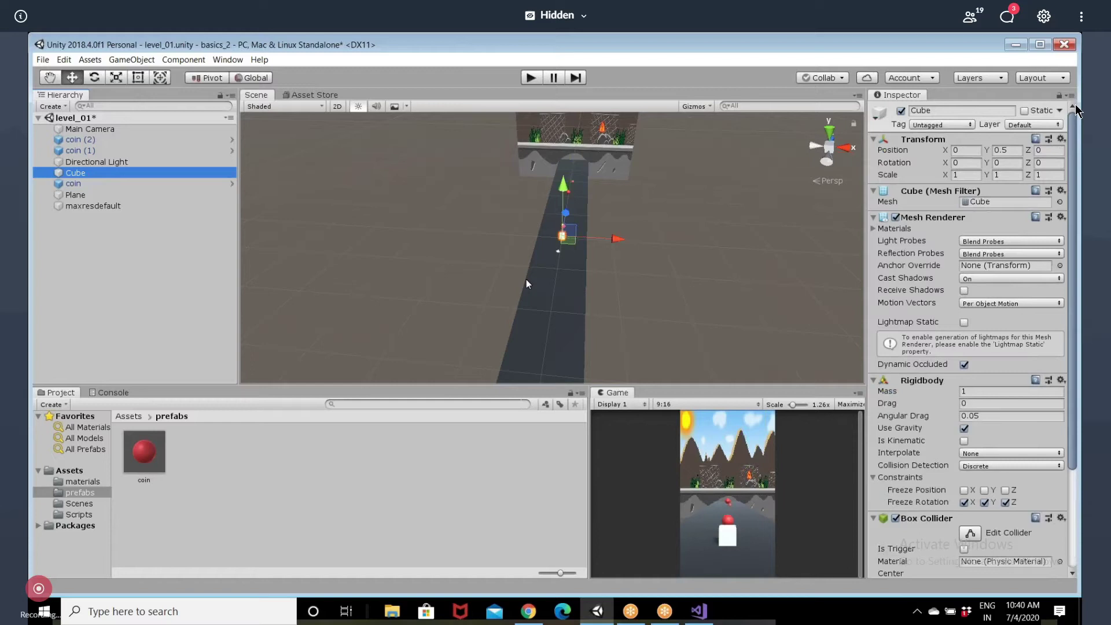
key("f")
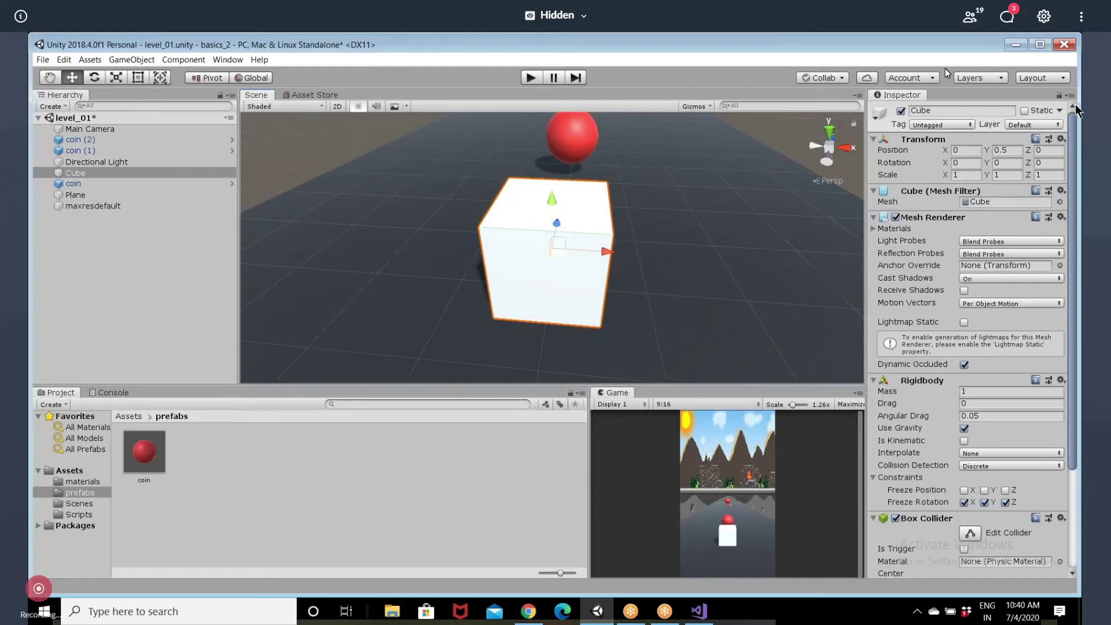
scroll(1000, 394, "down", 3)
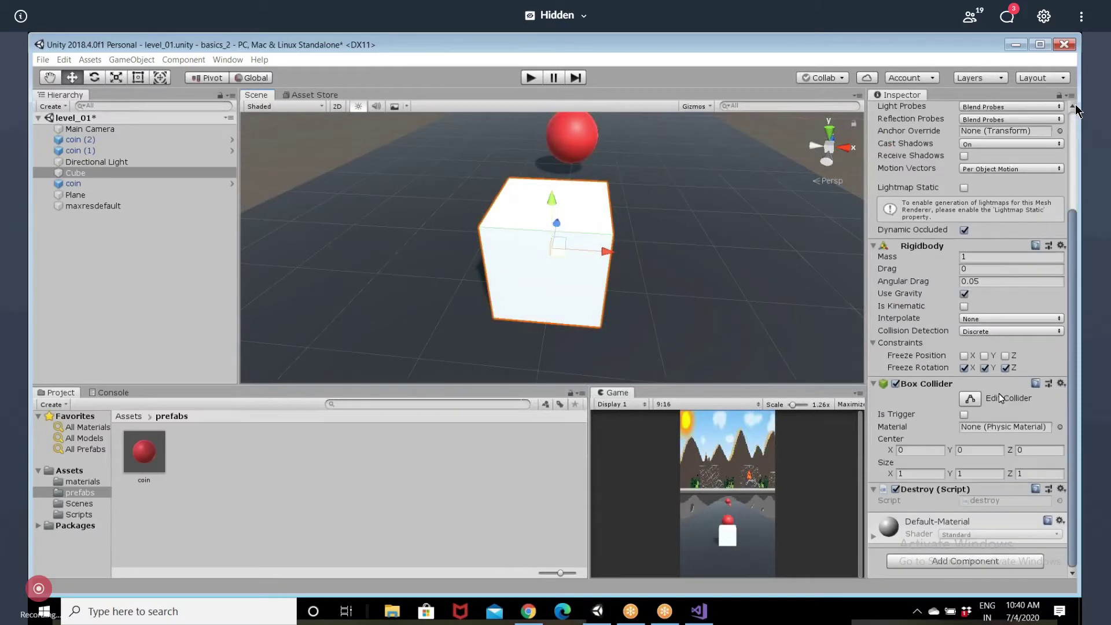
key("alt+Tab")
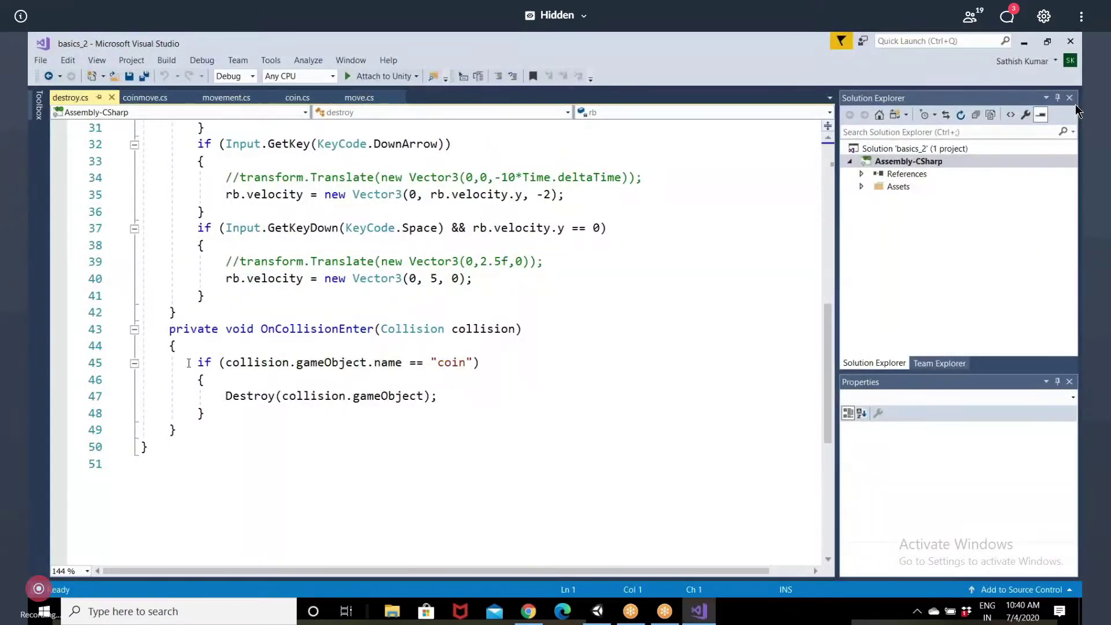
Delete OnCollisionEnter and start retyping it, then undo back to the original method
left_click_drag(189, 362, 229, 408)
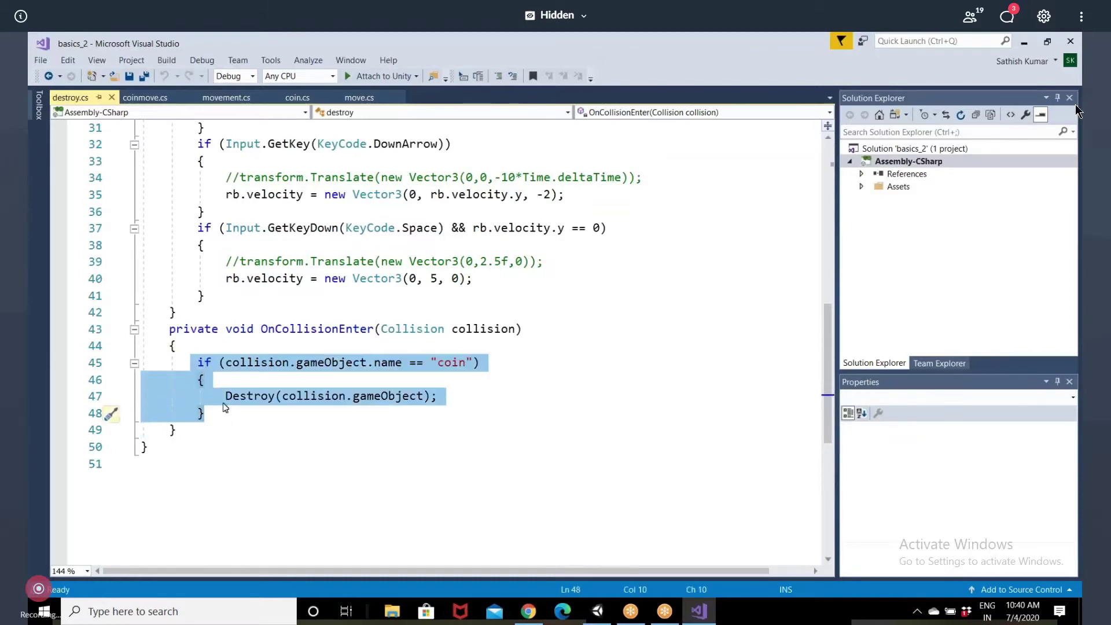
left_click(162, 330)
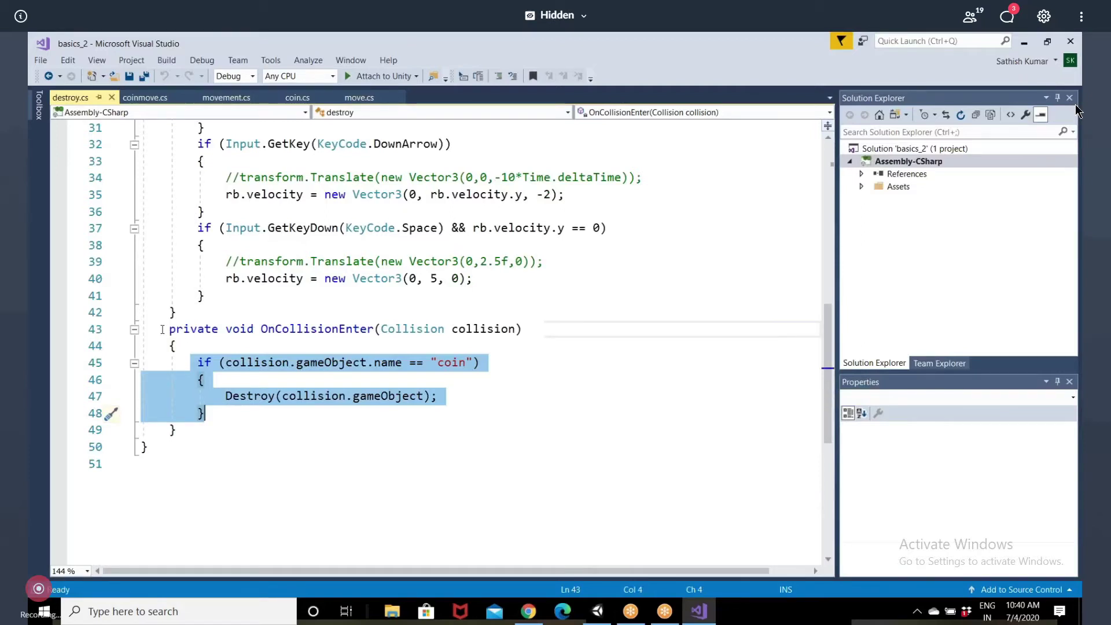
left_click_drag(163, 330, 209, 426)
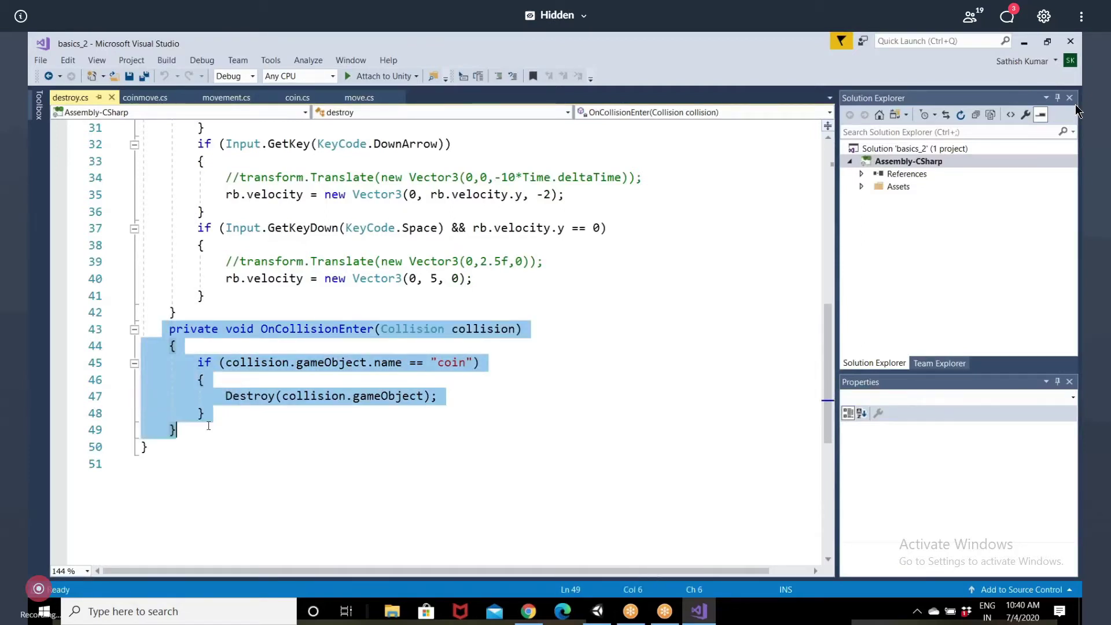
key("Delete")
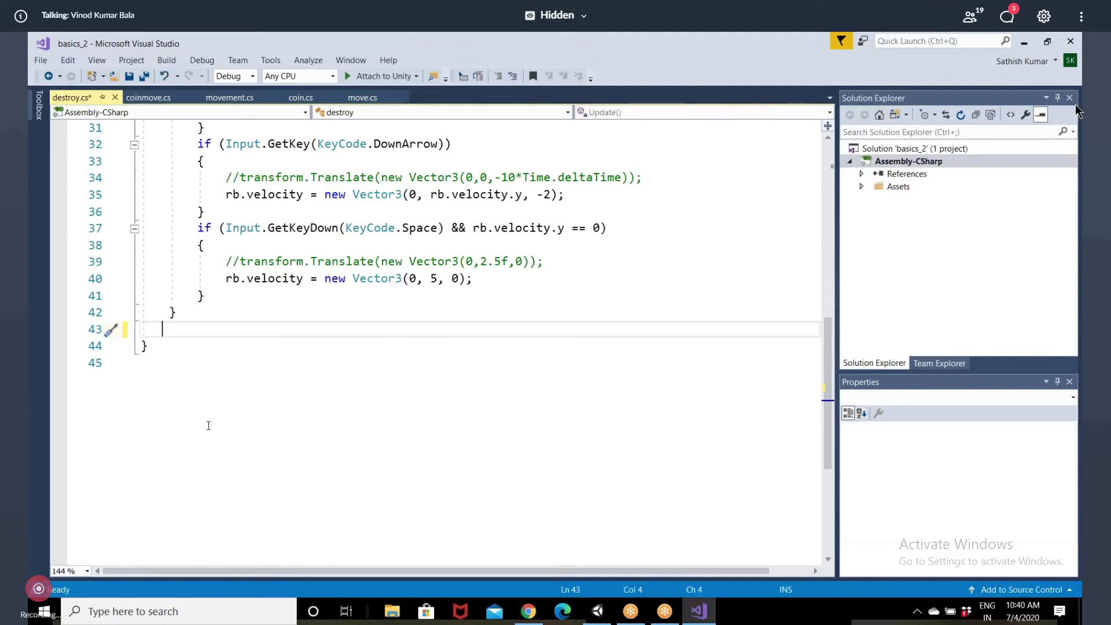
type("p")
type("ri")
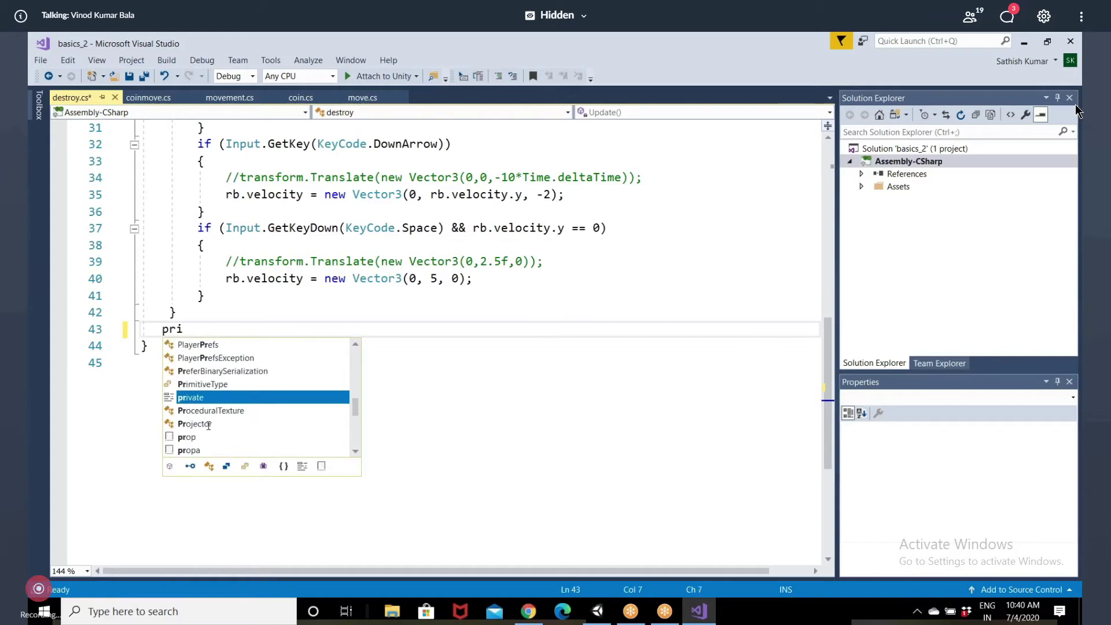
type("vate on")
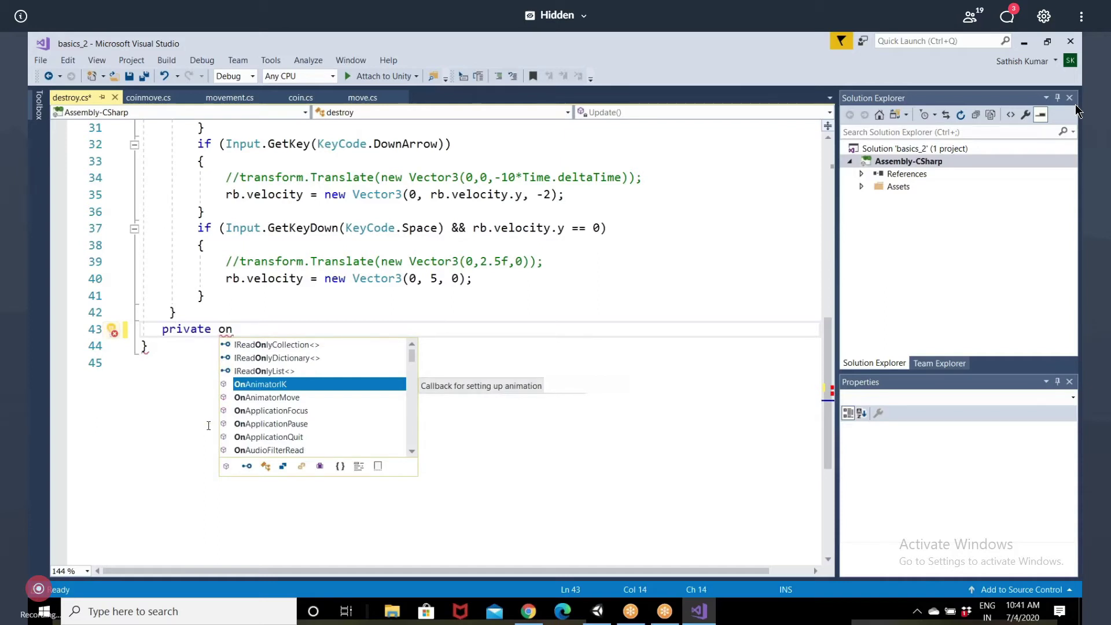
key("BackSpace")
key("BackSpace")
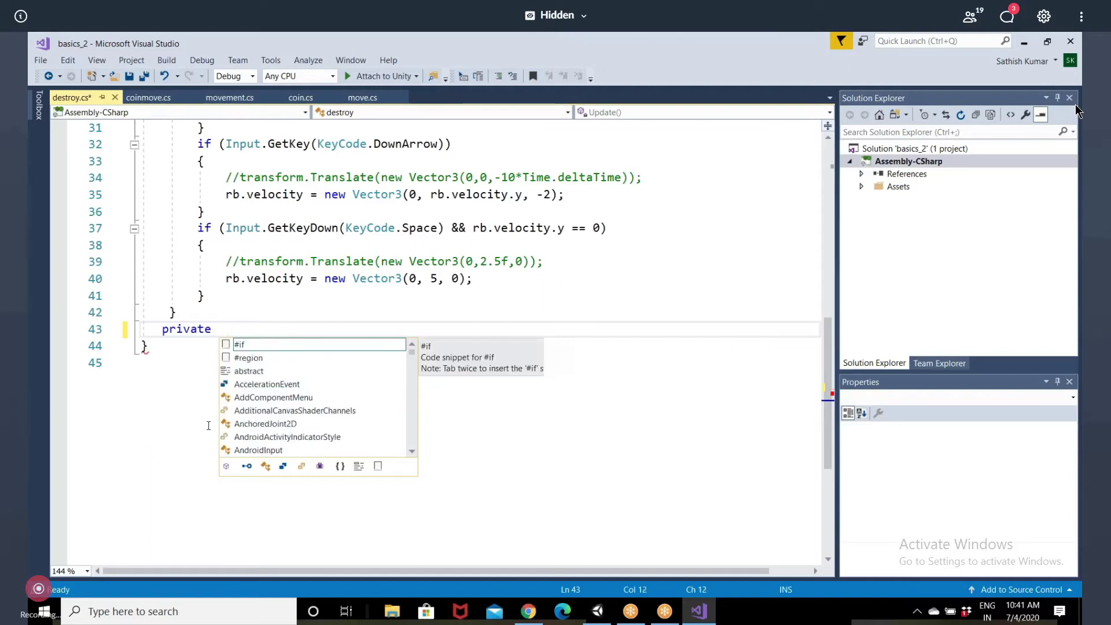
key("ctrl+z")
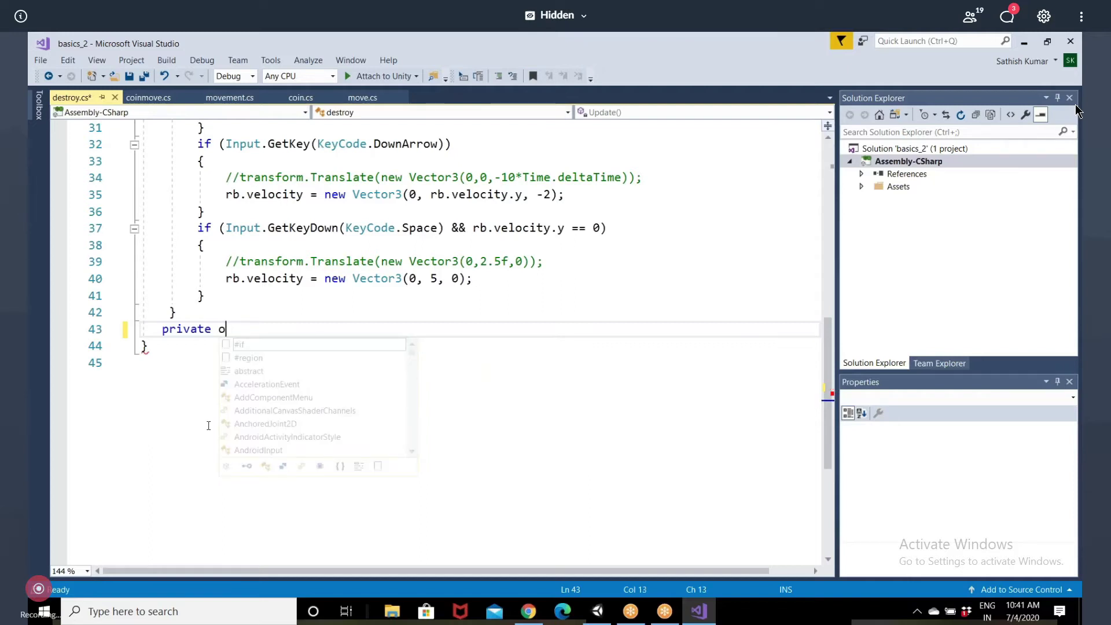
key("ctrl+z")
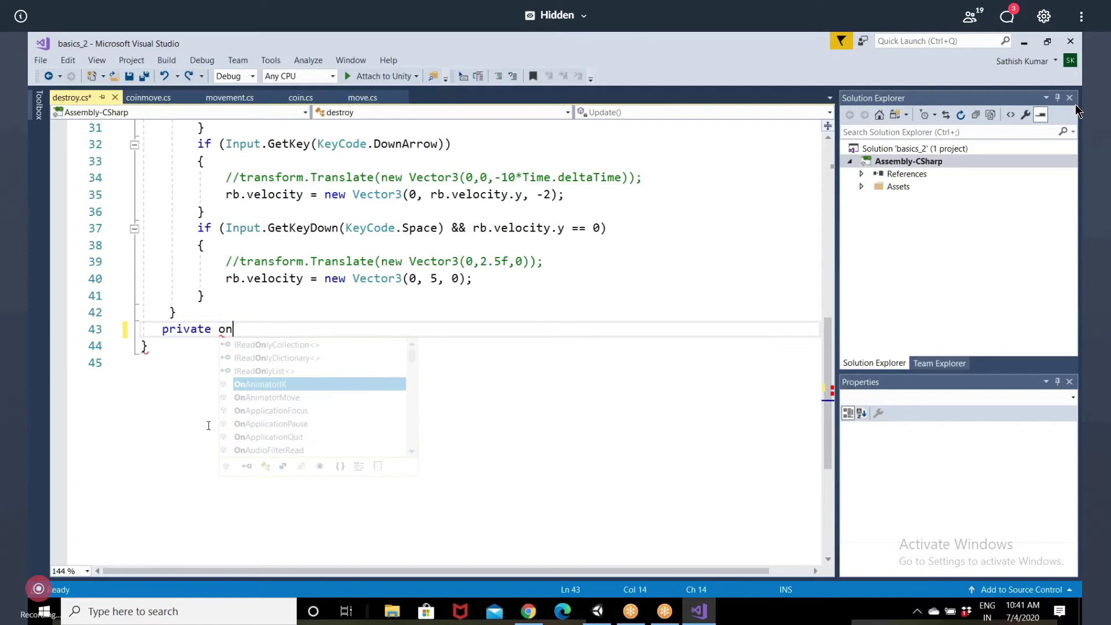
key("ctrl+z")
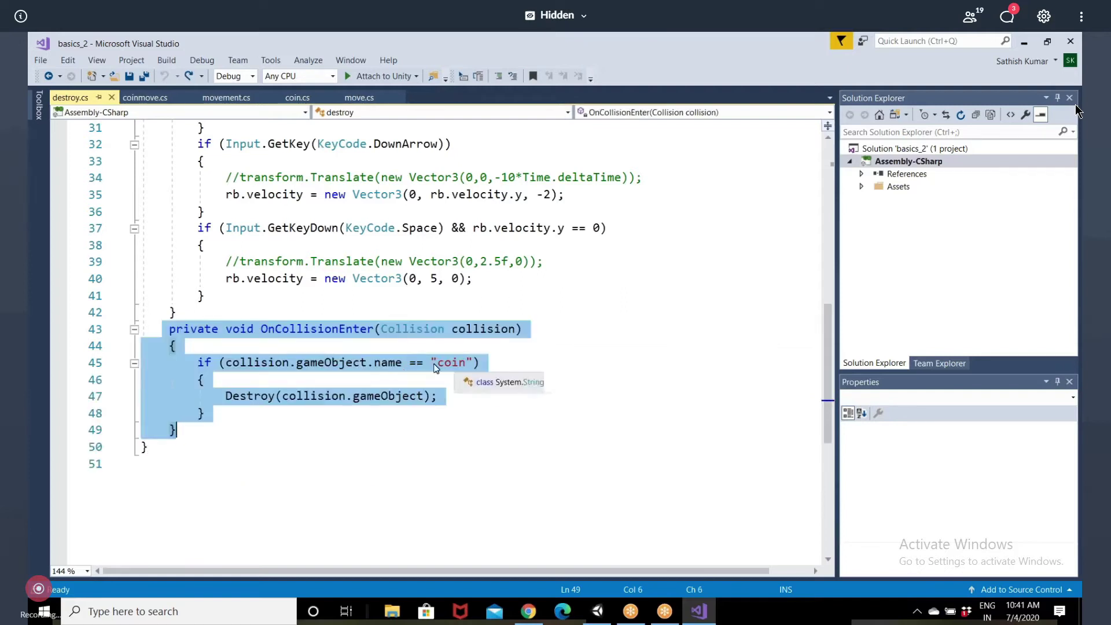
Change line 45 to compare collision.gameObject.tag with "coin" and save destroy.cs
left_click(404, 371)
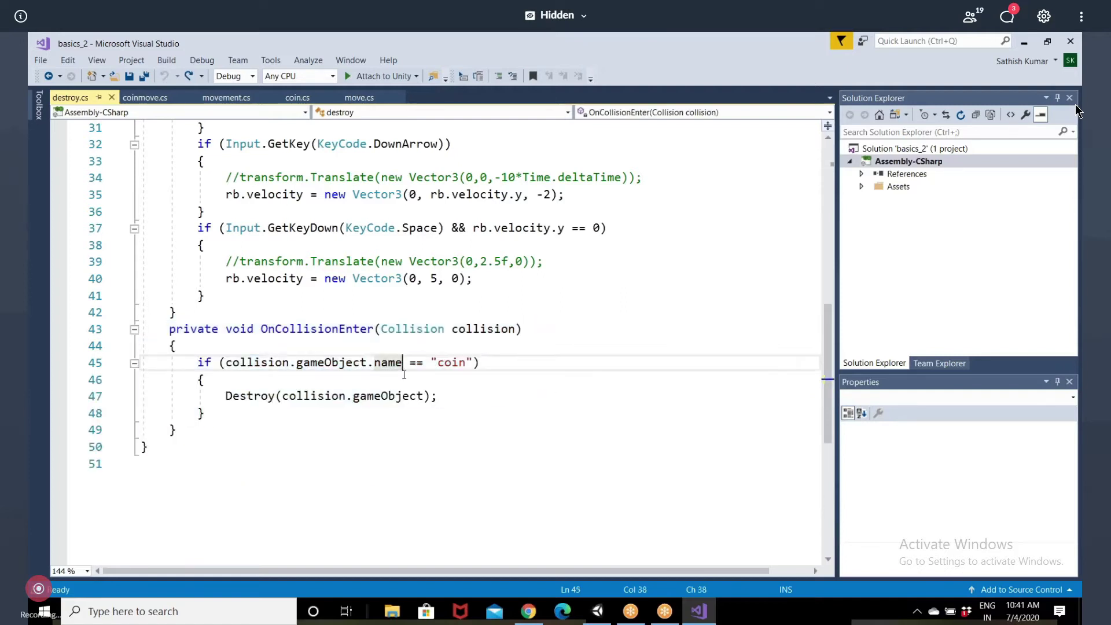
key("BackSpace")
key("BackSpace")
key("BackSpace")
key("BackSpace")
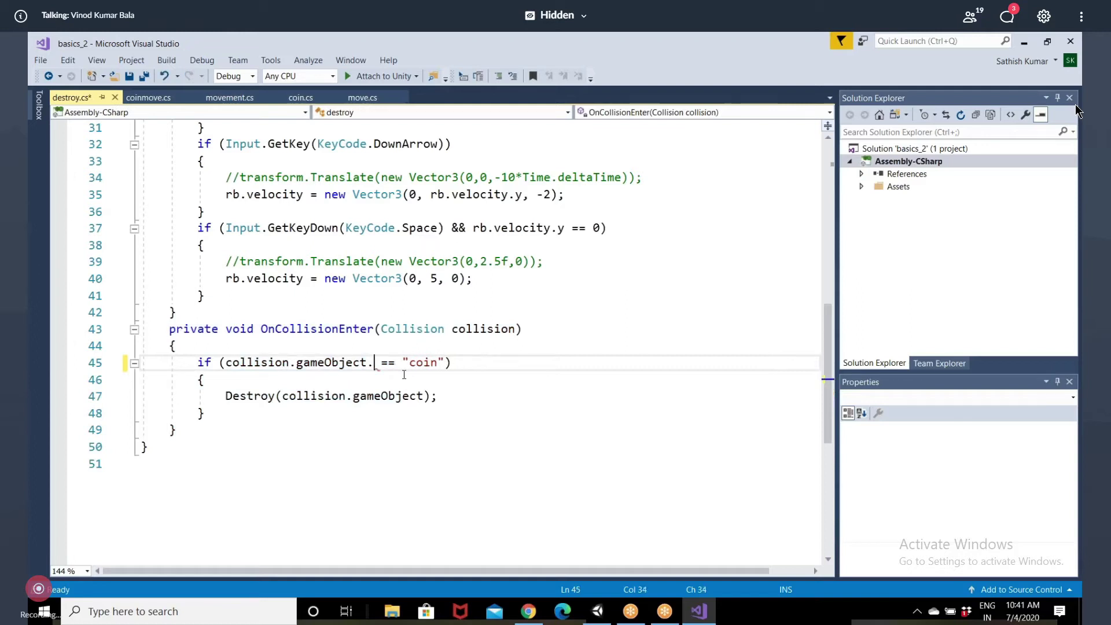
type("t")
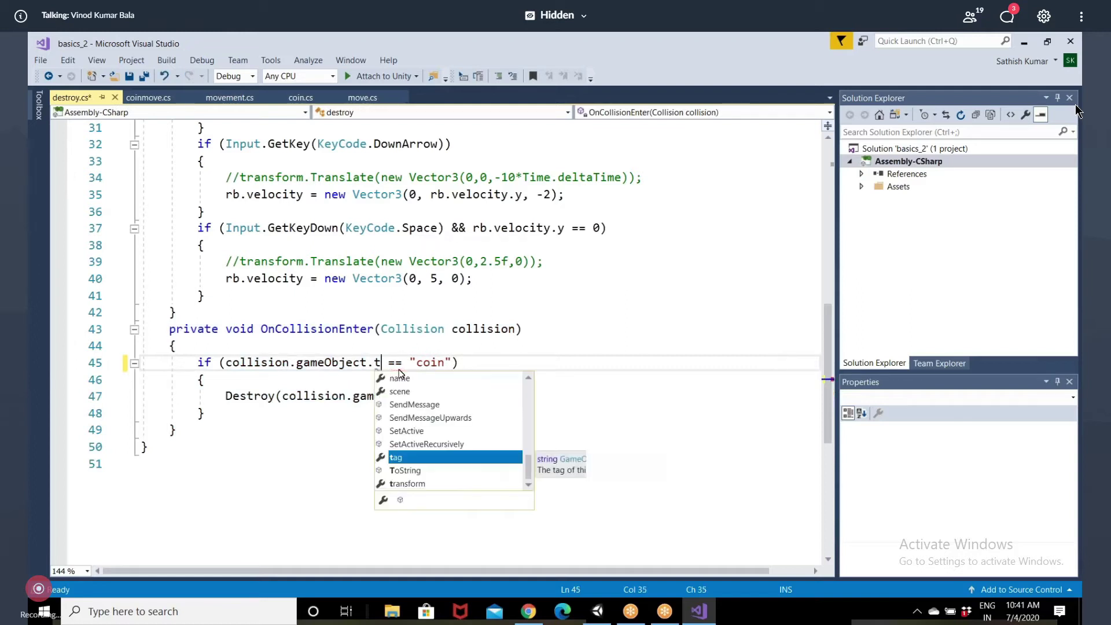
key("Tab")
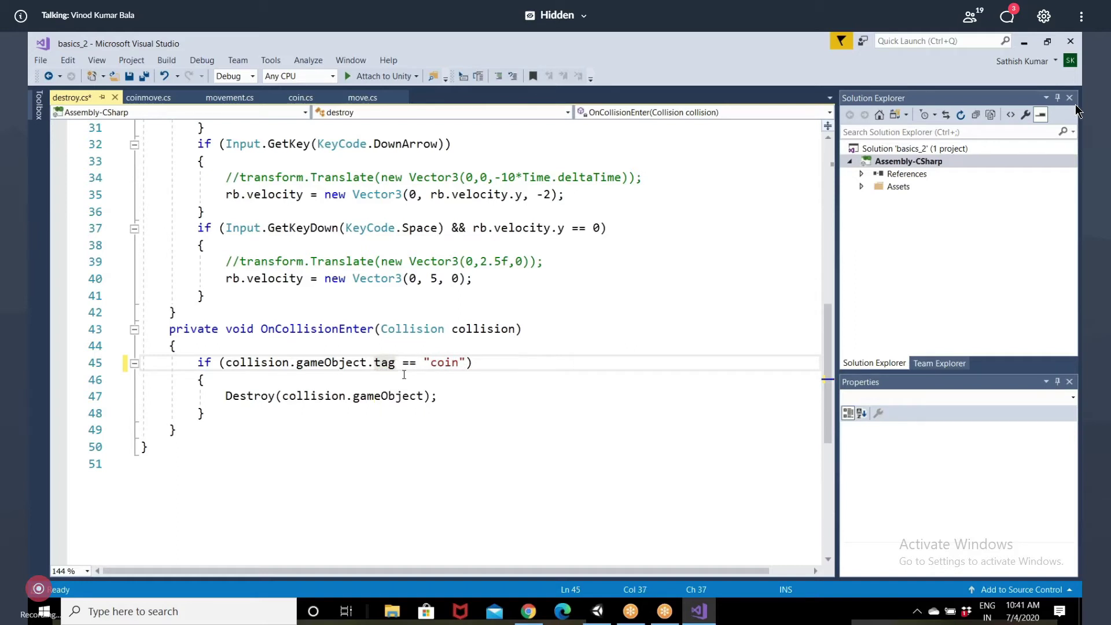
key("ctrl+s")
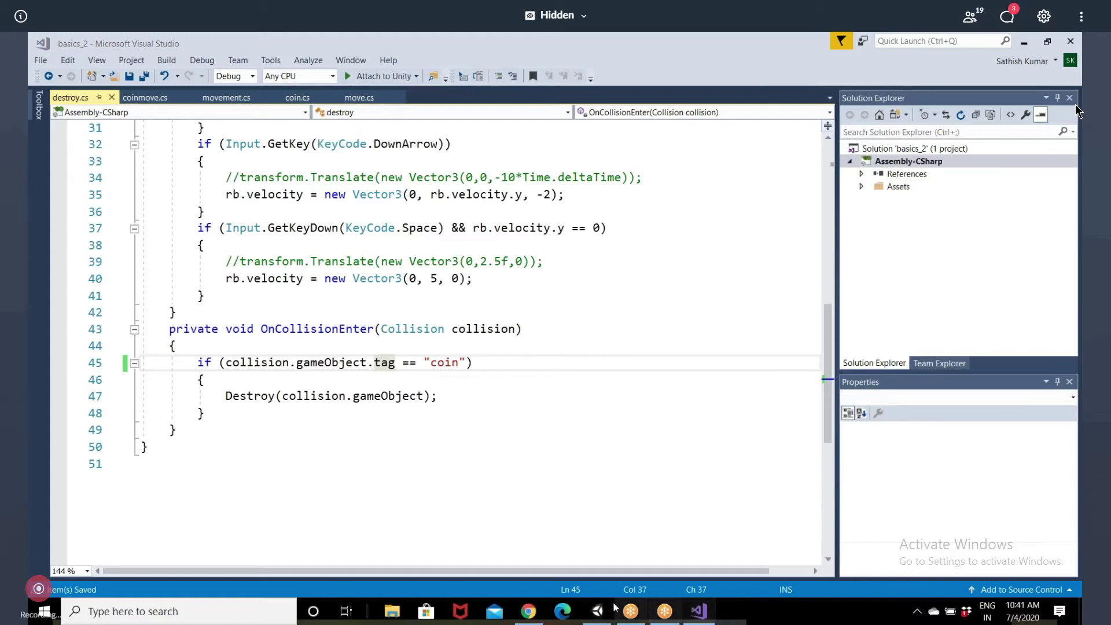
left_click(590, 618)
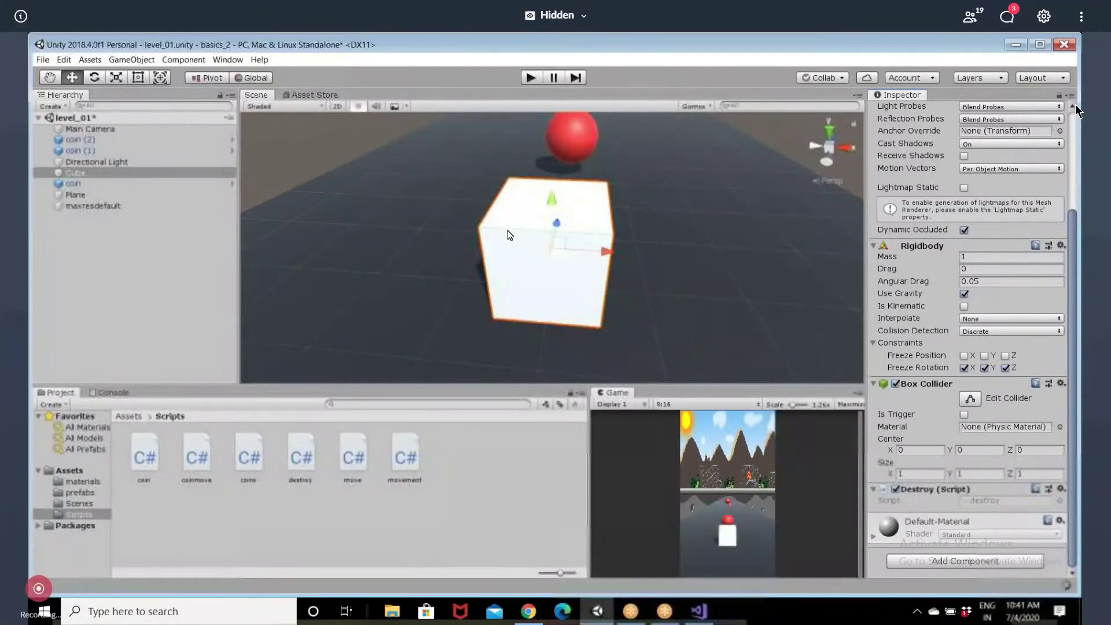
left_click(530, 78)
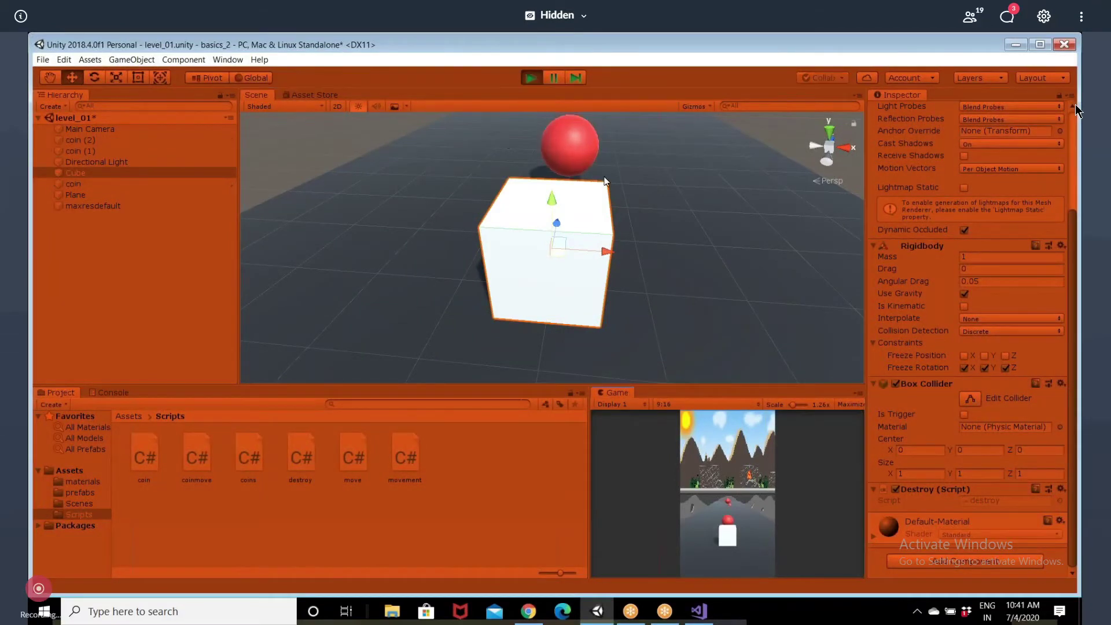
key("ctrl+p")
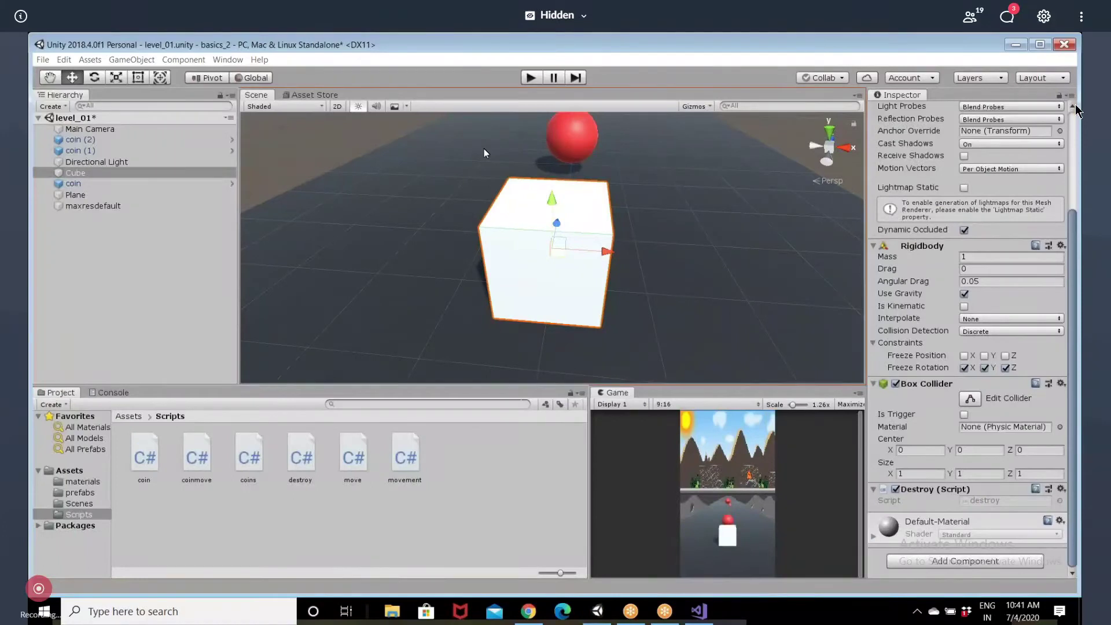
left_click(138, 183)
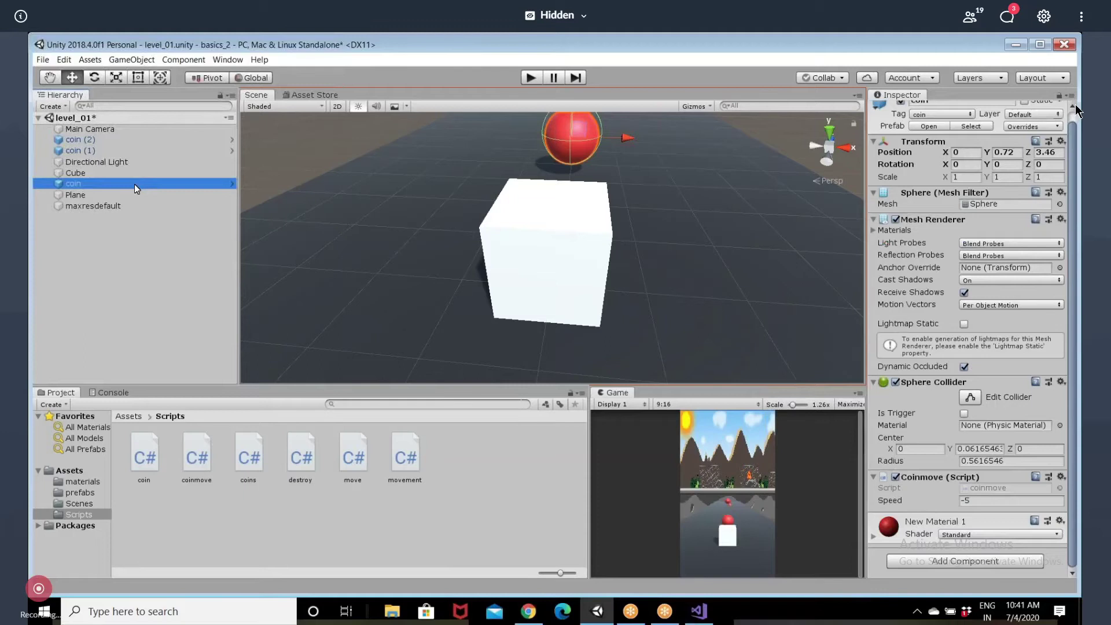
double_click(134, 184)
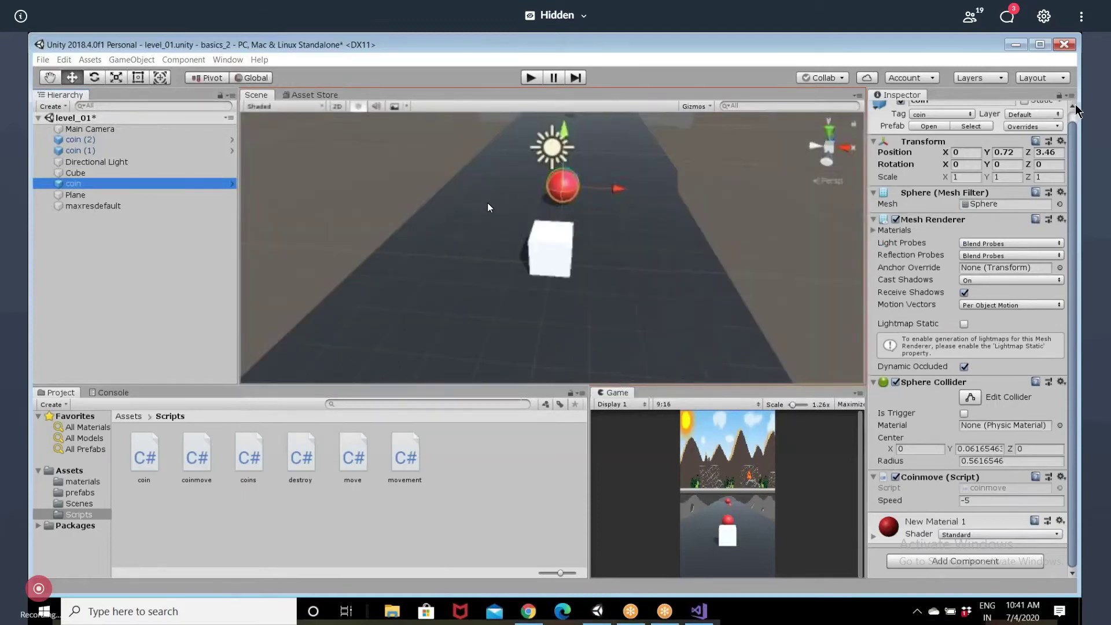
scroll(488, 203, "down", 3)
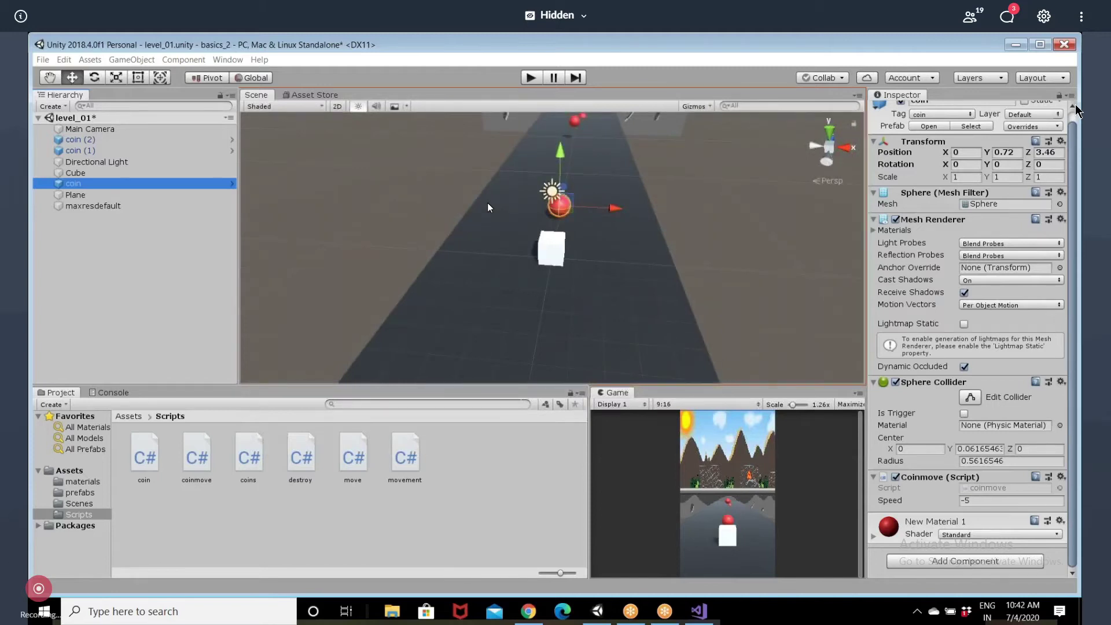
left_click(532, 78)
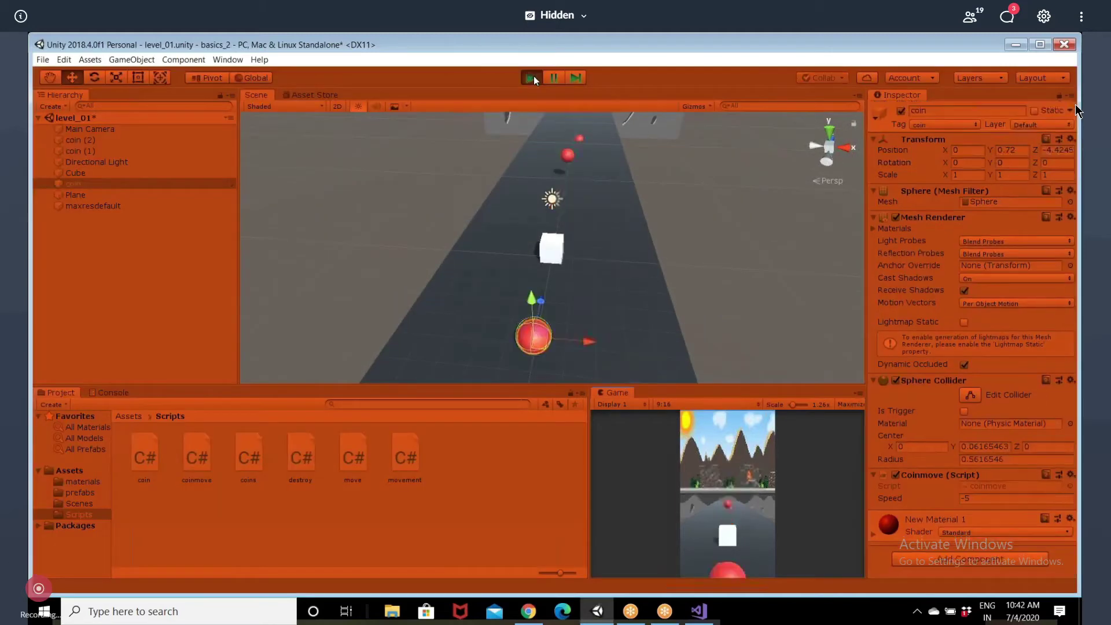
left_click(532, 78)
mouse_move(697, 614)
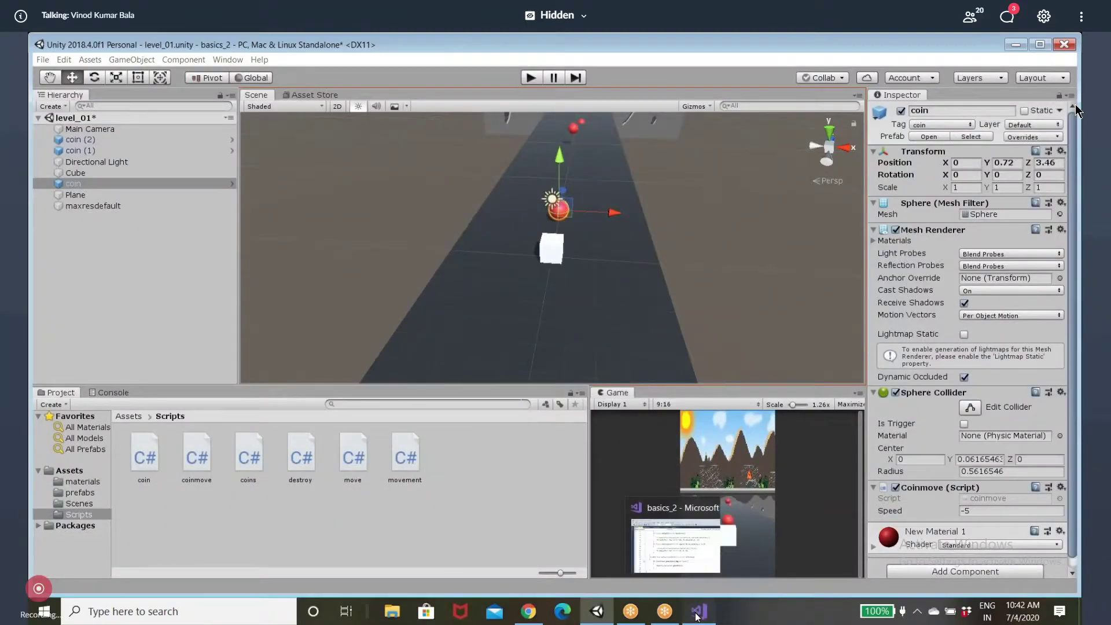
Replace OnCollisionEnter with OnTriggerEnter(Collider other) containing the pasted coin-tag check and Destroy call
left_click(674, 544)
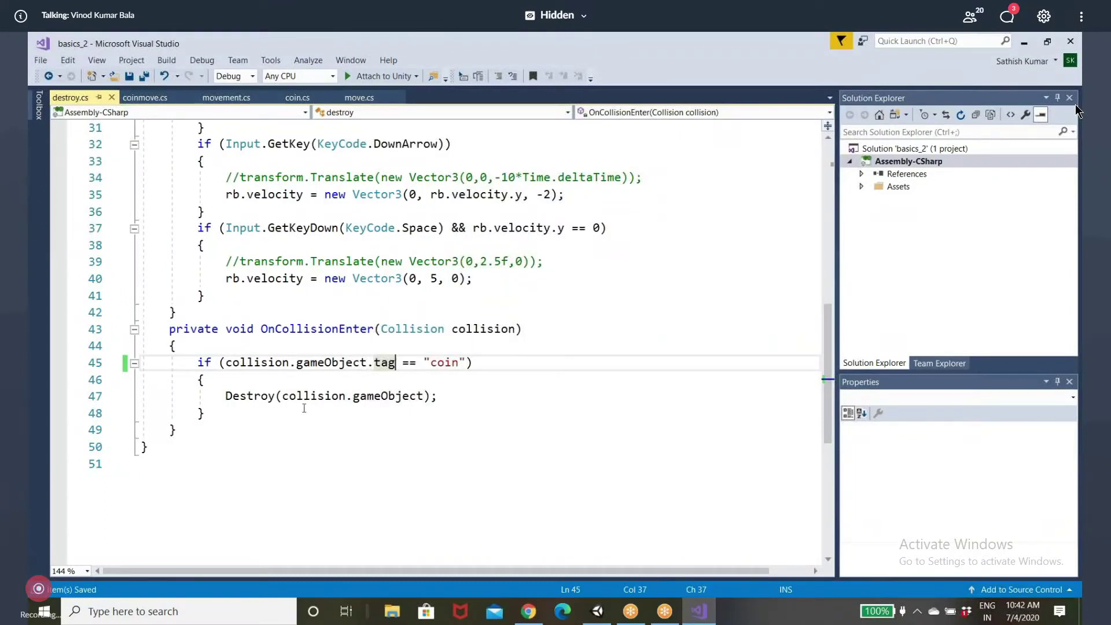
left_click_drag(191, 363, 229, 411)
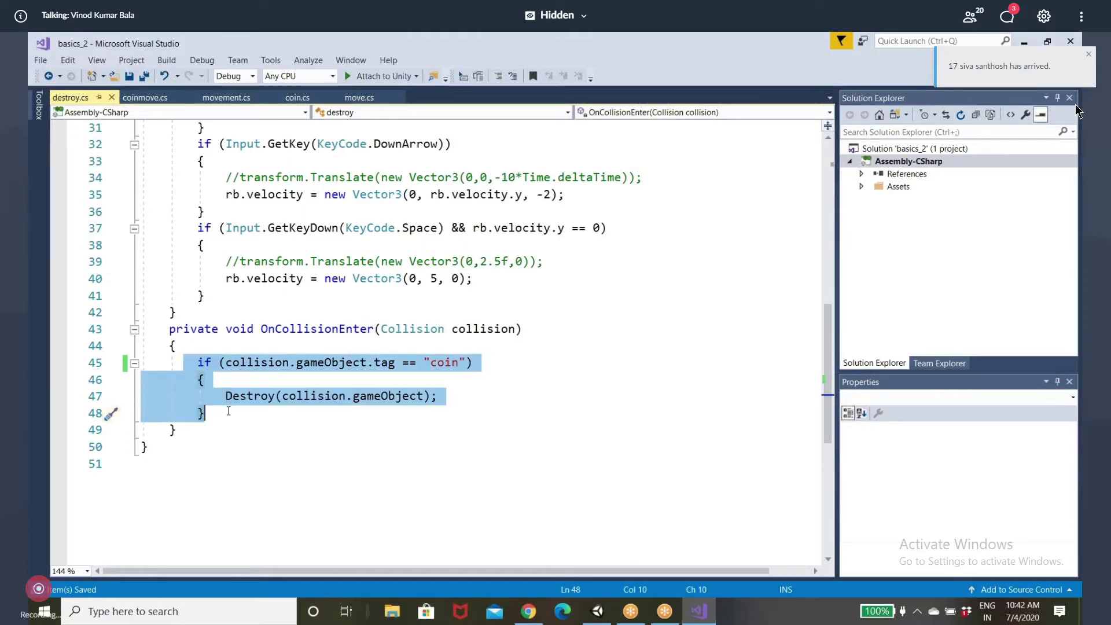
left_click_drag(168, 329, 238, 433)
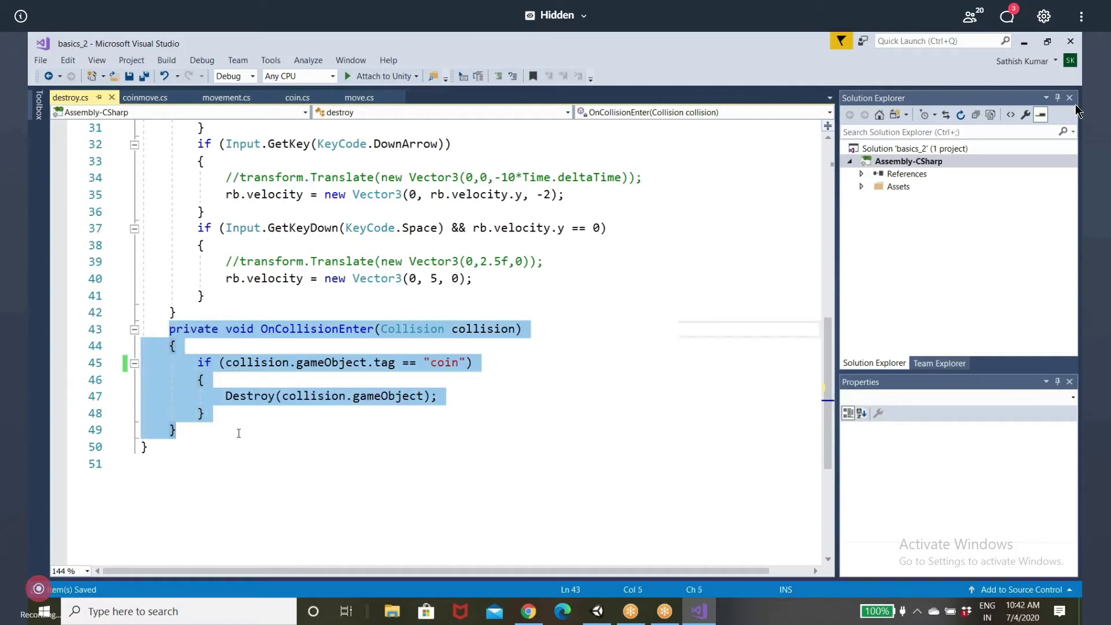
key("Delete")
type("pr")
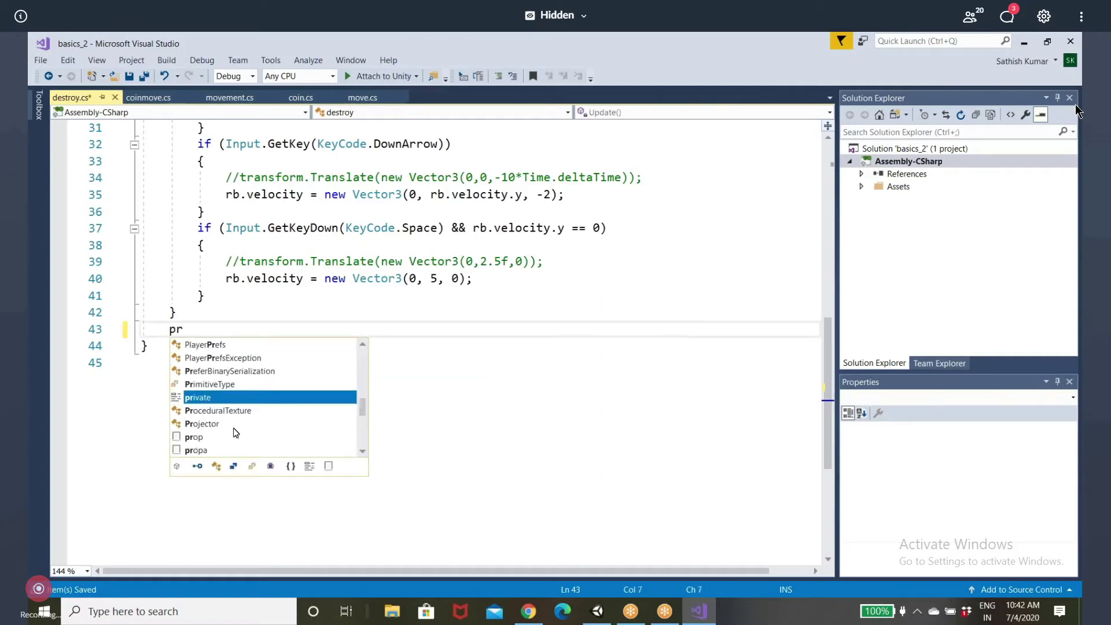
type("i")
key("Tab")
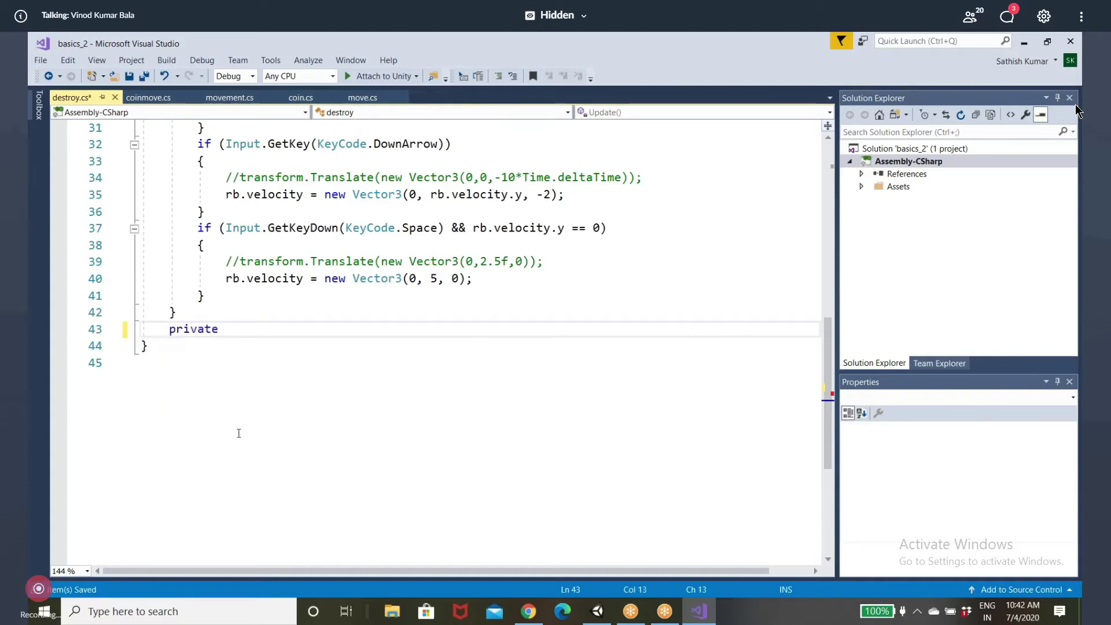
type("ontr")
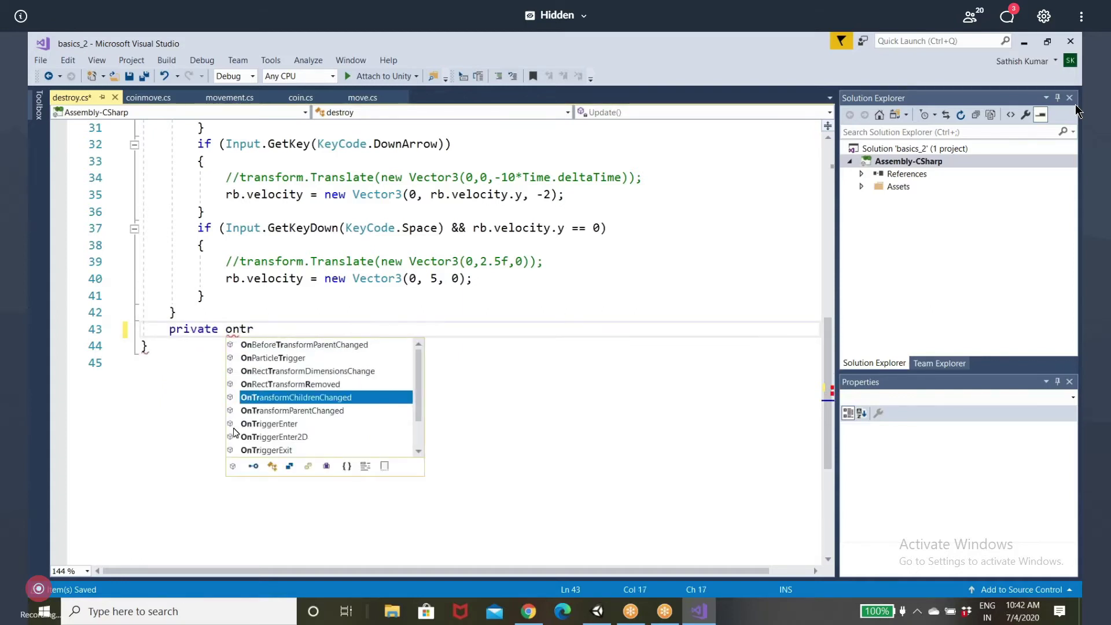
left_click(267, 429)
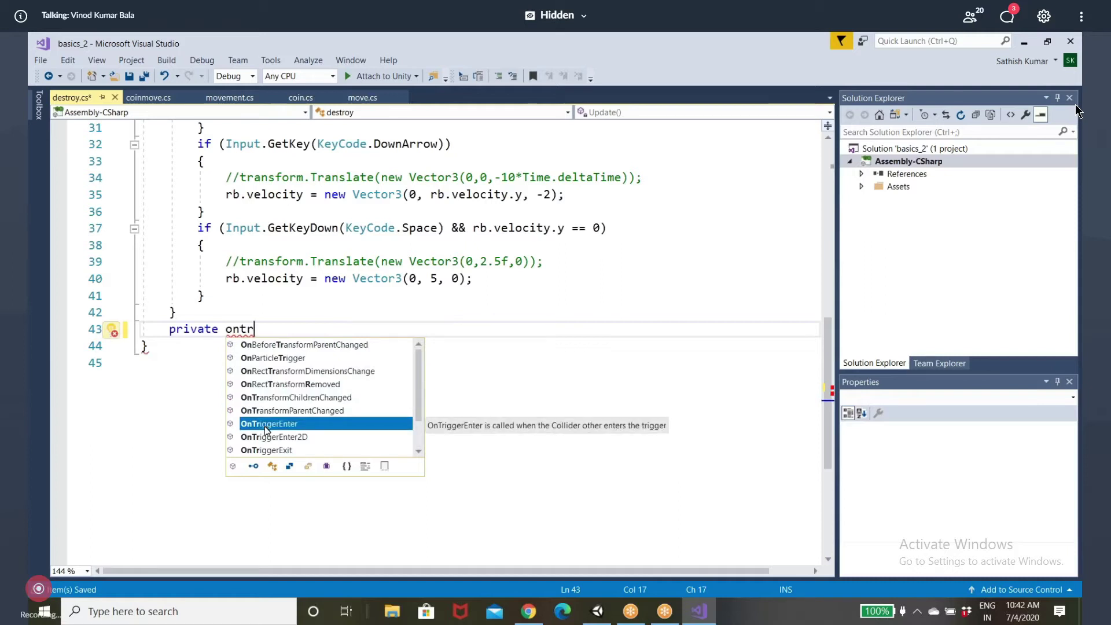
double_click(266, 429)
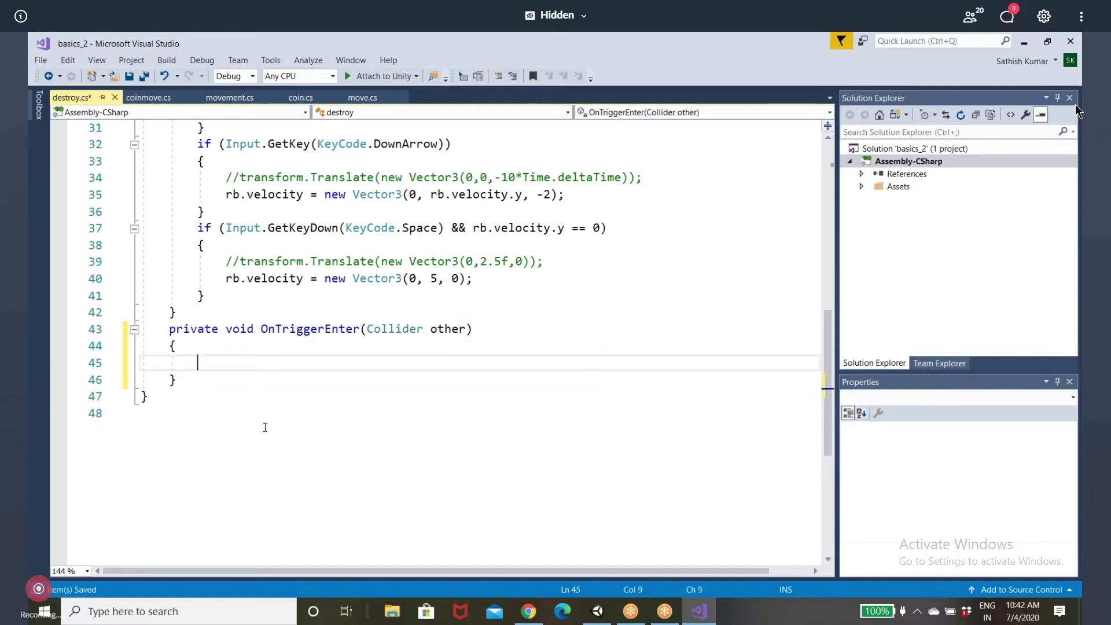
type("if (collision.gameObject.tag == \"coin\")         {             Destroy(collision.gameObject);         }")
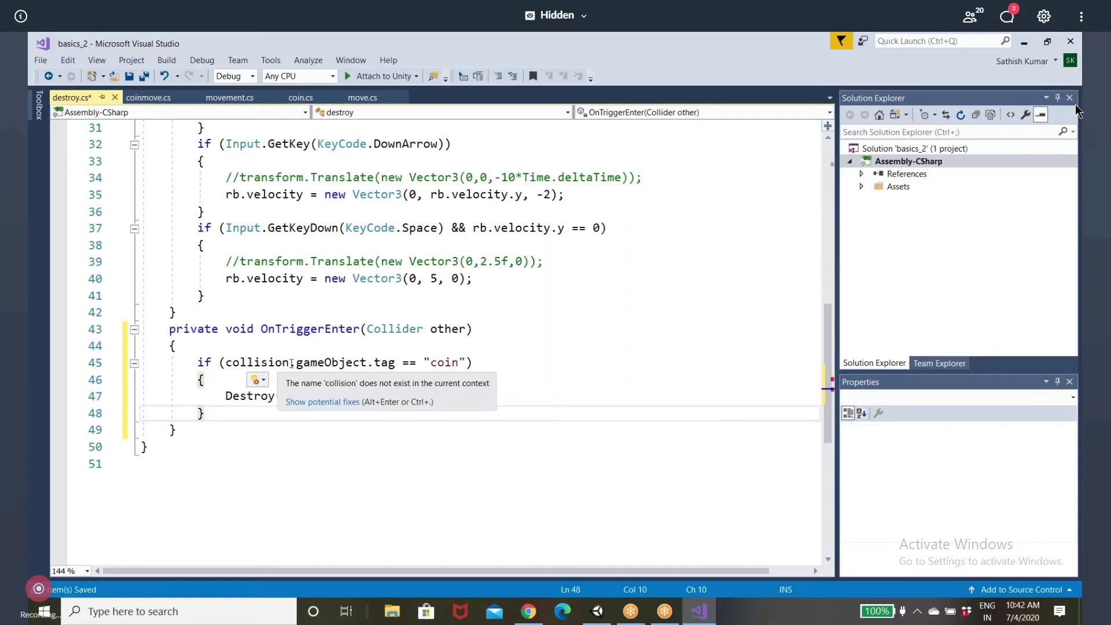
Change both collision references to other in the tag check and Destroy call, and save
left_click(288, 363)
key("BackSpace")
key("BackSpace")
key("BackSpace")
key("BackSpace")
key("BackSpace")
key("BackSpace")
key("BackSpace")
type("other")
key("Escape")
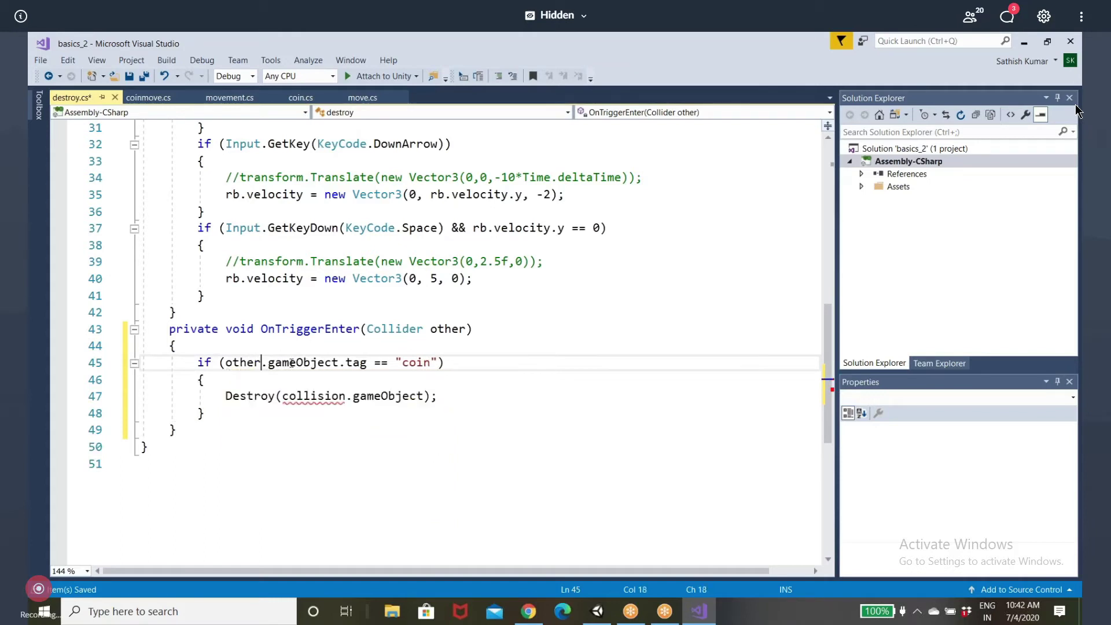
left_click(347, 398)
key("BackSpace")
key("BackSpace")
key("BackSpace")
key("BackSpace")
key("BackSpace")
key("BackSpace")
key("BackSpace")
key("BackSpace")
type("othe")
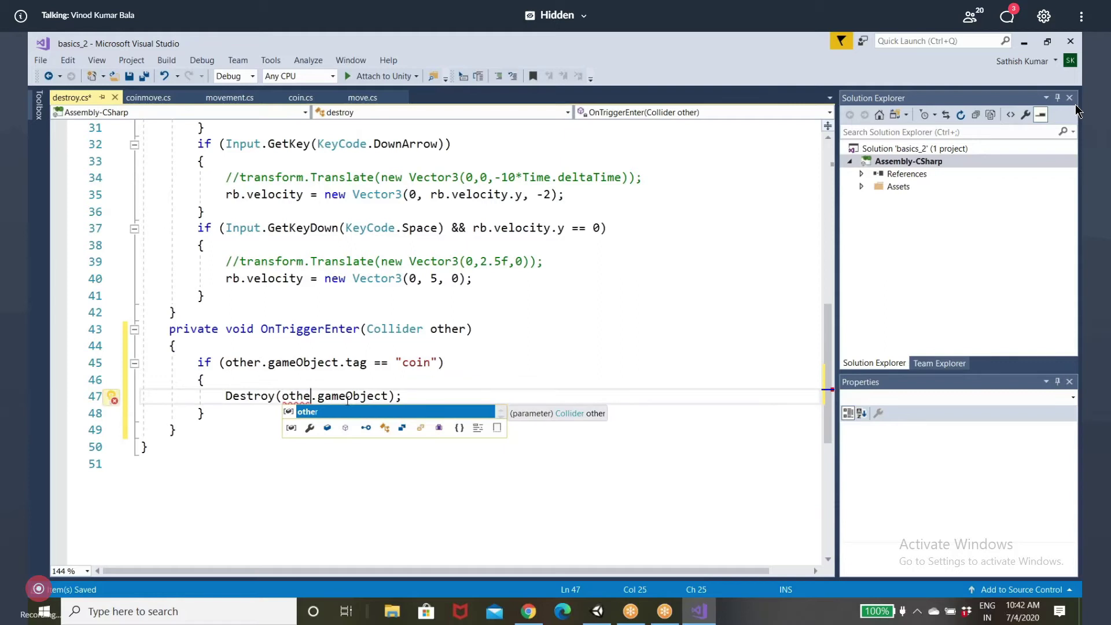
type("r")
key("Escape")
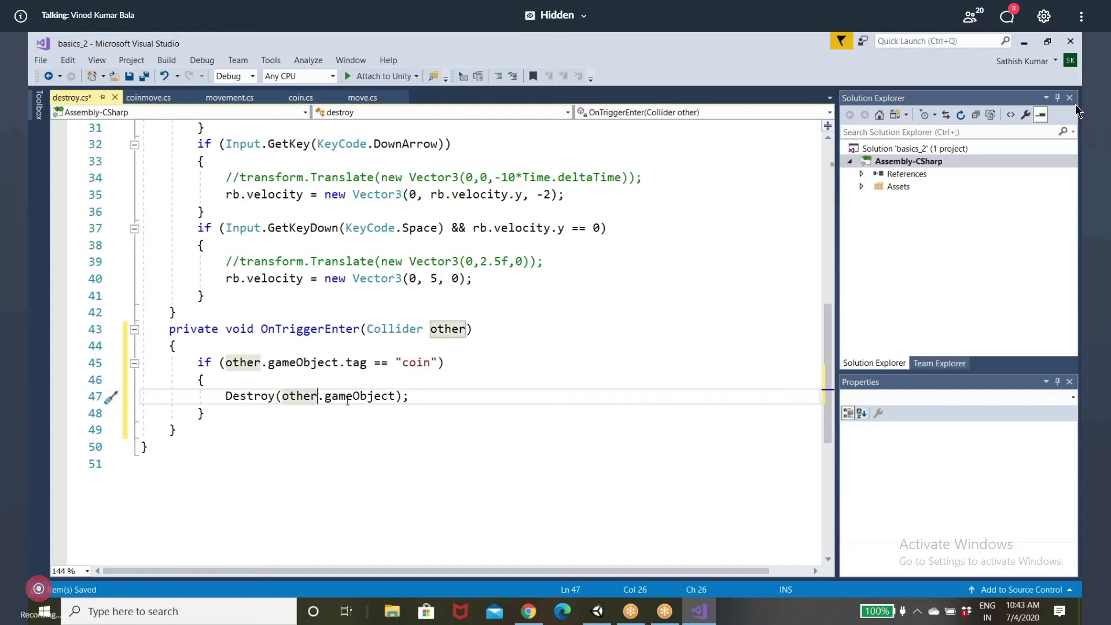
key("ctrl")
key("ctrl+s")
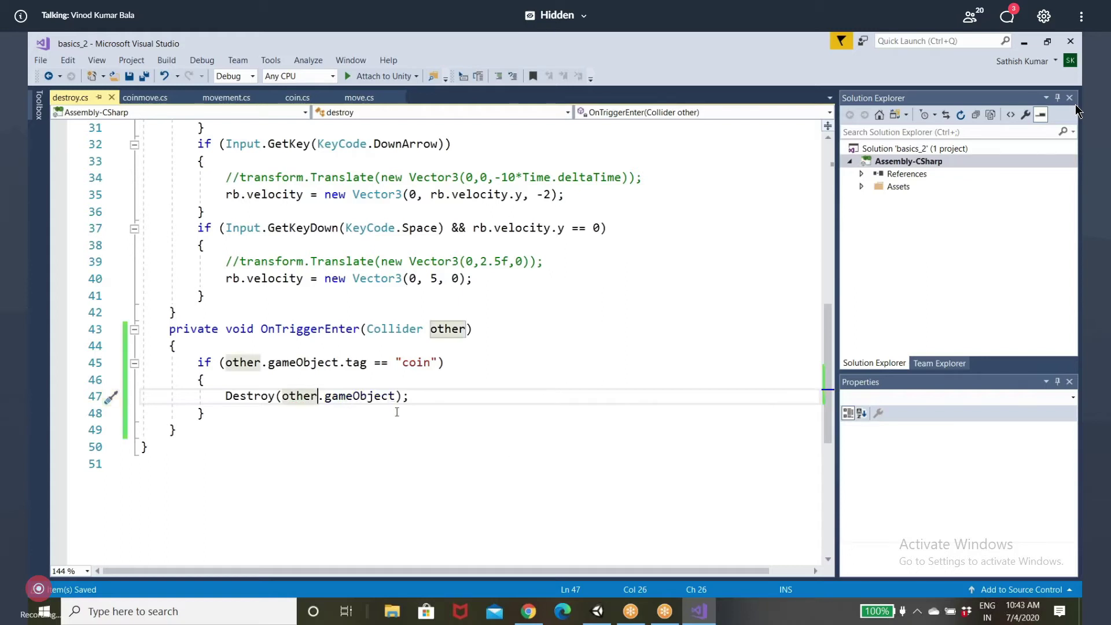
left_click(596, 613)
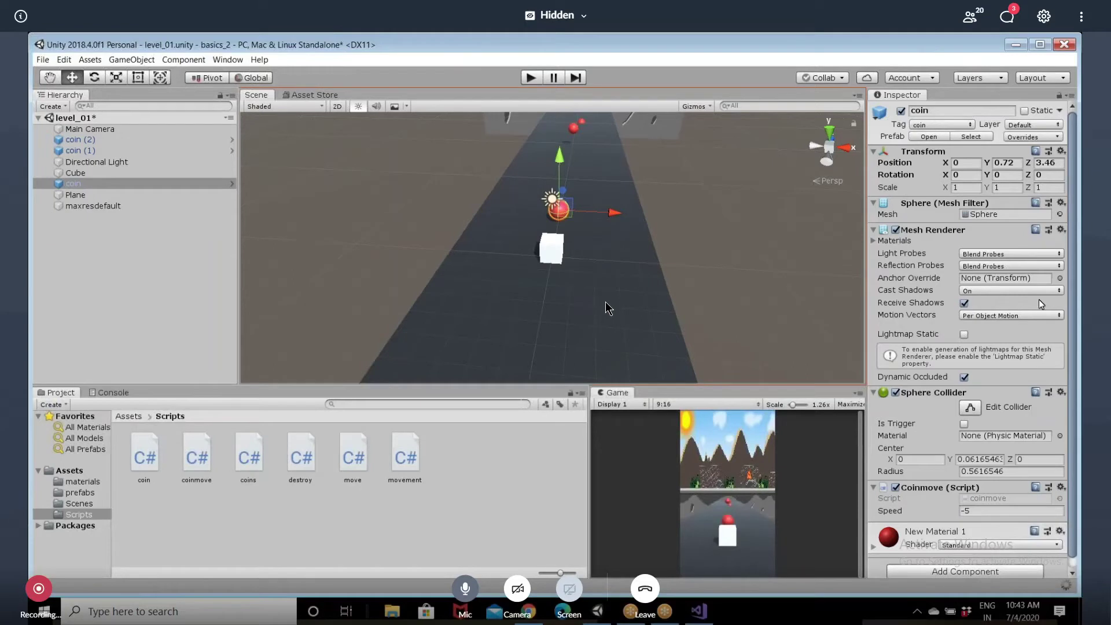
Tick Is Trigger on the coin's Sphere Collider and compare against coin (1)'s collider
scroll(1039, 297, "down", 1)
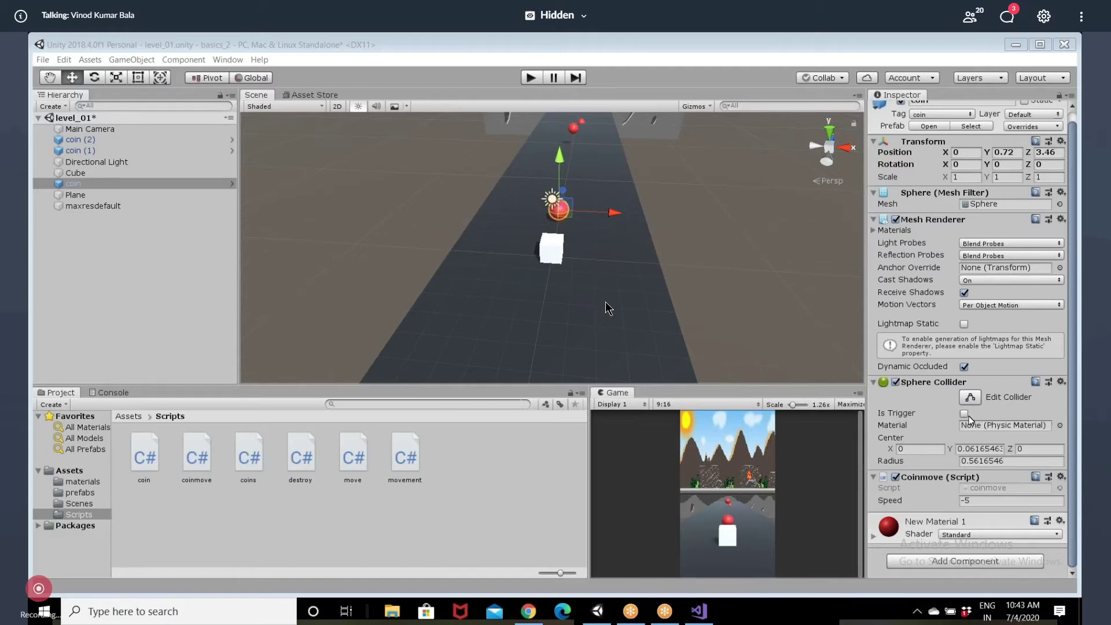
left_click(964, 414)
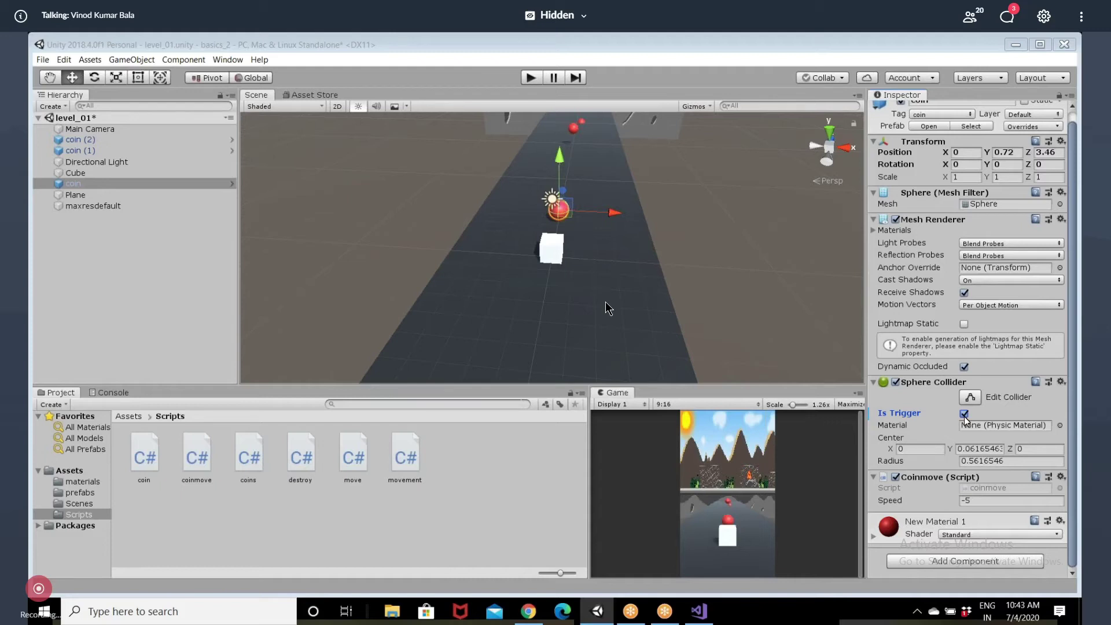
left_click(130, 149)
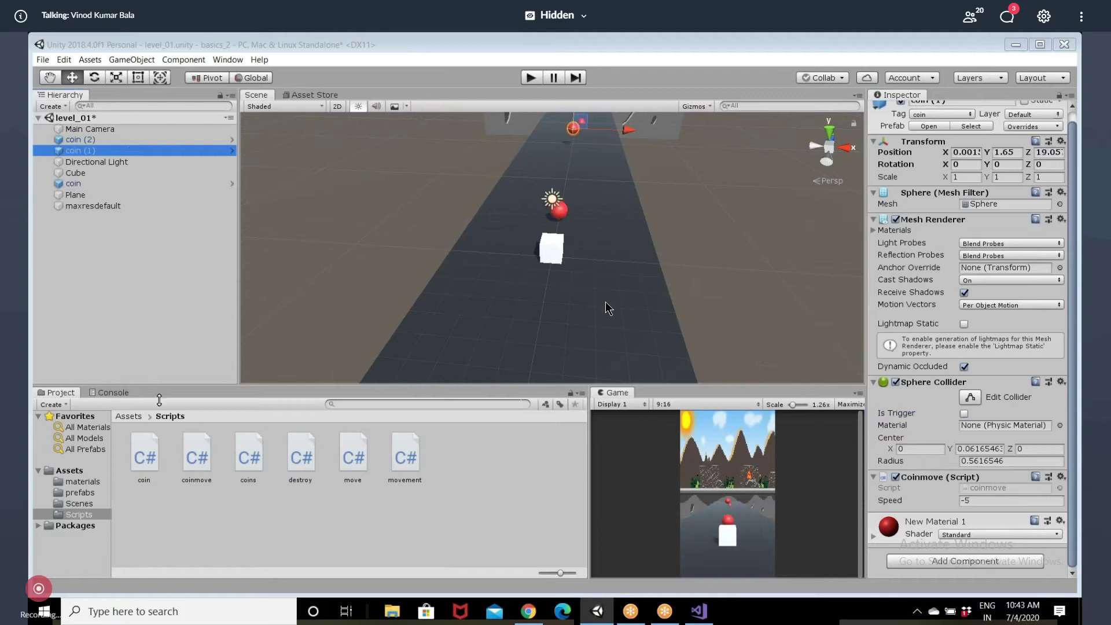
left_click(120, 182)
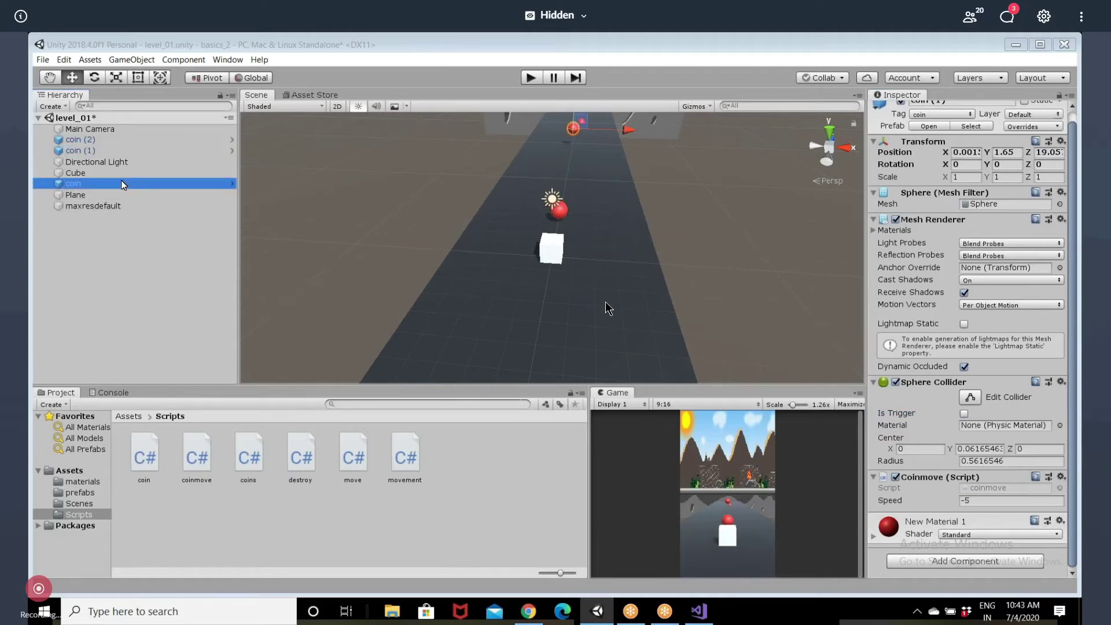
Apply the trigger change to the coin prefab with Overrides > Apply All and verify on coin (1)
left_click(1047, 128)
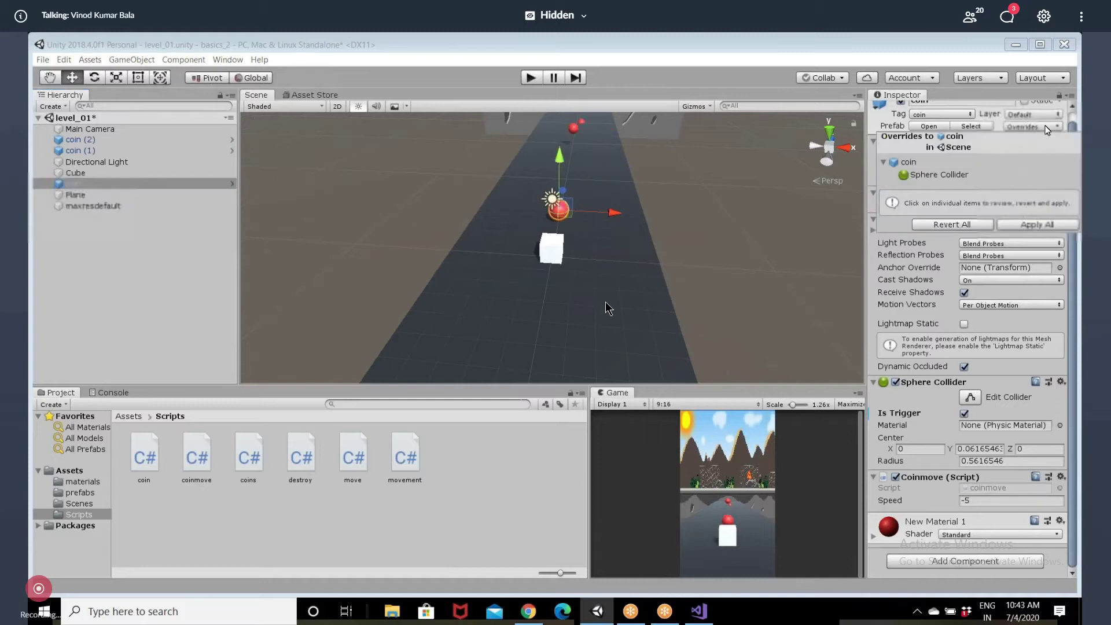
left_click(1034, 226)
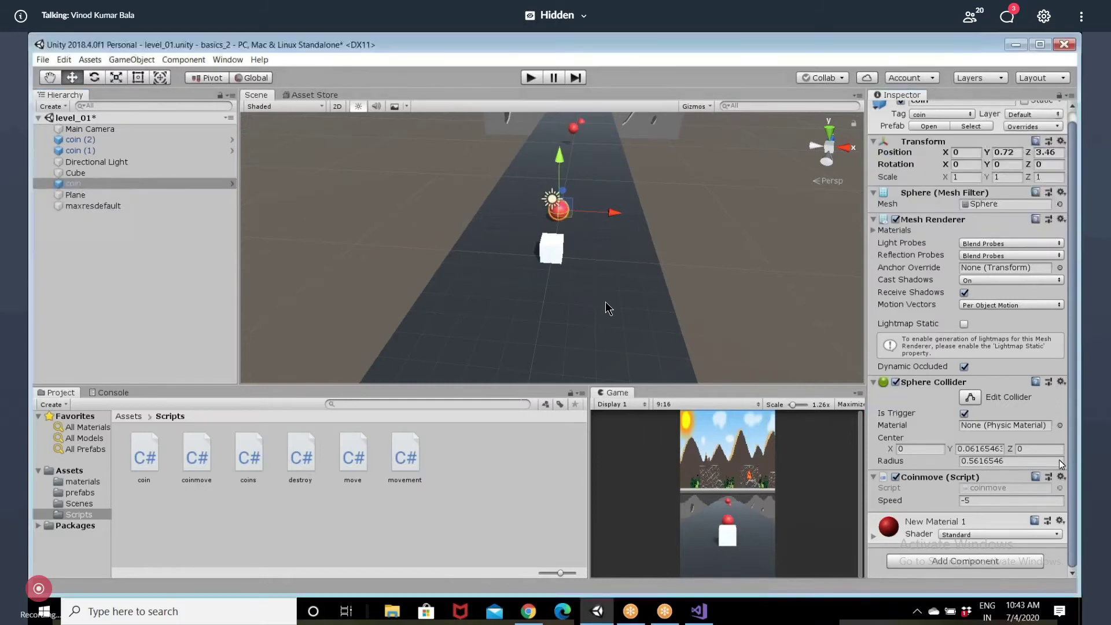
left_click(79, 149)
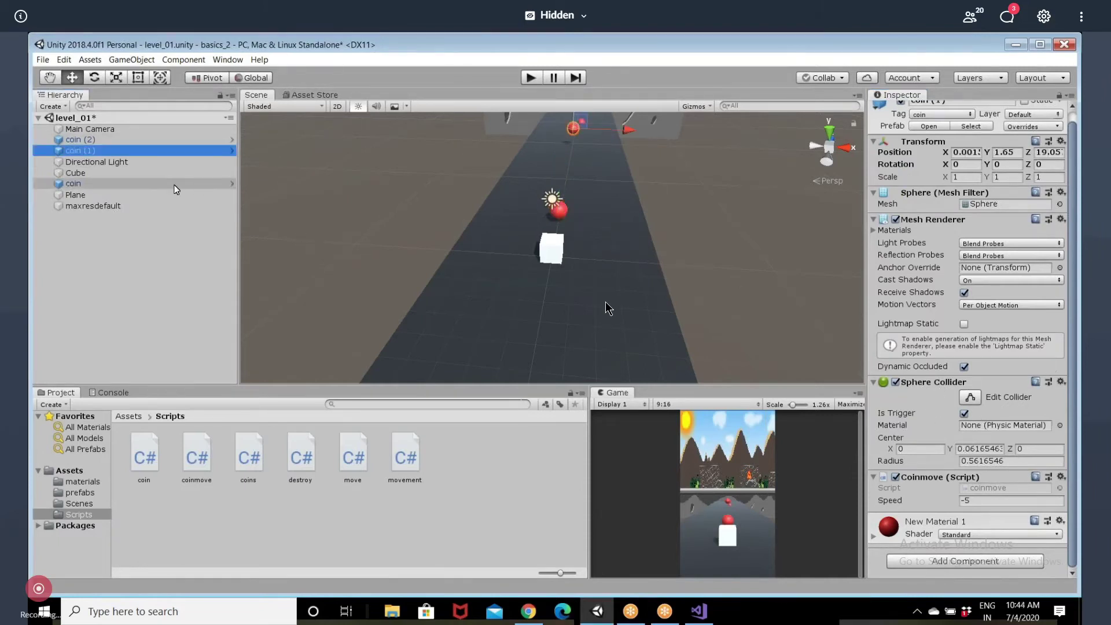
left_click(125, 141)
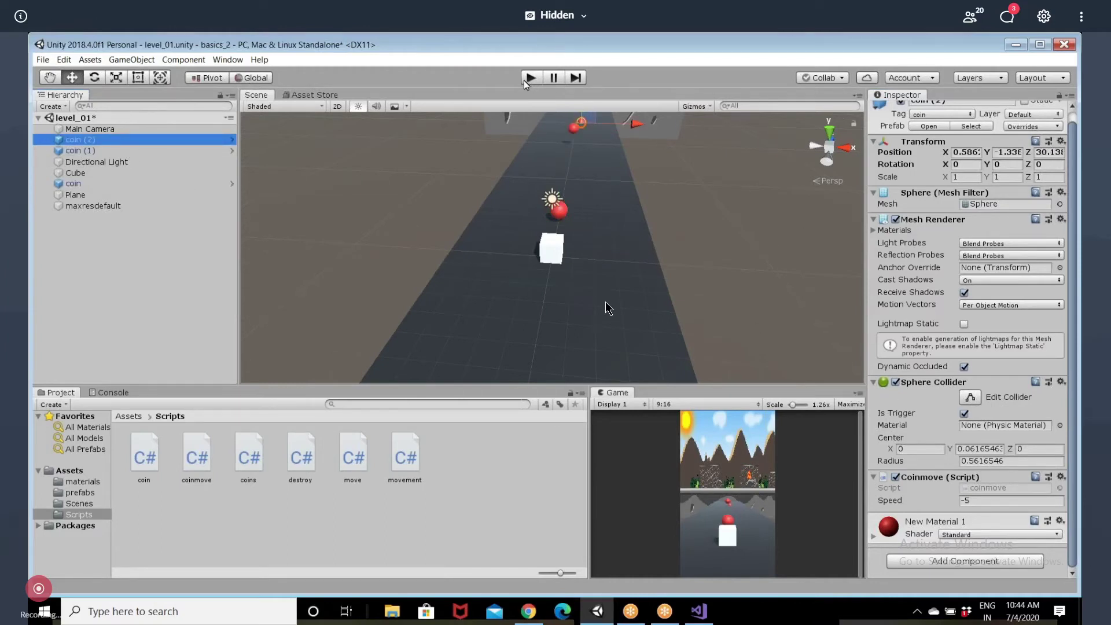
Move coin (2) up the road, raise it and shift it right to about X 2.78, Y 0.79, Z 40.4
scroll(589, 162, "down", 1)
scroll(589, 162, "down", 1)
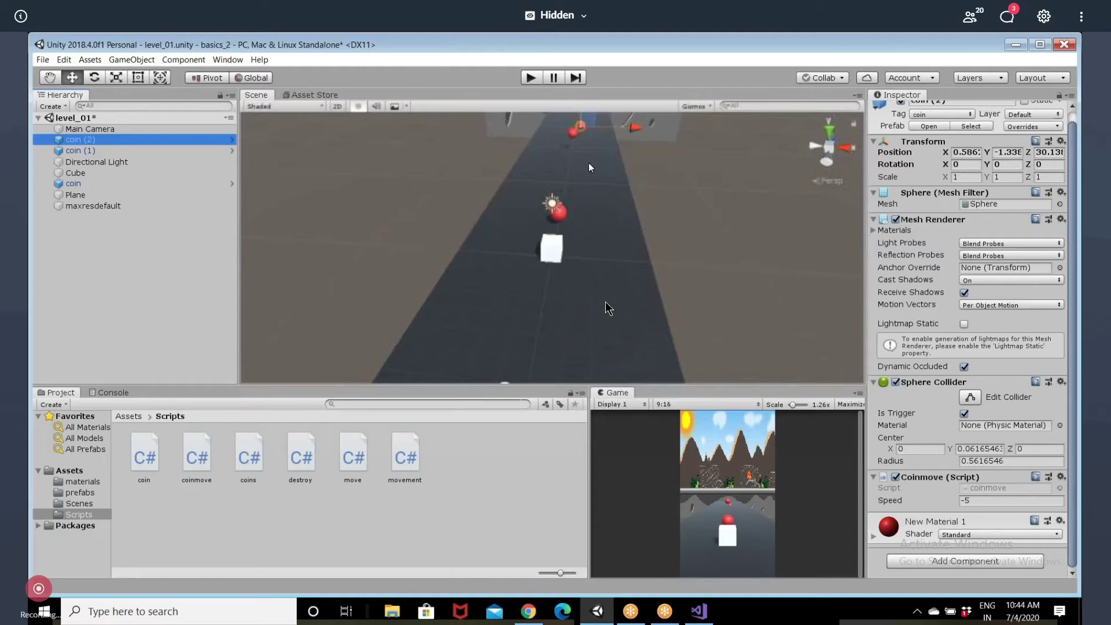
scroll(589, 162, "down", 1)
mouse_move(630, 134)
left_mouse_down()
mouse_move(596, 102)
mouse_move(603, 85)
left_mouse_up()
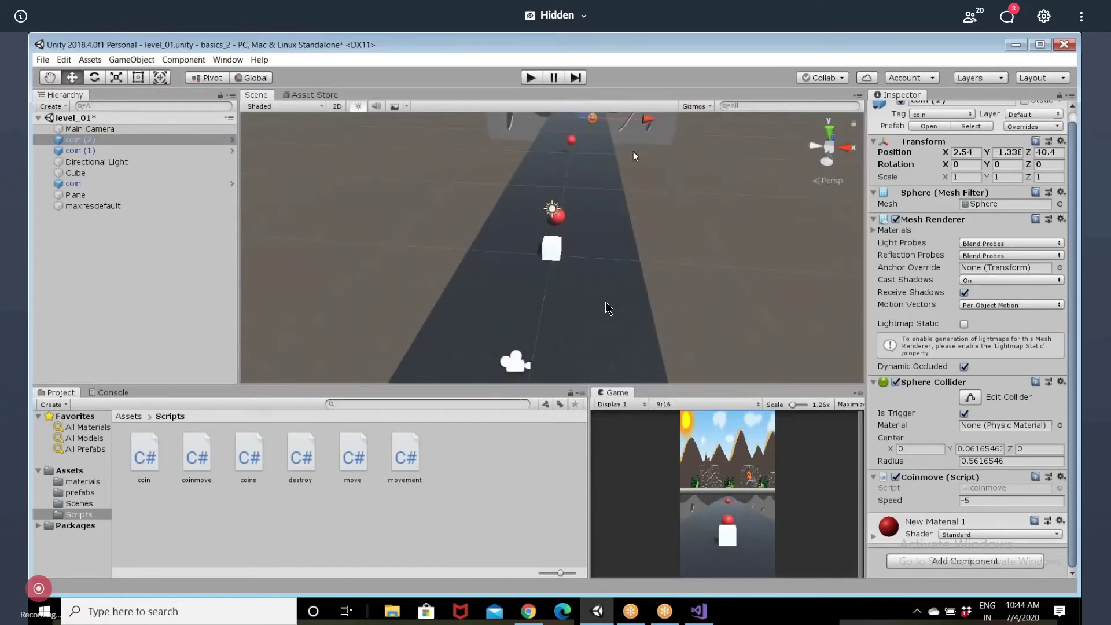
key("f")
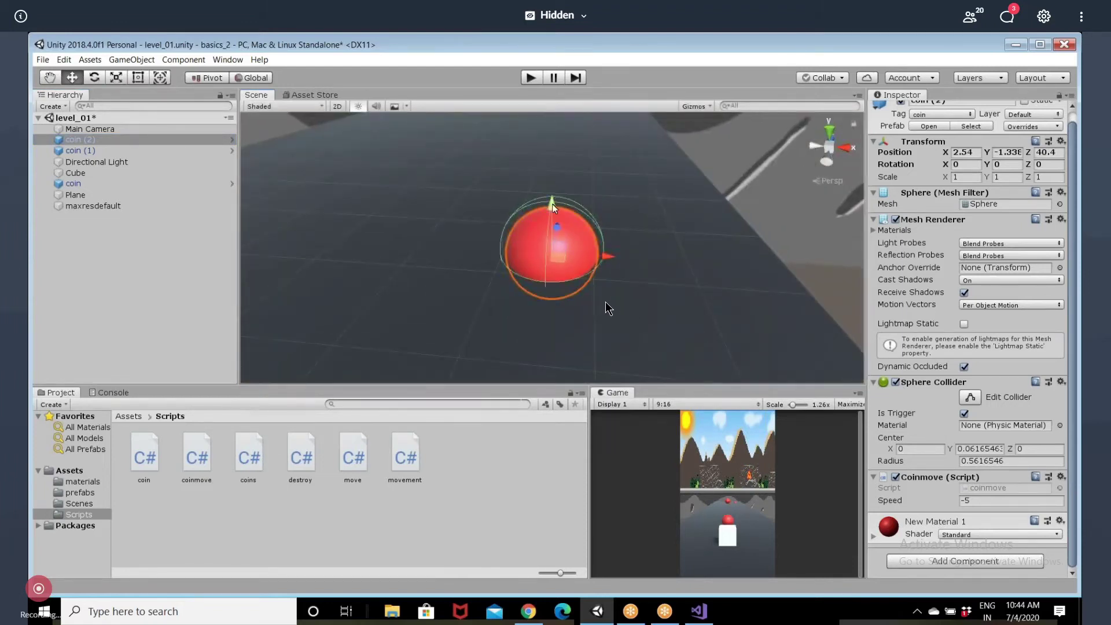
left_click_drag(553, 206, 548, 155)
left_click_drag(609, 186, 638, 183)
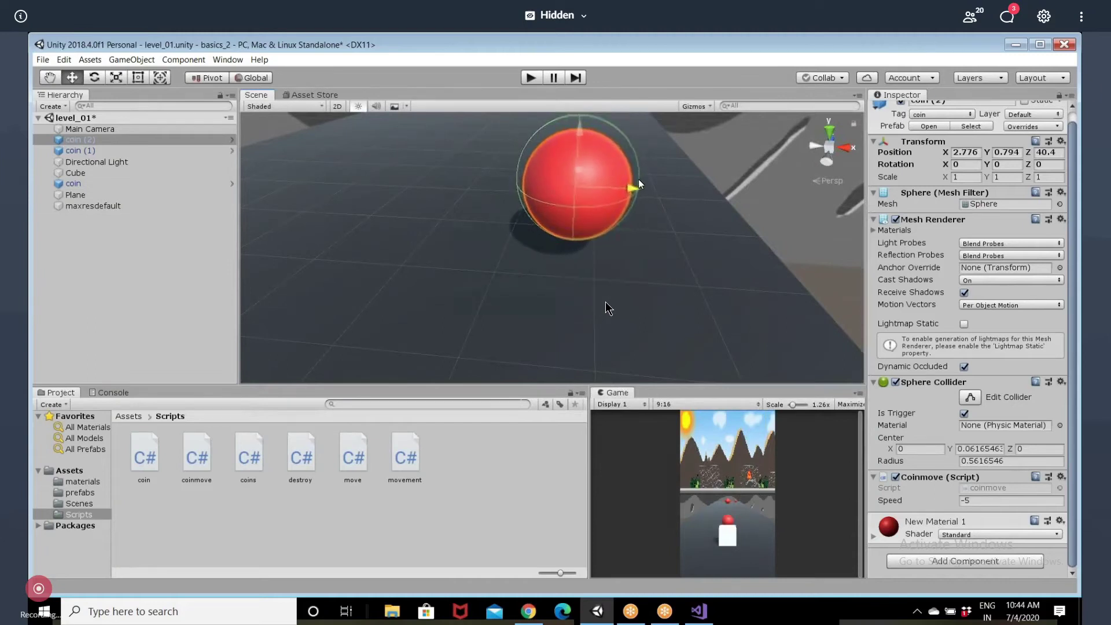
left_click(124, 172)
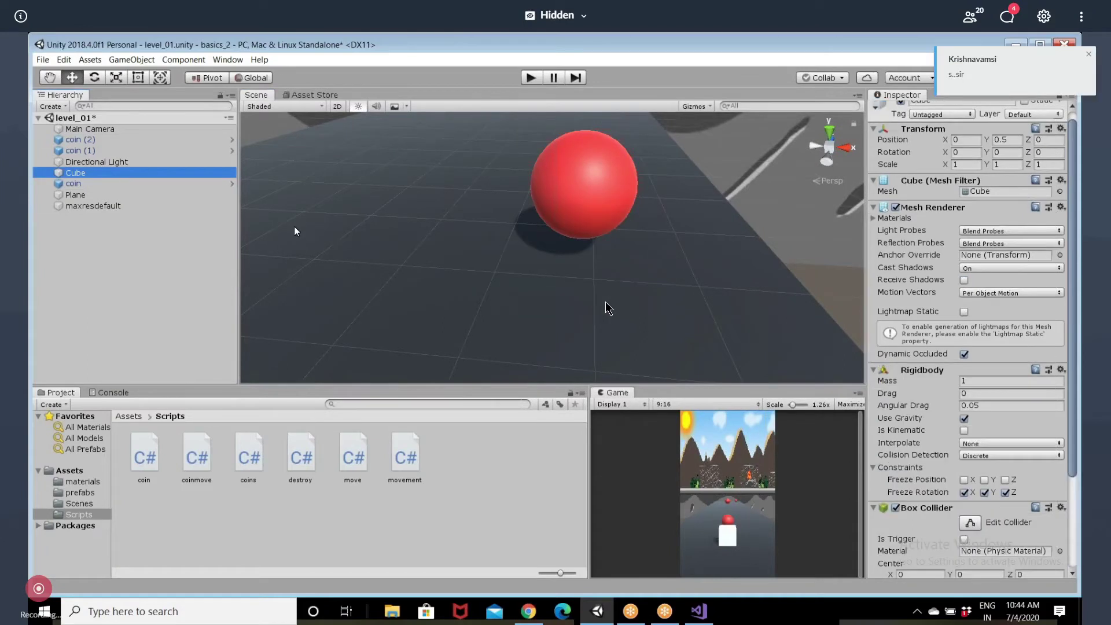
key("f")
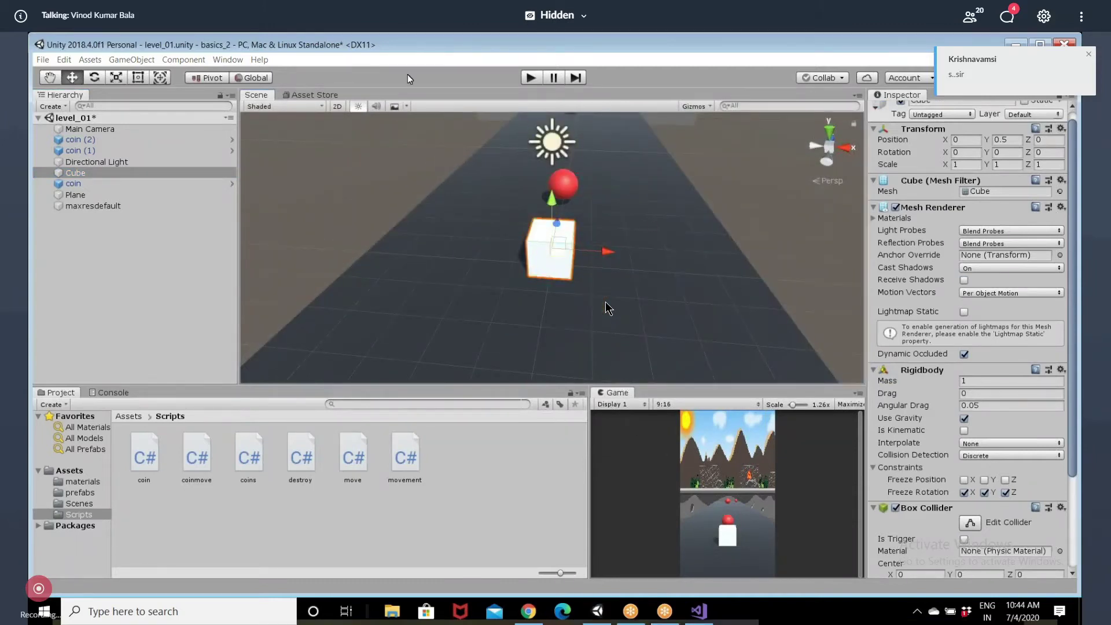
Play the level and steer the cube right and left with D and A into the coins
left_click(536, 77)
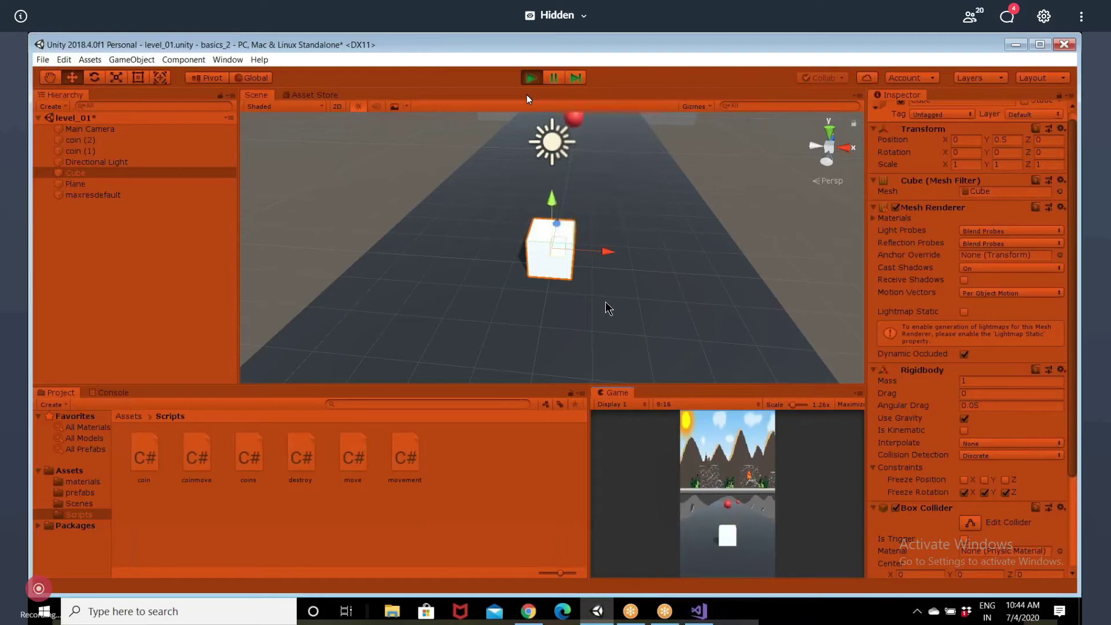
key("d")
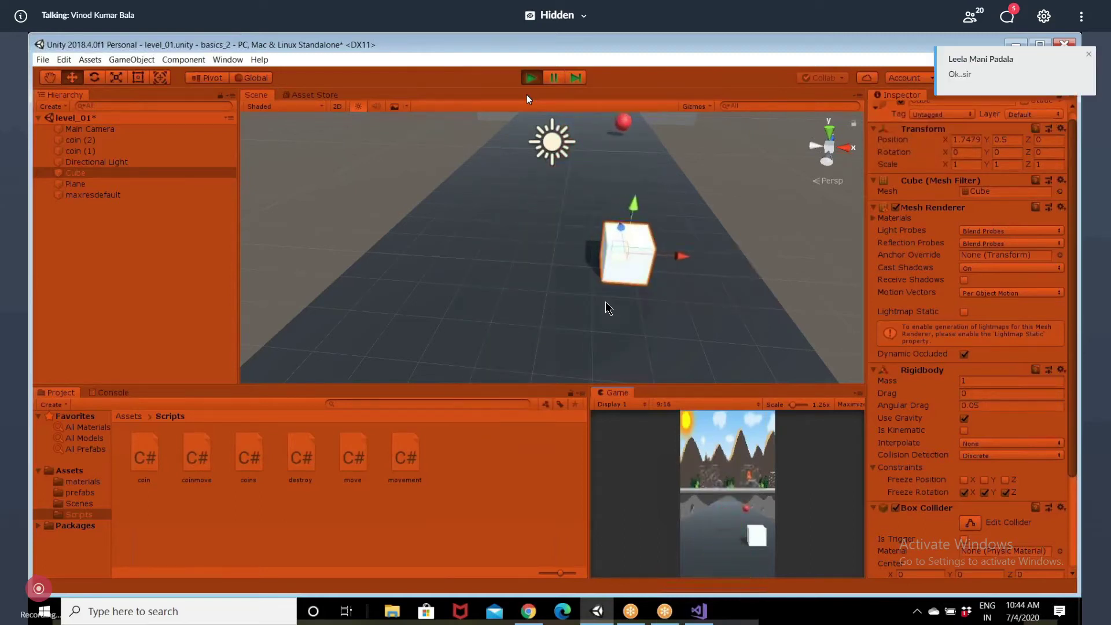
key("d")
key("a")
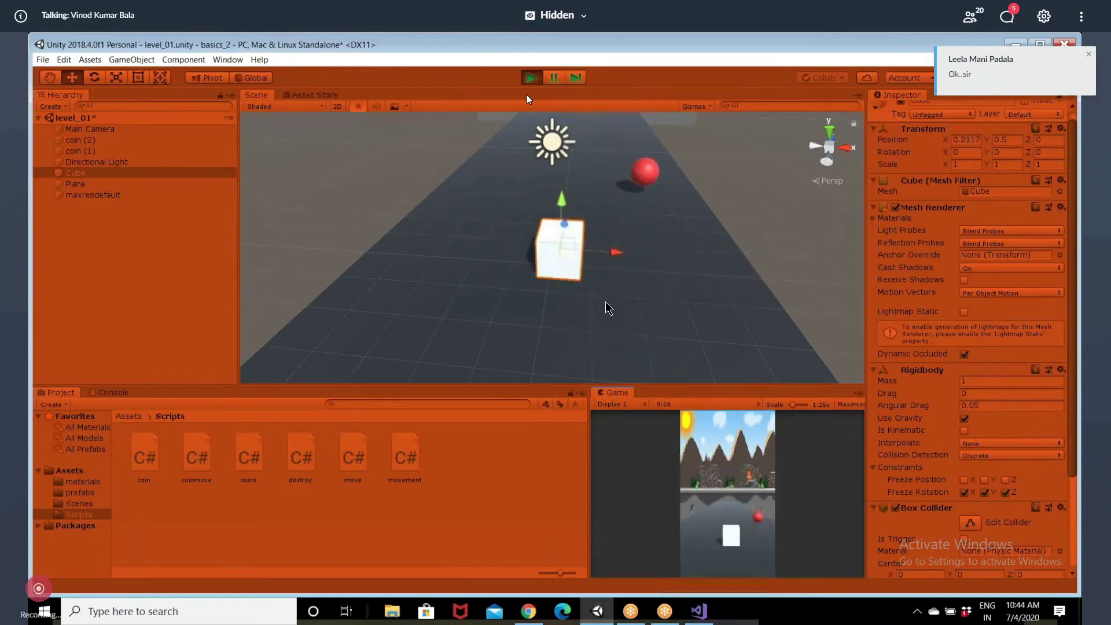
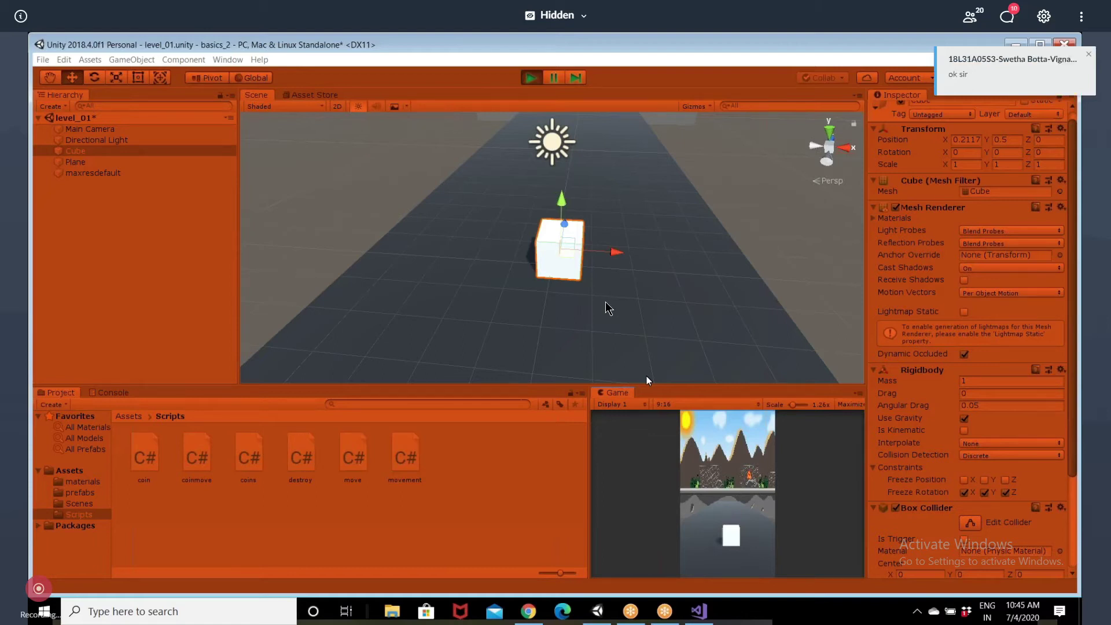
Stop the running game and delete the three coin spheres: coin, coin (2) and coin (1)
left_click(532, 78)
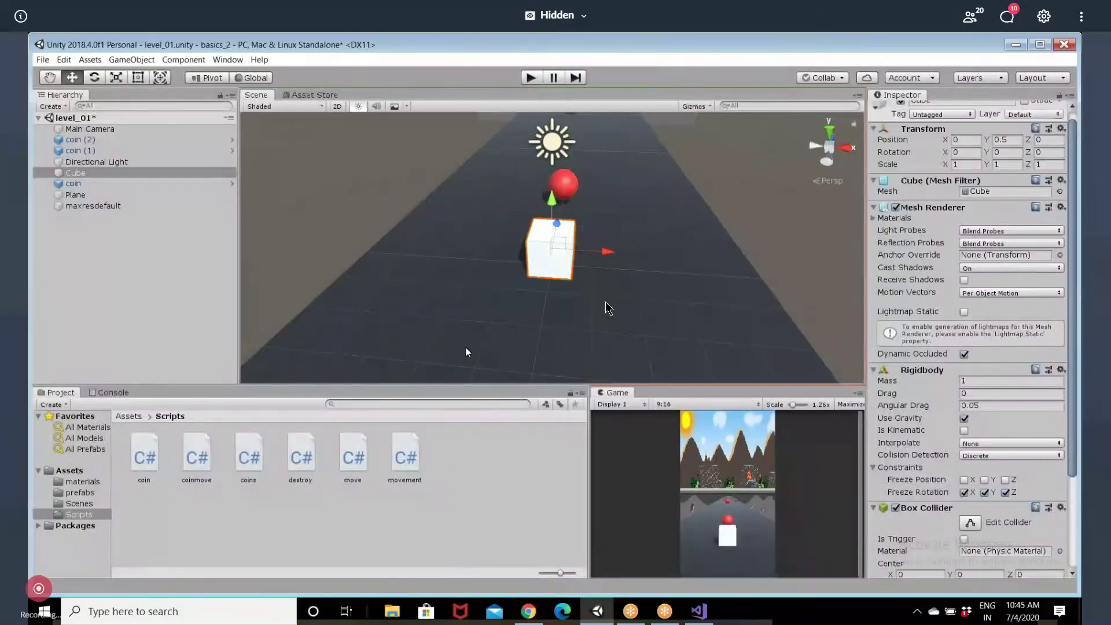
left_click(113, 183)
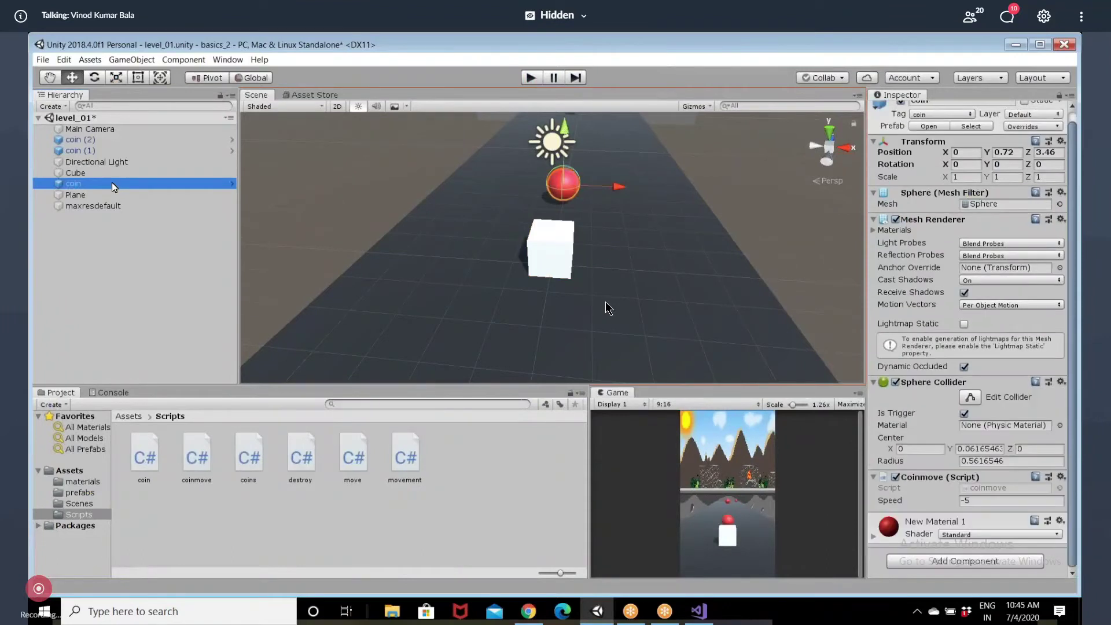
key("Delete")
left_click(101, 142)
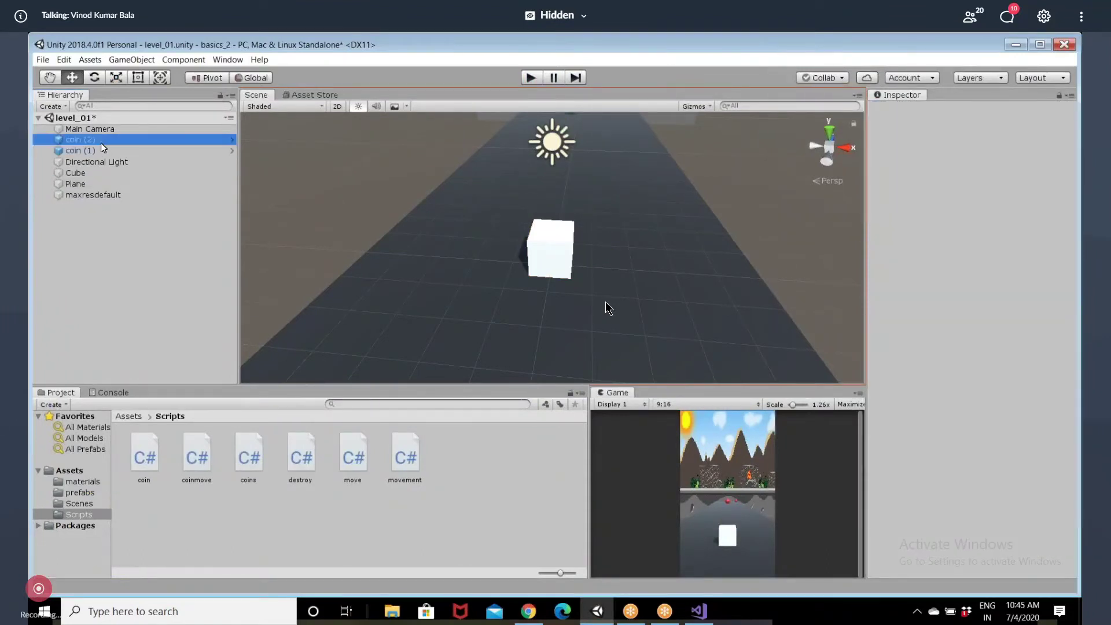
key("Delete")
left_click(99, 143)
key("Delete")
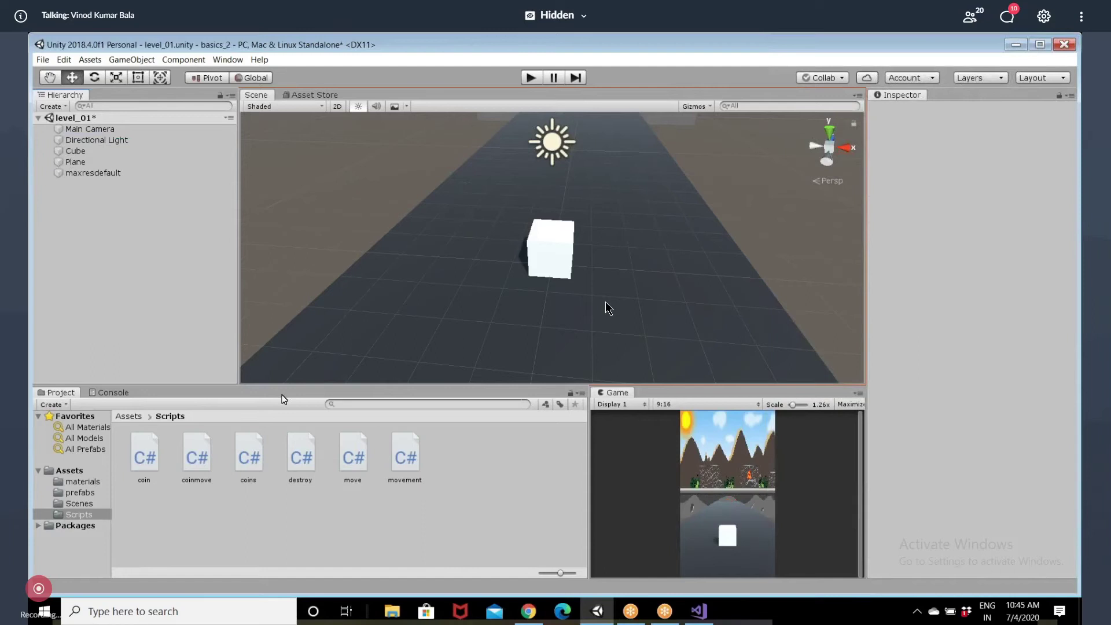
Add a new empty GameObject to the scene from the Hierarchy, keeping the name GameObject
left_click(128, 416)
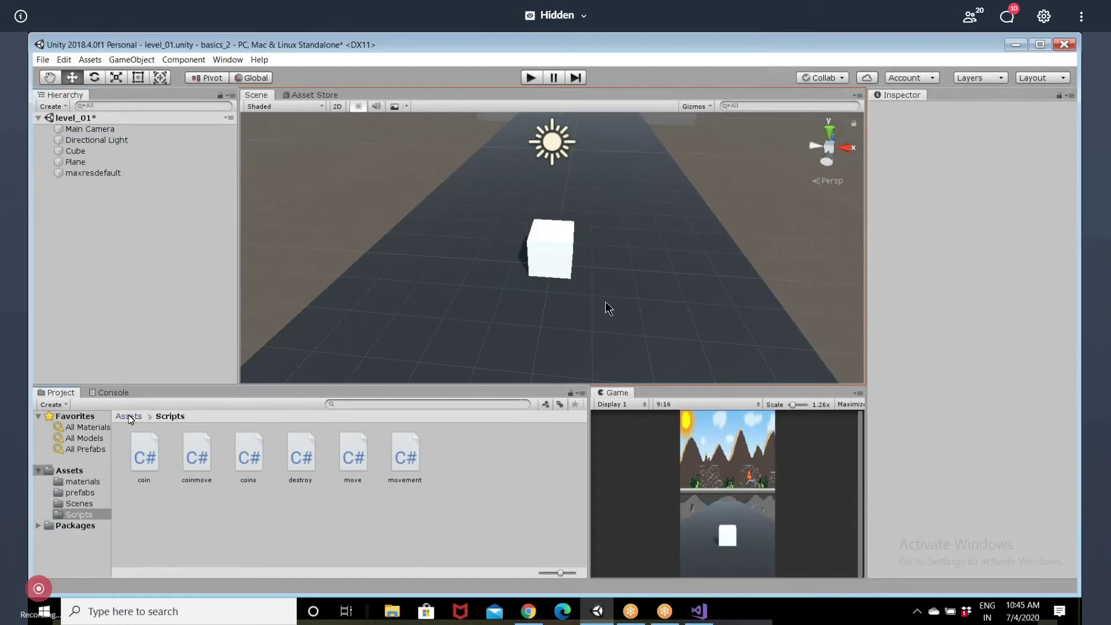
right_click(93, 235)
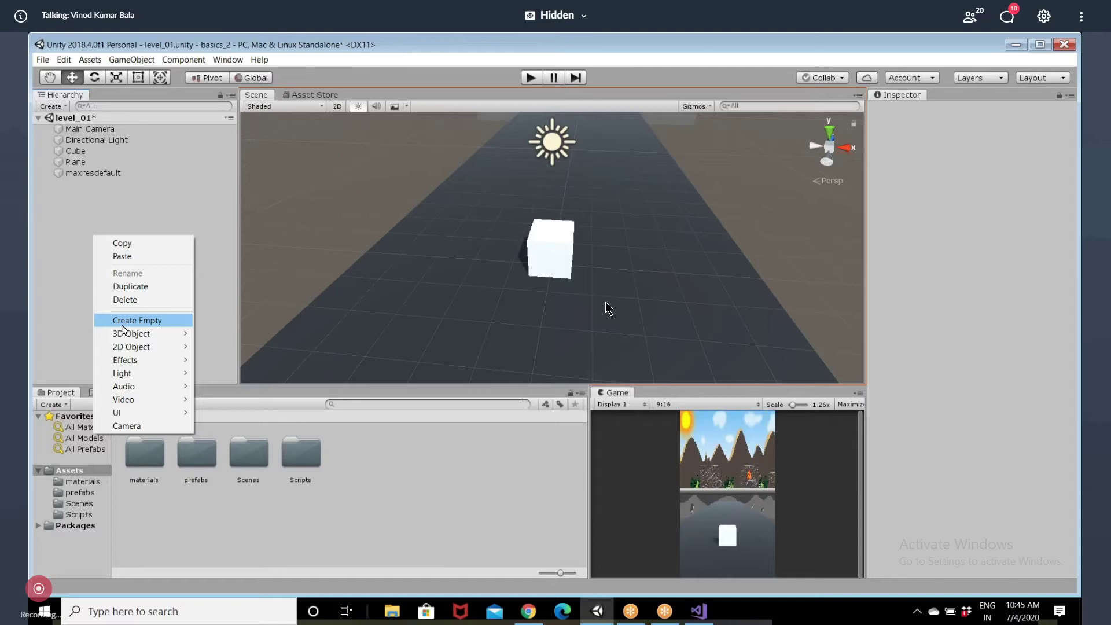
left_click(123, 323)
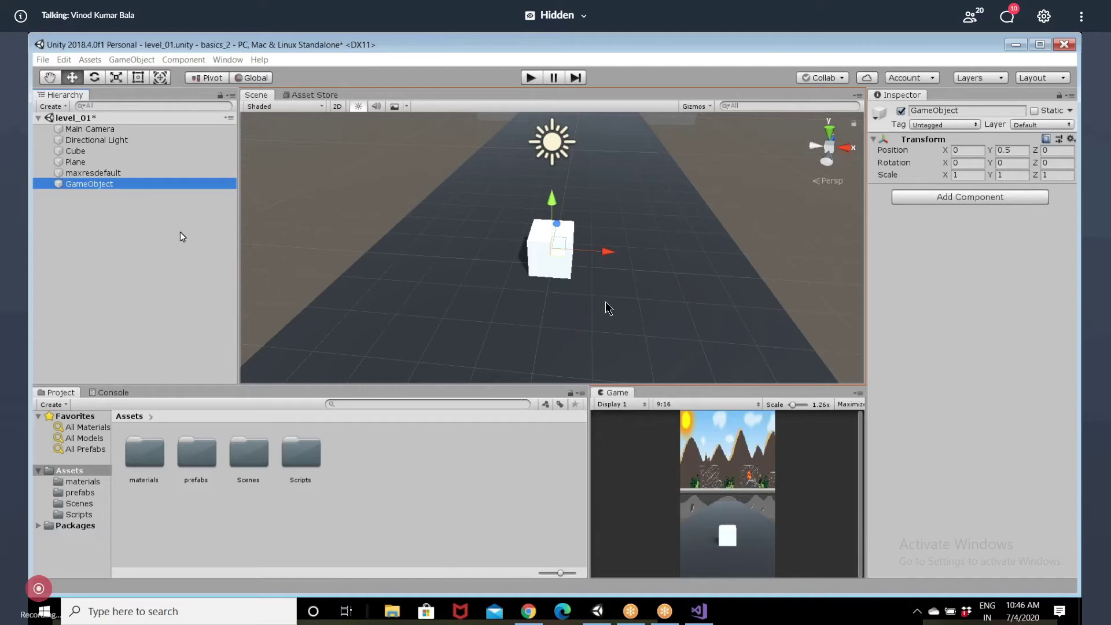
left_click(150, 182)
key("BackSpace")
left_click(141, 189)
key("Delete")
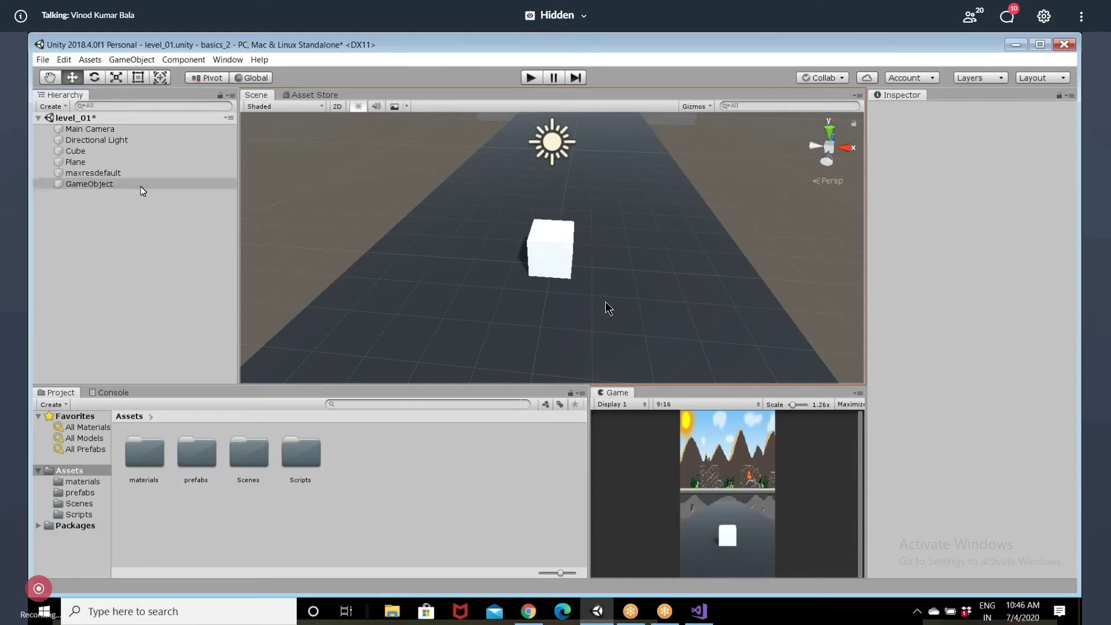
right_click(83, 222)
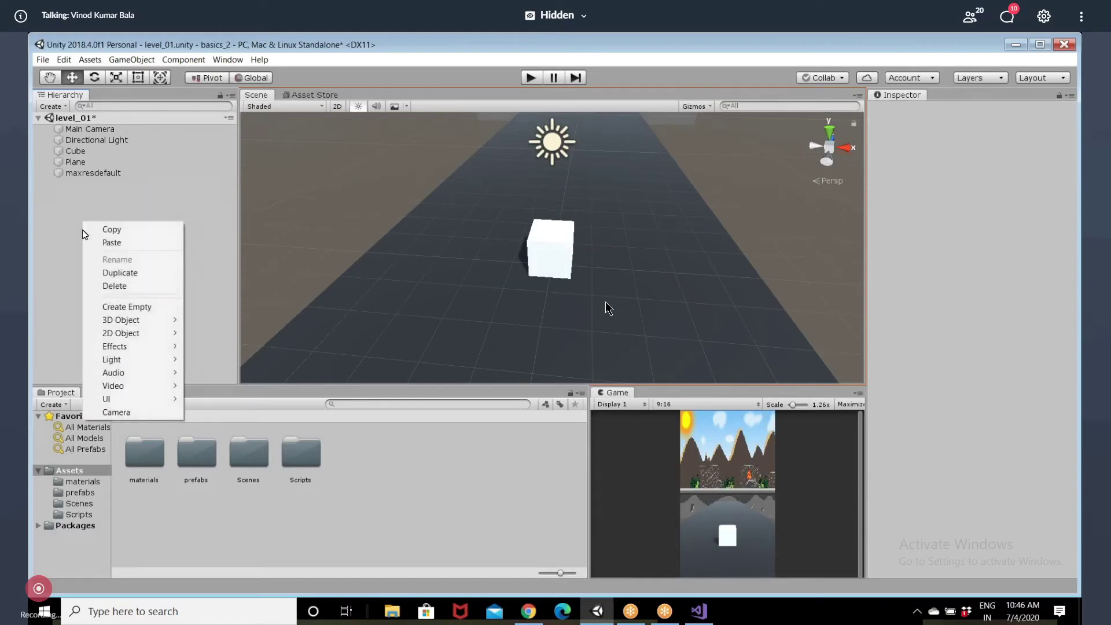
left_click(122, 308)
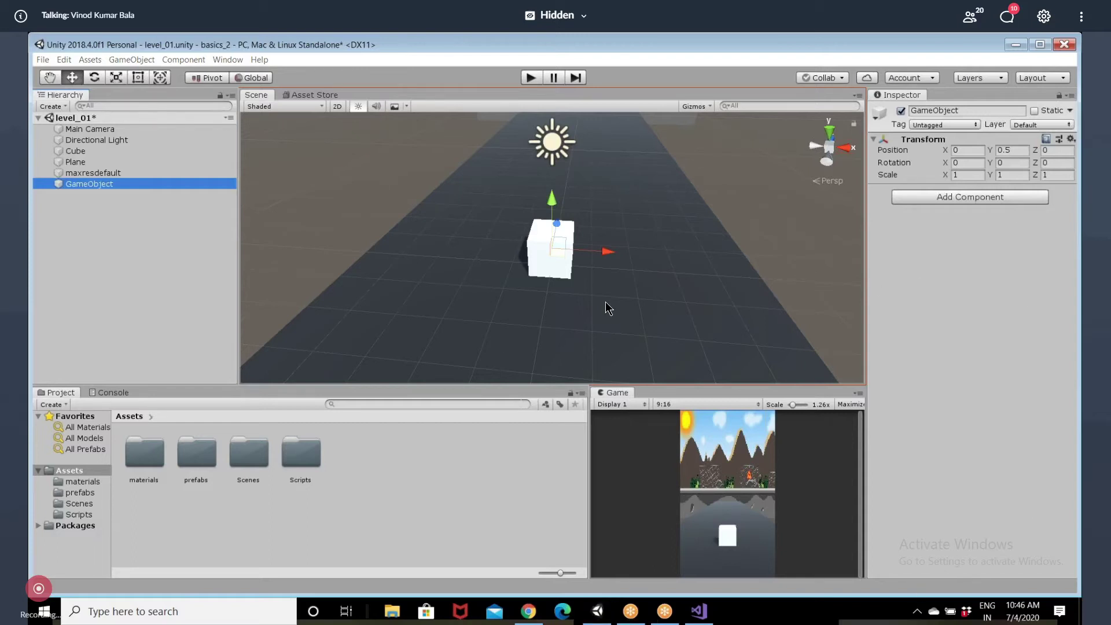
Set the empty GameObject's position to Y 1, Z 50 and frame it in the Scene view
left_click(1057, 153)
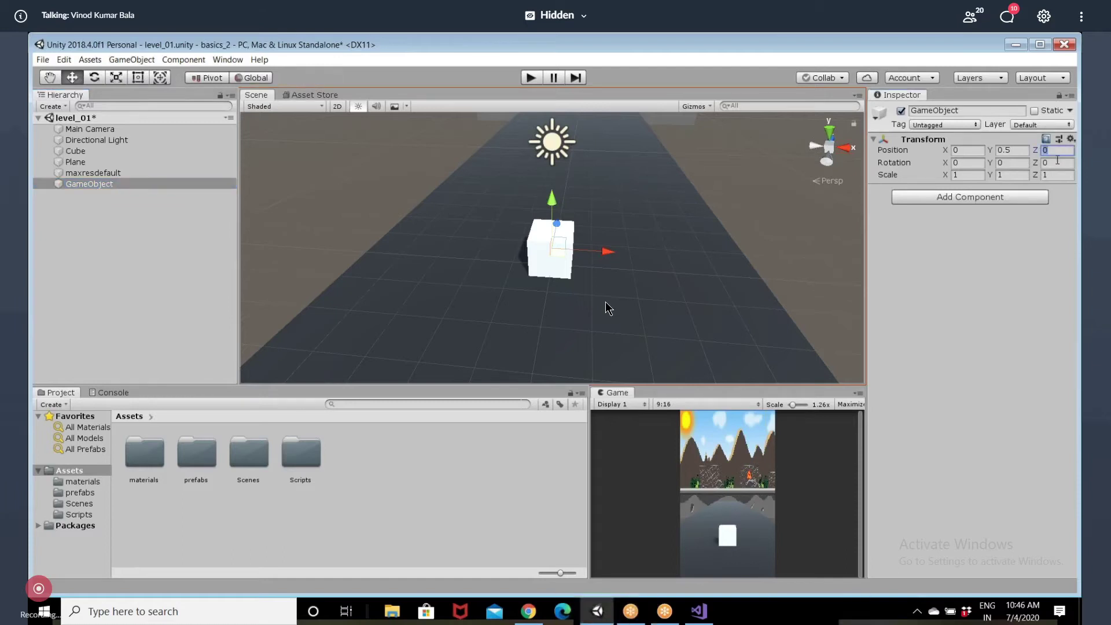
type("50")
left_click(1021, 150)
type("1")
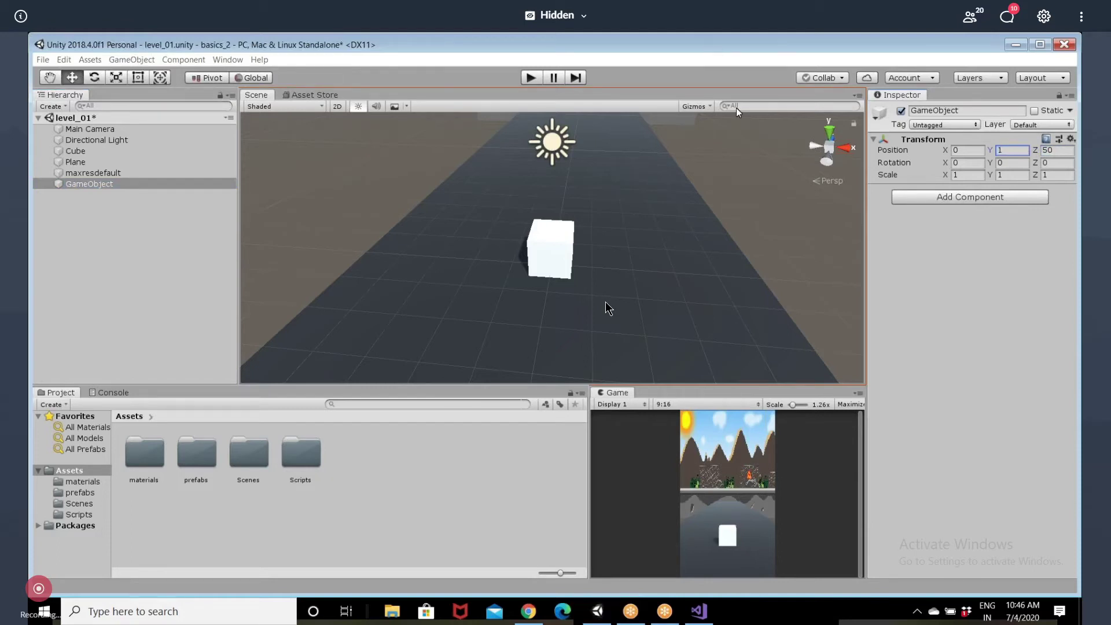
left_click(105, 184)
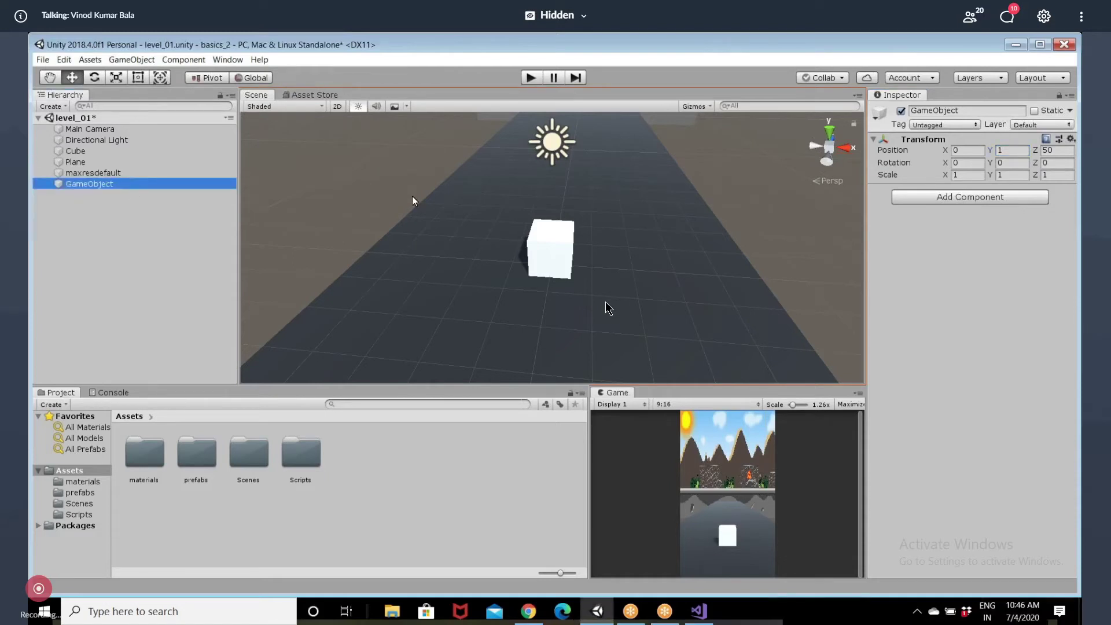
key("f")
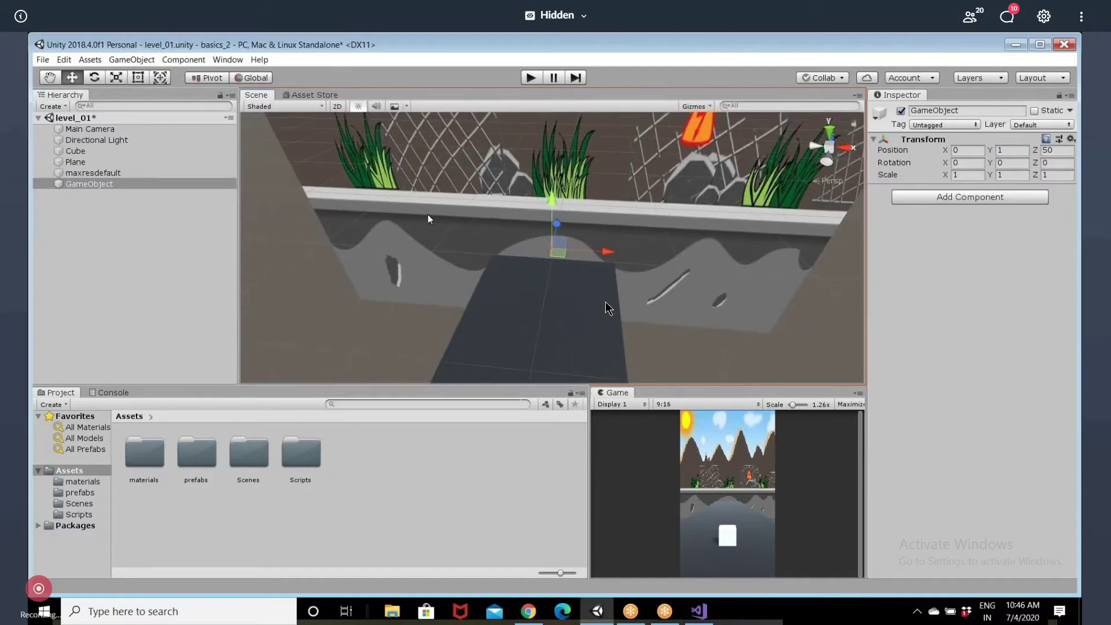
scroll(428, 218, "down", 5)
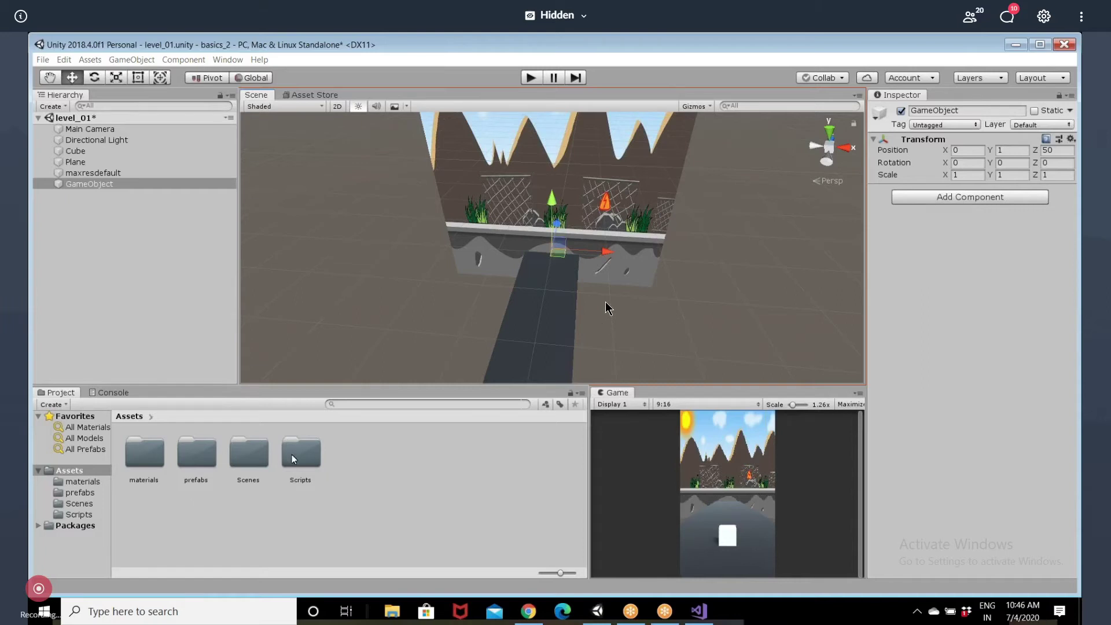
Create a C# script named coin_spwner inside Assets/Scripts
double_click(309, 461)
right_click(456, 502)
left_click(520, 232)
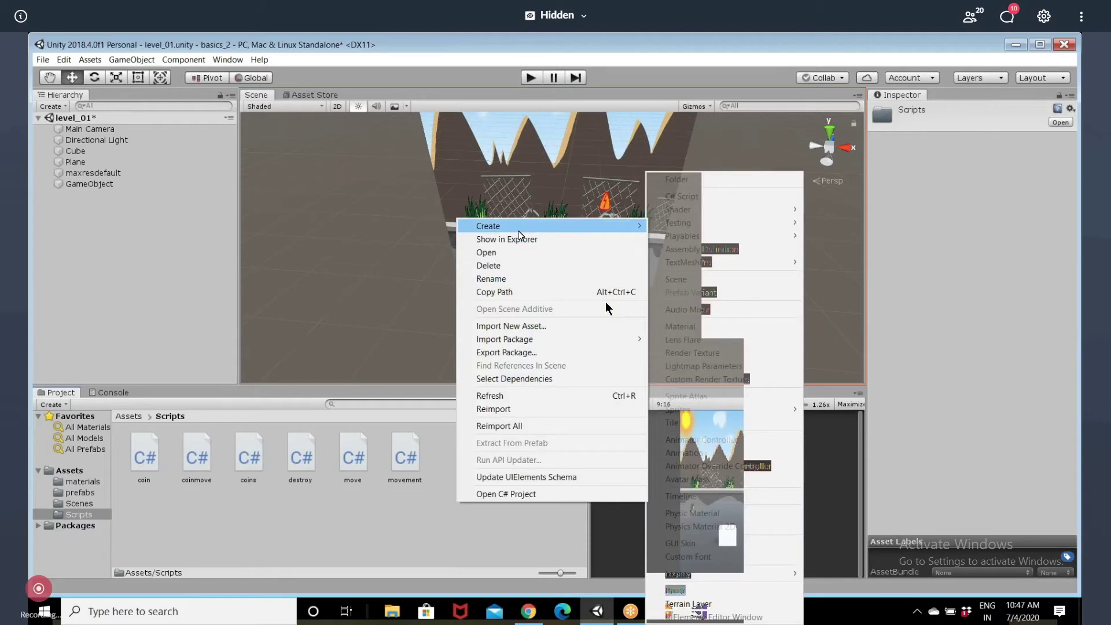
left_click(690, 197)
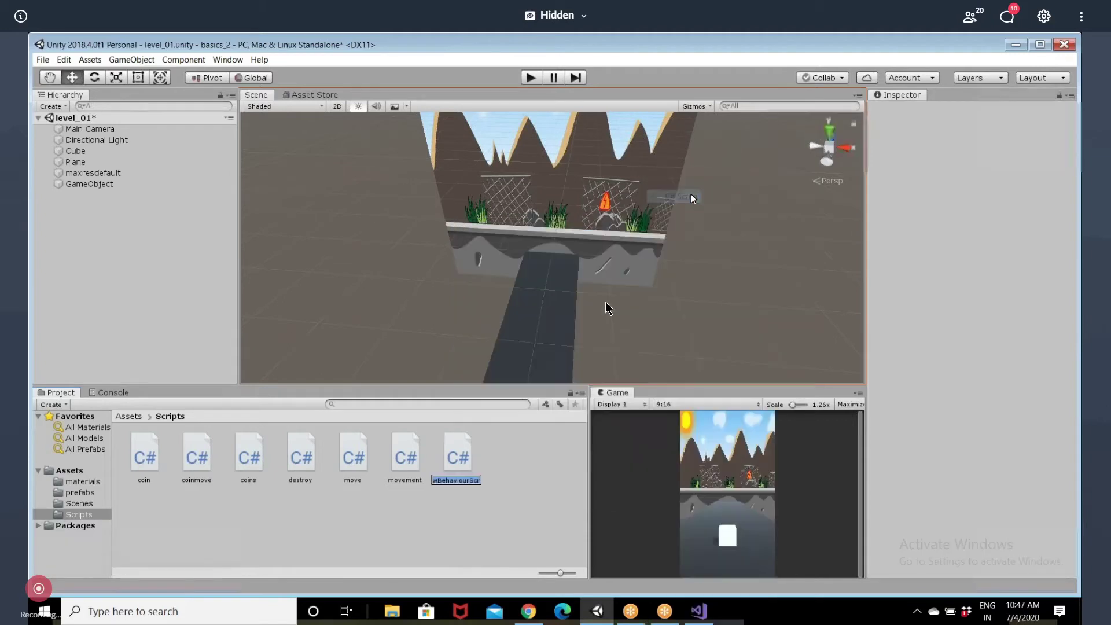
type("c")
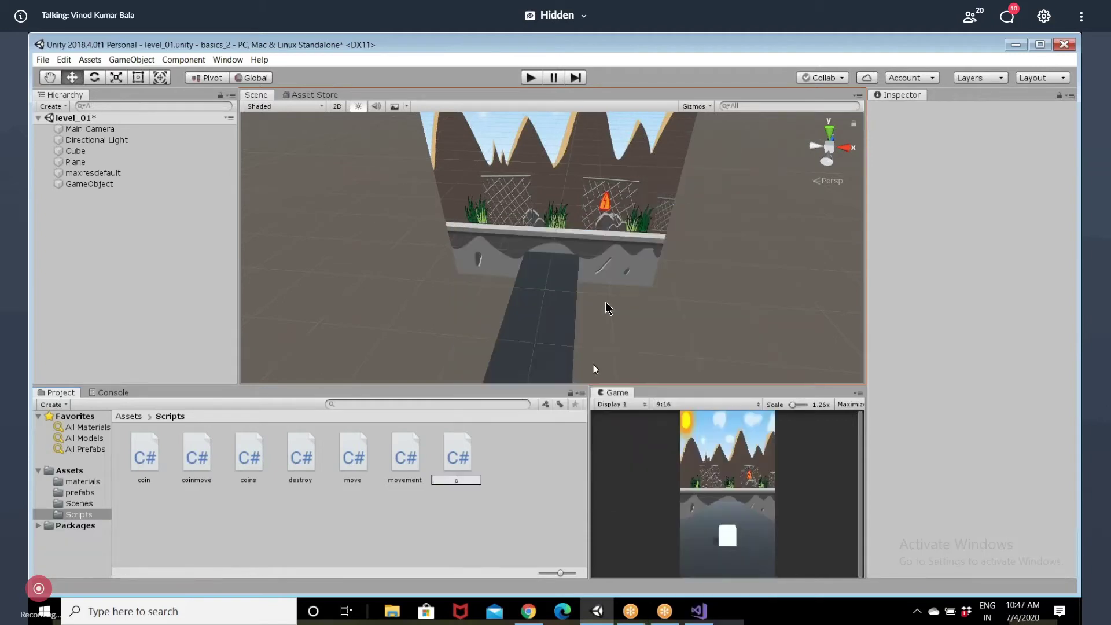
type("oin")
type("_spwner")
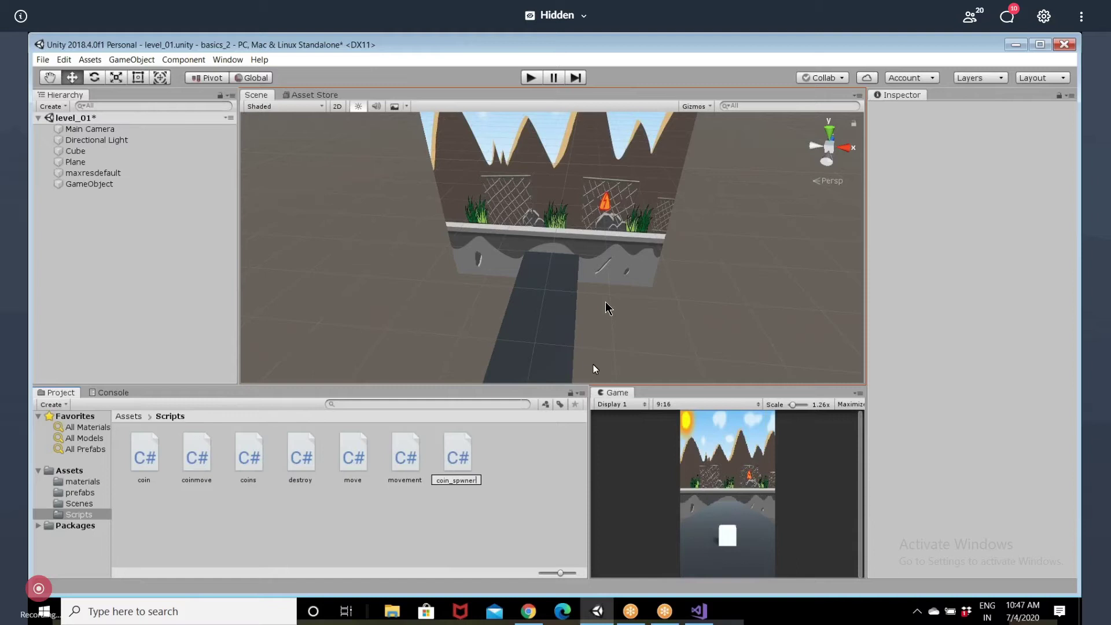
key("Return")
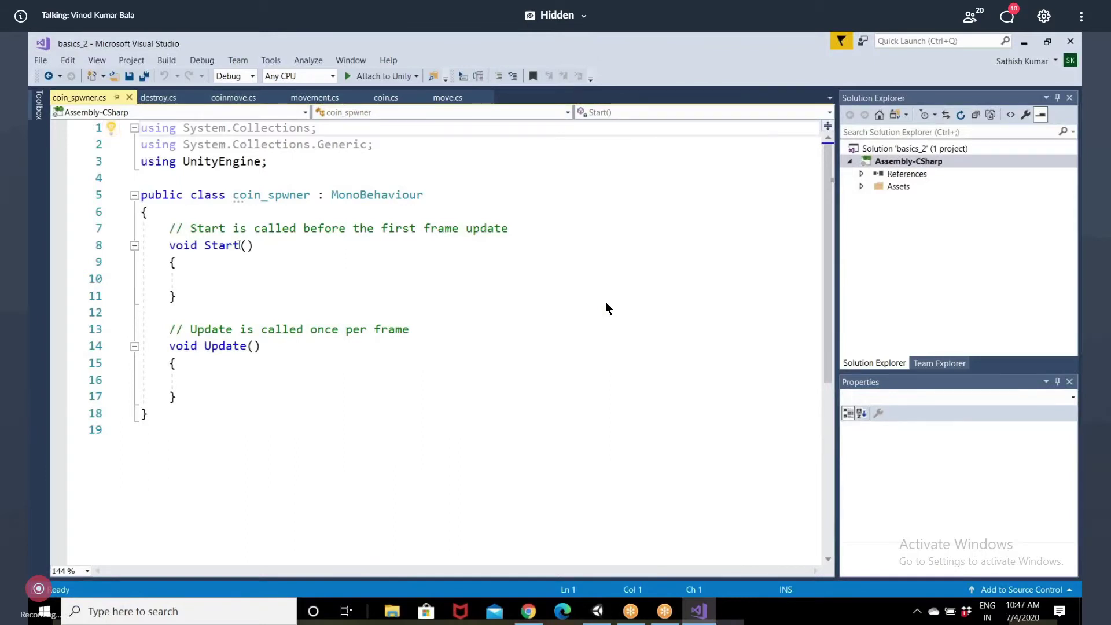
Add the line 'public GameObject coin;' to the coin_spwner class and save the file
left_click(231, 213)
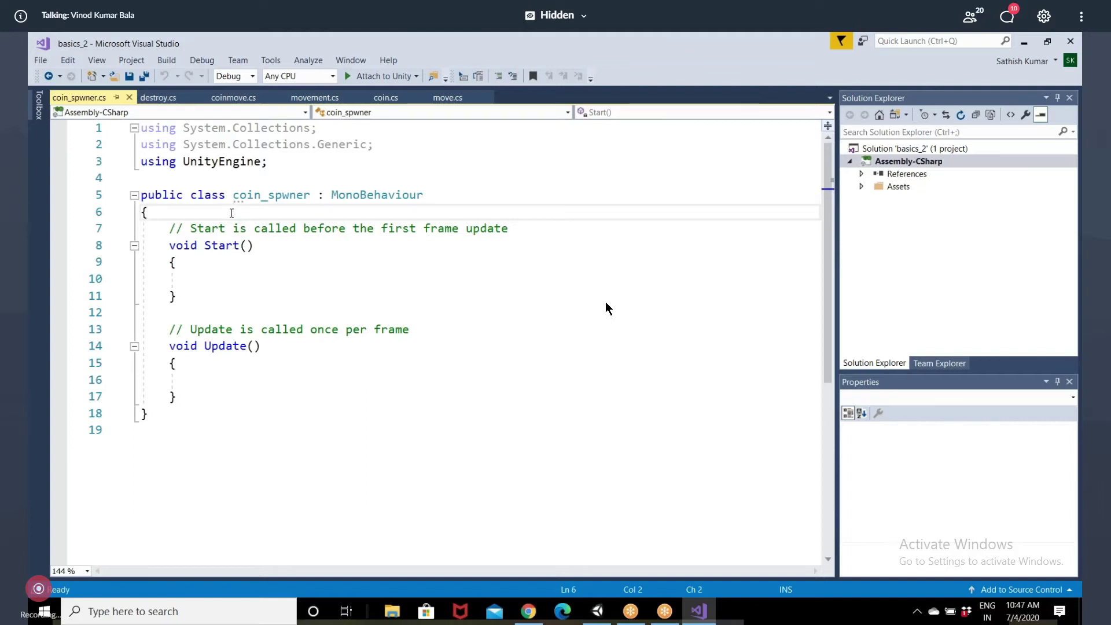
key("Return")
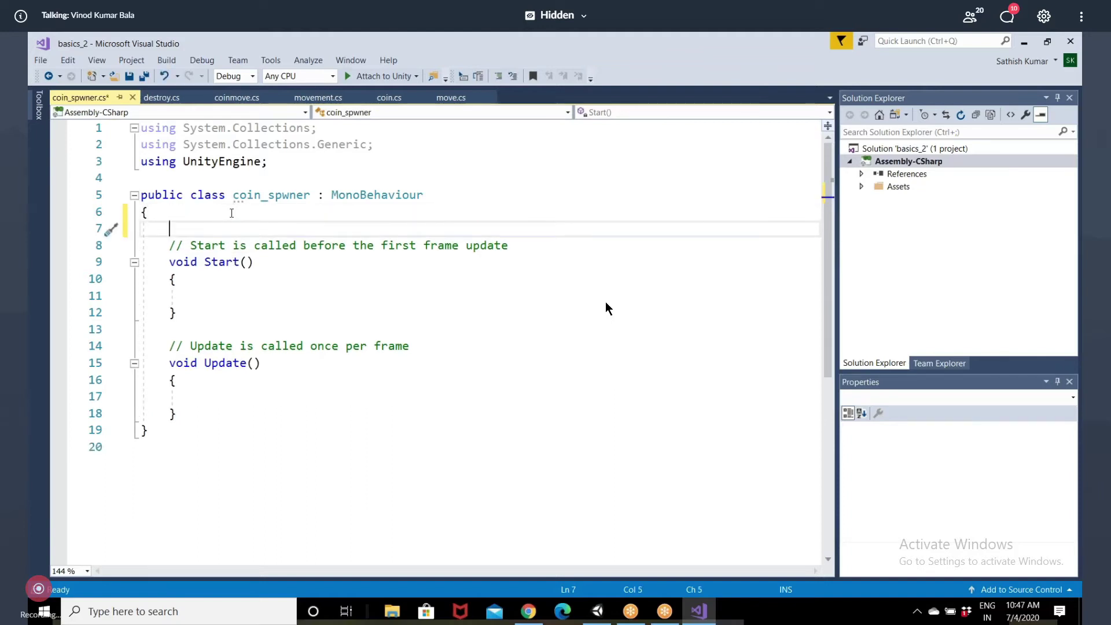
type("public")
key("Escape")
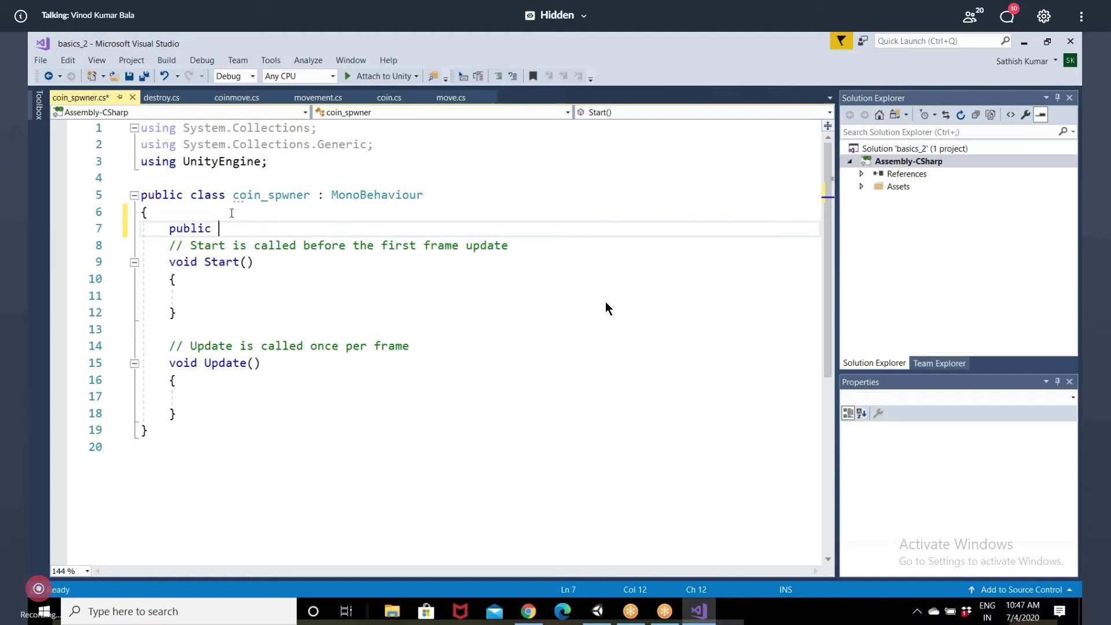
type("ga")
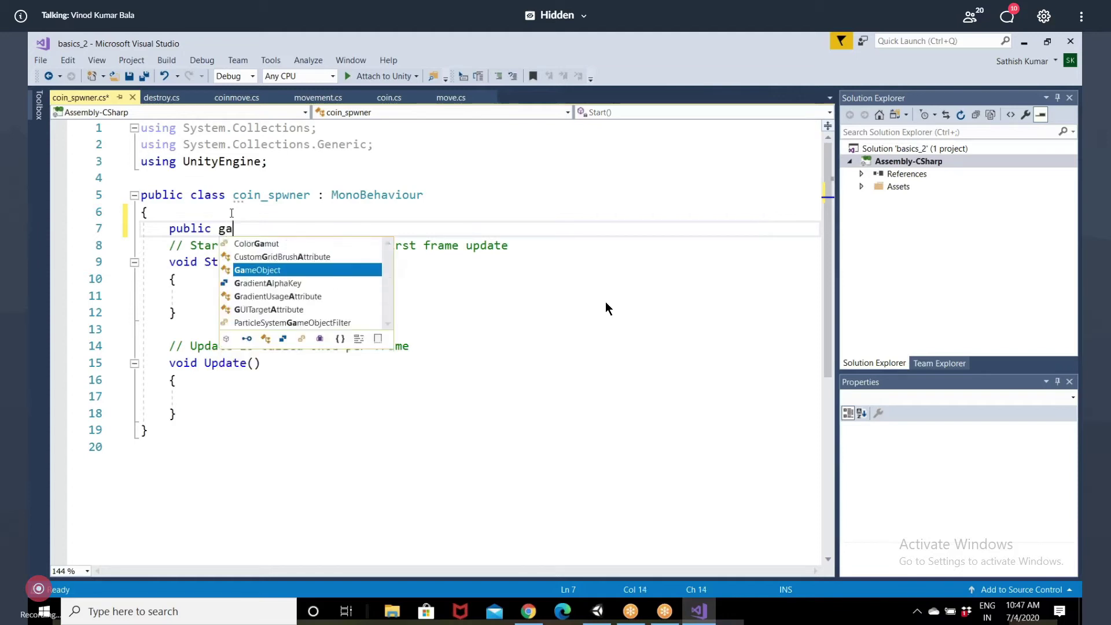
key("Tab")
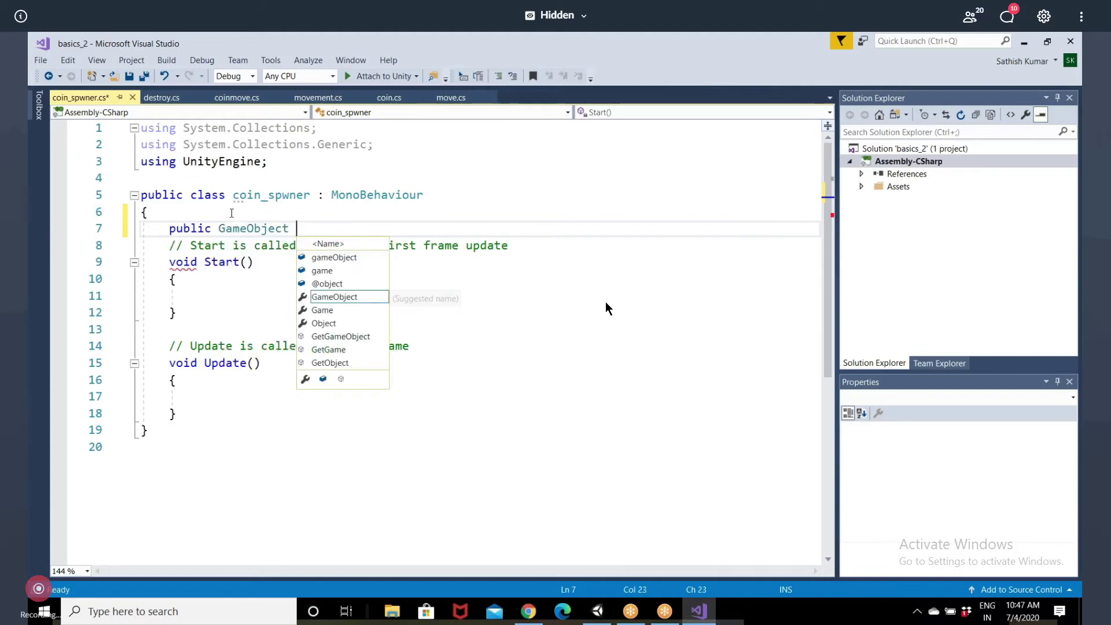
type("coin")
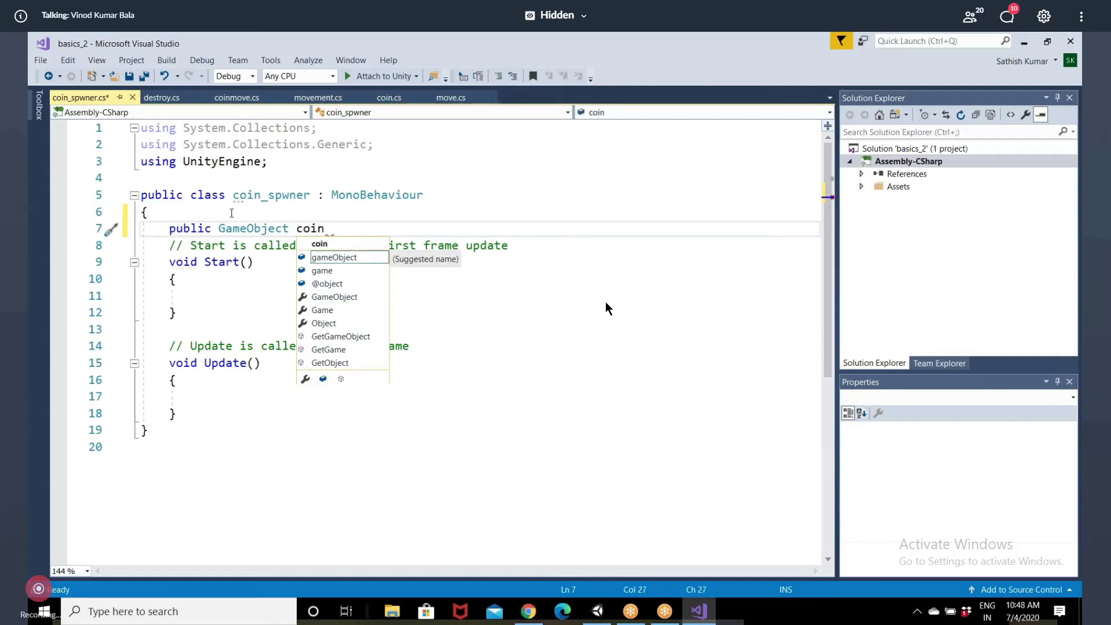
type(";")
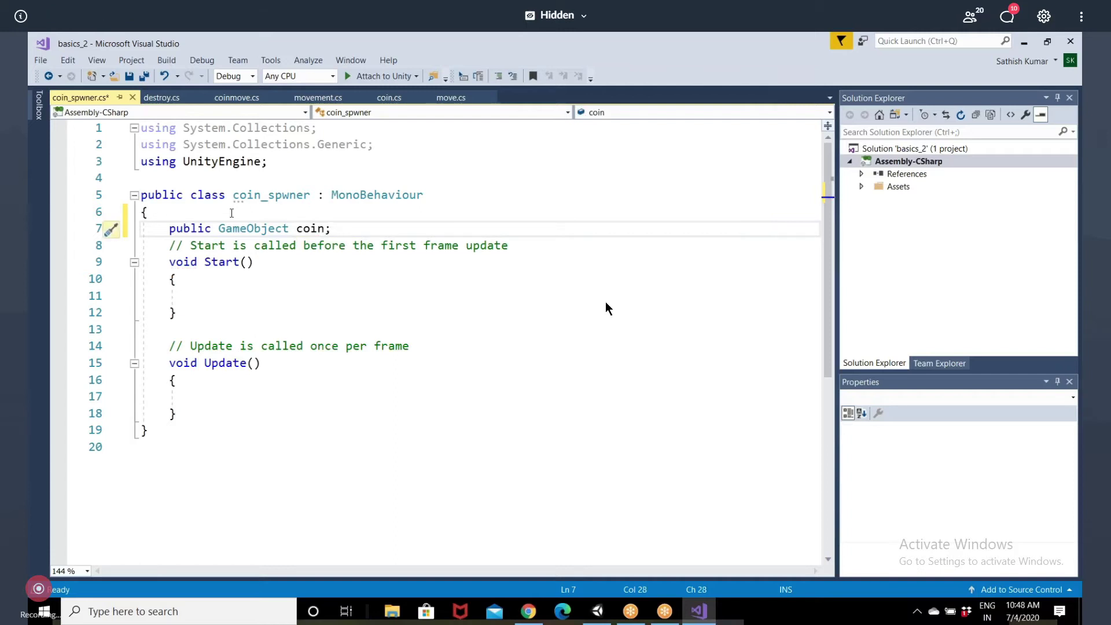
key("ctrl+s")
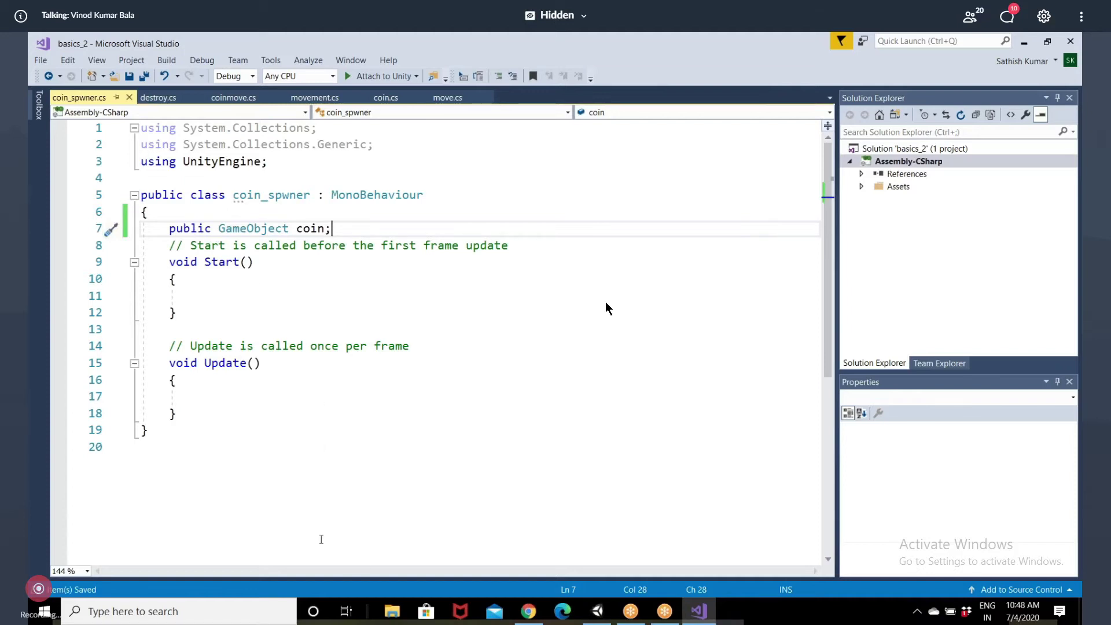
left_click(596, 621)
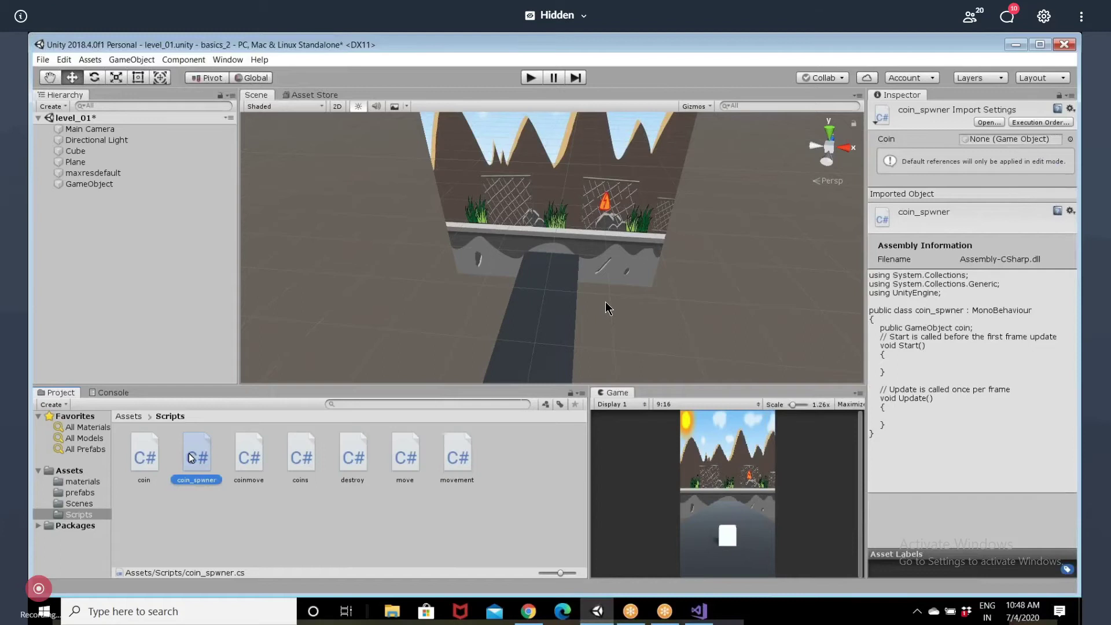
Attach the coin_spwner script to the empty GameObject
mouse_move(191, 458)
left_mouse_down()
mouse_move(145, 355)
mouse_move(125, 187)
left_mouse_up()
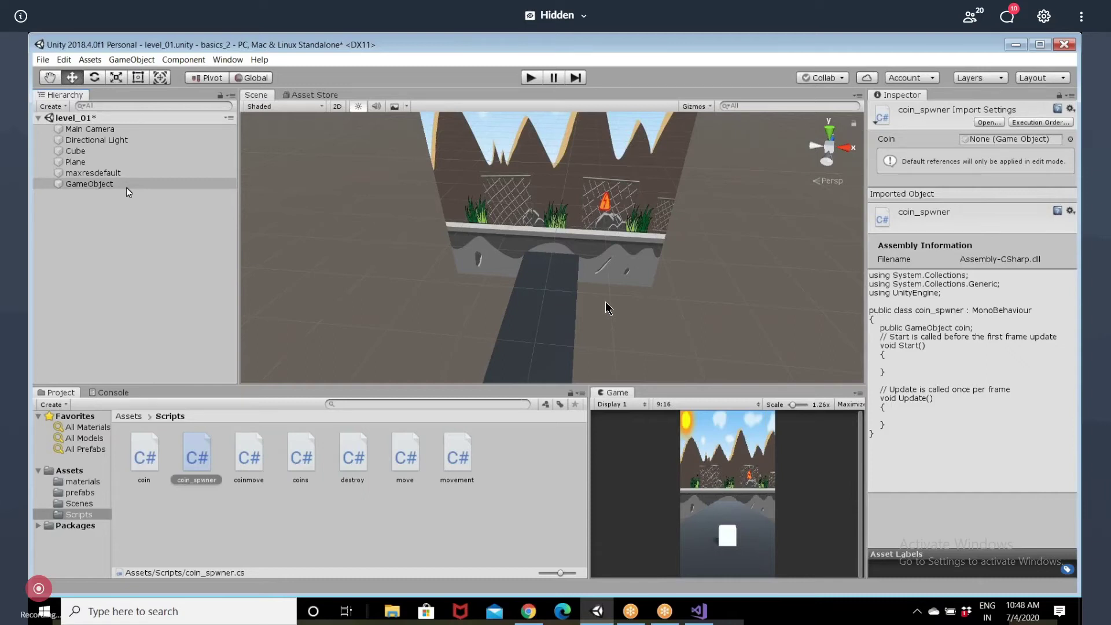
left_click(126, 186)
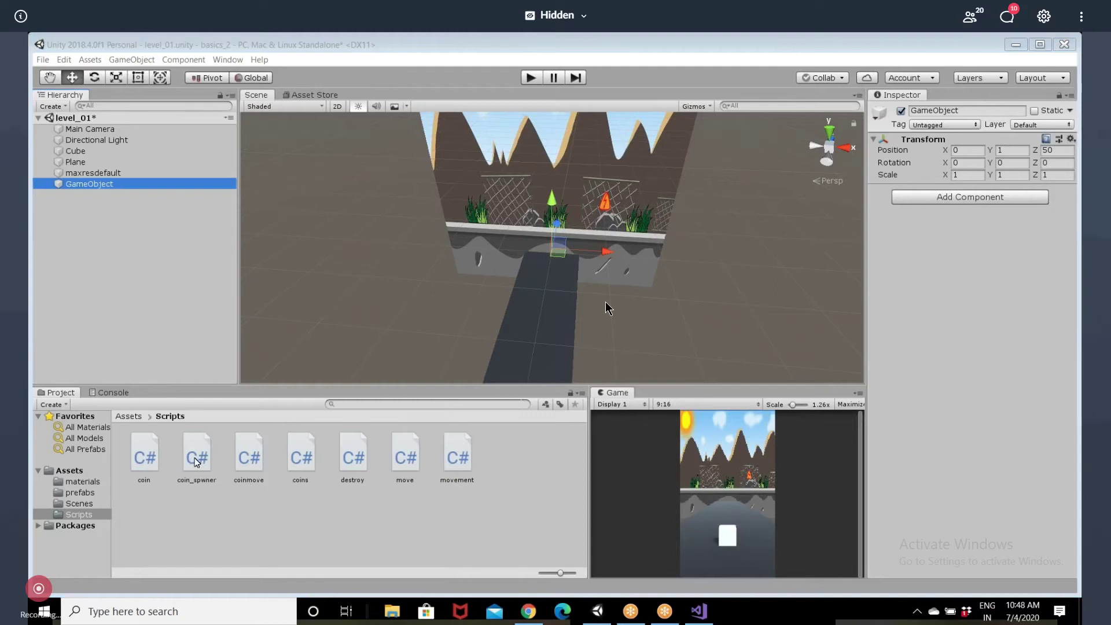
left_click_drag(196, 462, 954, 190)
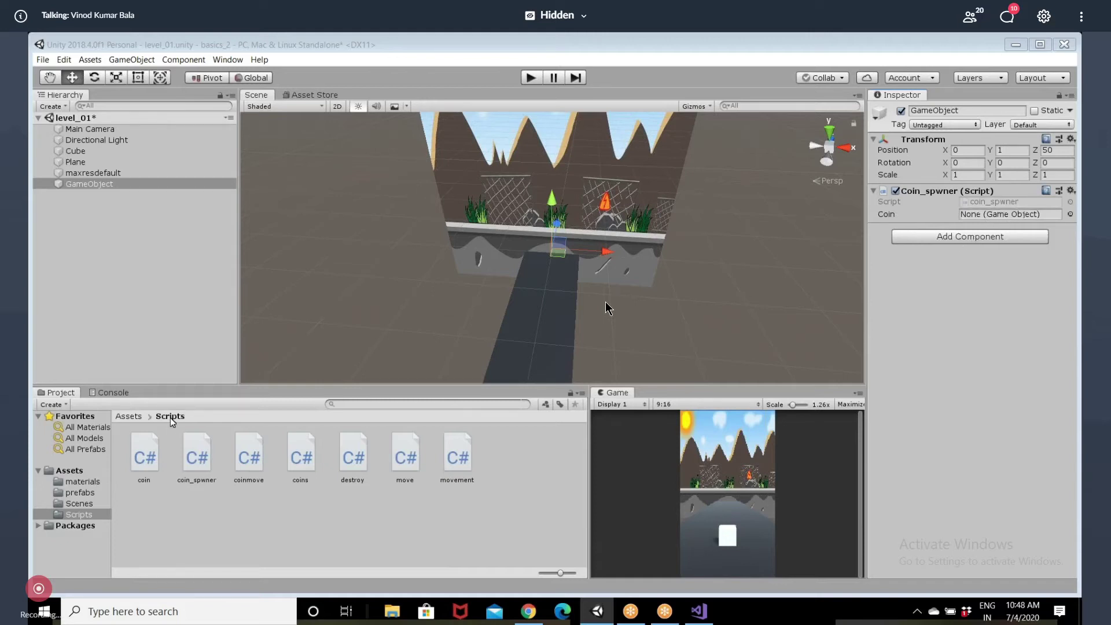
Assign the coin prefab from Assets/prefabs to the spawner's Coin field
left_click(137, 417)
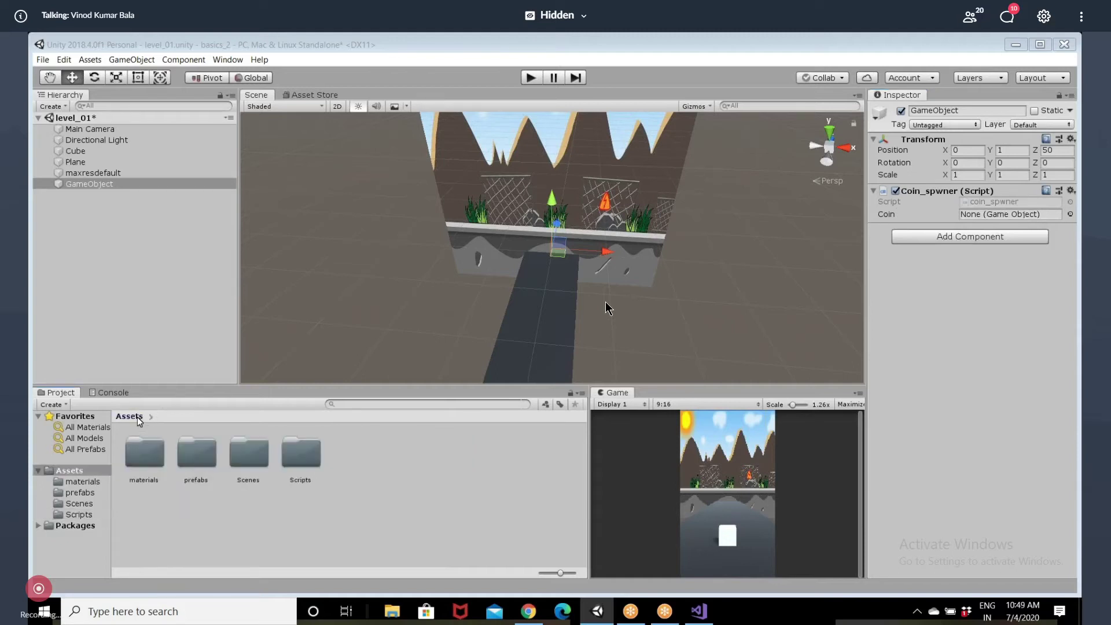
double_click(193, 457)
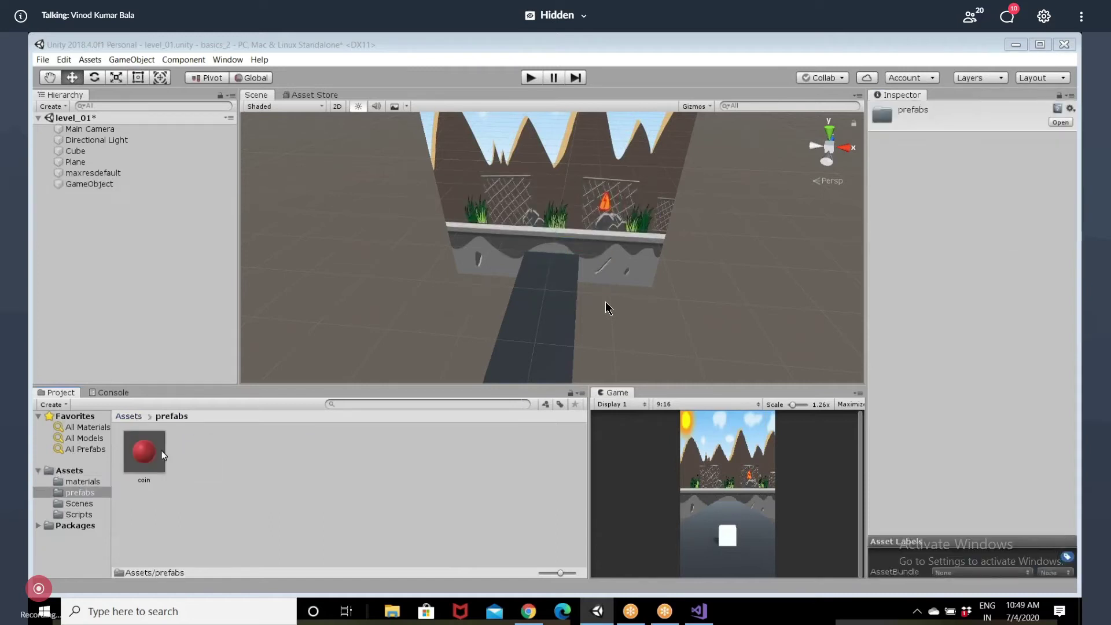
left_click(89, 180)
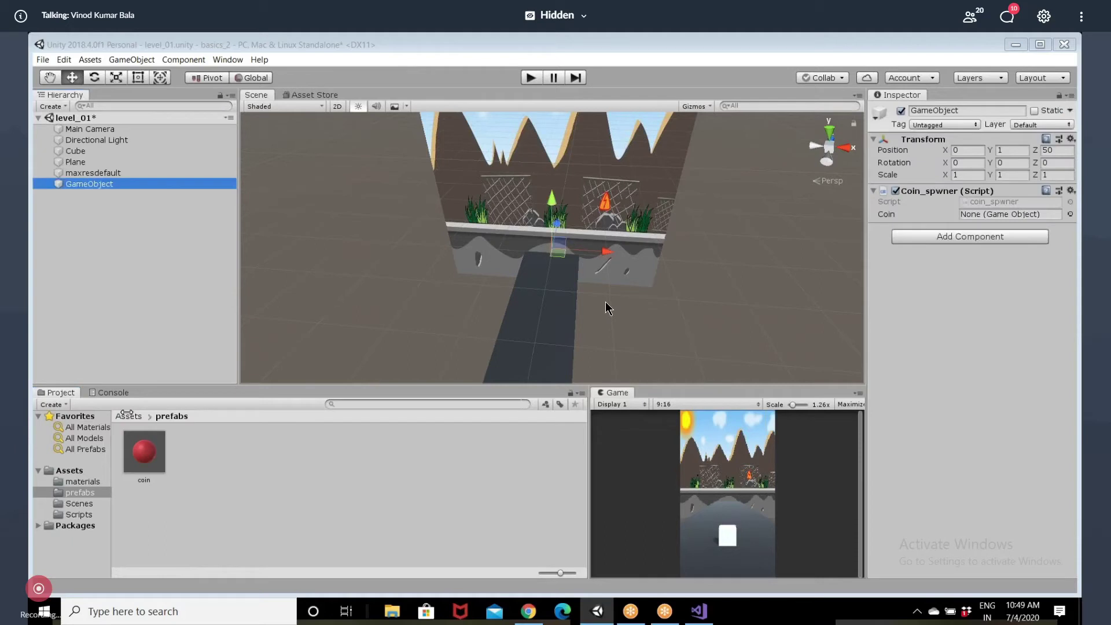
left_click_drag(133, 466, 1010, 216)
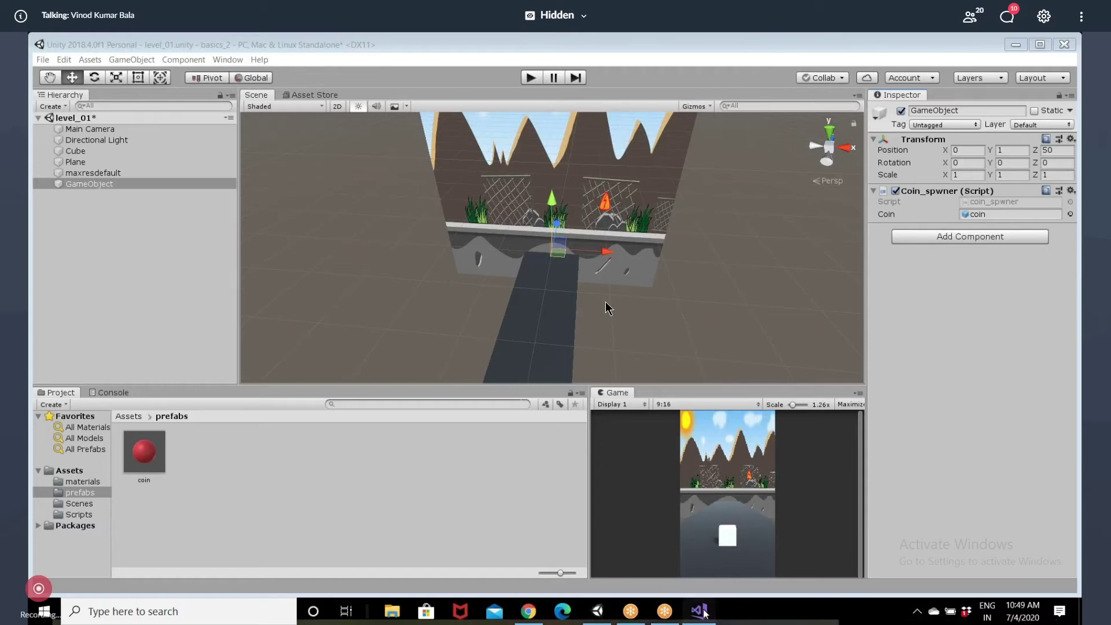
key("alt+Tab")
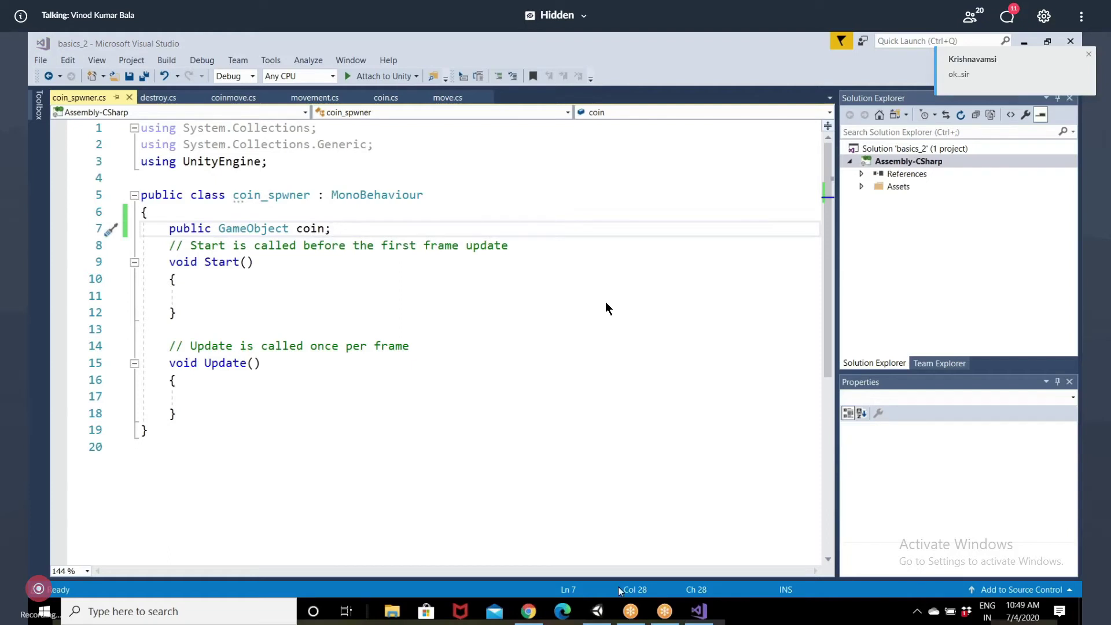
left_click(597, 611)
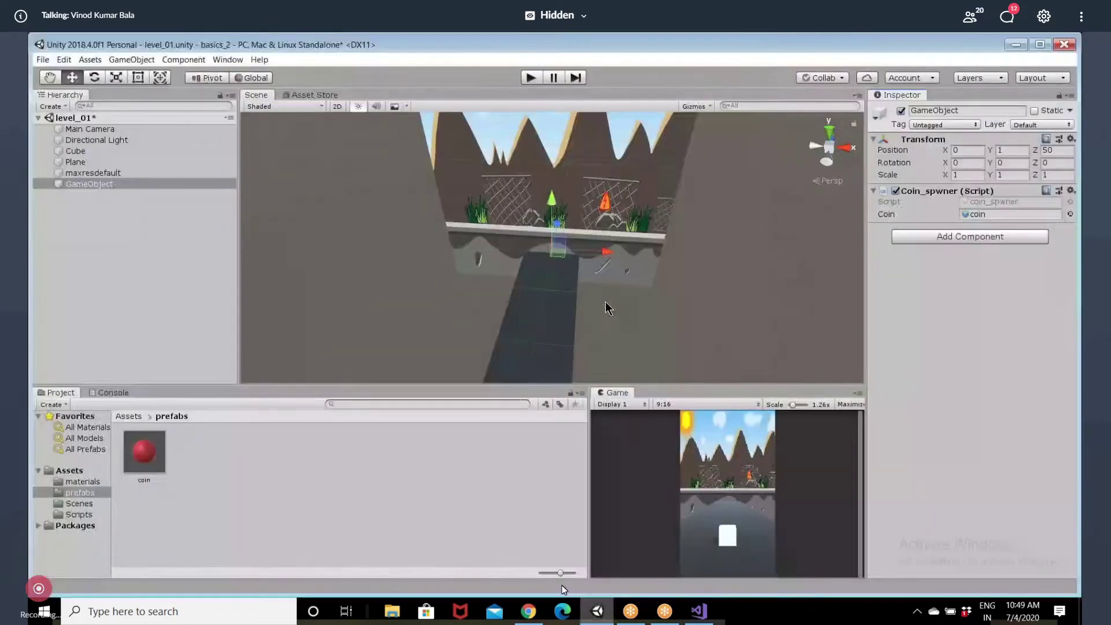
left_click(91, 184)
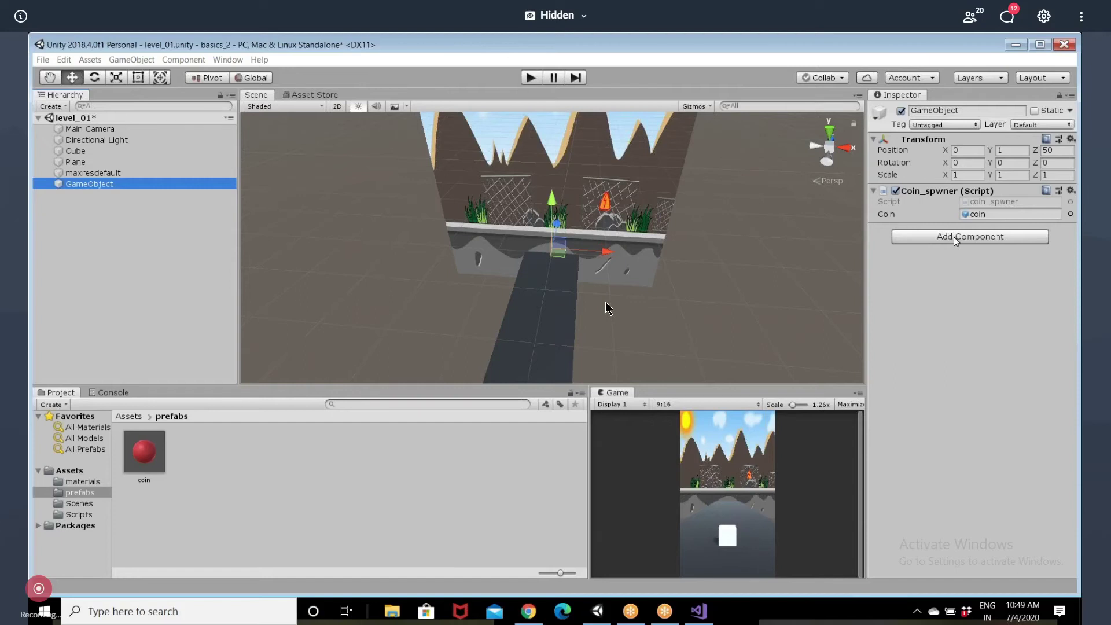
key("Escape")
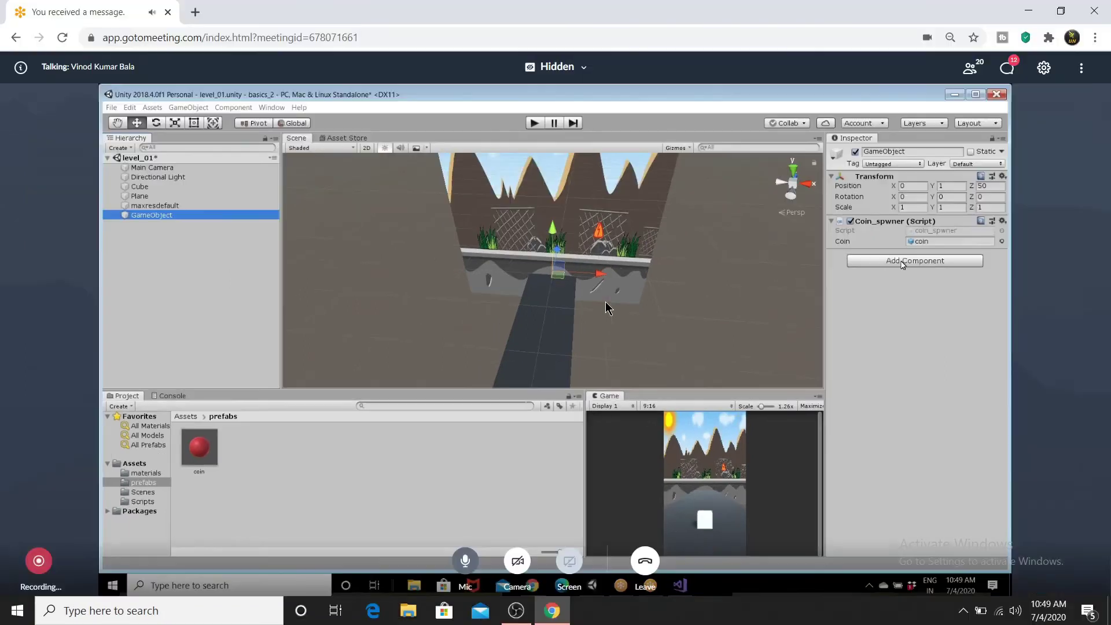
left_click(529, 621)
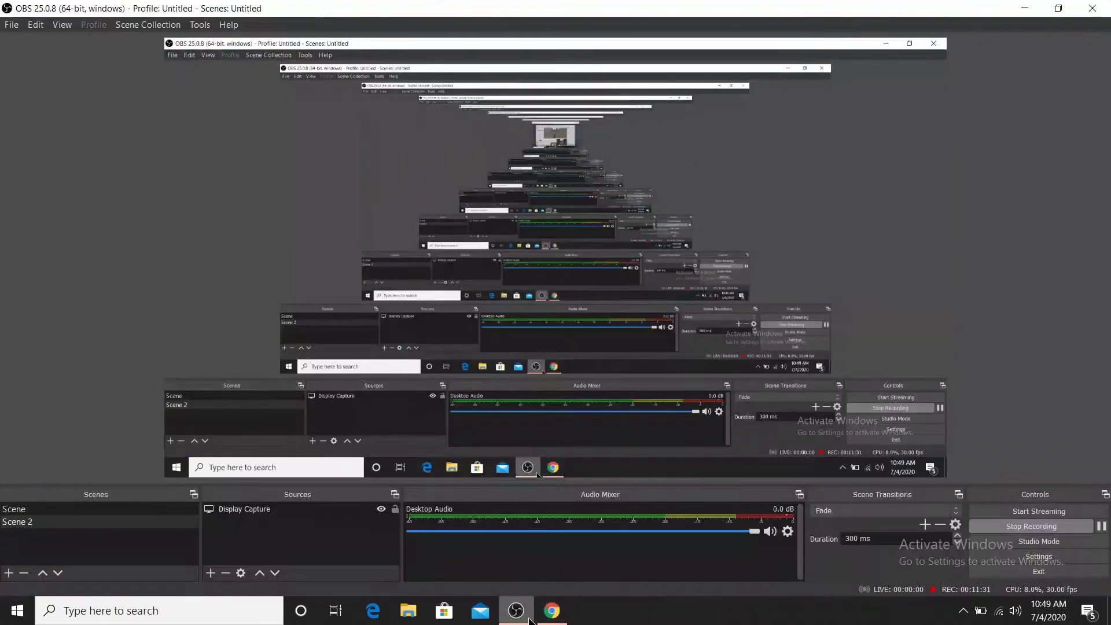
left_click(555, 622)
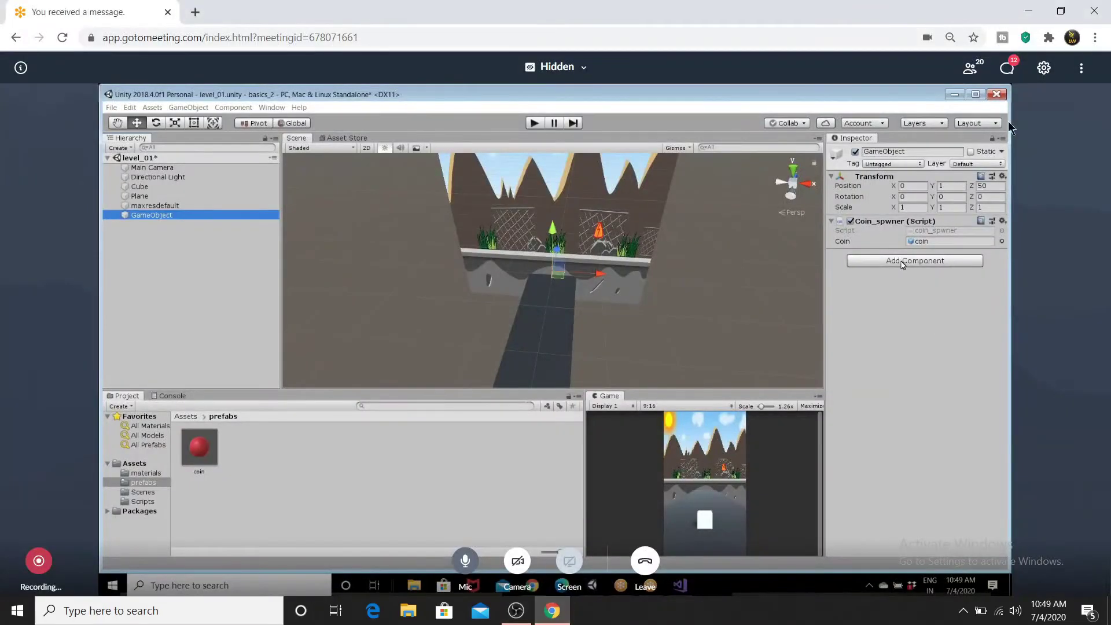
left_click(1084, 68)
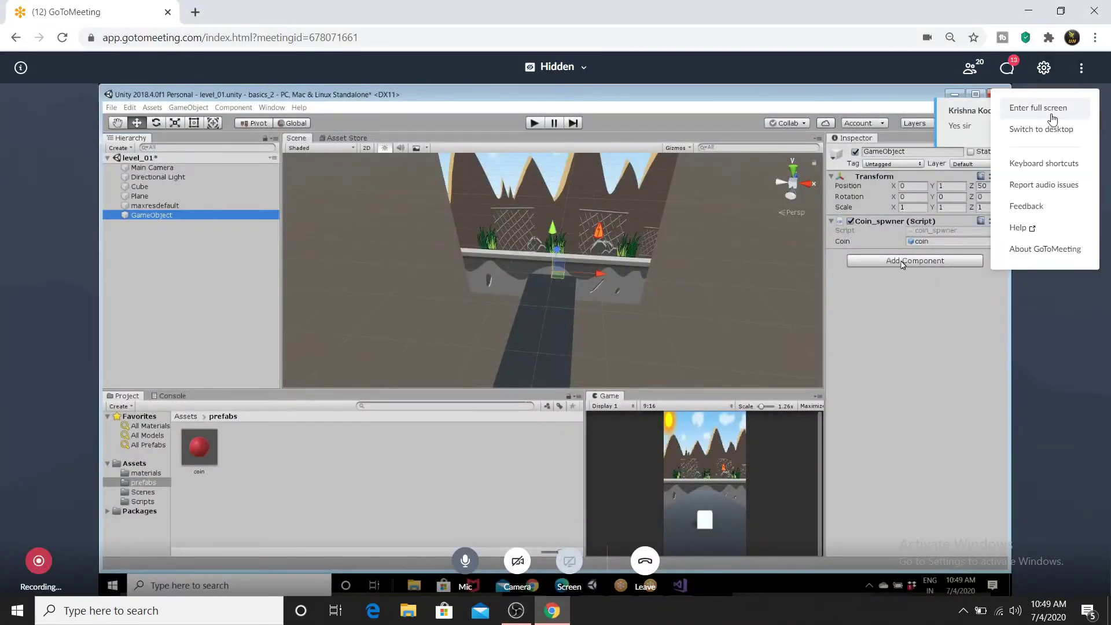
left_click(1051, 110)
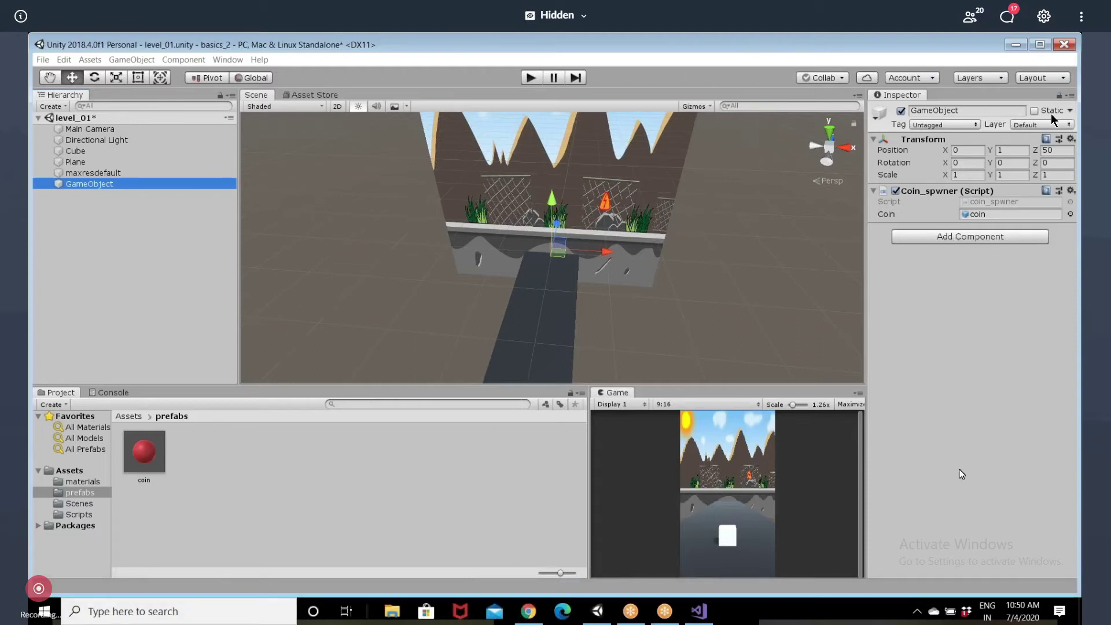
Review the coinmove and destroy scripts, then return to coin_spwner.cs in Visual Studio
left_click(699, 611)
left_click(204, 294)
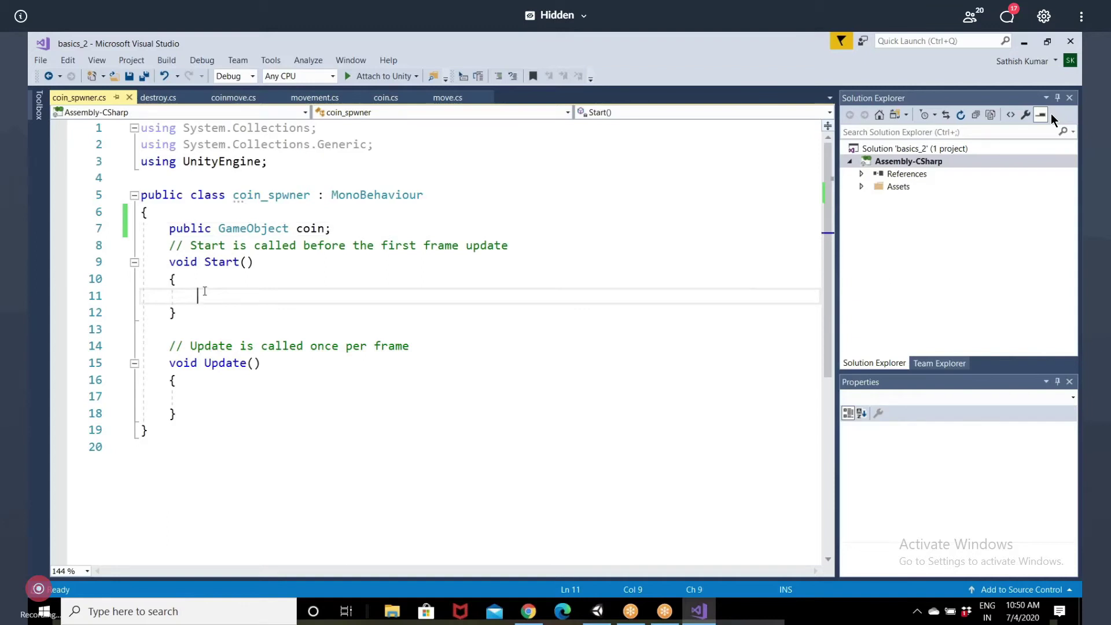
left_click(241, 98)
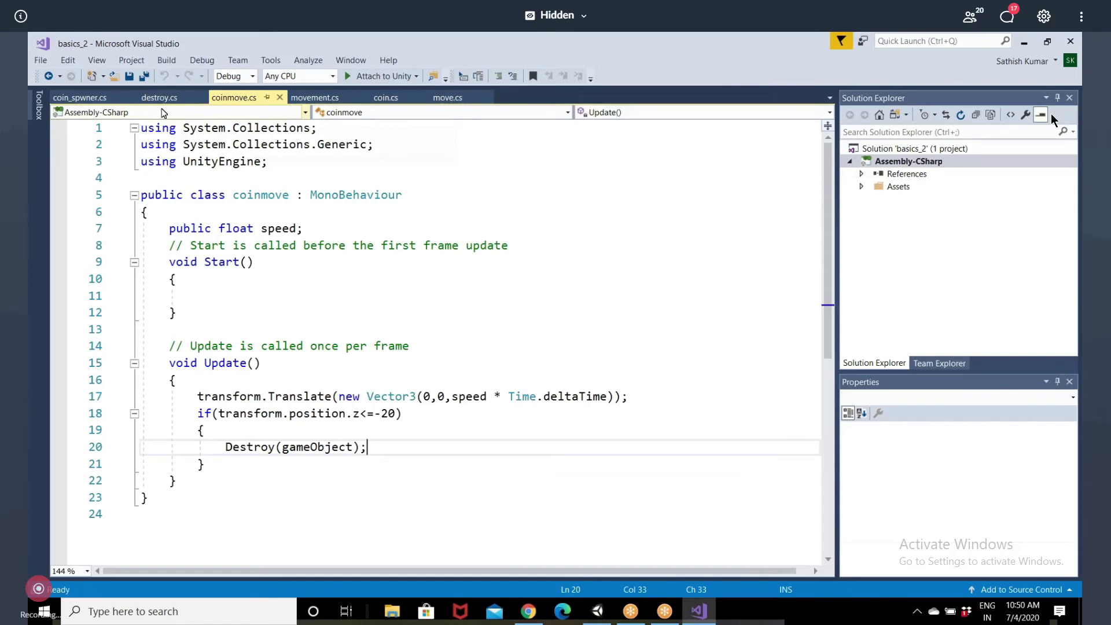
left_click(386, 99)
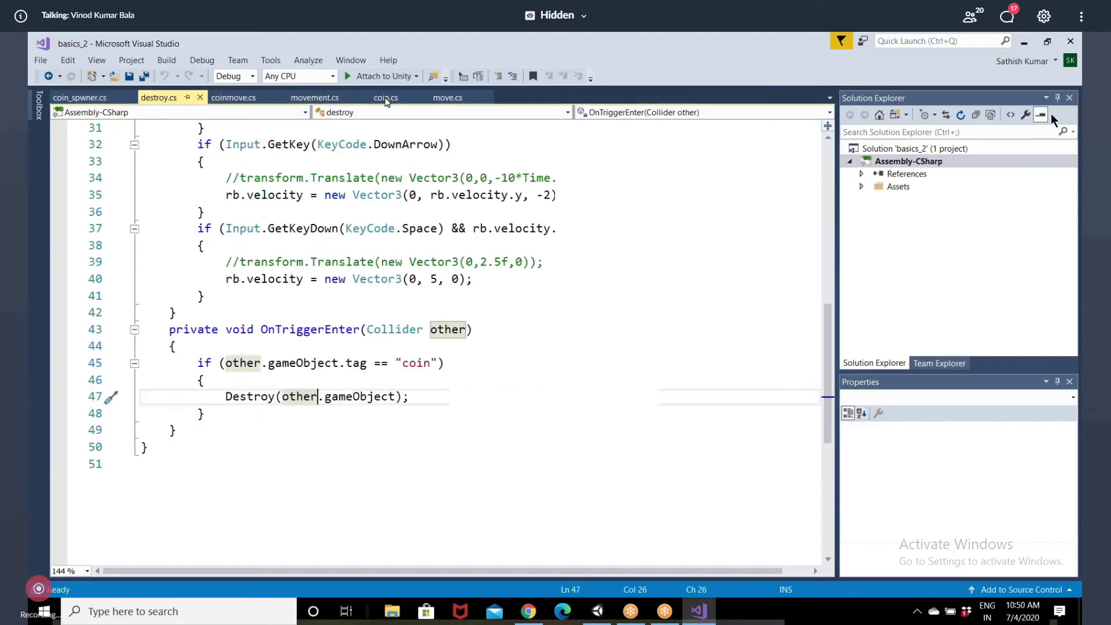
left_click(93, 98)
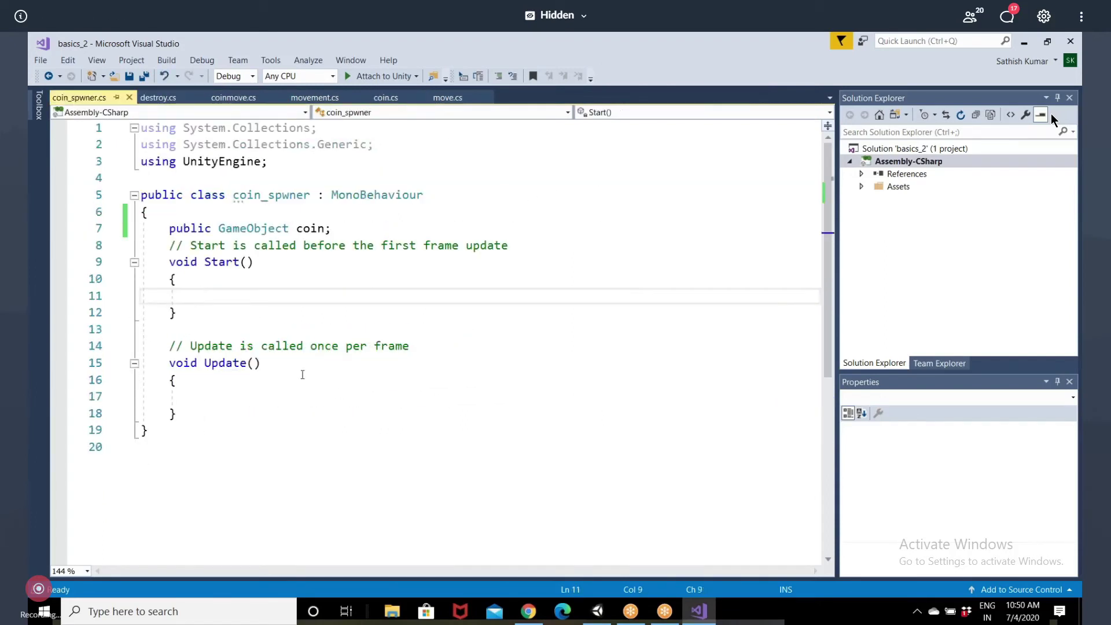
scroll(257, 395, "down", 1)
scroll(257, 394, "down", 1)
scroll(249, 324, "down", 1)
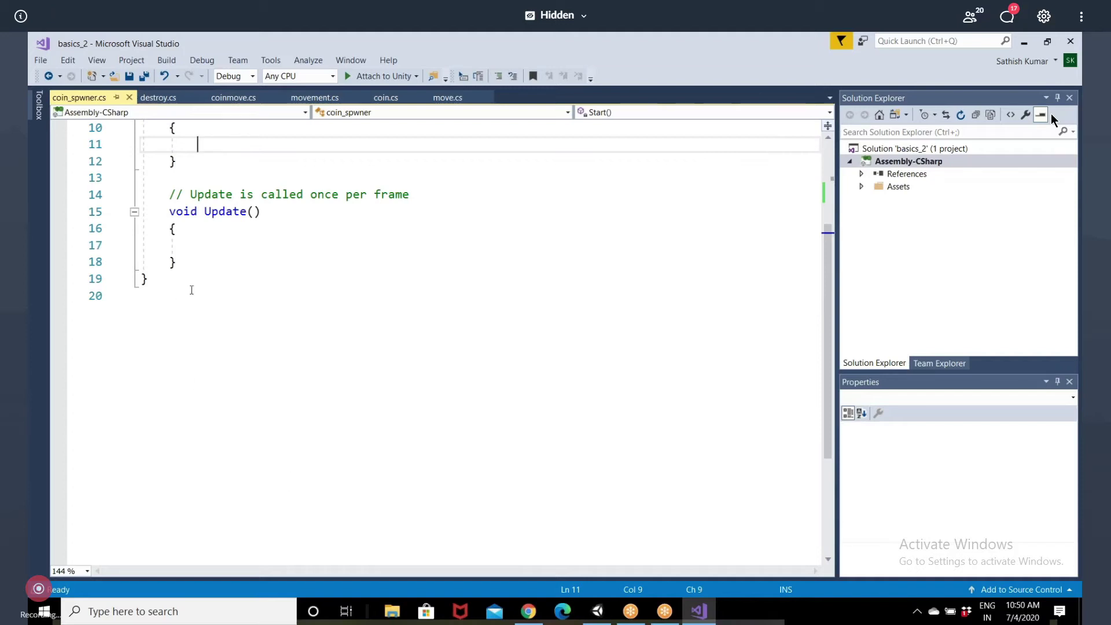
Begin the call 'Instantiate(coin,' inside Update() of coin_spwner.cs
left_click(214, 244)
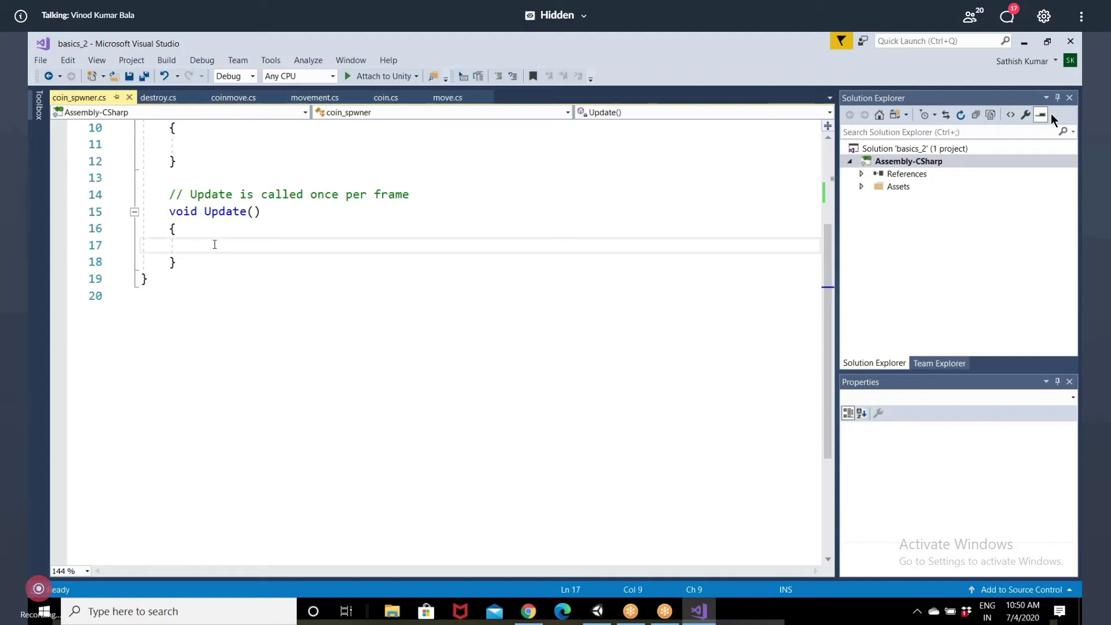
type("in")
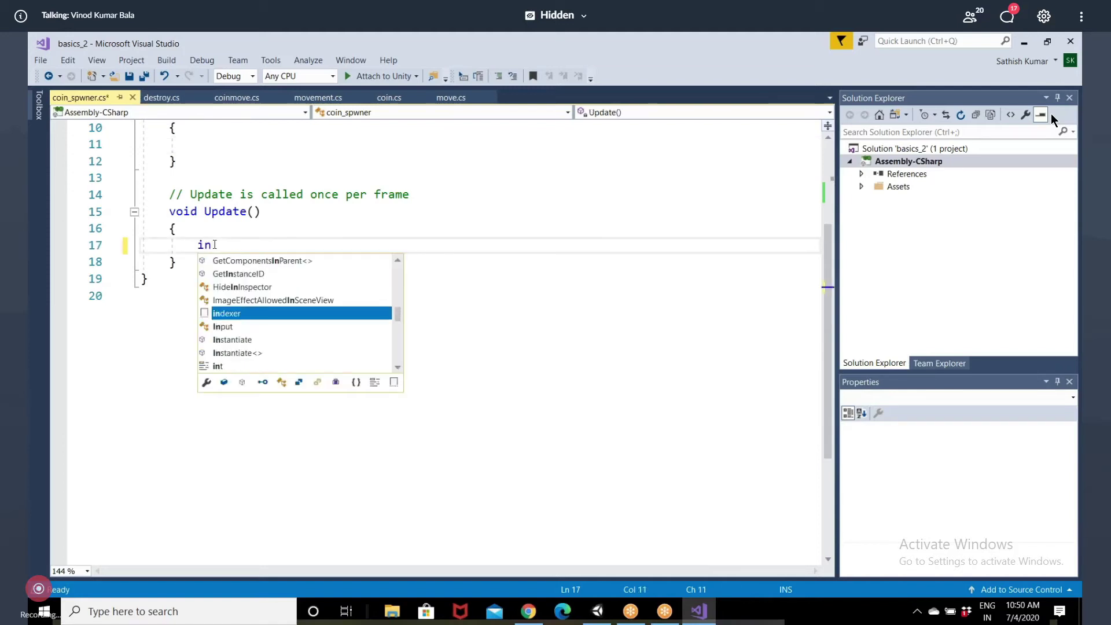
type("sa")
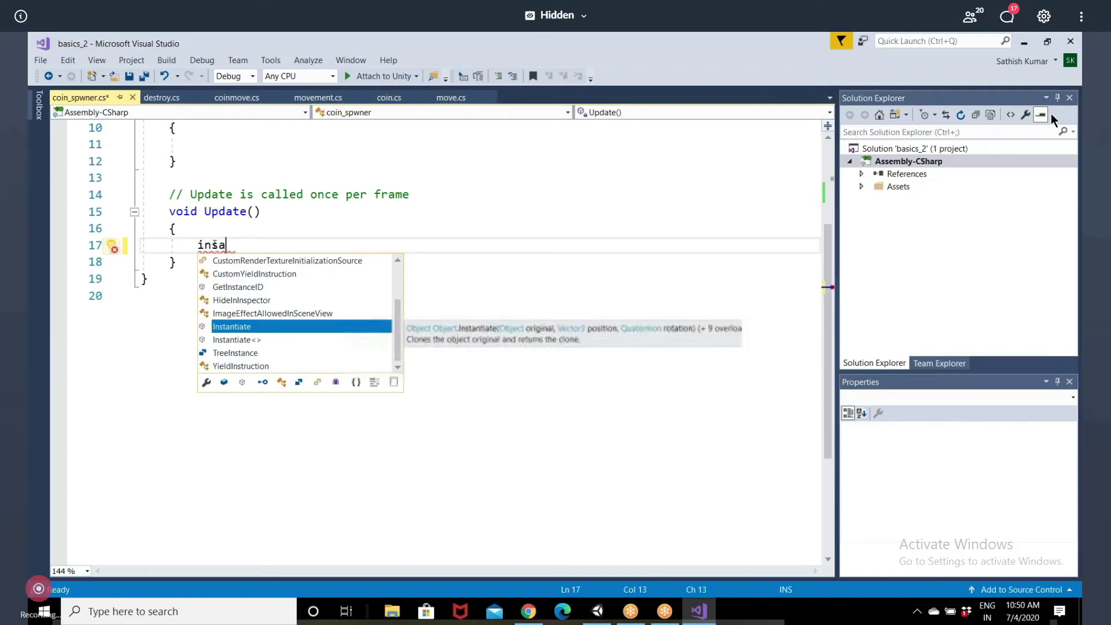
key("Escape")
type("(")
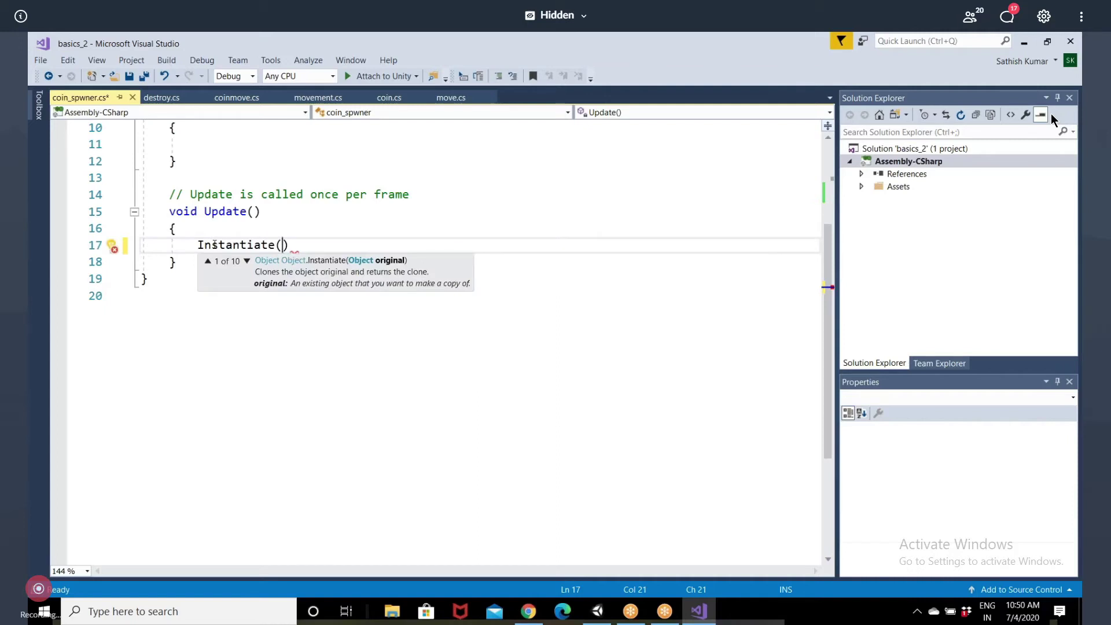
scroll(214, 244, "up", 1)
scroll(214, 244, "up", 1)
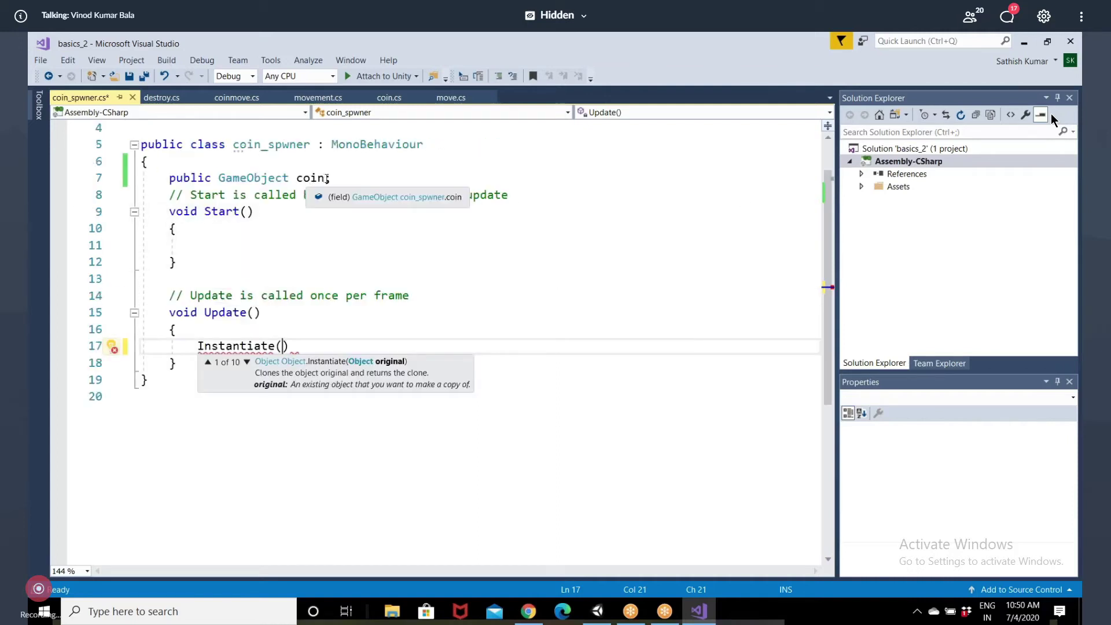
type("co")
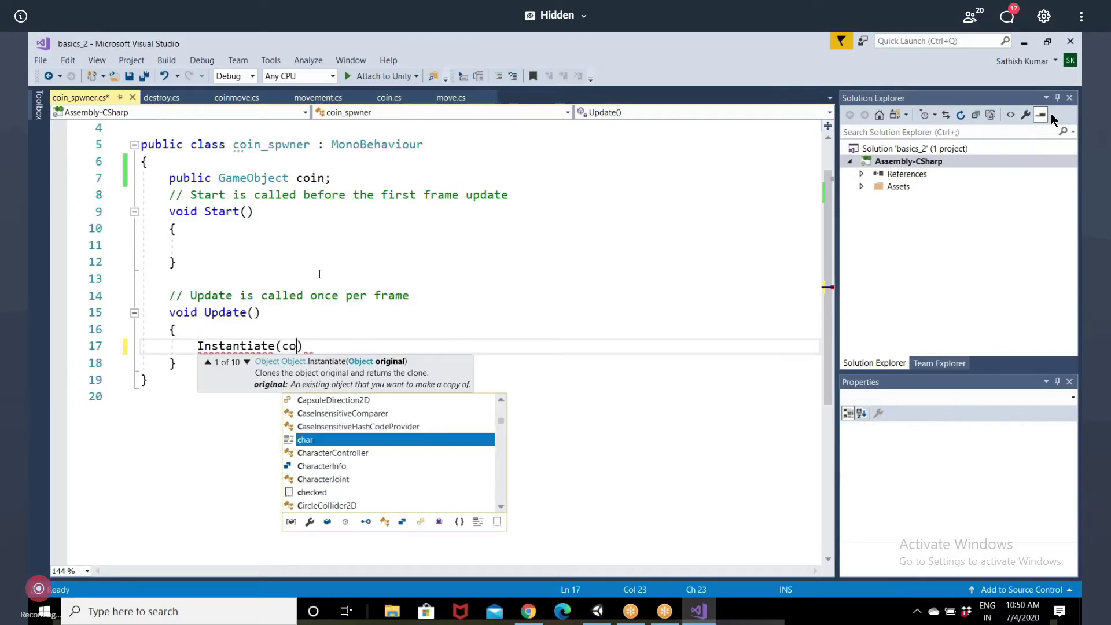
type("in")
key("Escape")
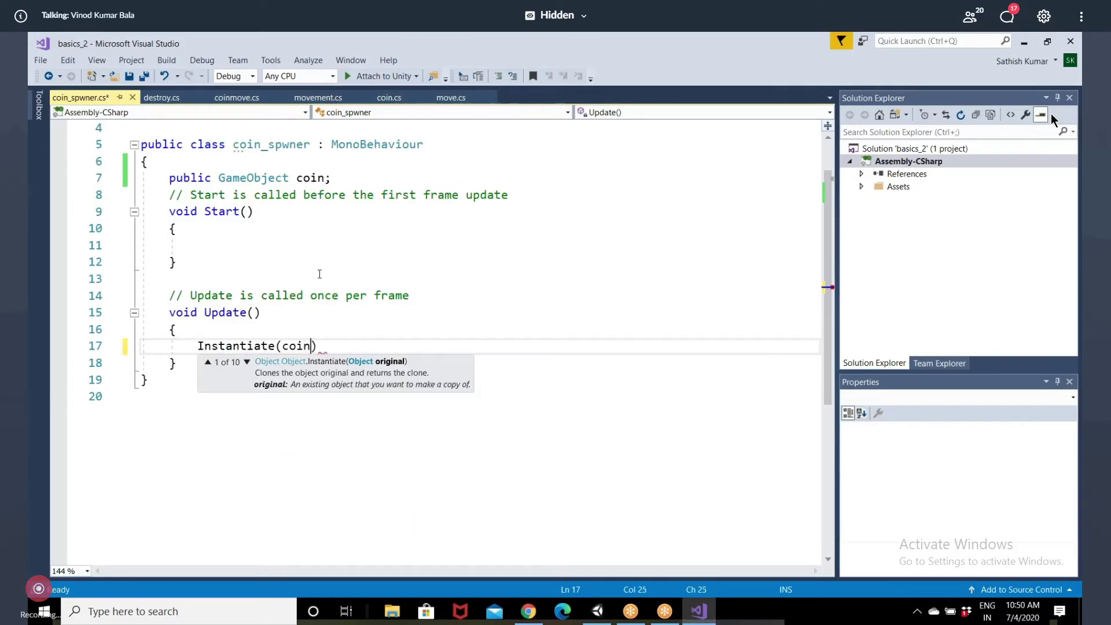
type(",")
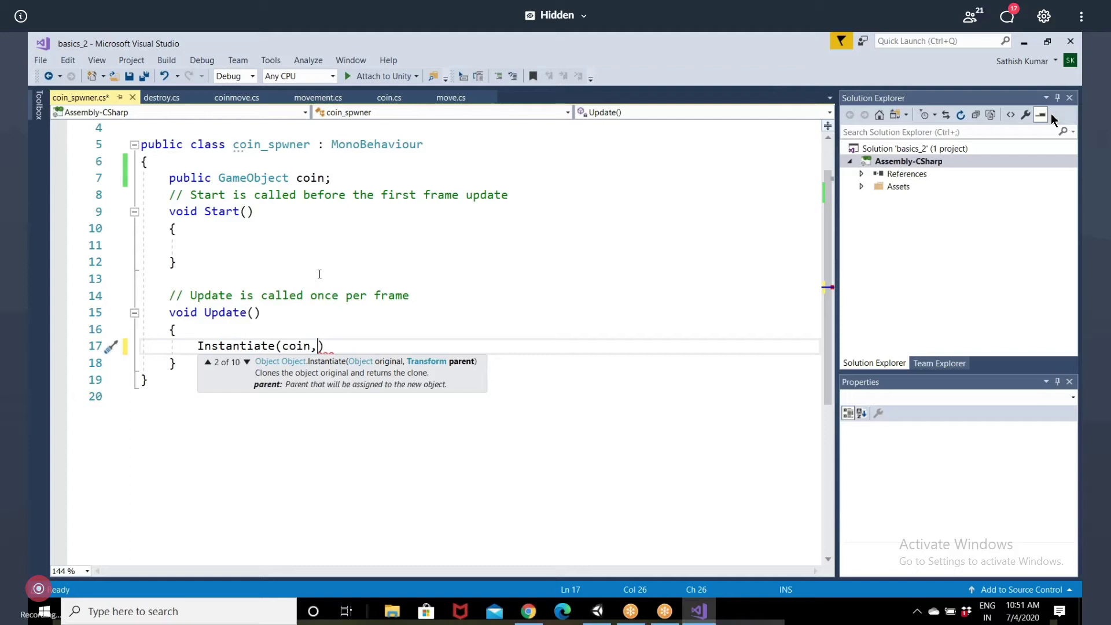
Complete the line as Instantiate(coin, transform.position, Quaternion.identity);
type("tr")
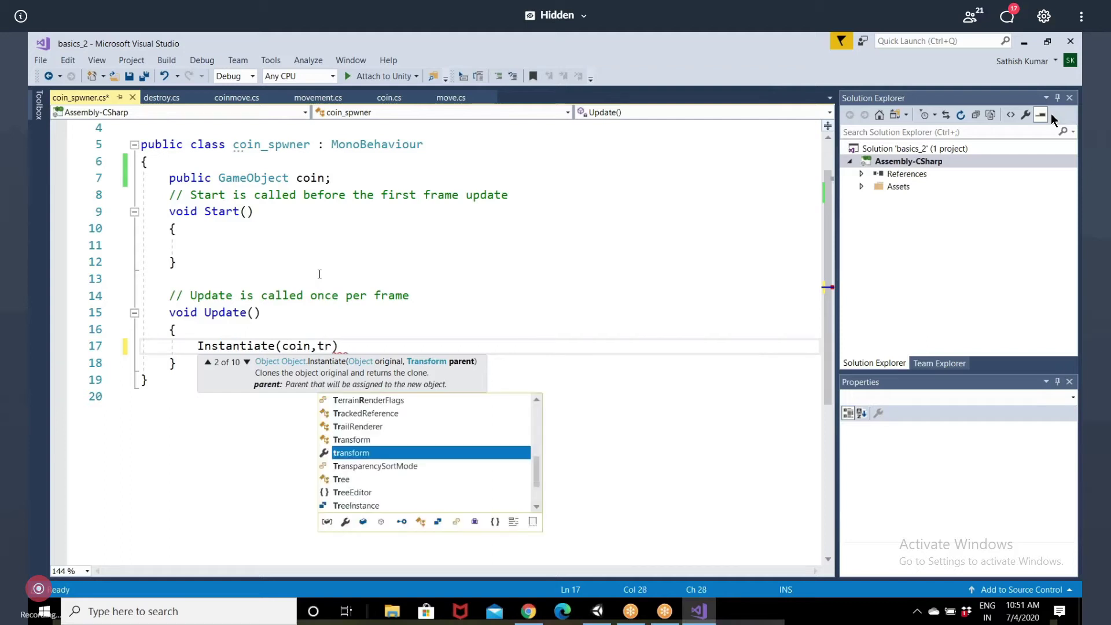
type(".po")
key("Tab")
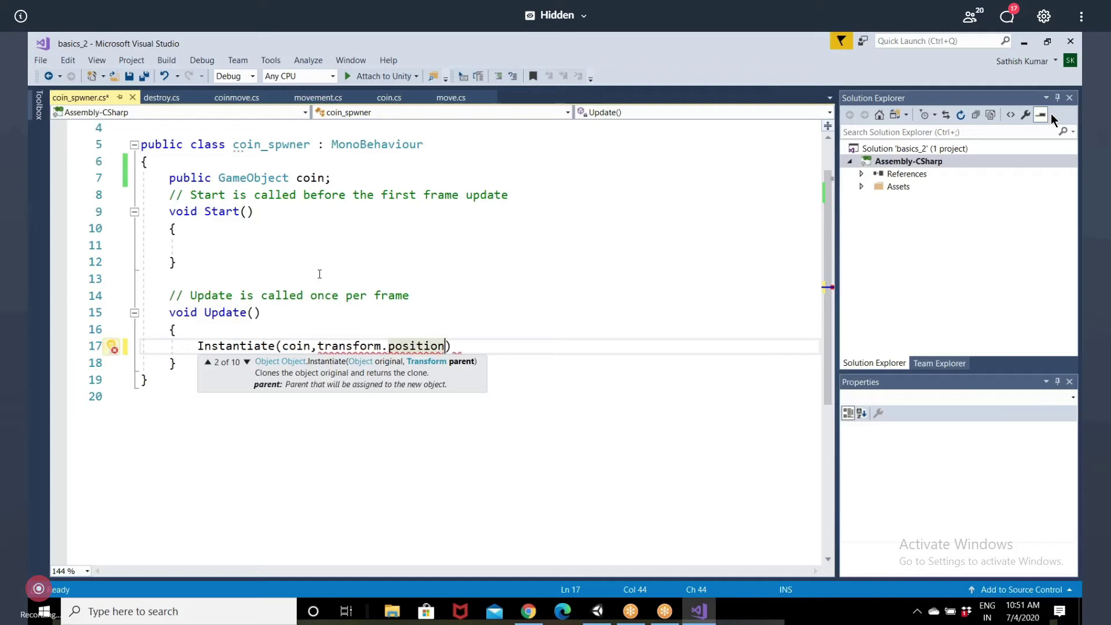
type(",")
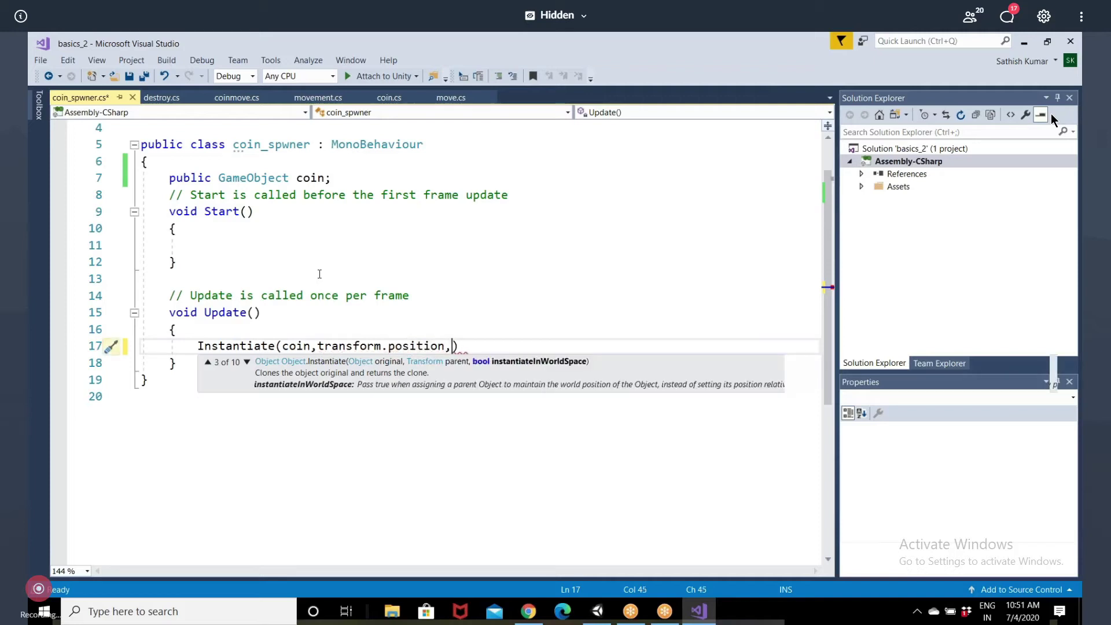
key("BackSpace")
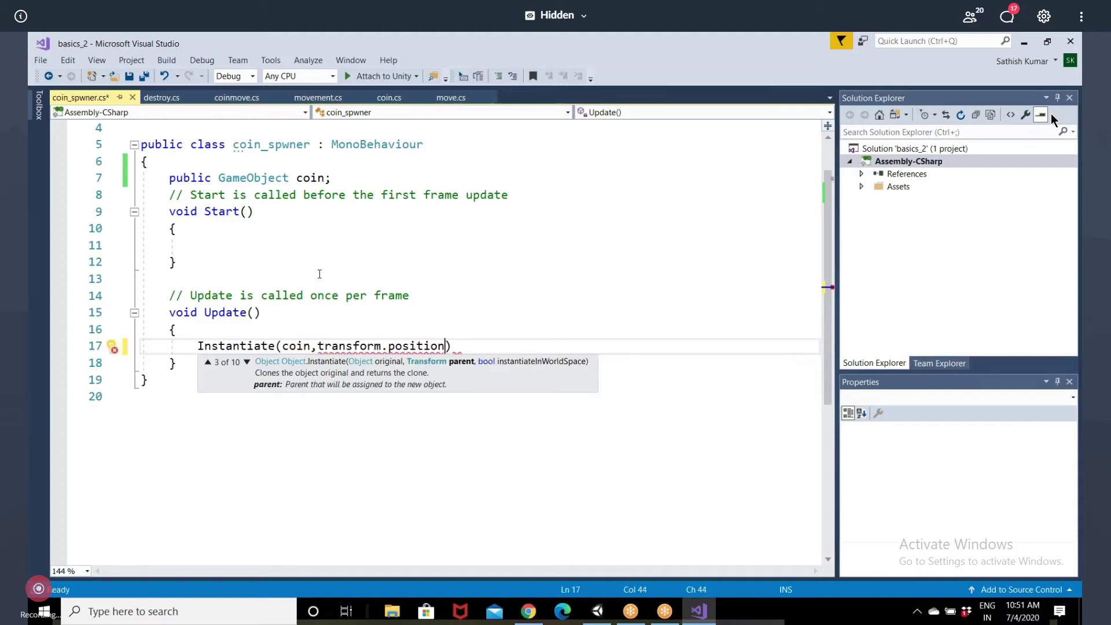
type(",")
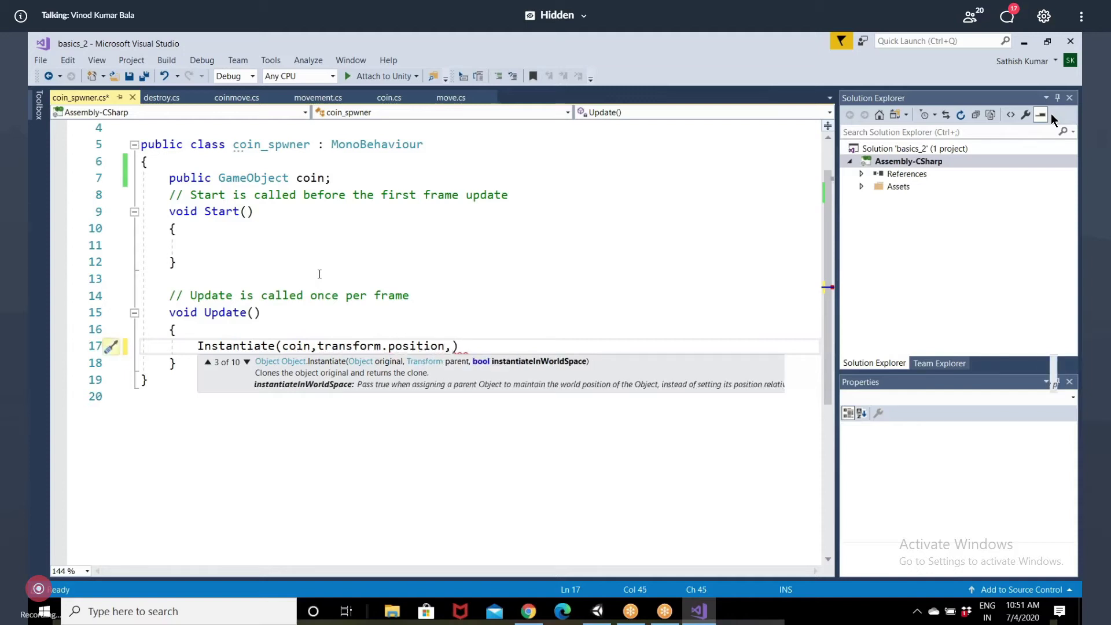
type("q")
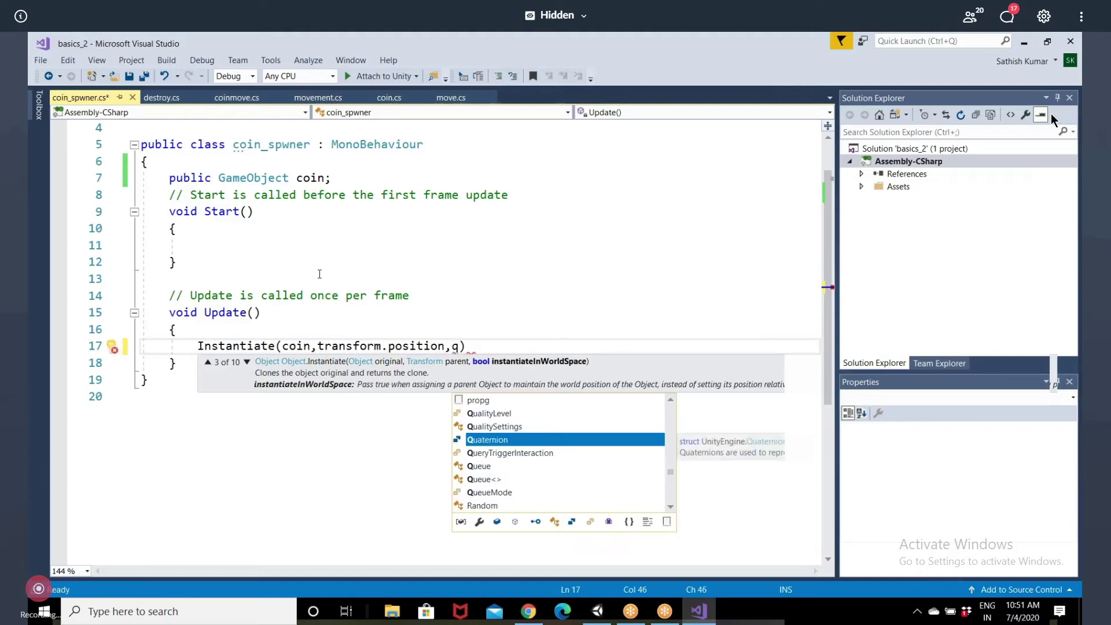
key("Tab")
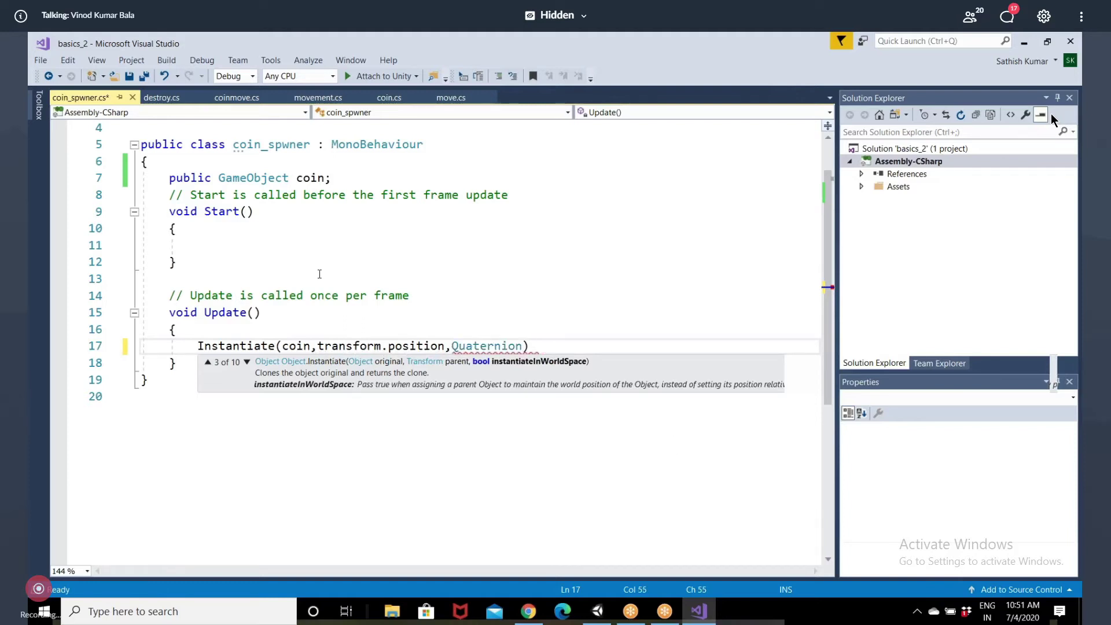
type(".i")
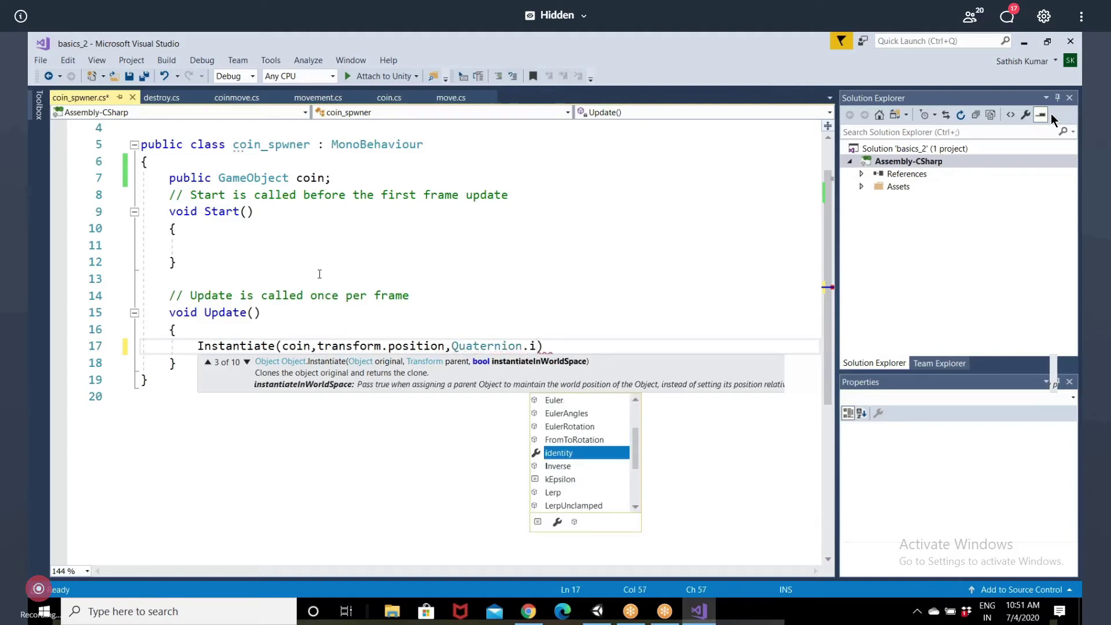
type("de")
key("Tab")
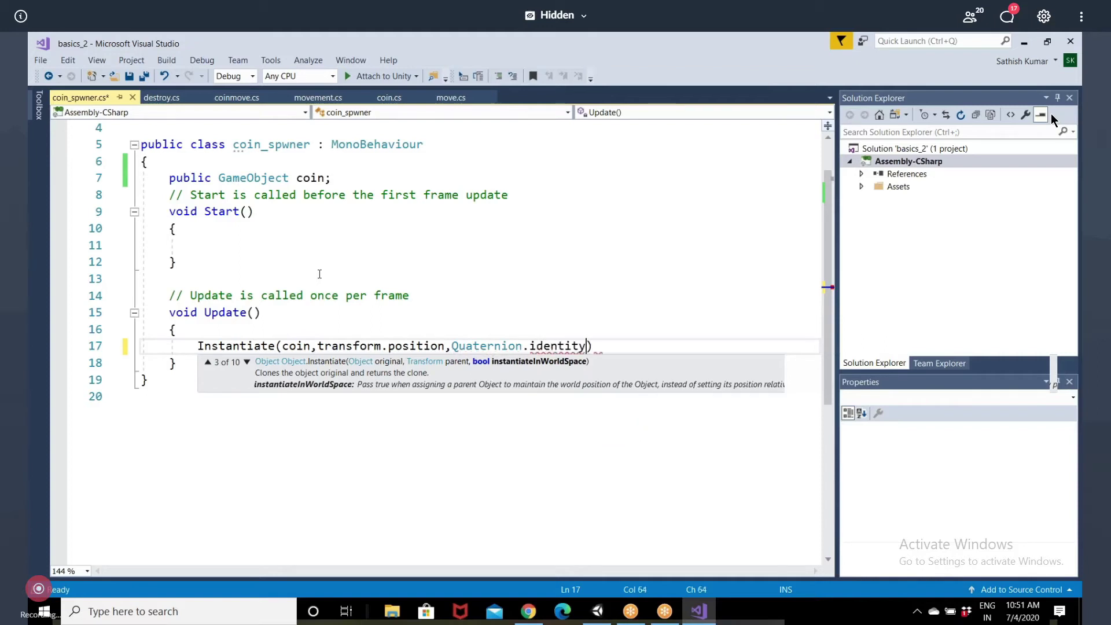
type(")")
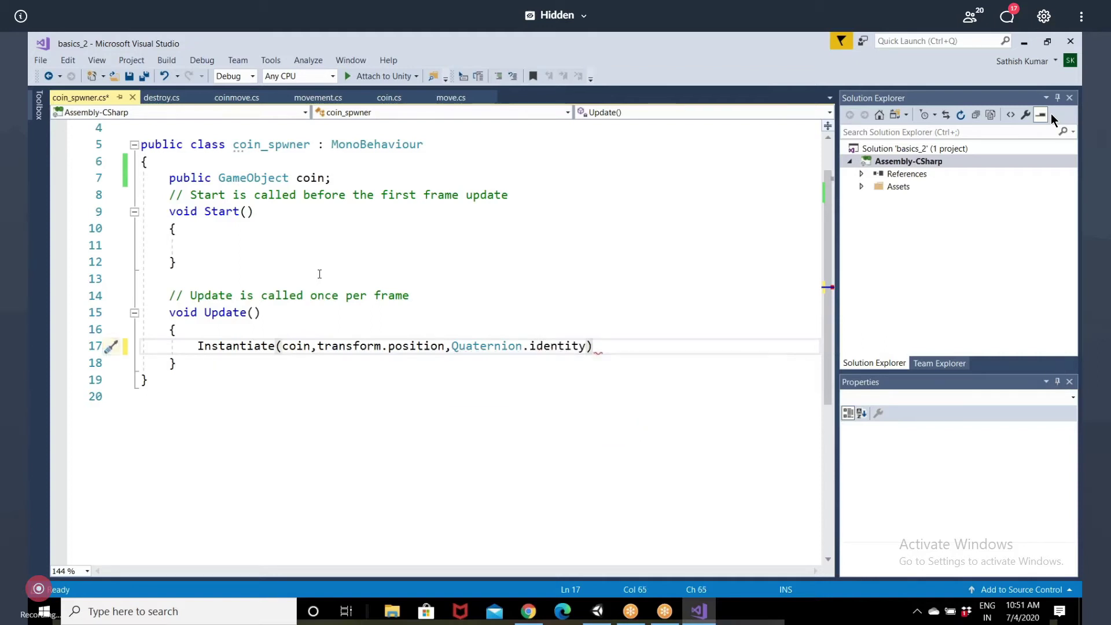
type(";")
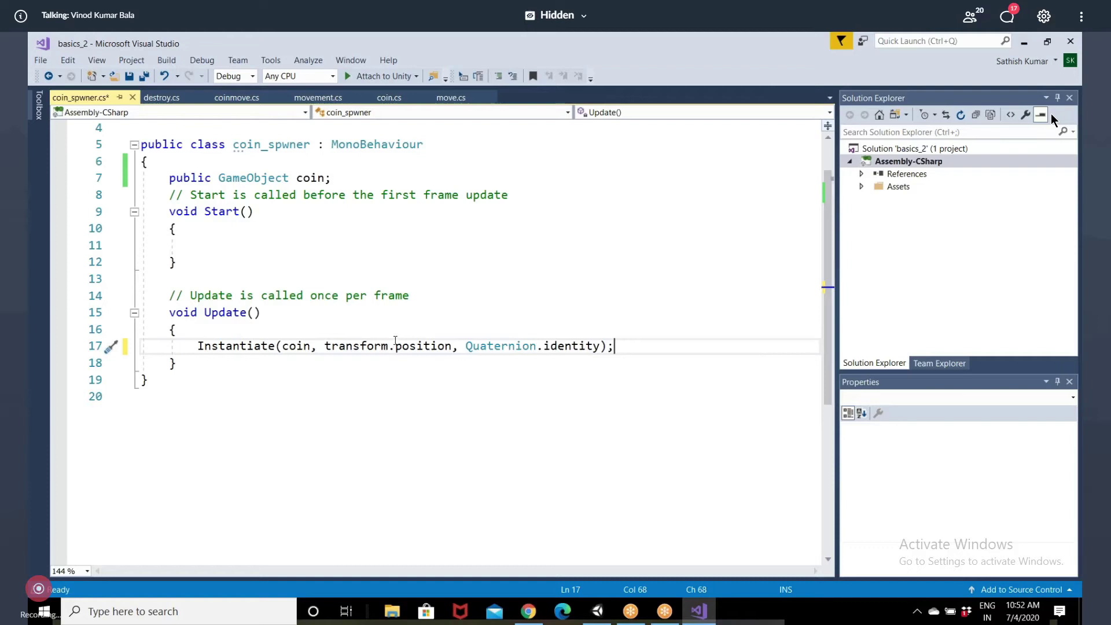
mouse_move(407, 351)
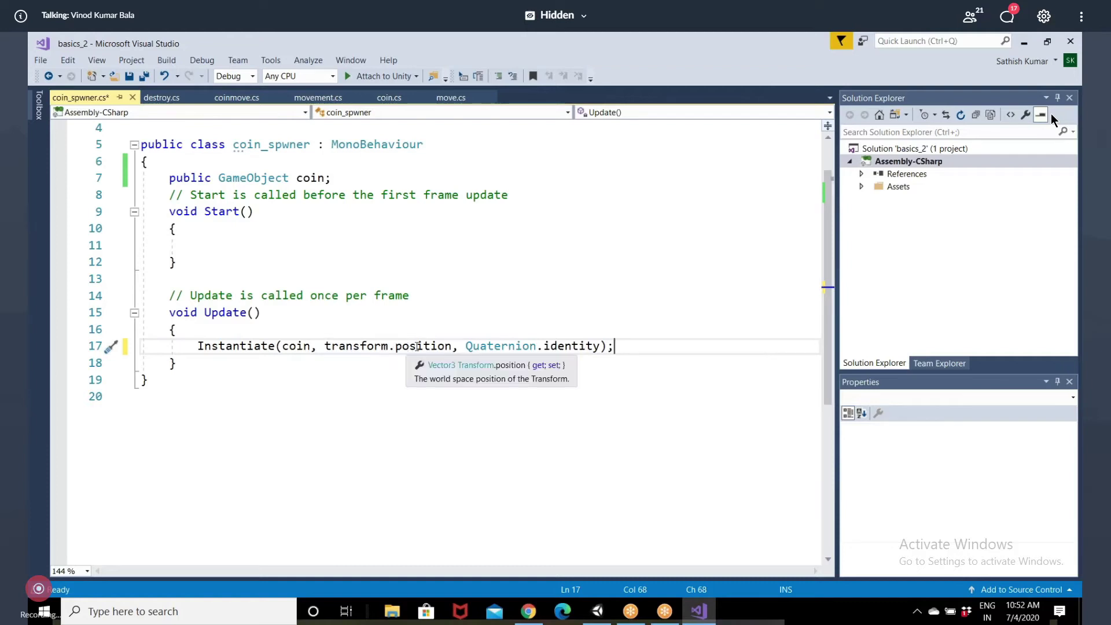
mouse_move(500, 350)
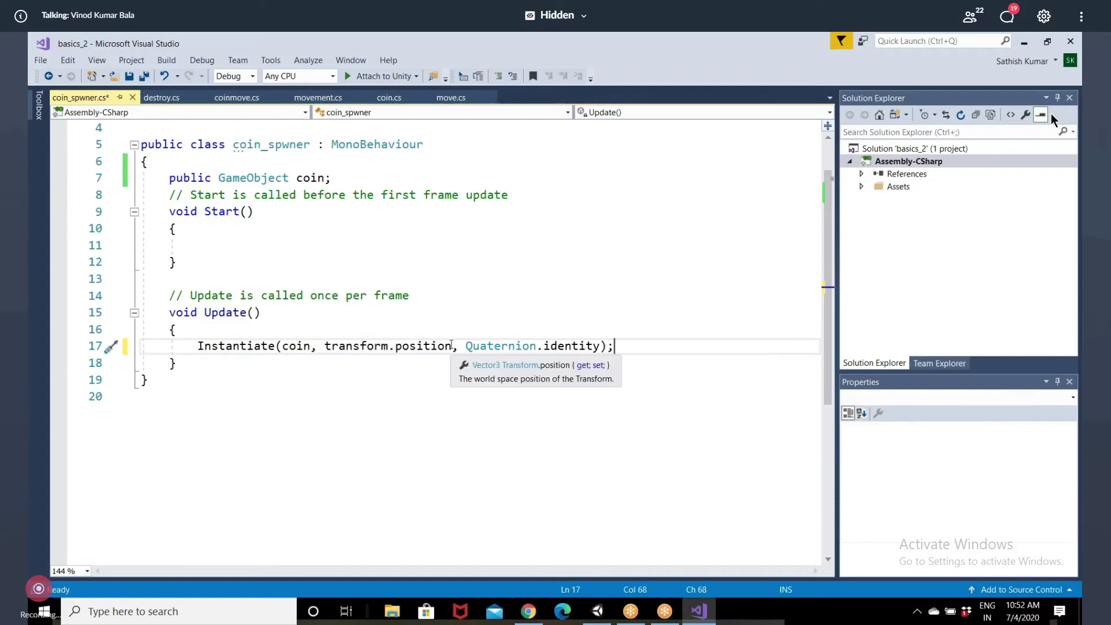
Save the coin_spwner.cs script
key("ctrl")
key("ctrl+s")
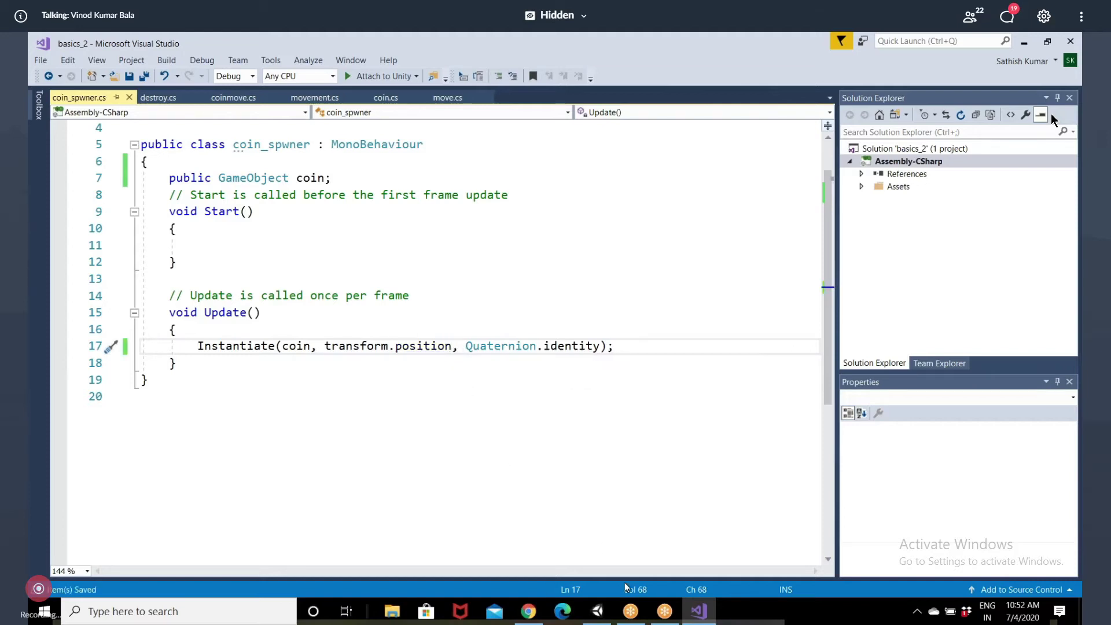
mouse_move(600, 612)
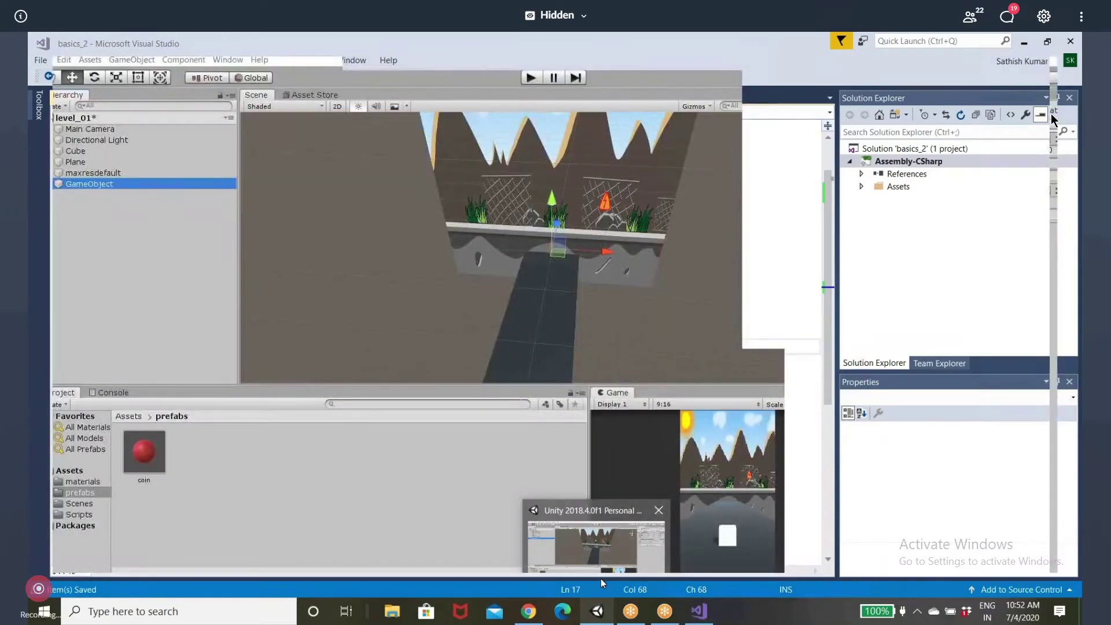
Frame the Cube in the Scene view, then test-run the game to watch coins spawning toward it
left_click(600, 579)
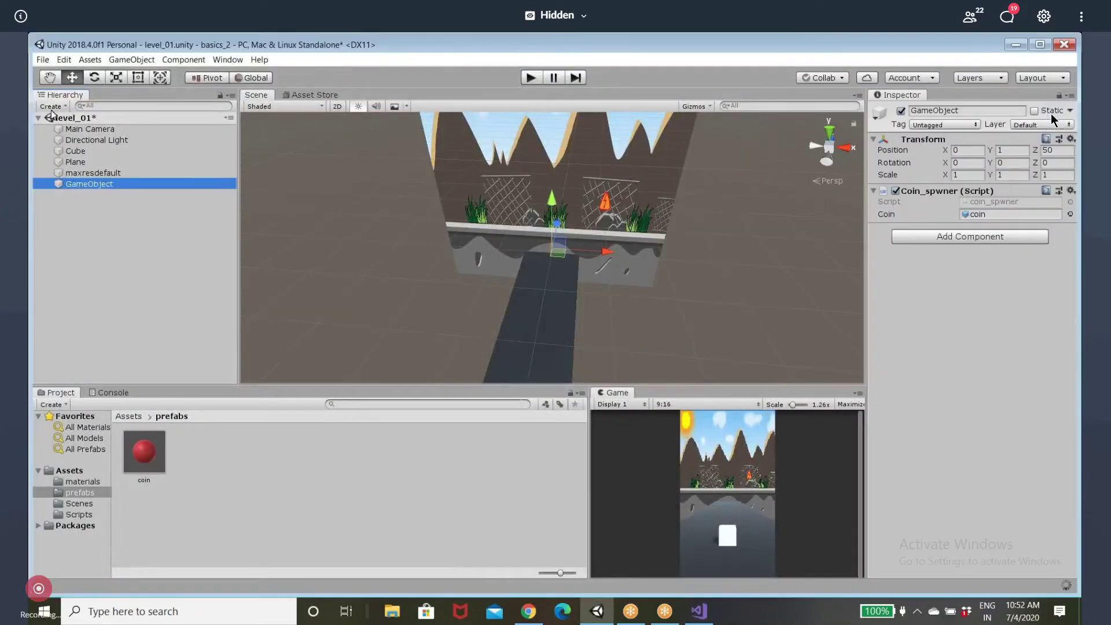
left_click(68, 153)
scroll(377, 247, "down", 1)
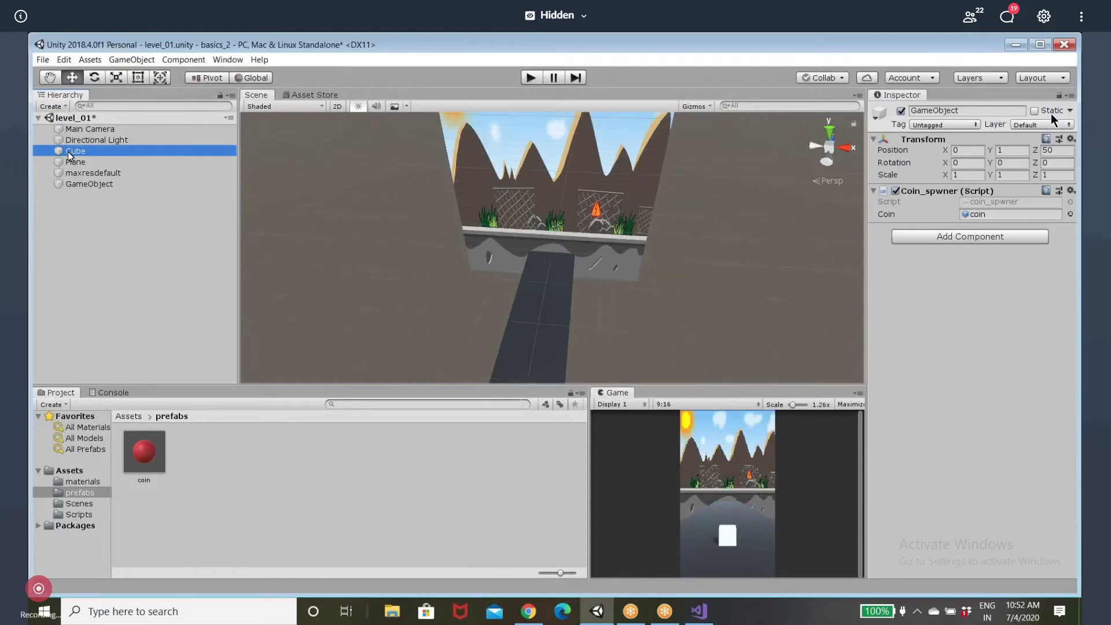
key("f")
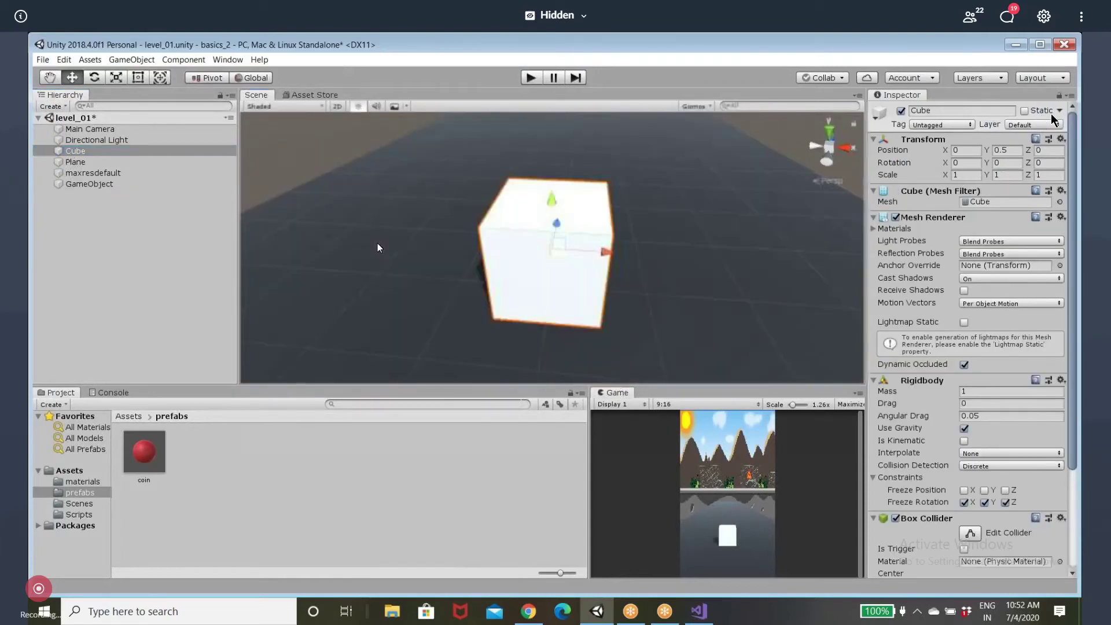
scroll(378, 243, "down", 2)
scroll(377, 243, "up", 1)
scroll(379, 238, "down", 1)
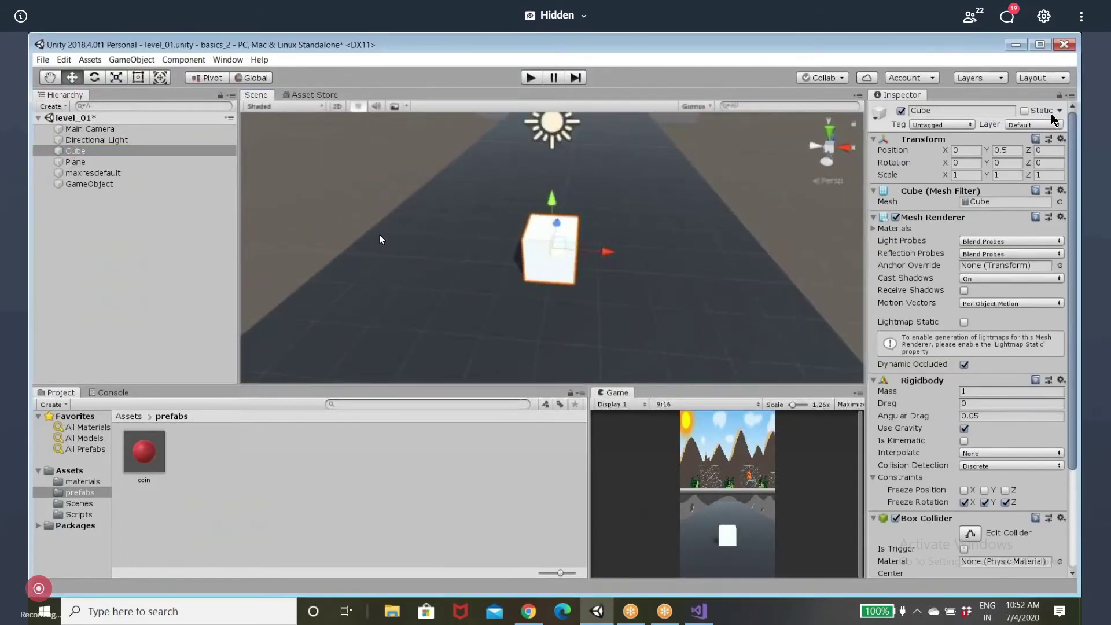
scroll(380, 238, "down", 1)
scroll(379, 238, "down", 1)
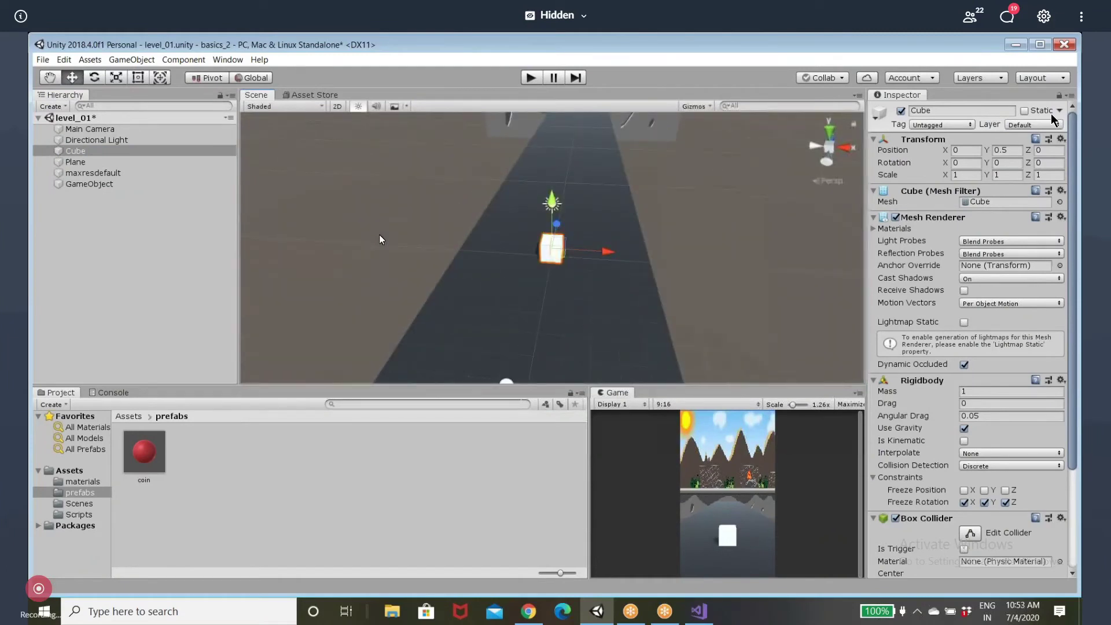
scroll(380, 237, "down", 1)
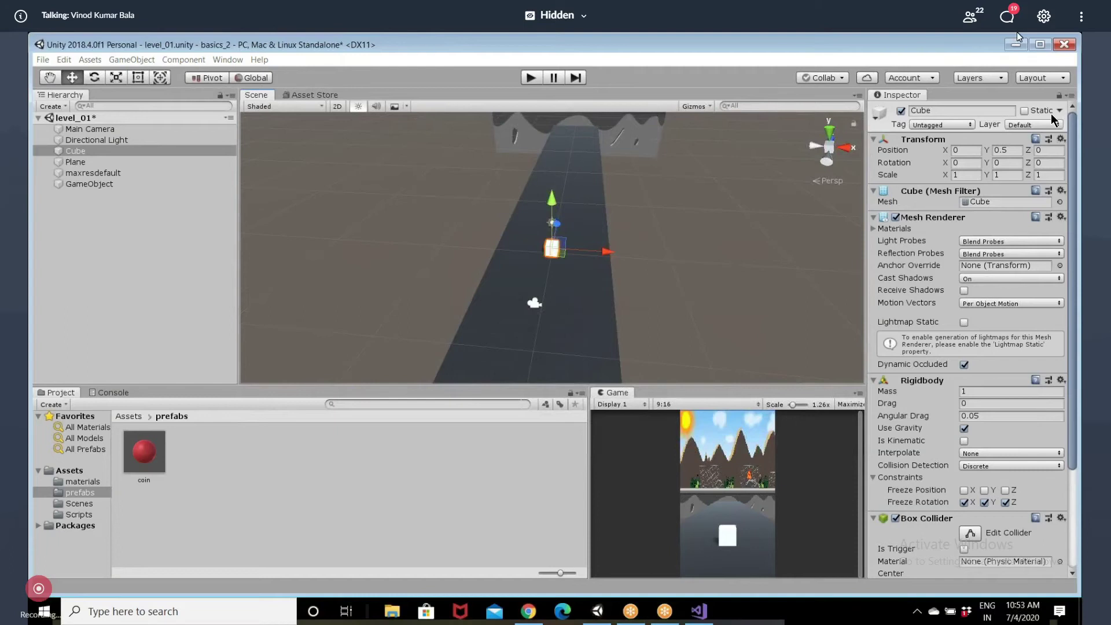
left_click(530, 78)
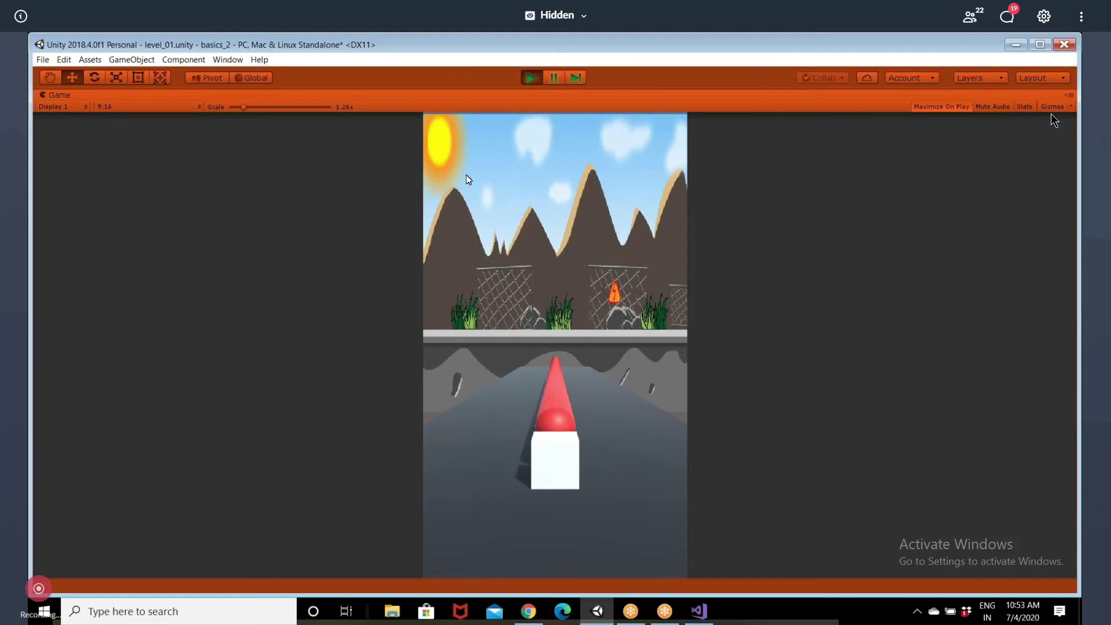
left_click(532, 79)
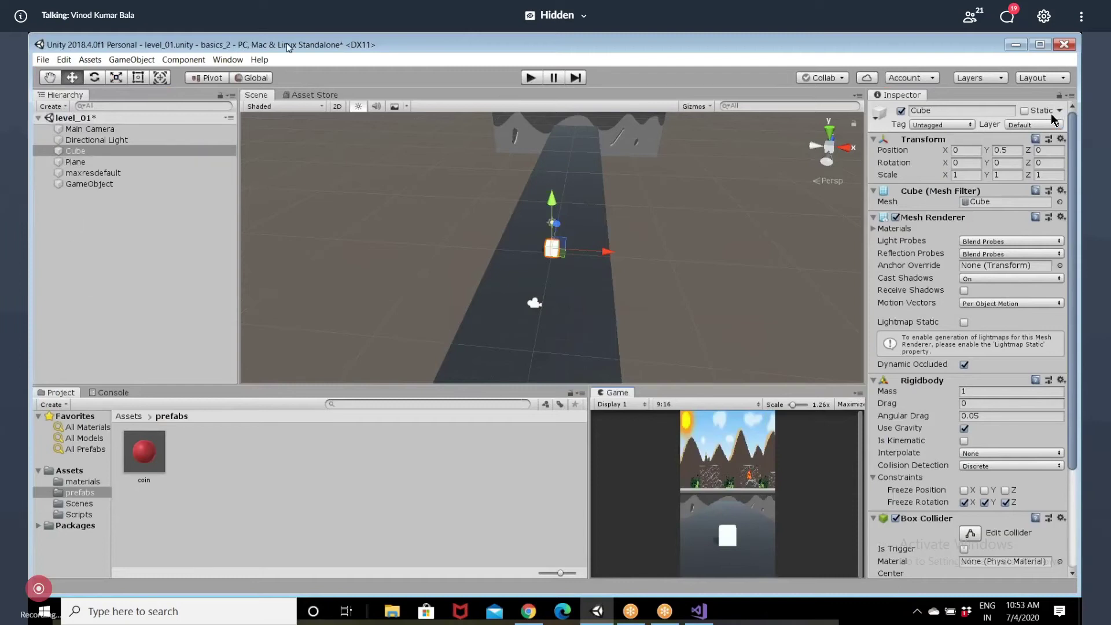
Run the level, steering the cube left and right with A and D through the coin stream, then stop
left_click(532, 79)
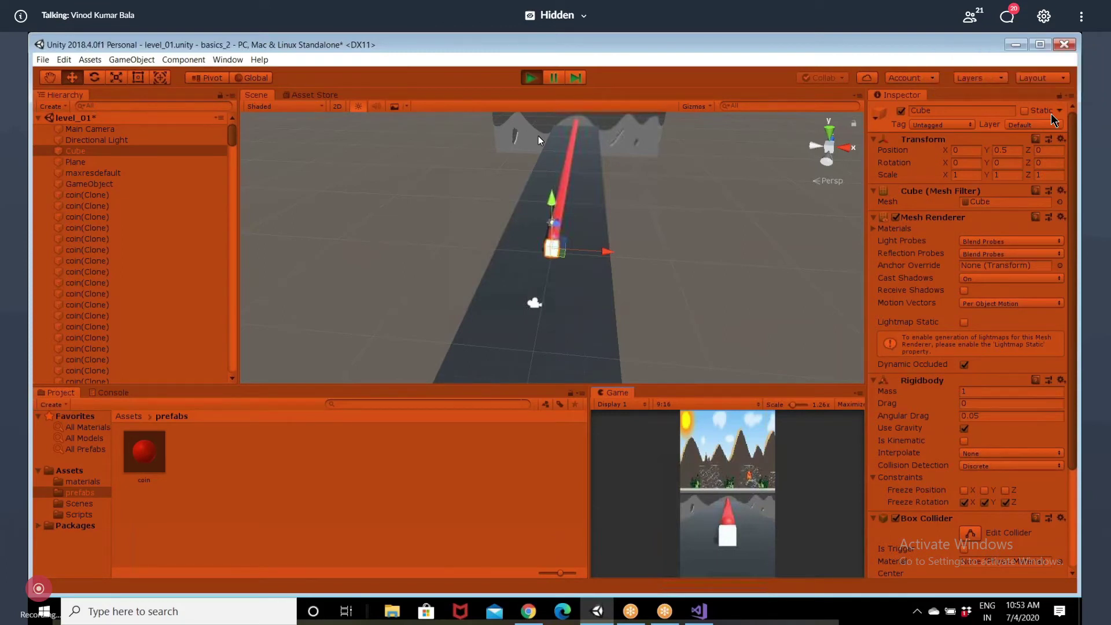
key("a")
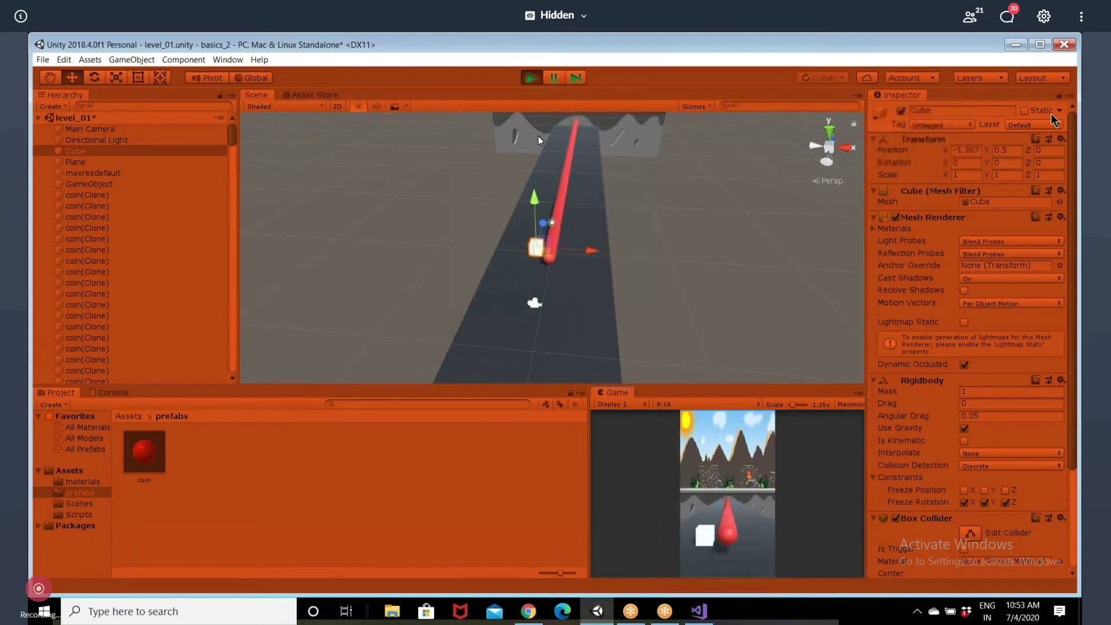
key("a")
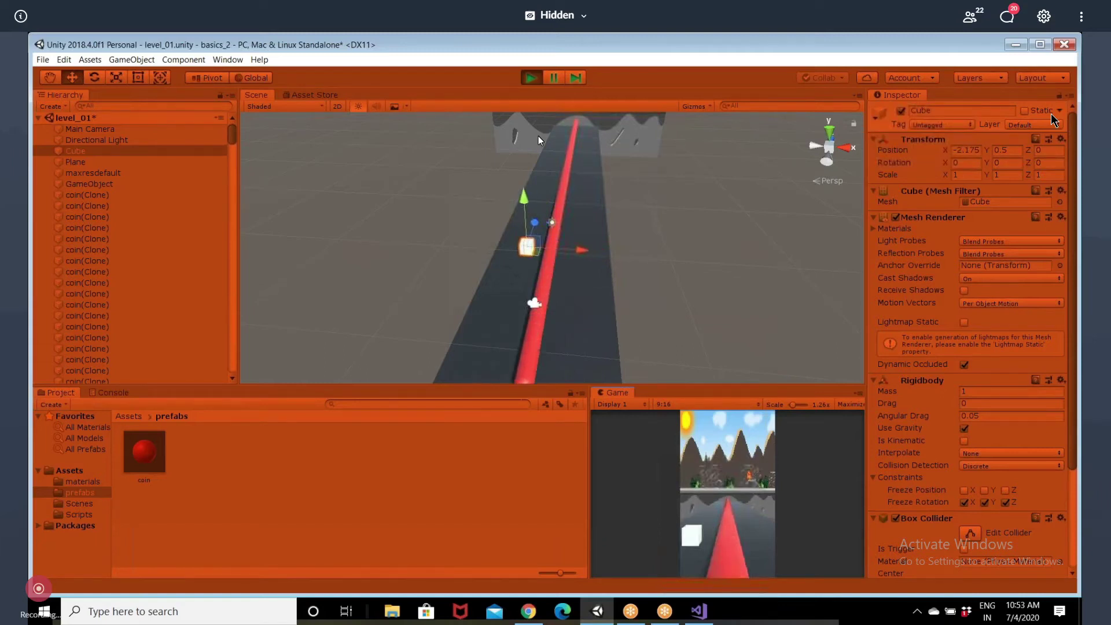
key("d")
key("d")
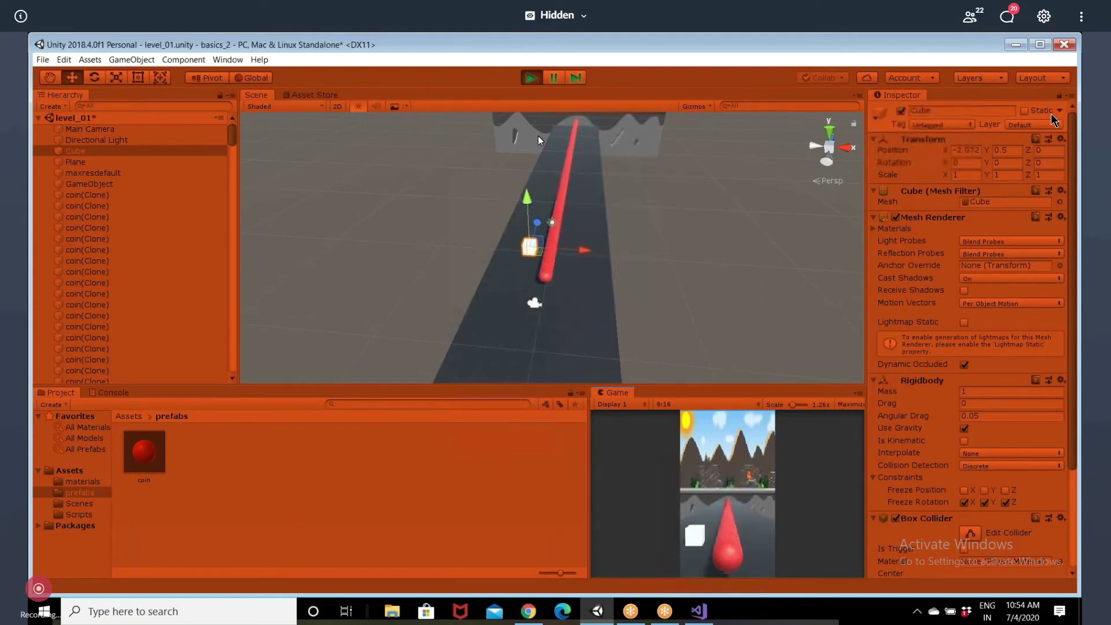
key("d")
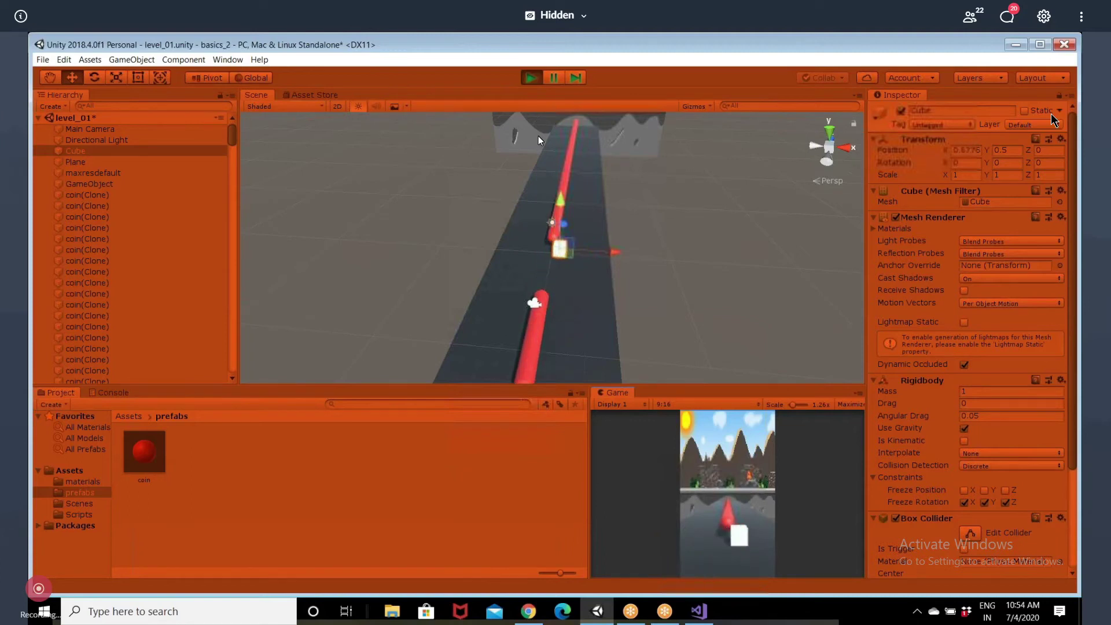
key("a")
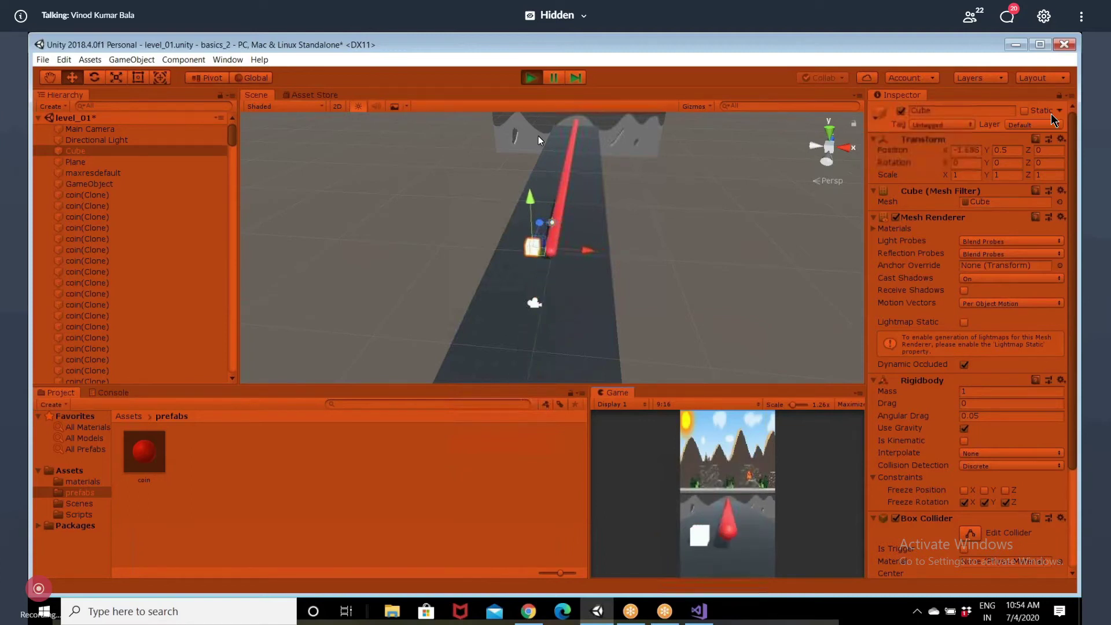
key("d")
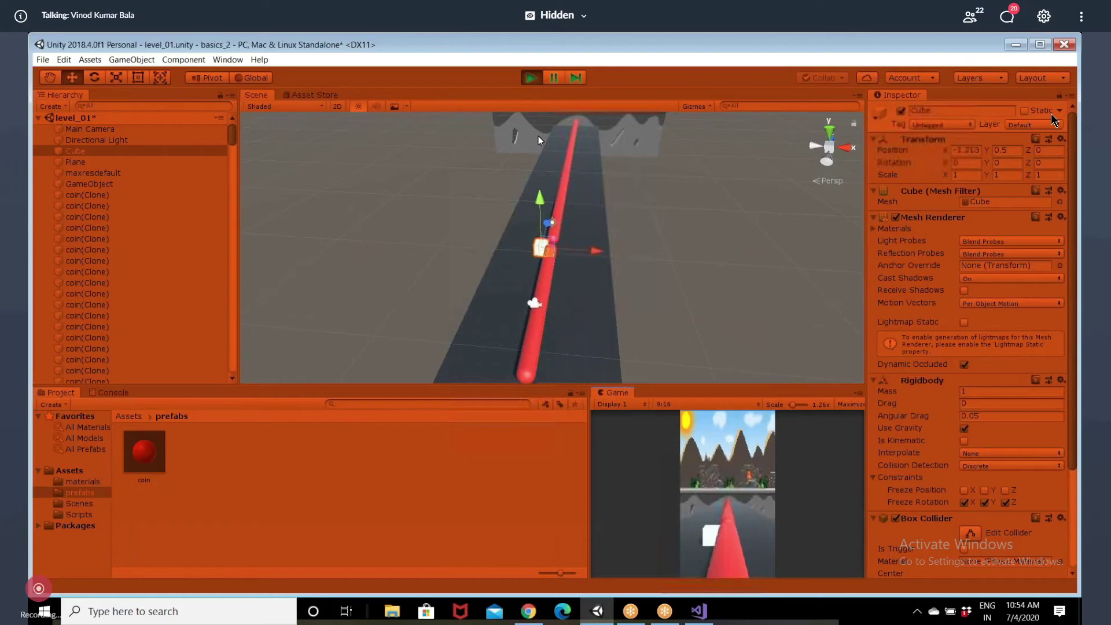
key("a")
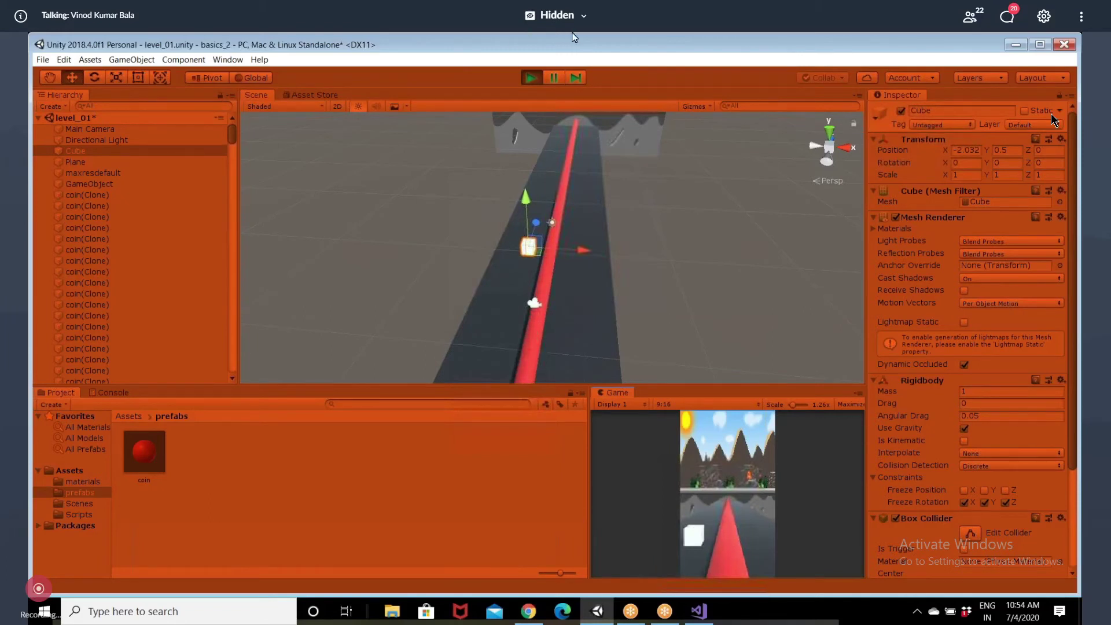
left_click(533, 78)
Back in Unity, drag the Cube into the Coin field of GameObject's coin_spwner component
left_click(700, 613)
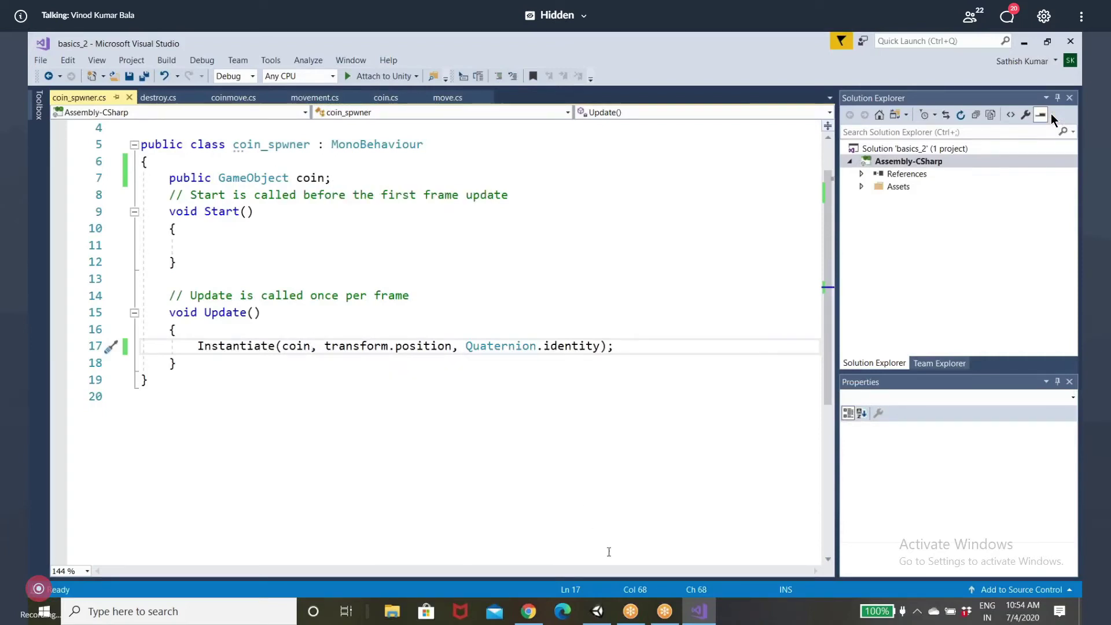
mouse_move(602, 618)
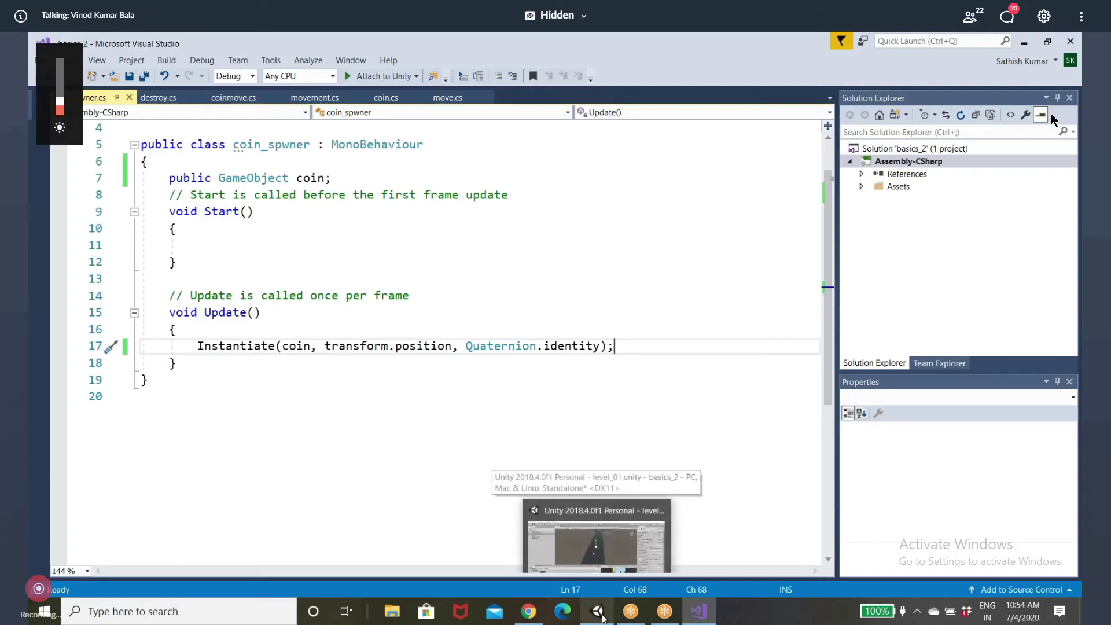
left_click(596, 544)
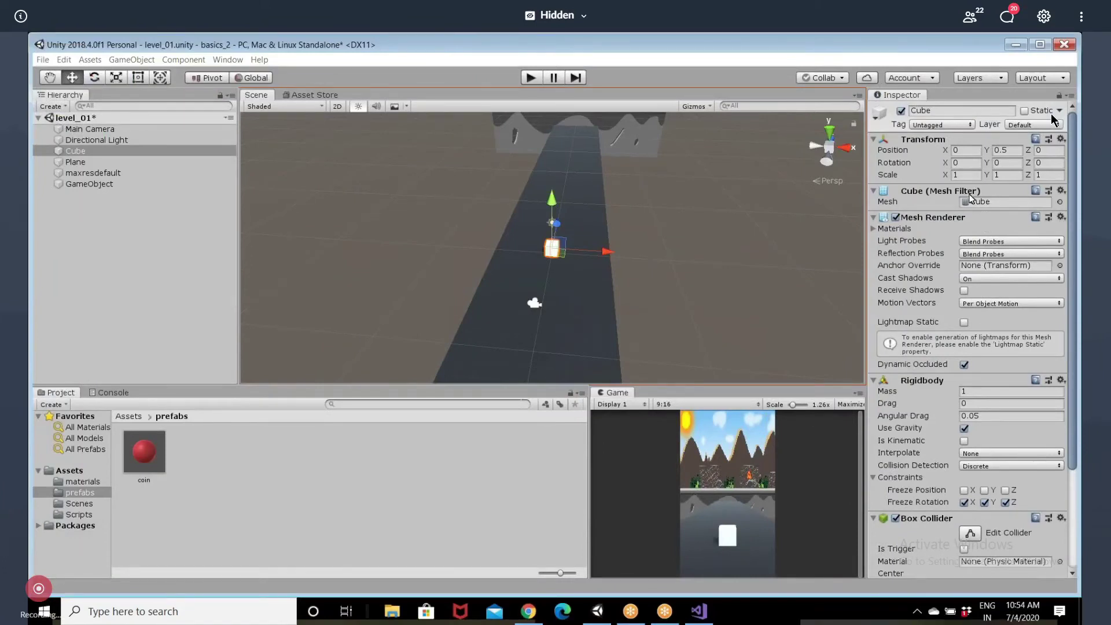
left_click(118, 185)
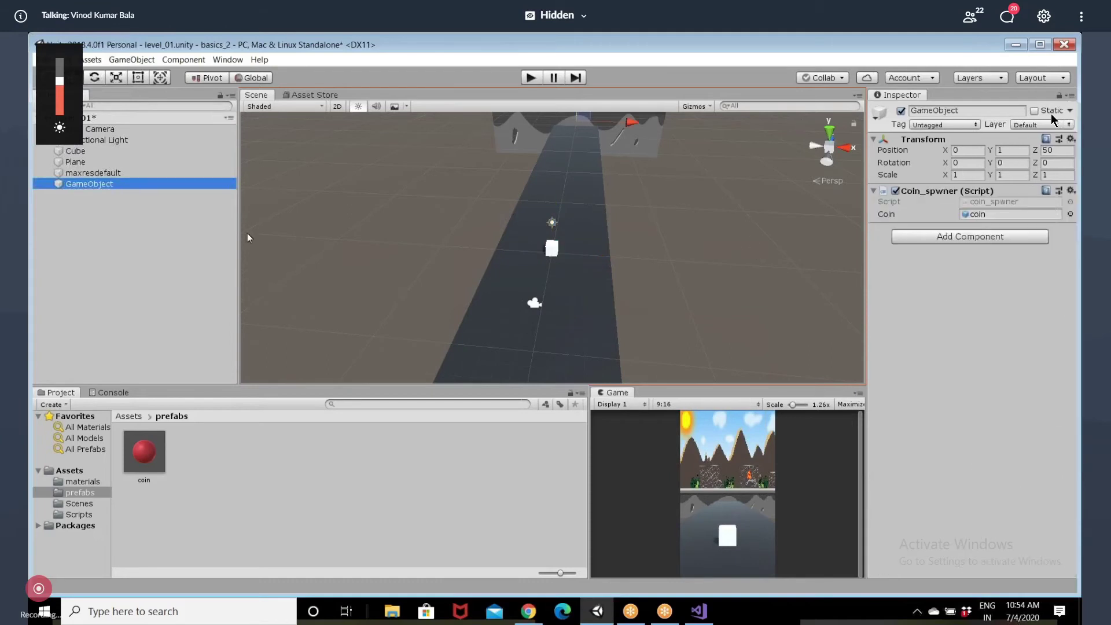
mouse_move(144, 451)
left_mouse_down()
mouse_move(984, 215)
mouse_move(674, 198)
left_mouse_up()
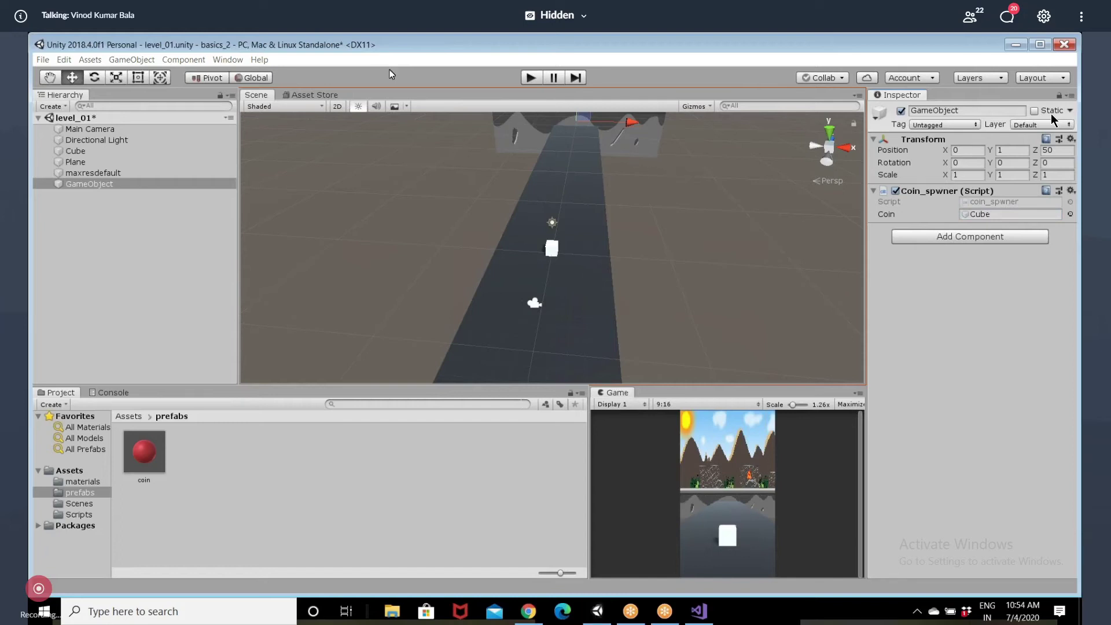
Play-test the flood of Cube clones, then reassign the coin prefab from Assets/prefabs to the Coin field
left_click(531, 78)
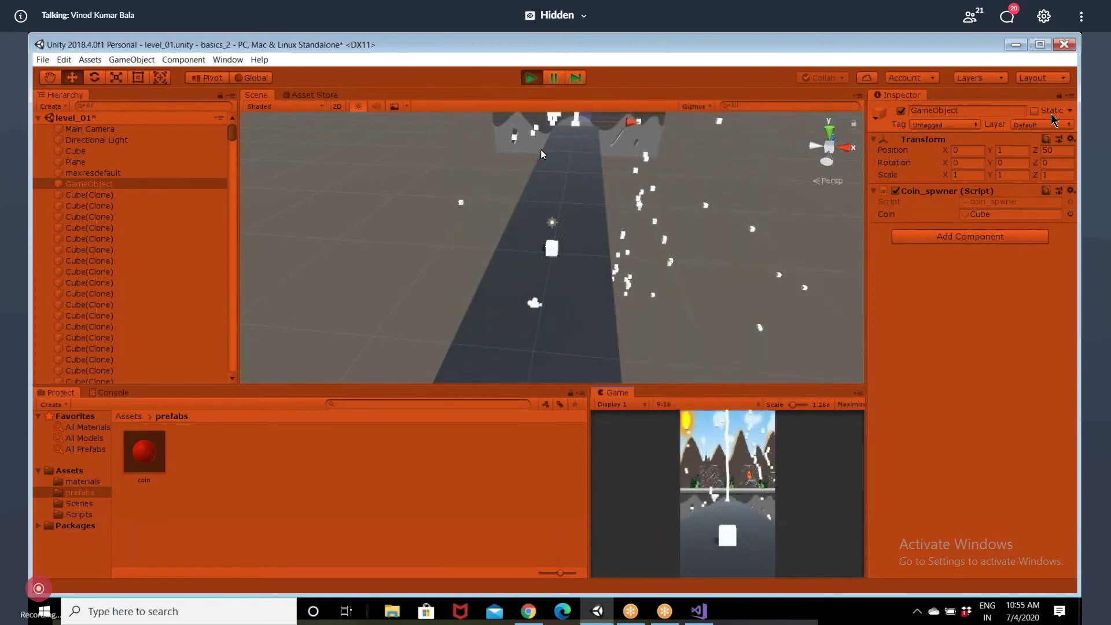
left_click(529, 79)
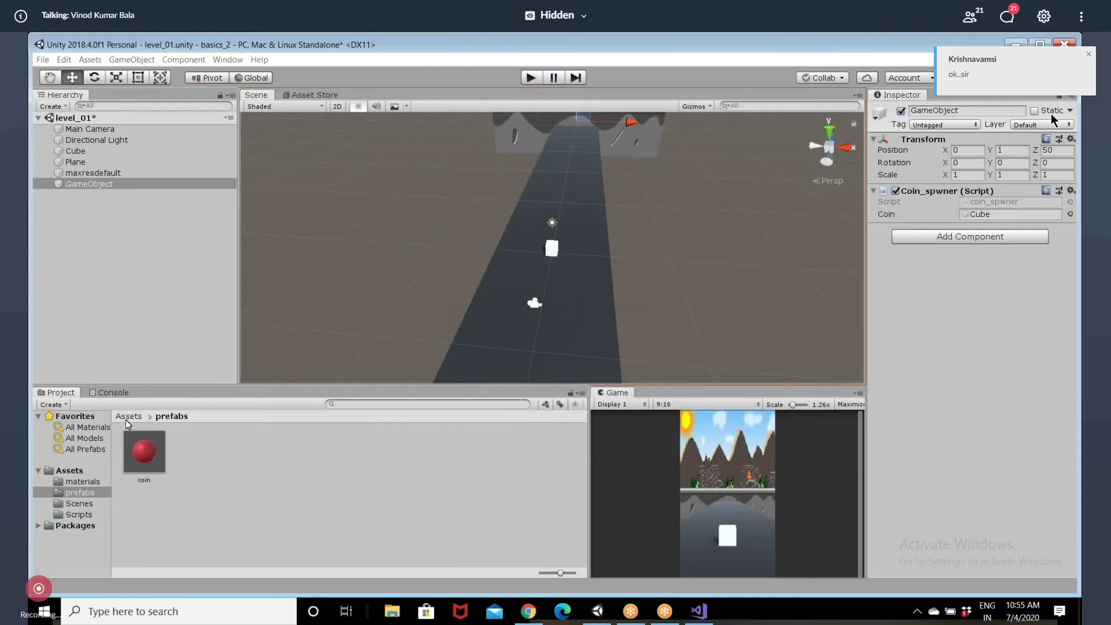
mouse_move(162, 459)
left_mouse_down()
mouse_move(996, 204)
mouse_move(1005, 216)
left_mouse_up()
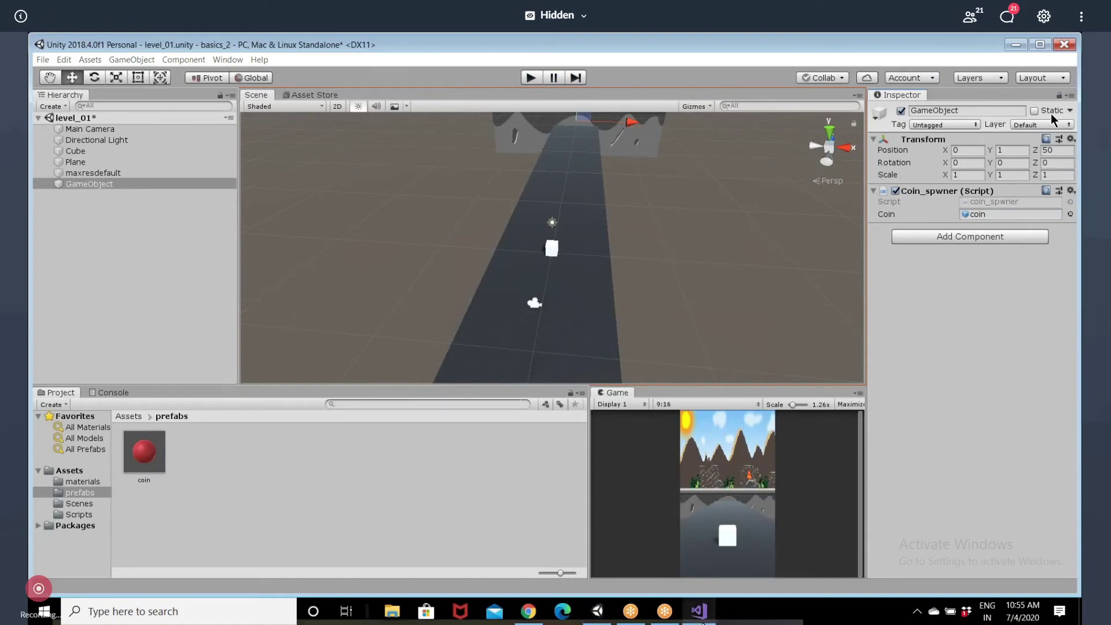
Declare 'float time = 50;' below the coin field in coin_spwner
left_click(701, 612)
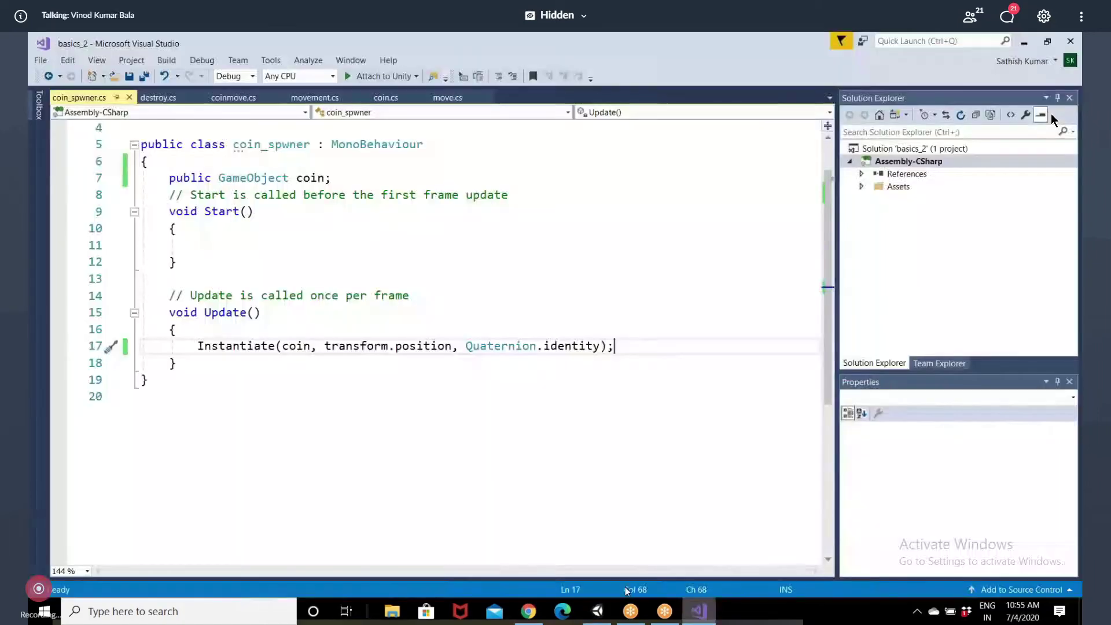
left_click(344, 185)
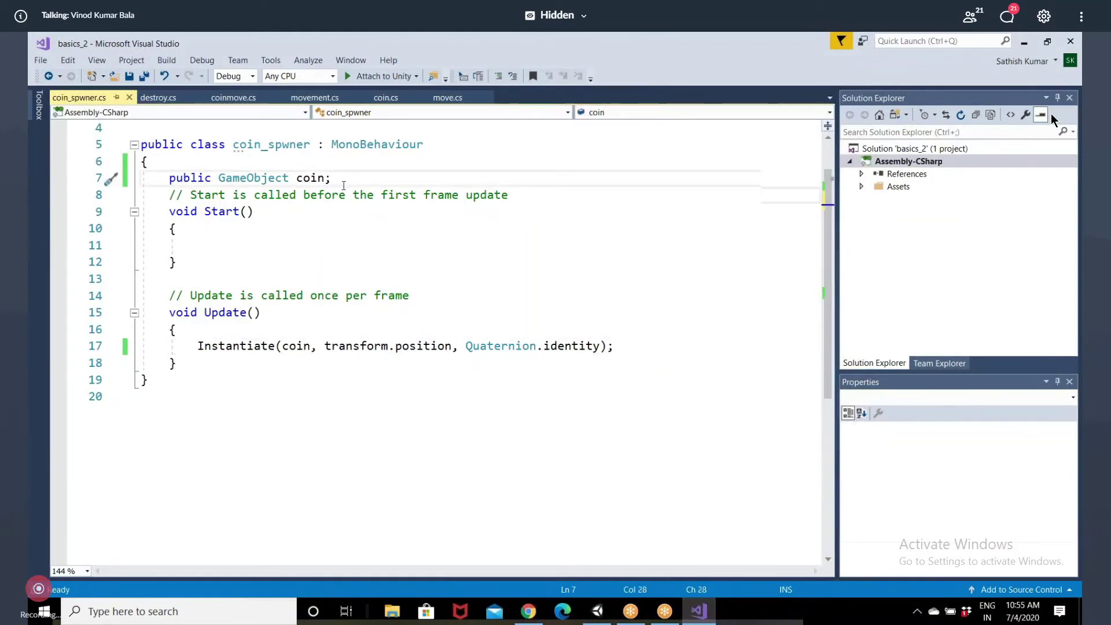
key("Return")
type("q")
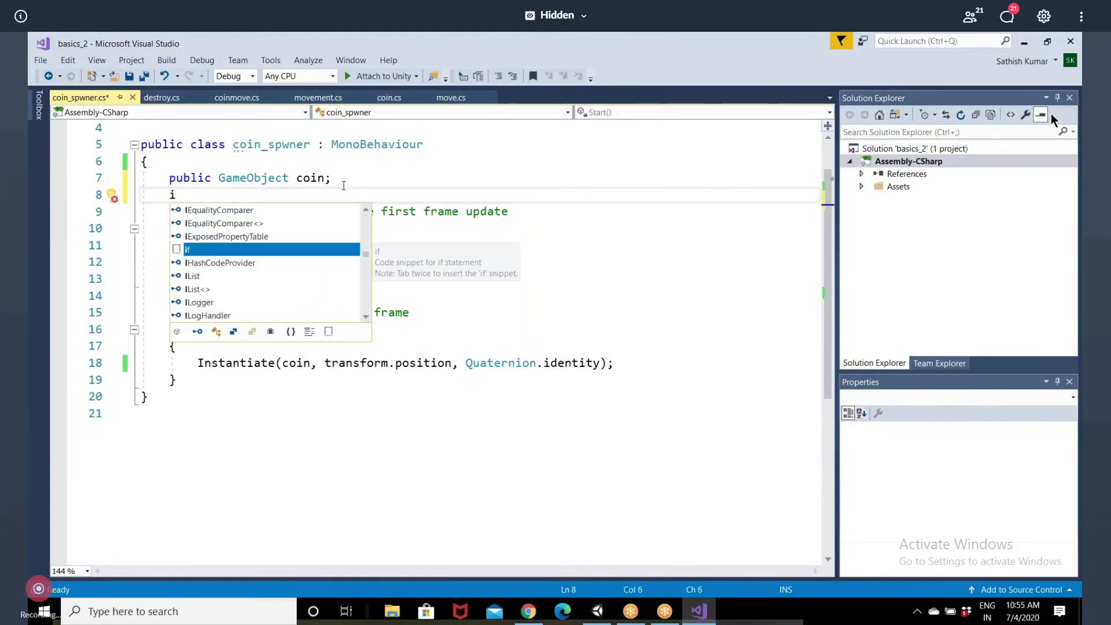
key("BackSpace")
type("float ")
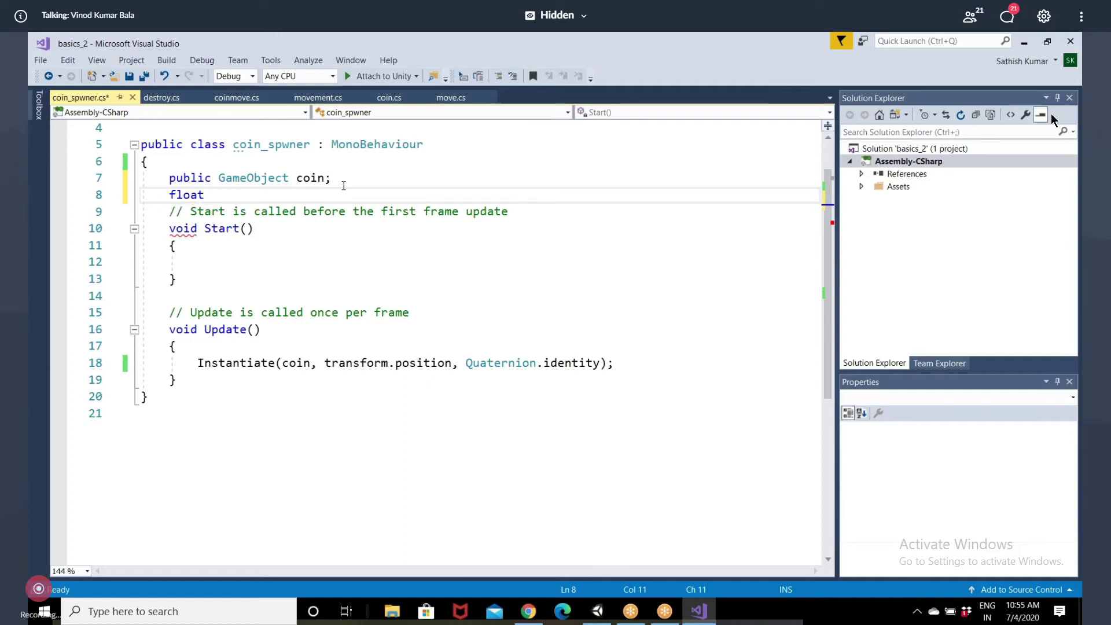
type("ti")
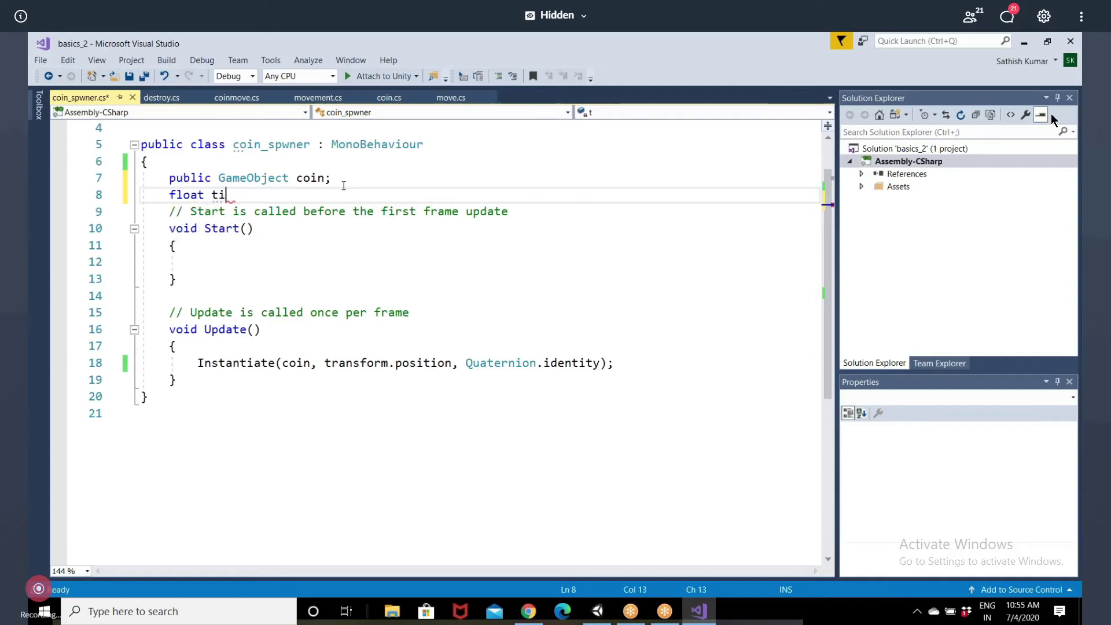
type("me ")
type("= ")
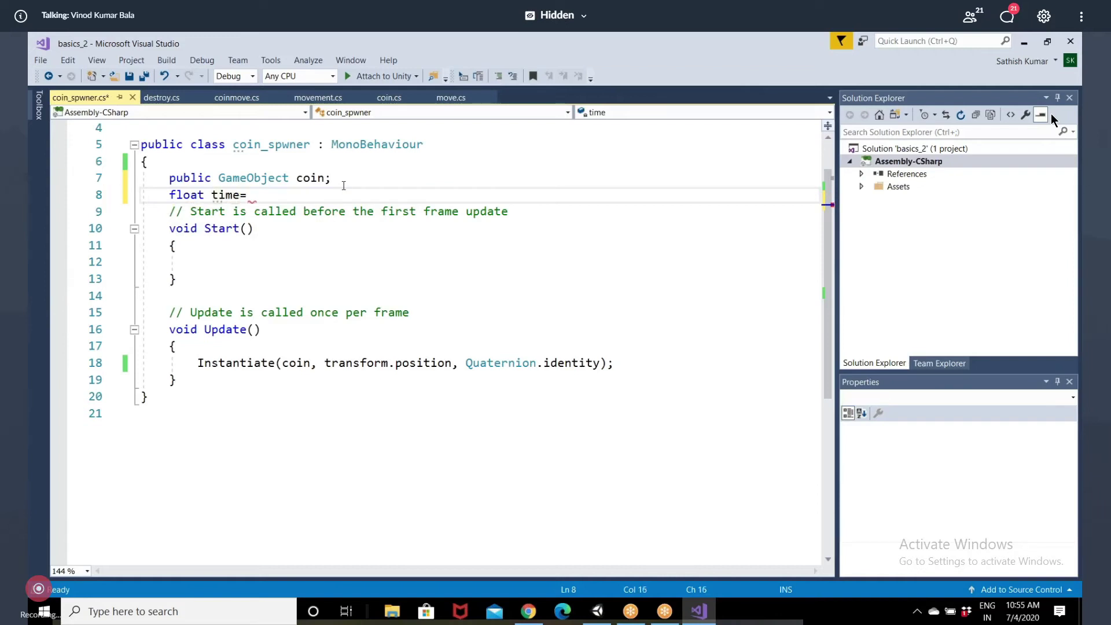
type("50;")
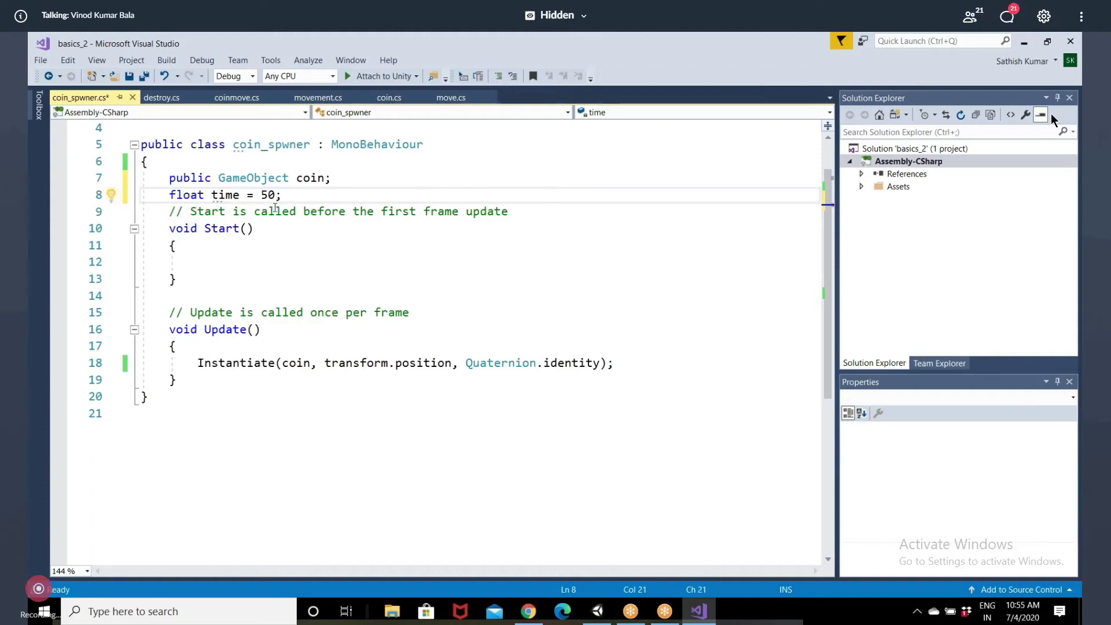
Begin an 'if(time==0)' condition on a new line inside Update()
left_click(233, 349)
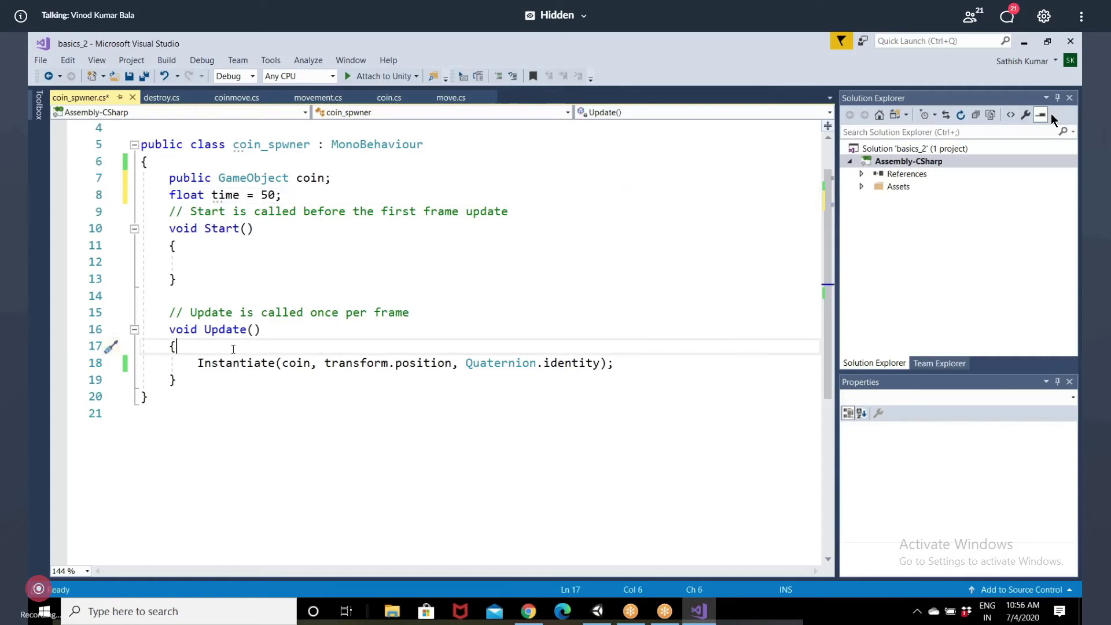
key("Return")
type("i")
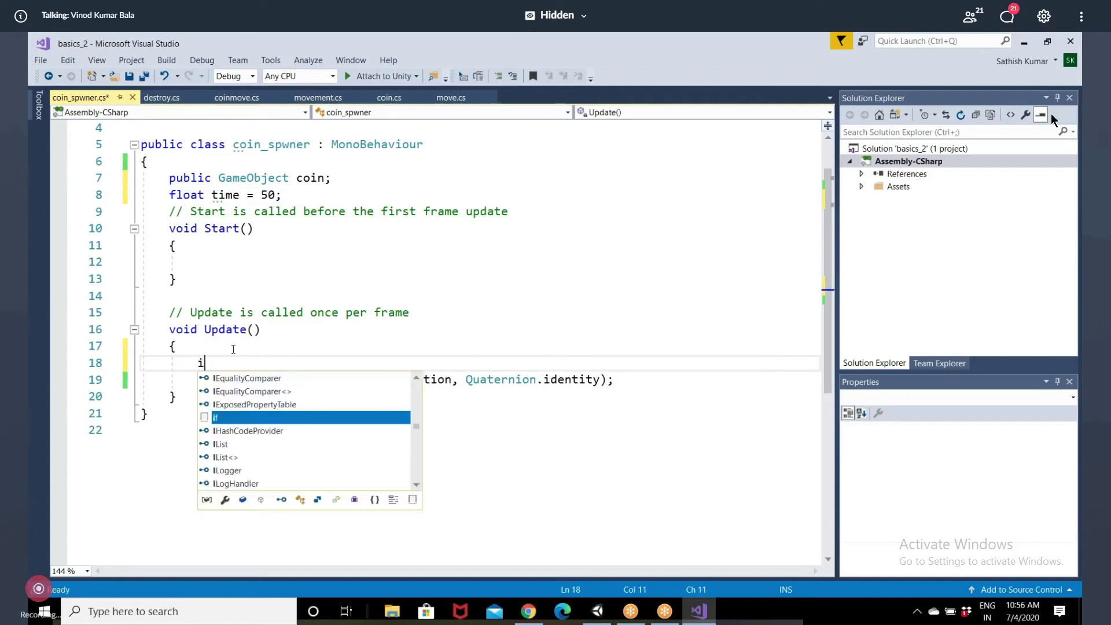
type("f(")
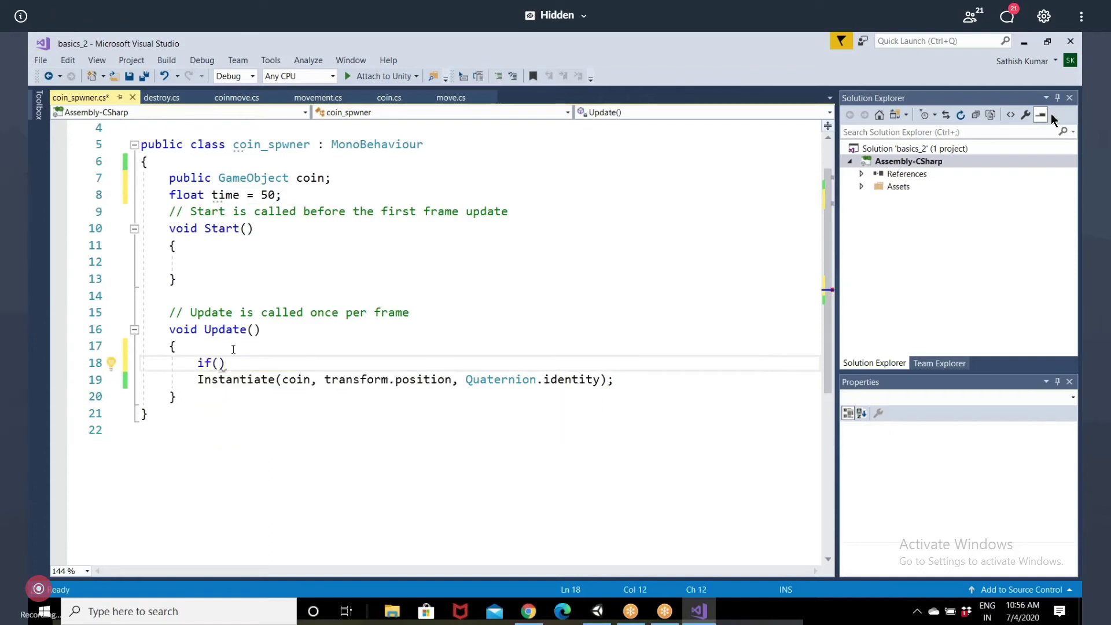
type("tim")
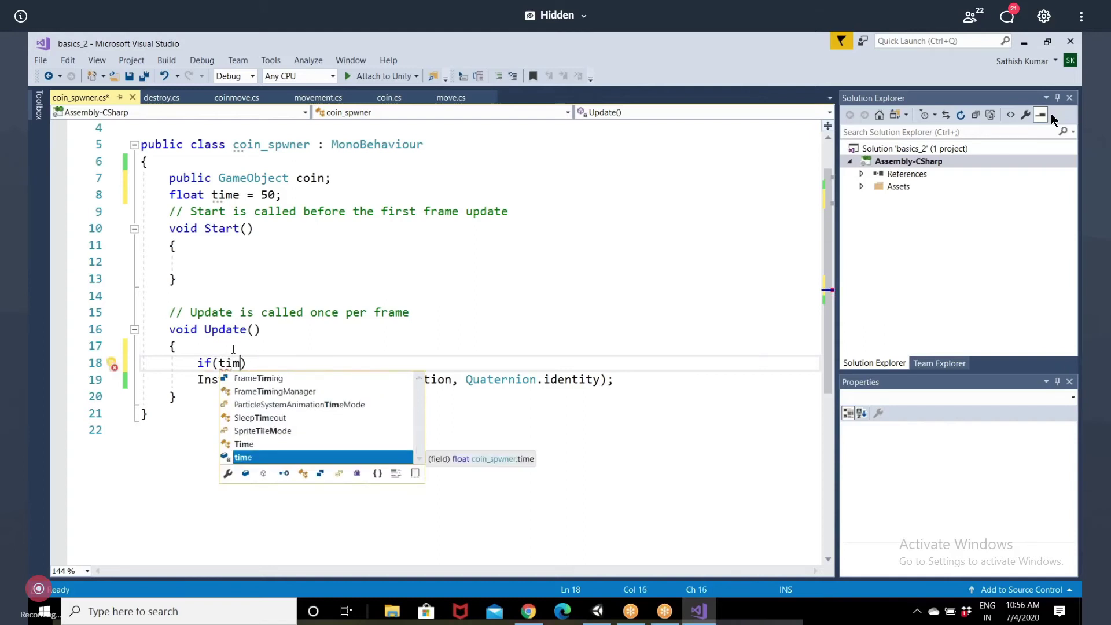
type("e==")
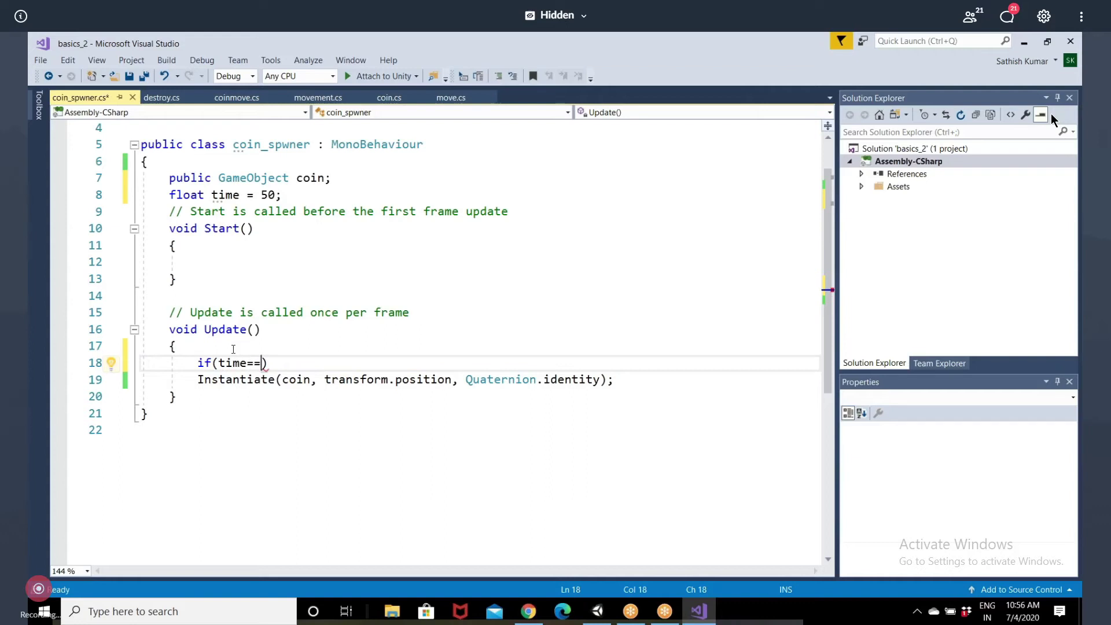
type("0")
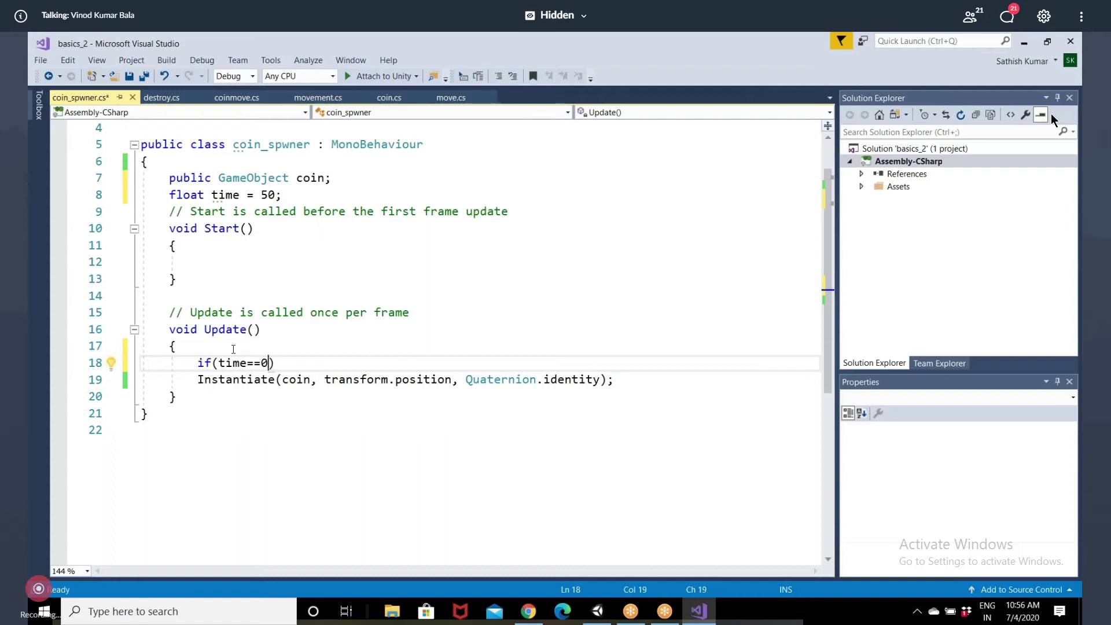
Change the time field's type from float to int
left_click(204, 195)
key("BackSpace")
key("BackSpace")
key("BackSpace")
type("int")
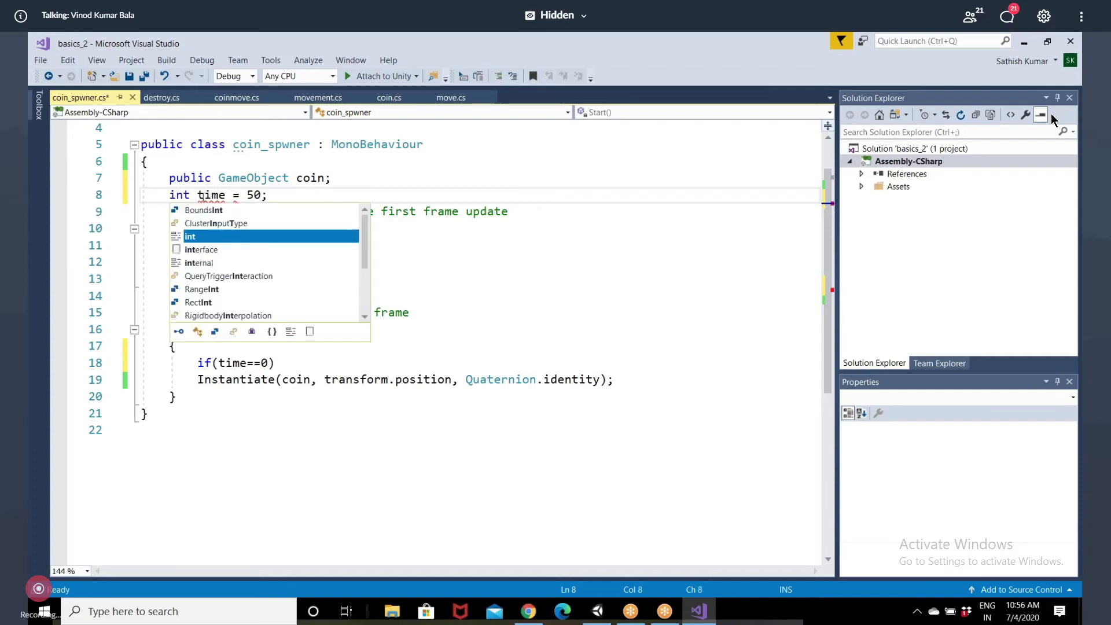
key("Escape")
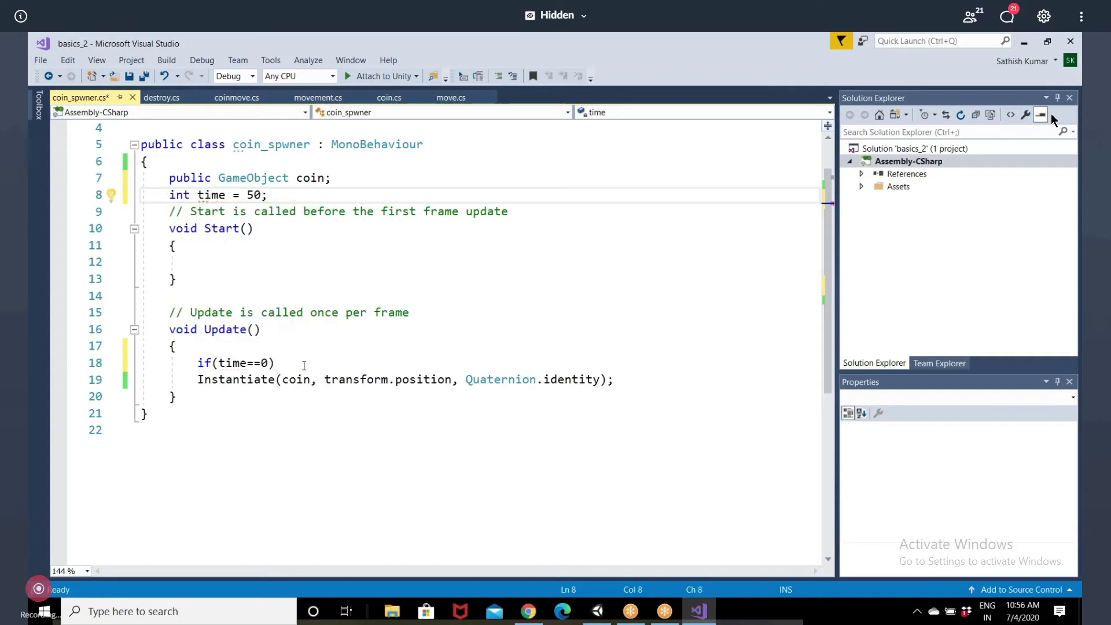
Wrap the Instantiate call in braces under if(time==0) and start an else branch below it
left_click(305, 371)
key("Return")
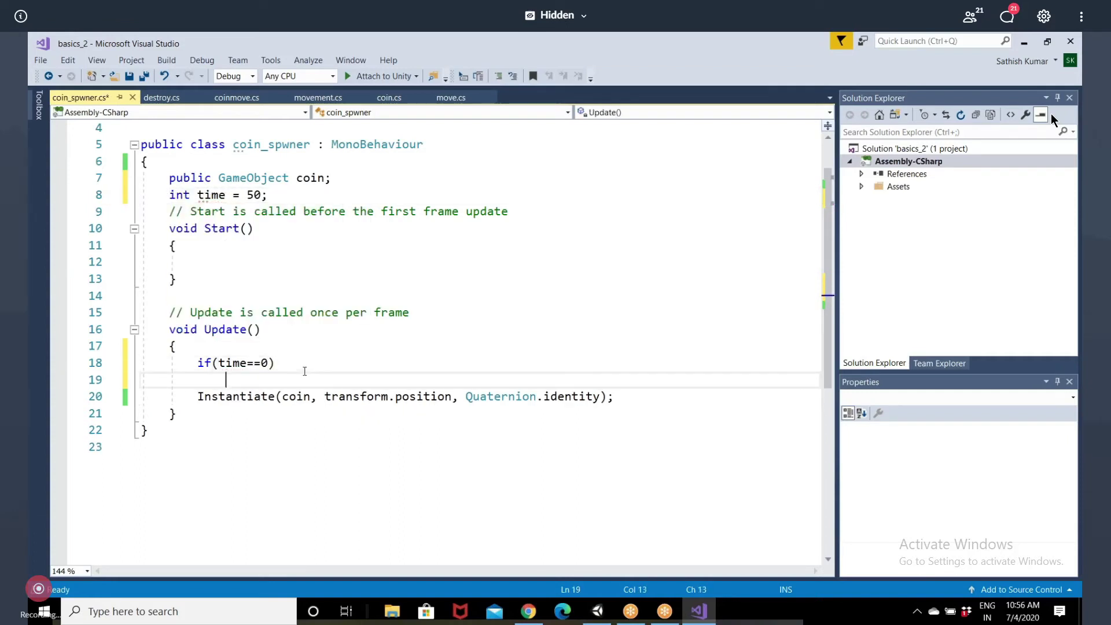
type("{ }")
key("BackSpace")
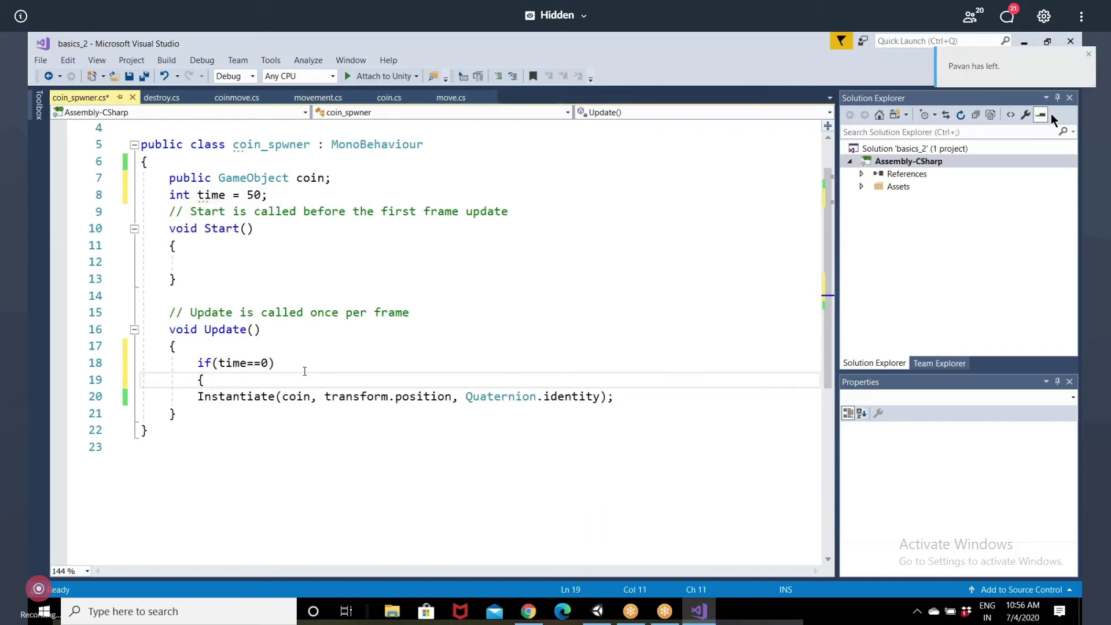
left_click(650, 392)
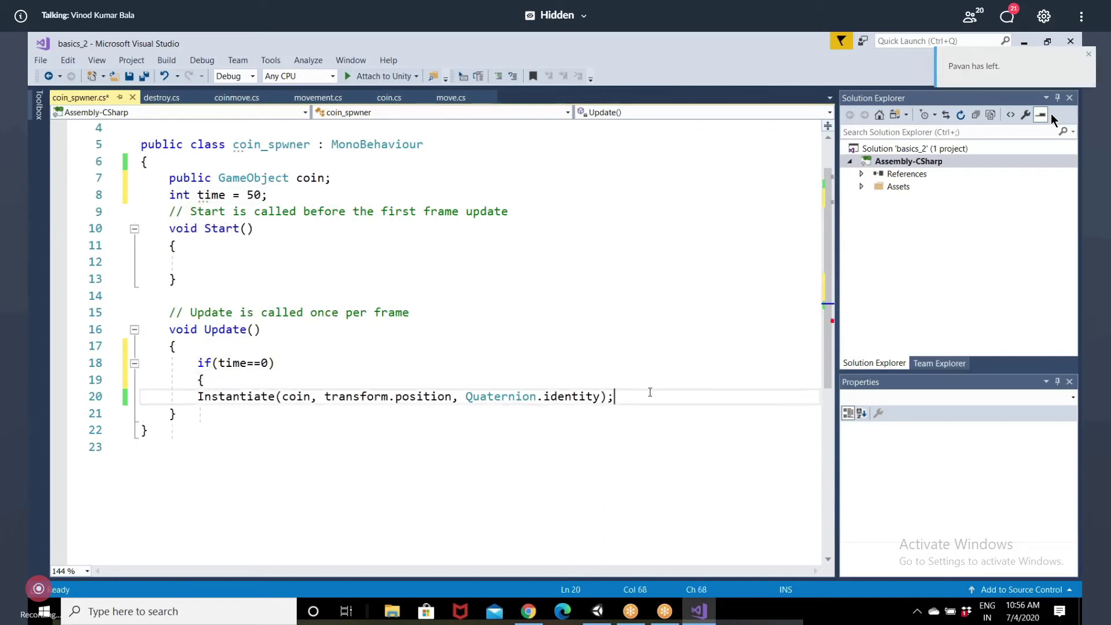
key("Return")
type("}")
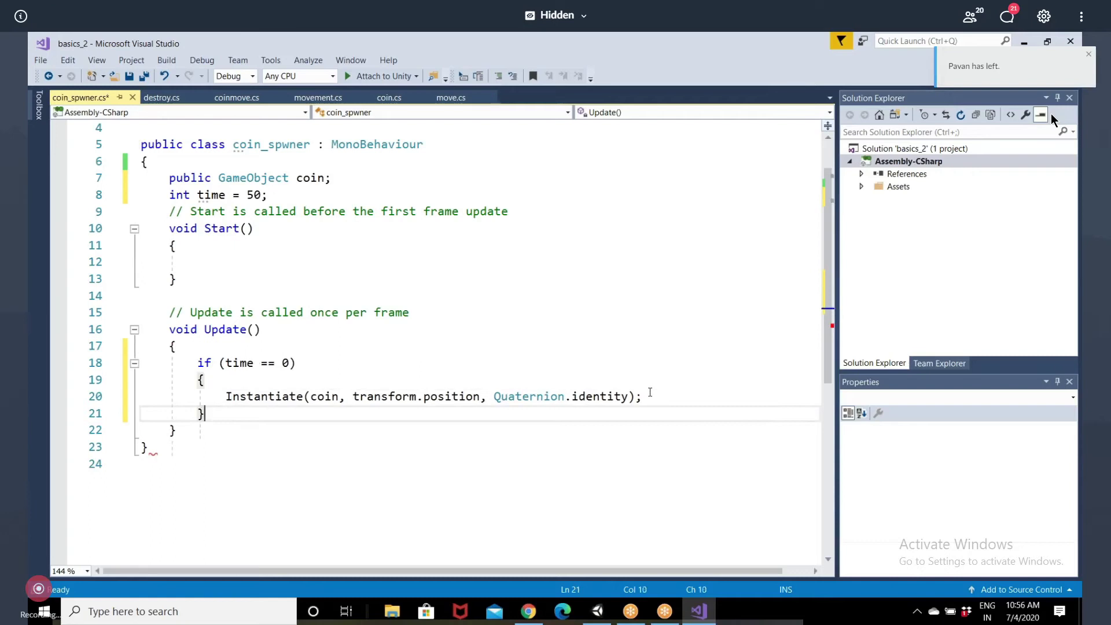
key("Return")
type("else")
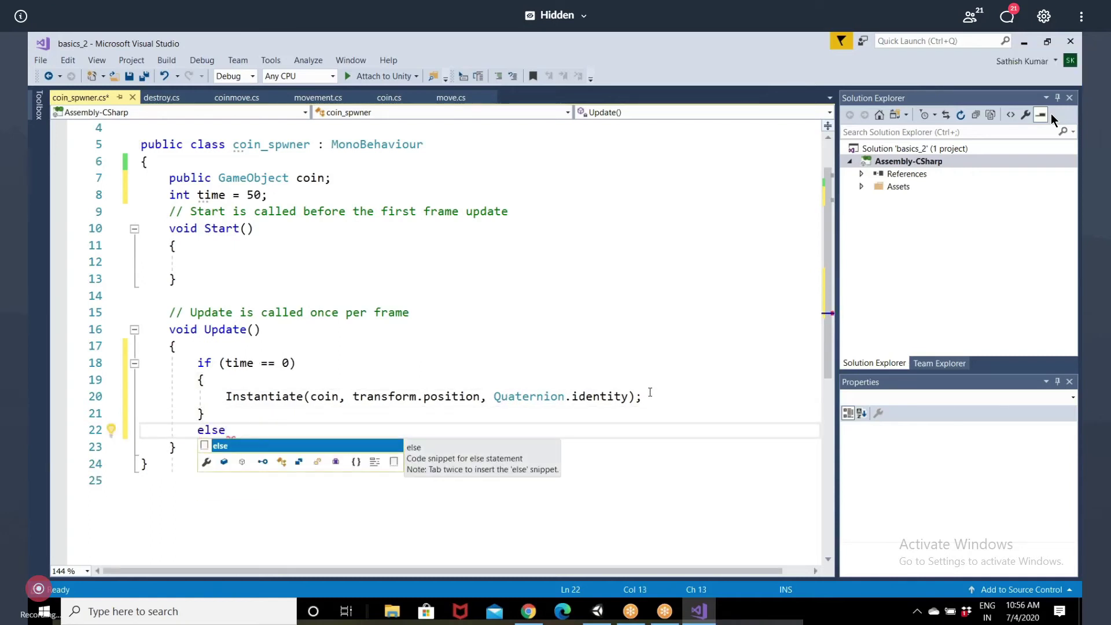
Give the else branch a block containing 'time -= 1;'
key("Escape")
type("{")
key("Return")
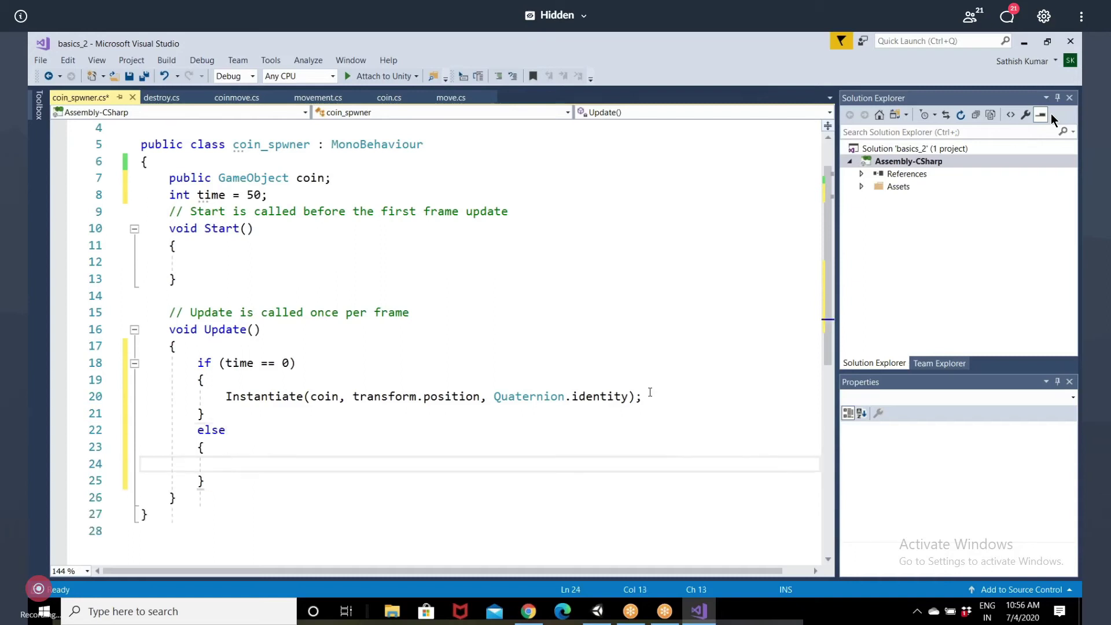
type("tim")
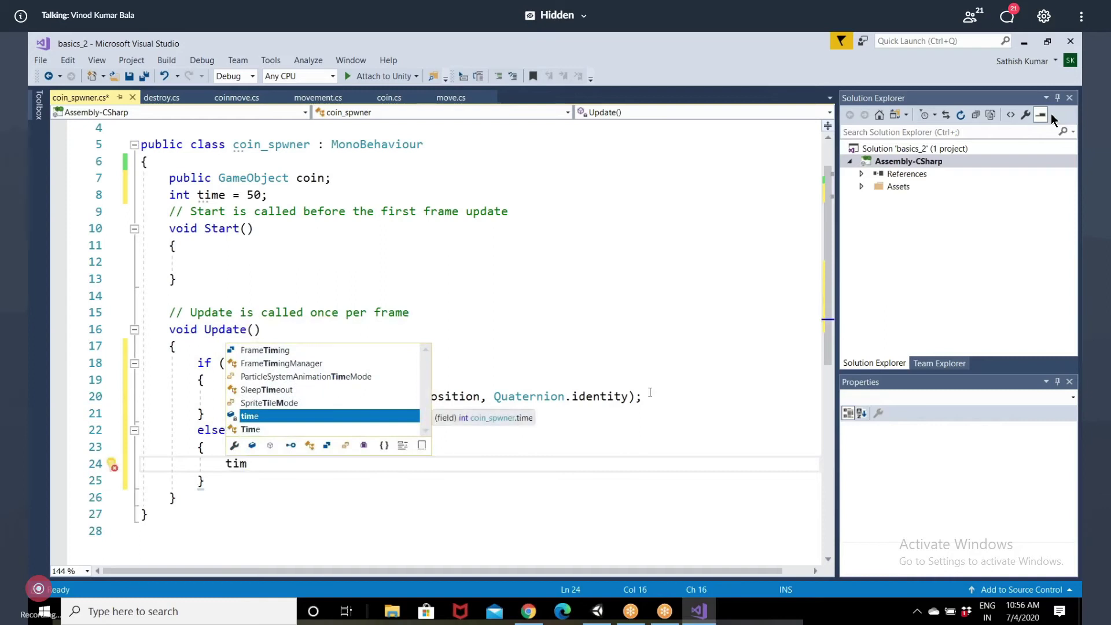
key("Tab")
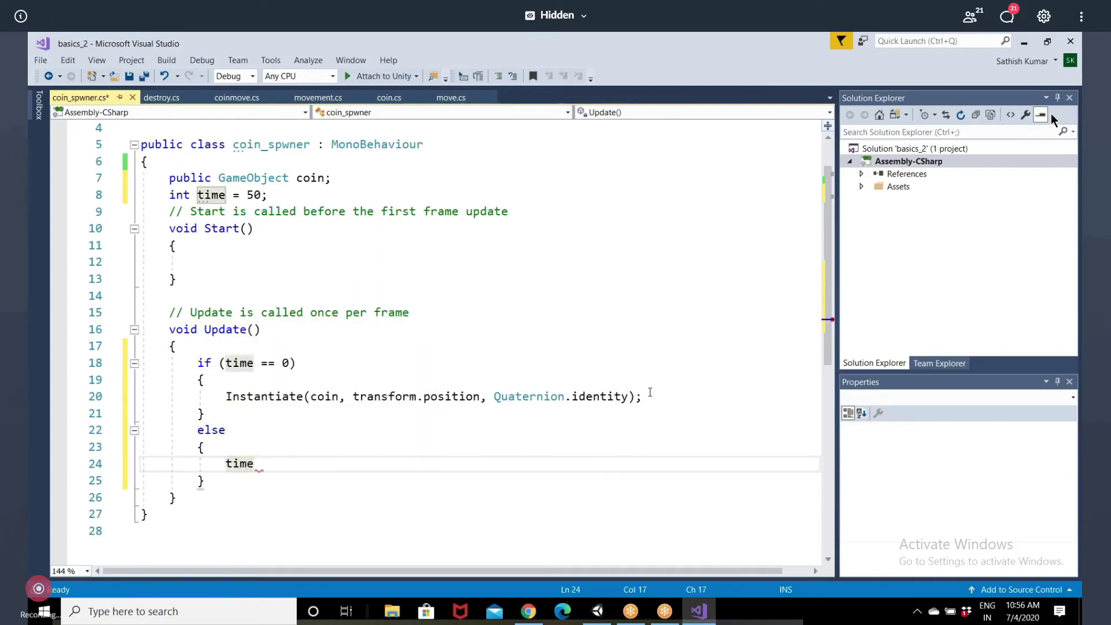
type("-=50")
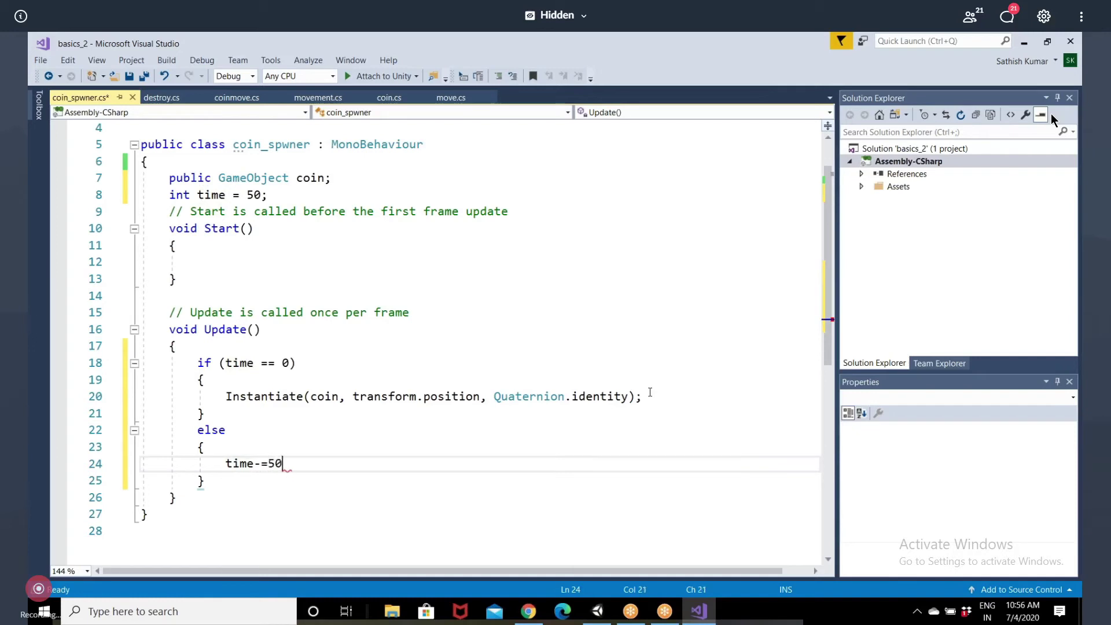
key("BackSpace")
key("BackSpace")
type("1;")
Add 'time = 50;' on a new line right after the Instantiate call
left_click(658, 392)
key("Return")
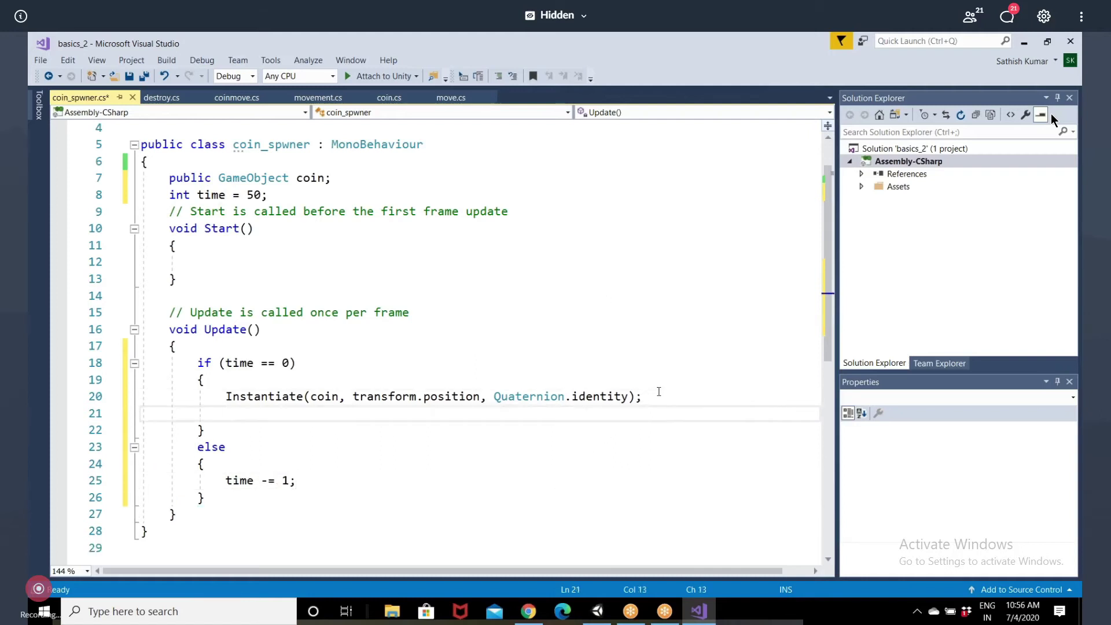
type("ti")
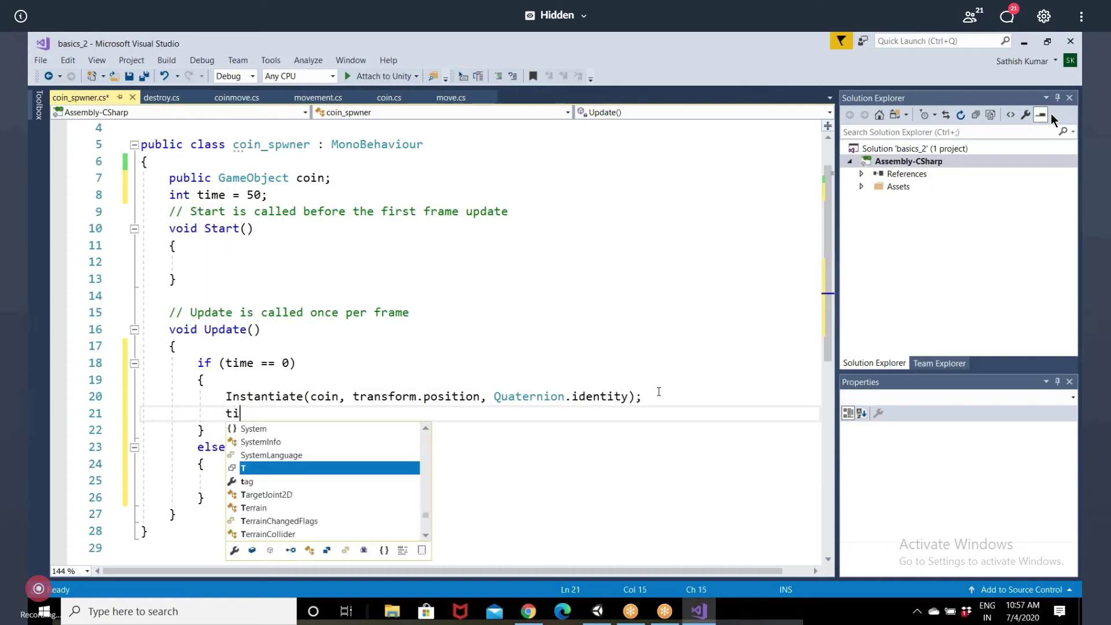
type("me = 50;")
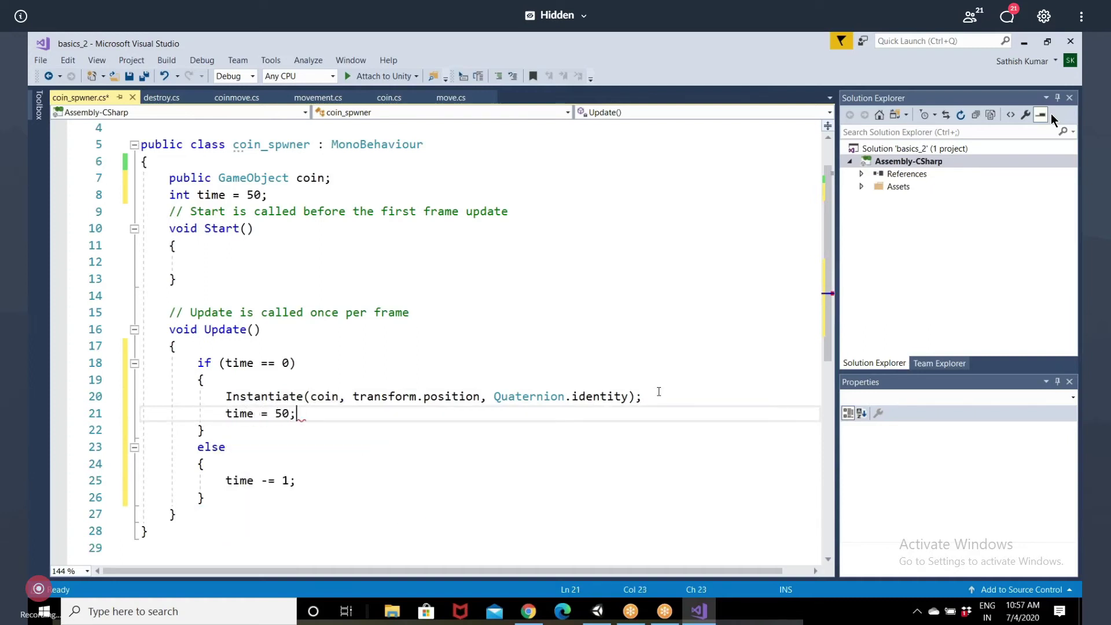
scroll(426, 456, "up", 1)
scroll(426, 456, "down", 4)
Save coin_spwner.cs with its int time countdown logic using Ctrl+S
scroll(426, 456, "up", 3)
key("ctrl+s")
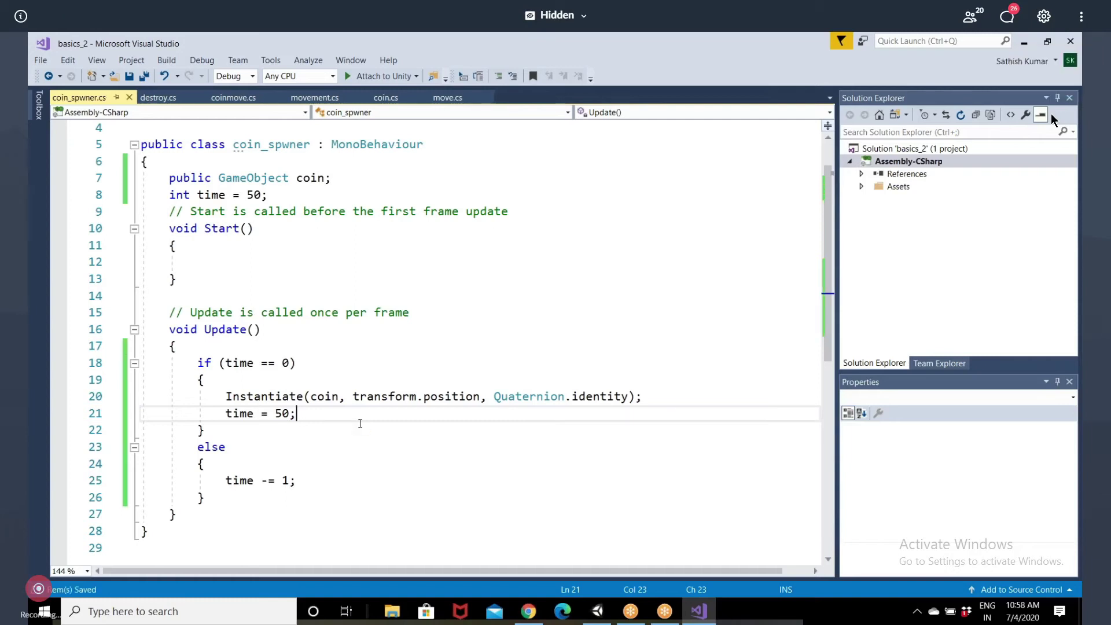
left_click(608, 621)
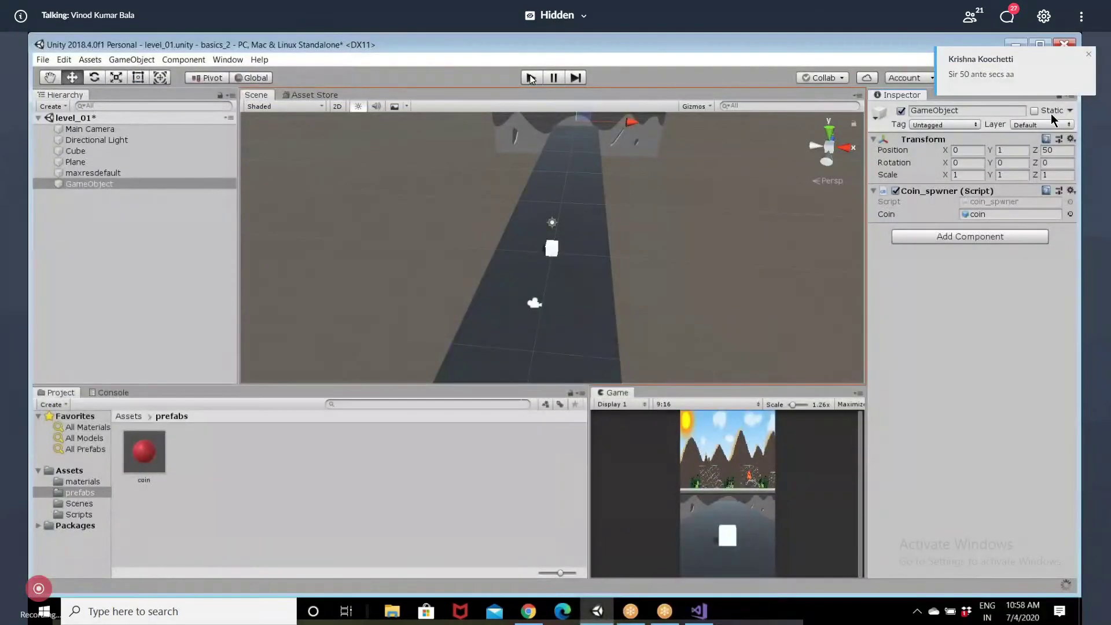
left_click(531, 79)
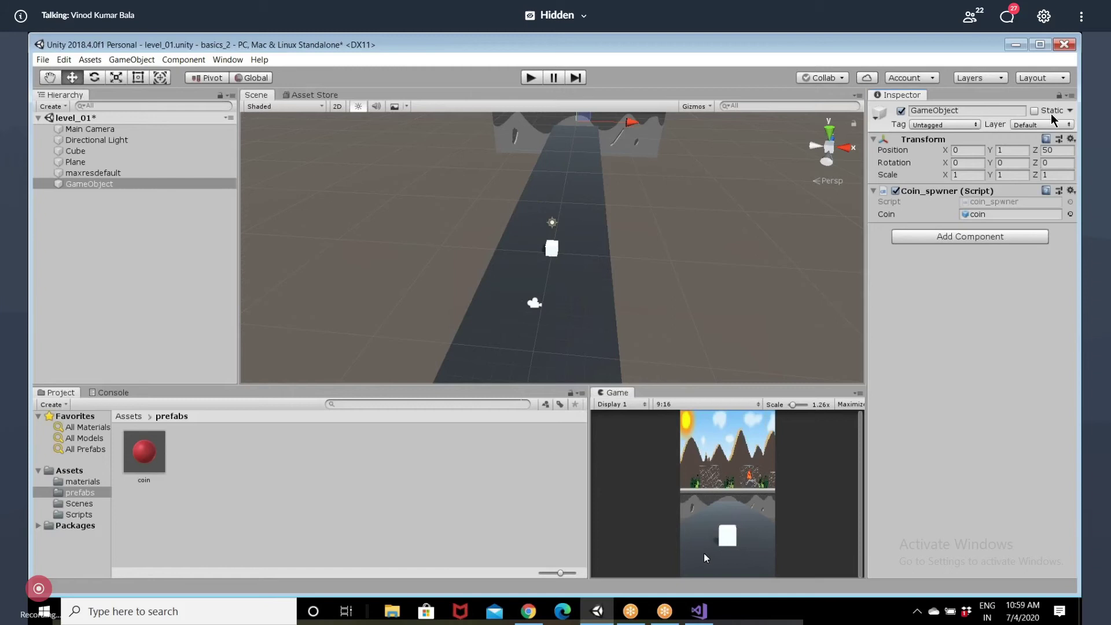
left_click(700, 609)
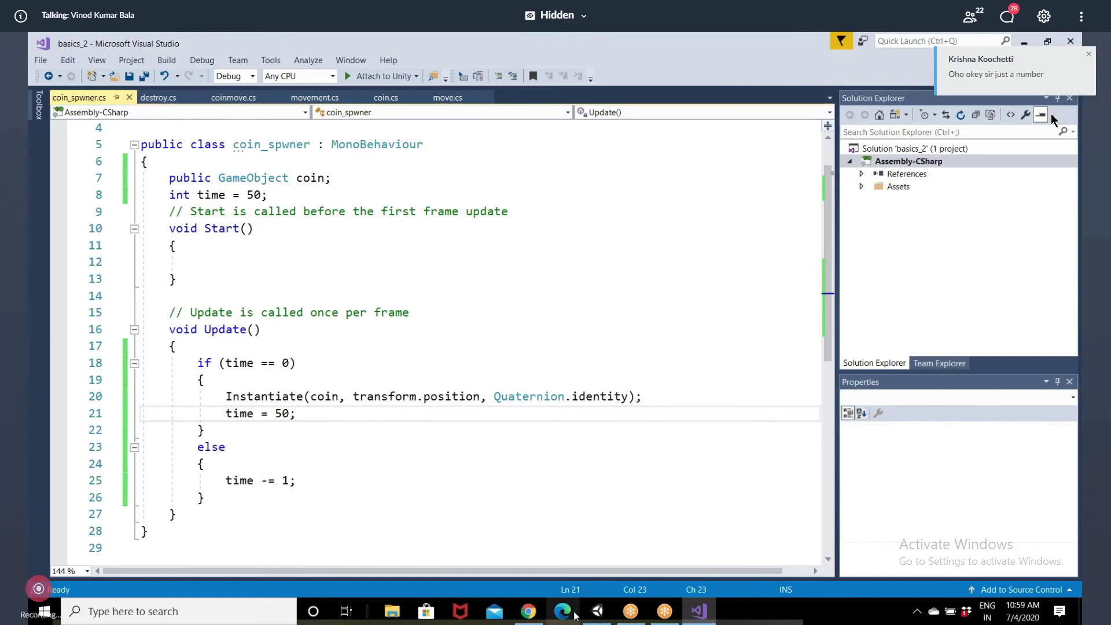
left_click(602, 614)
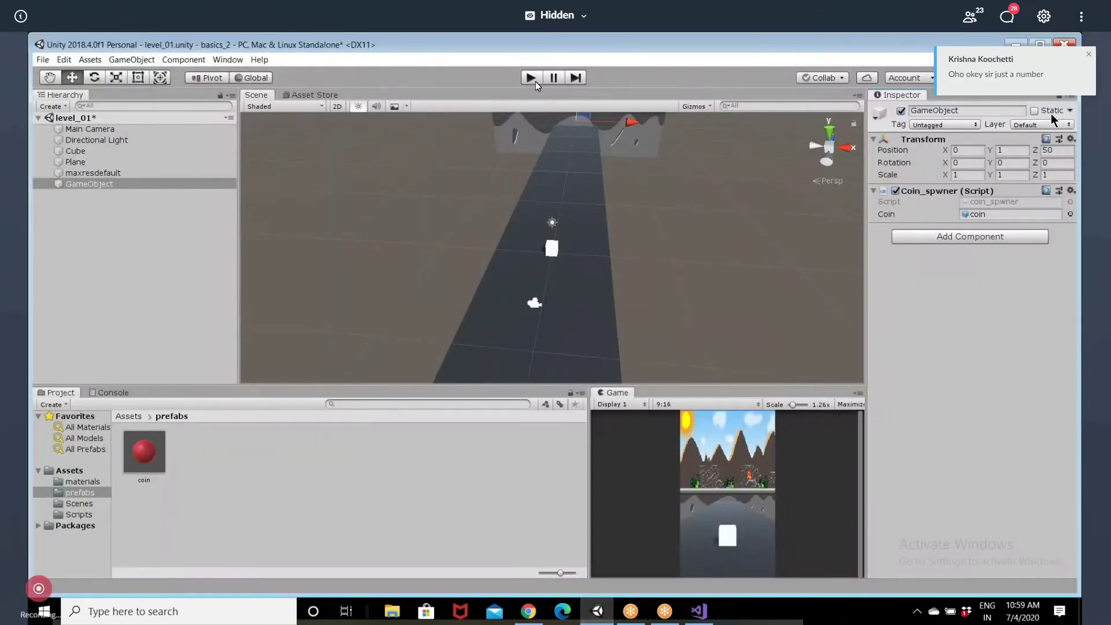
left_click(531, 78)
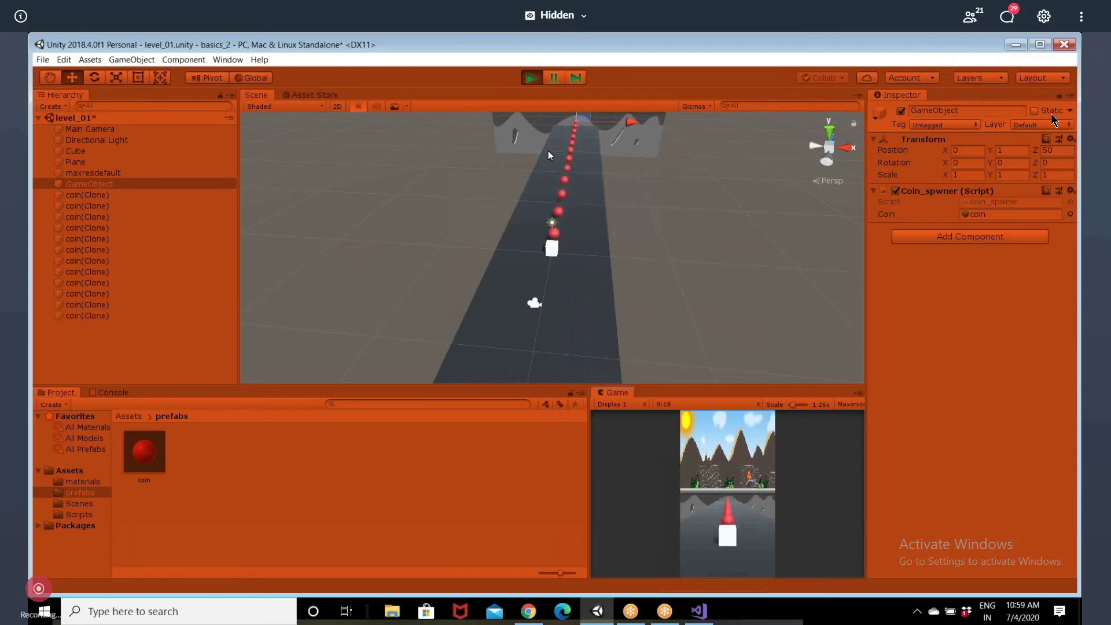
left_click(530, 79)
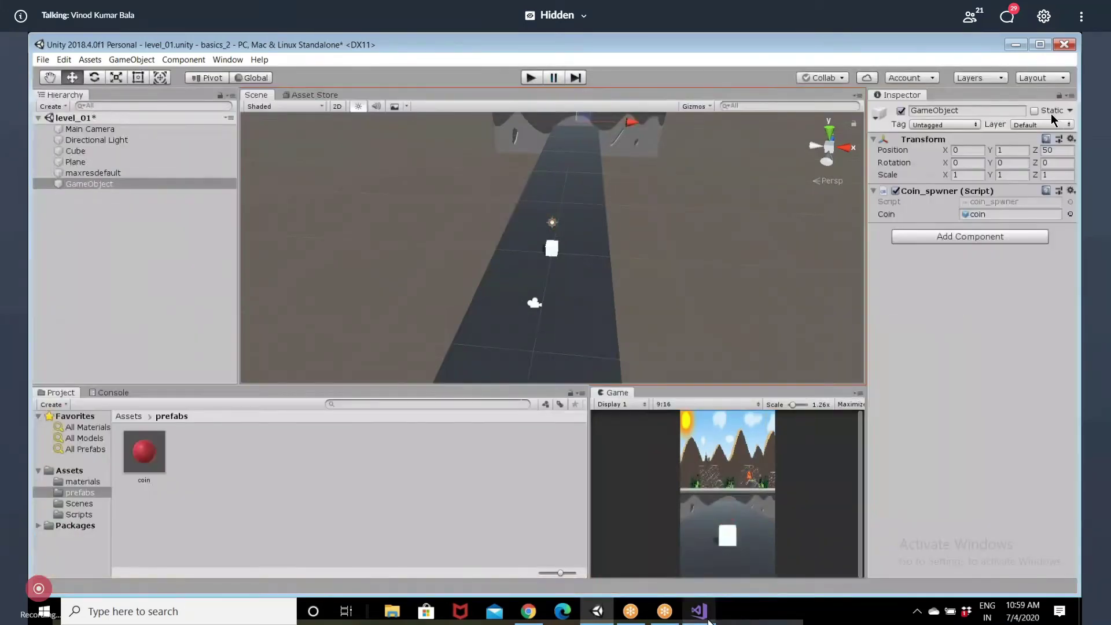
left_click(699, 611)
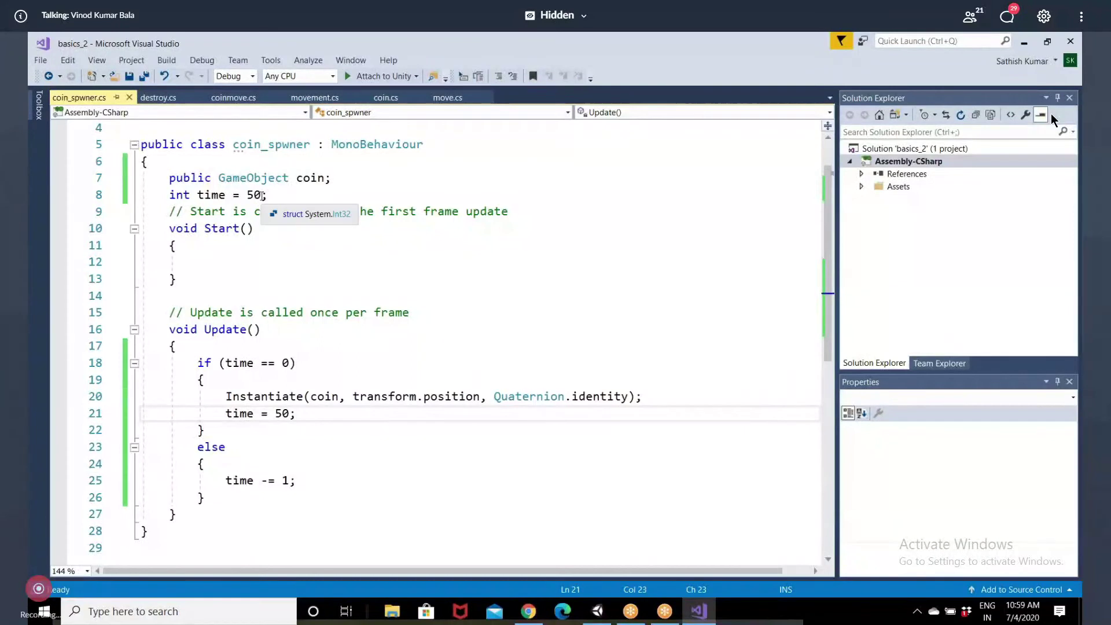
Change the timer's starting and reset values from 50 to 100, save, and return to Unity
left_click(248, 195)
key("Delete")
type("10")
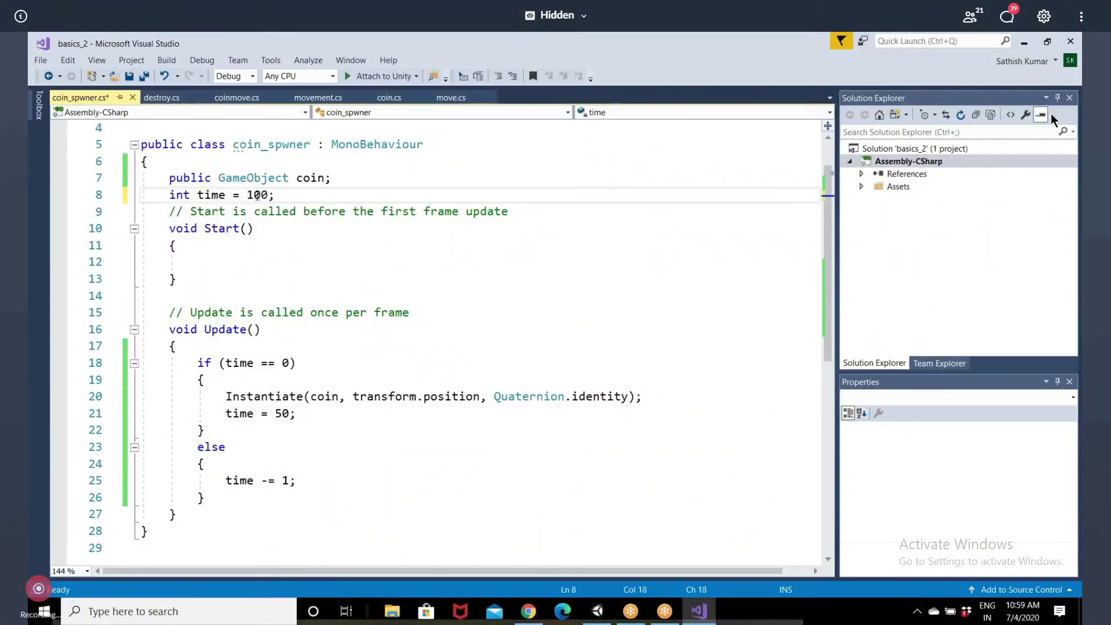
left_click(288, 414)
key("BackSpace")
key("BackSpace")
type("00")
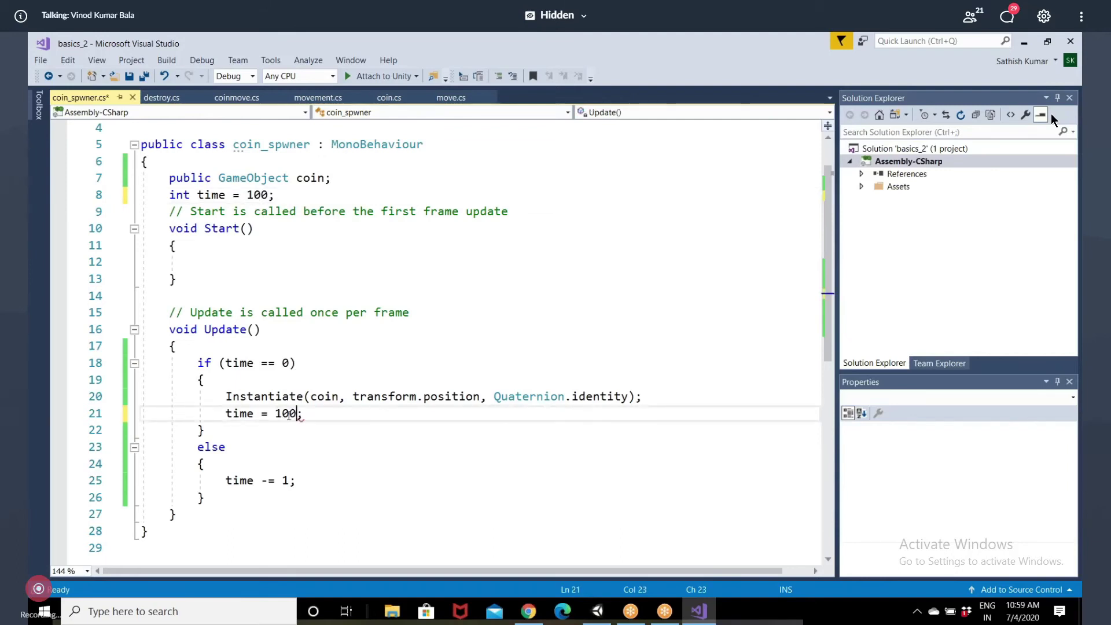
key("Return")
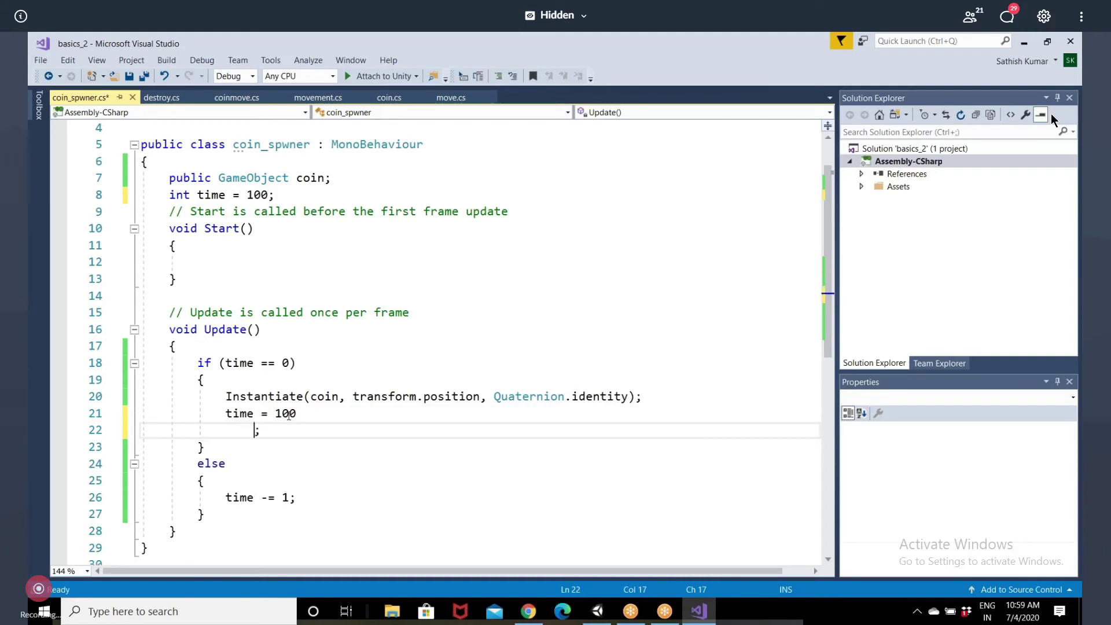
key("ctrl+z")
key("ctrl+s")
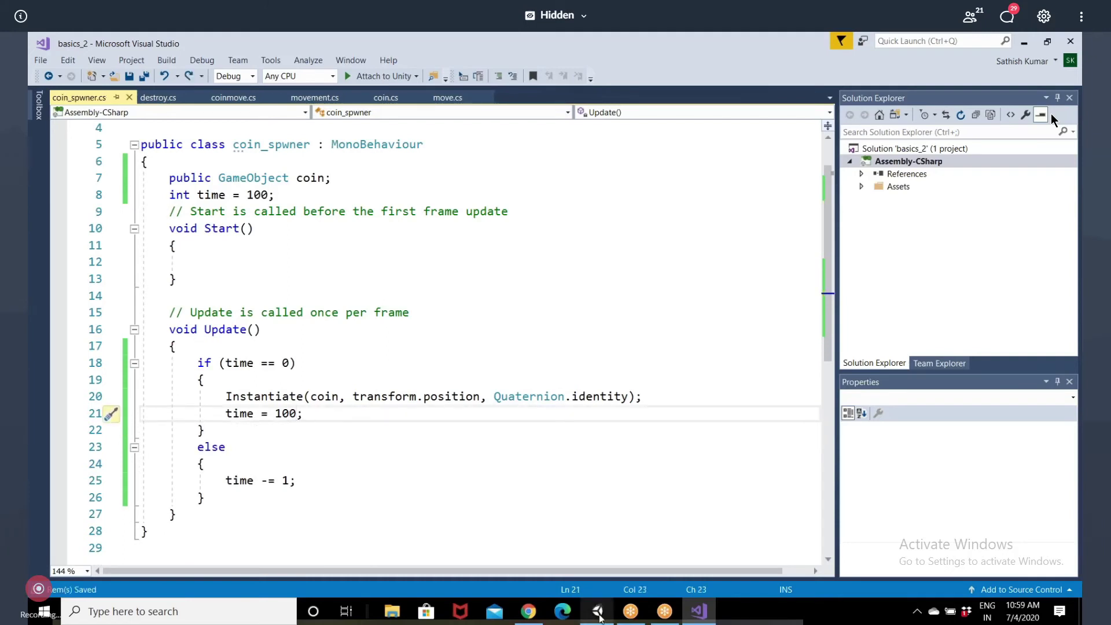
left_click(598, 614)
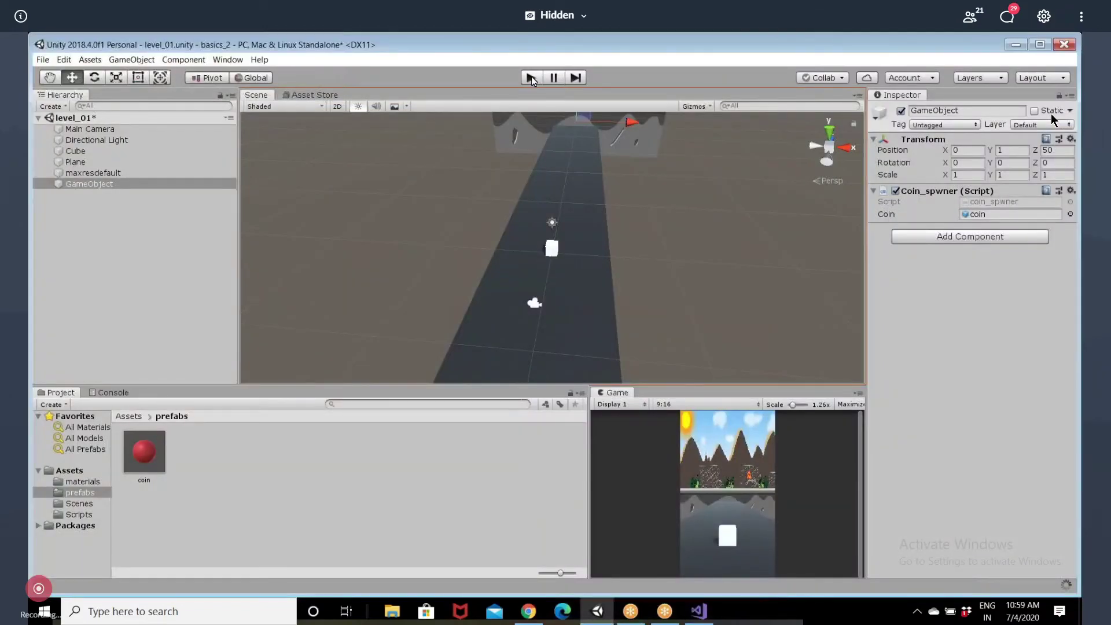
left_click(531, 78)
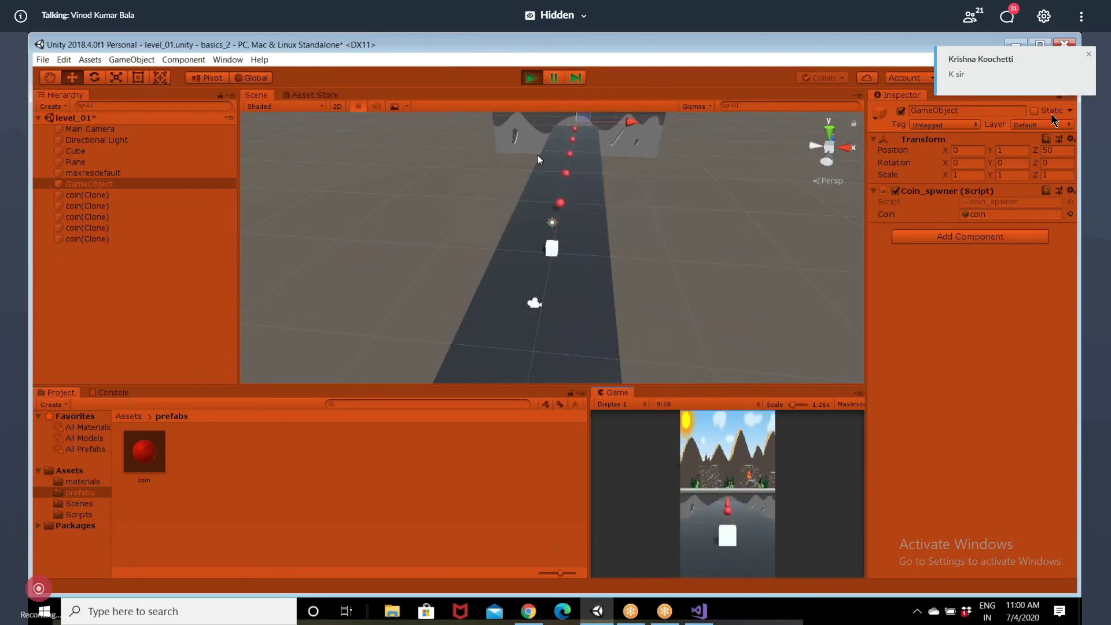
left_click(528, 80)
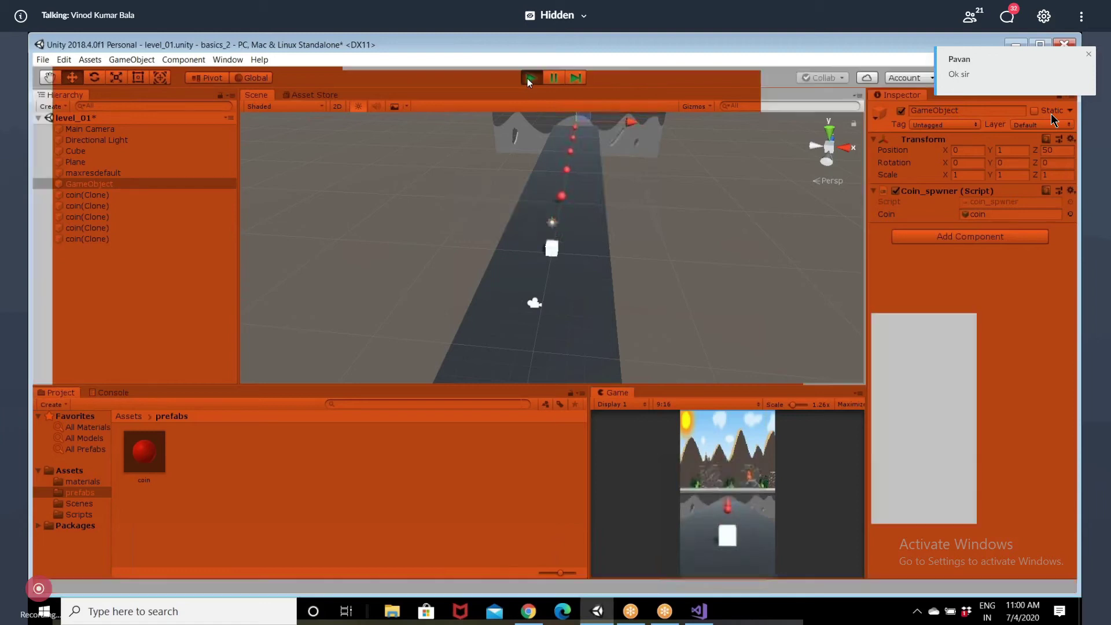
left_click(691, 618)
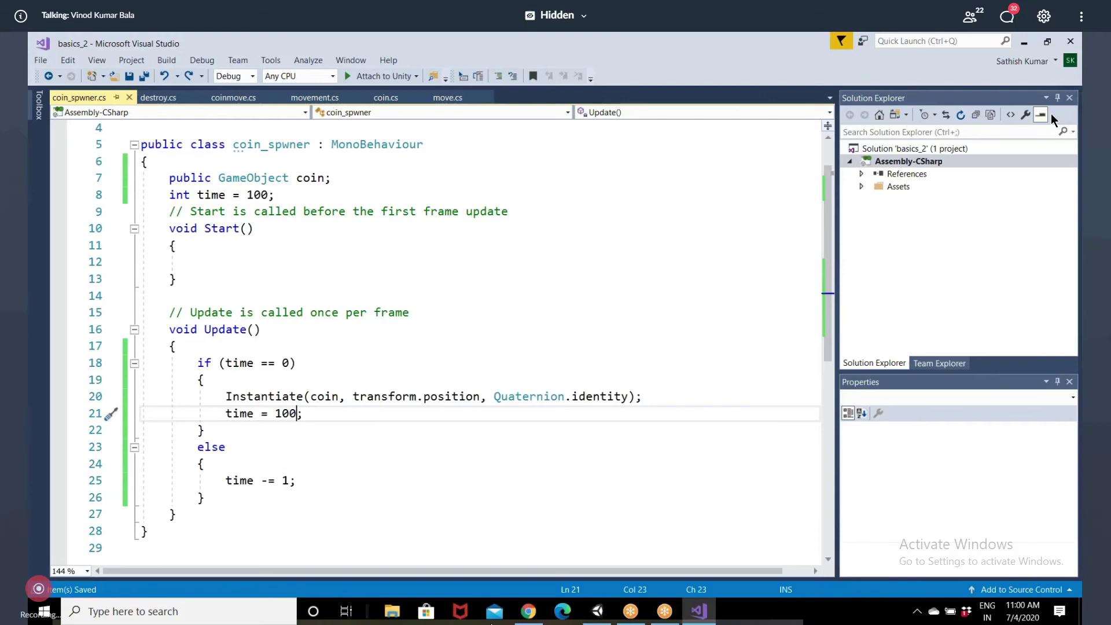
left_click(597, 619)
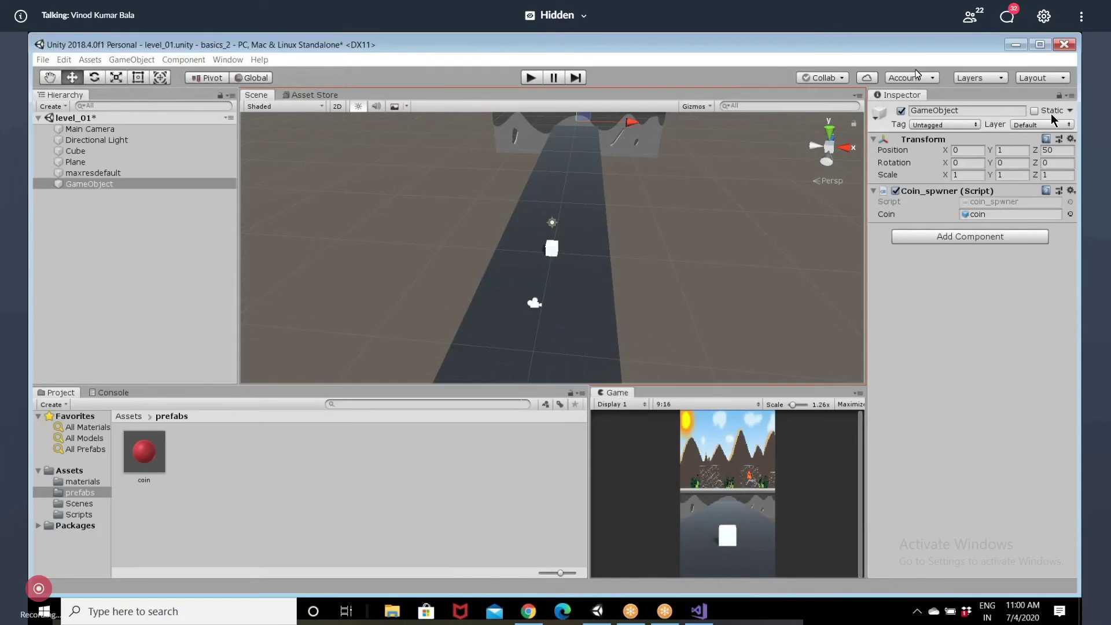
mouse_move(701, 620)
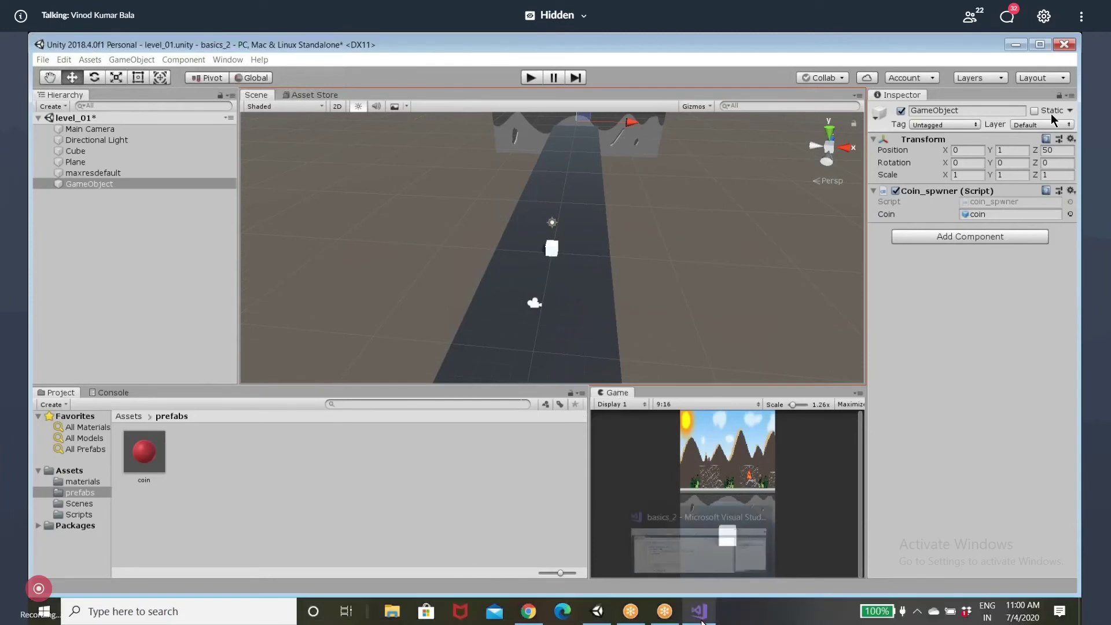
left_click(698, 572)
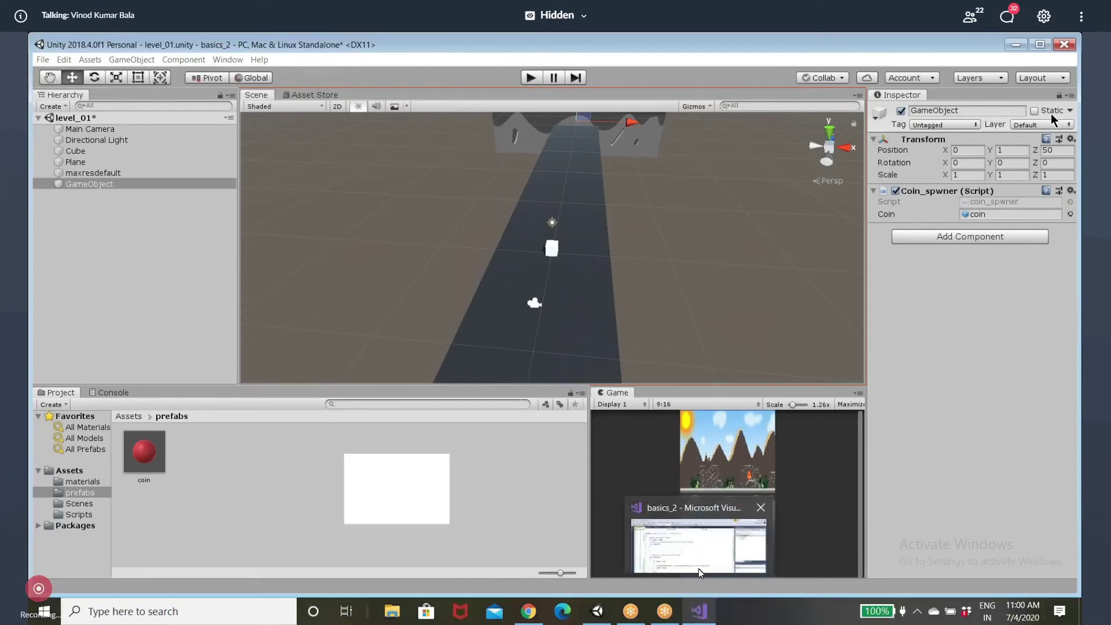
left_click(698, 570)
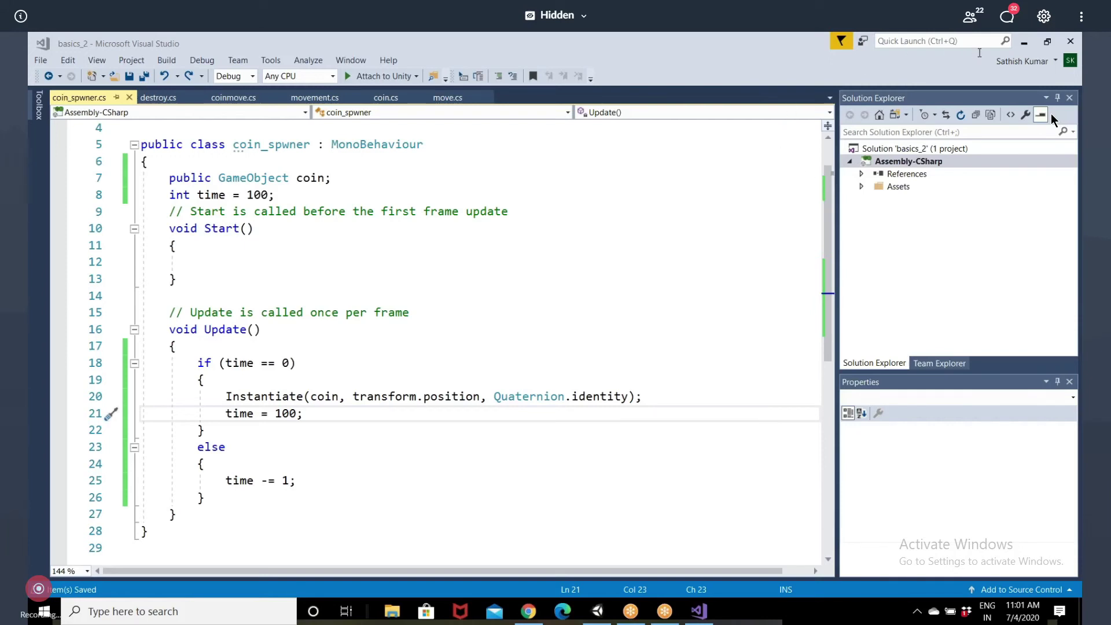
mouse_move(612, 611)
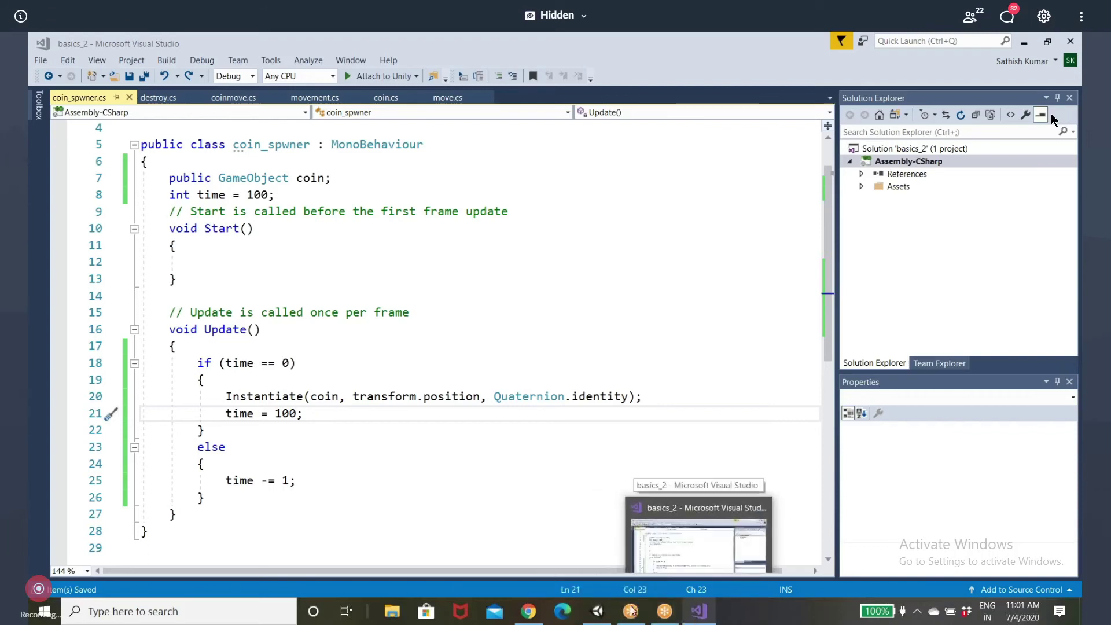
left_click(597, 612)
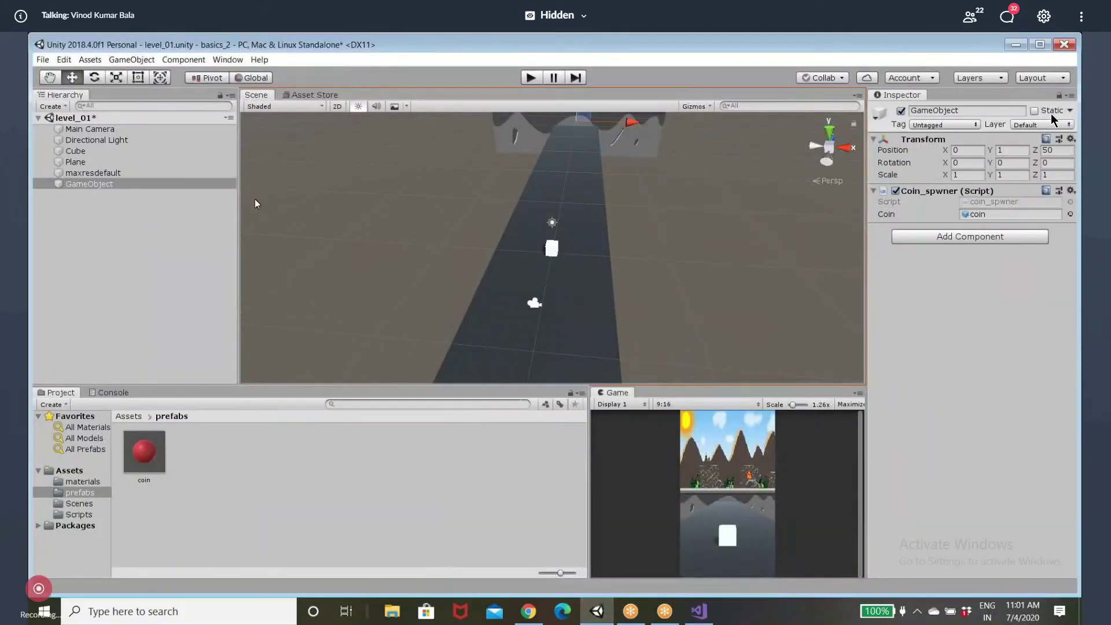
Duplicate the spawner, set the copy's X position to 2, and play-test both spawners
left_click(144, 184)
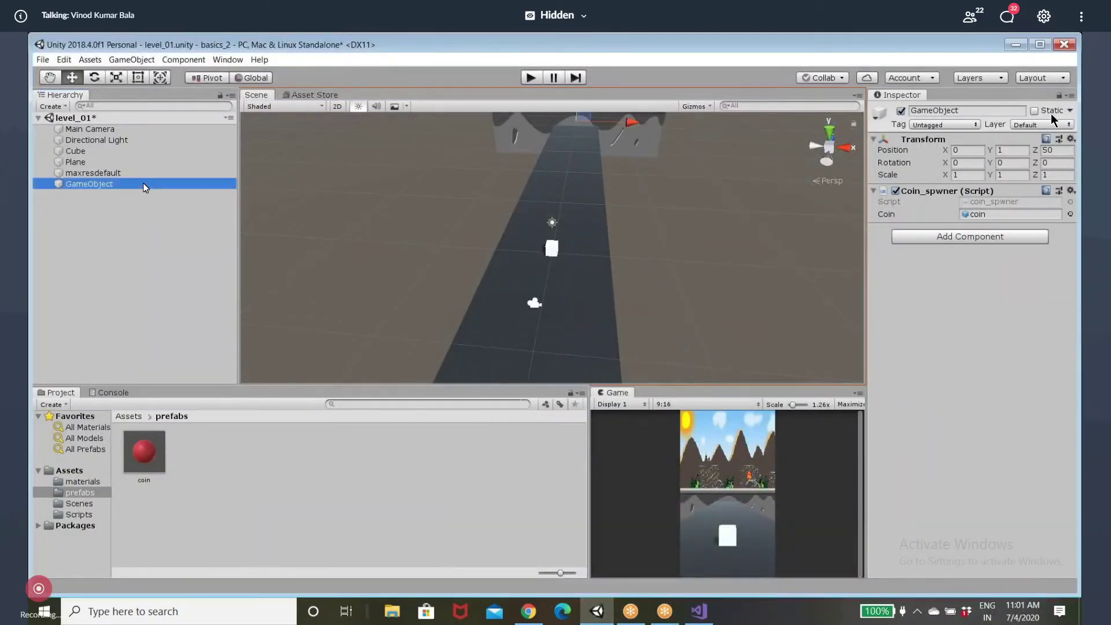
key("ctrl+d")
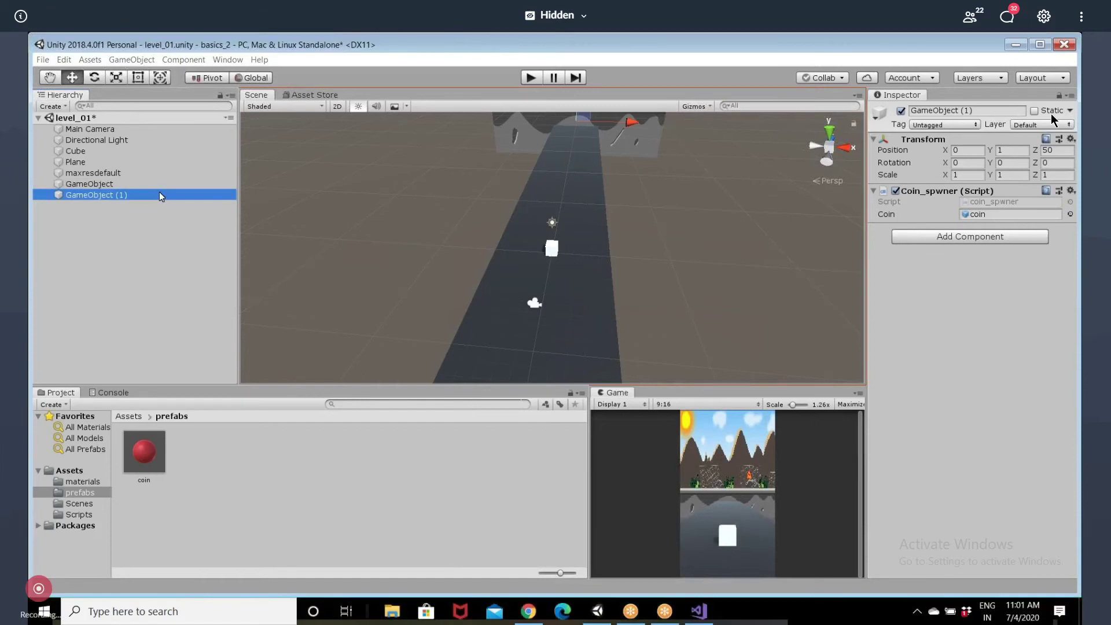
left_click(959, 151)
type("2")
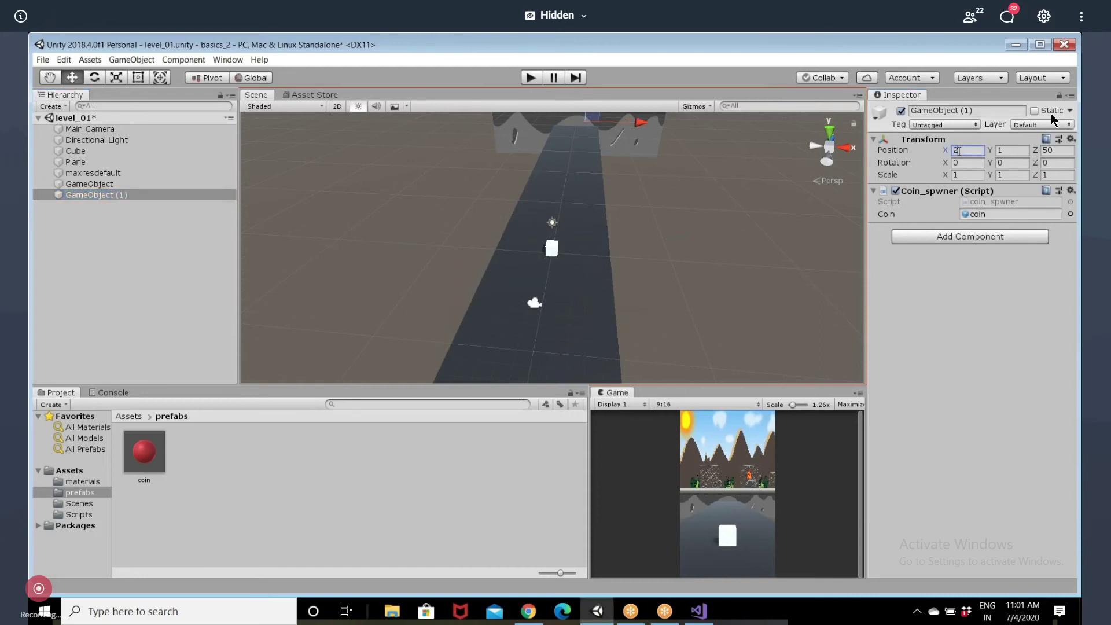
left_click(533, 78)
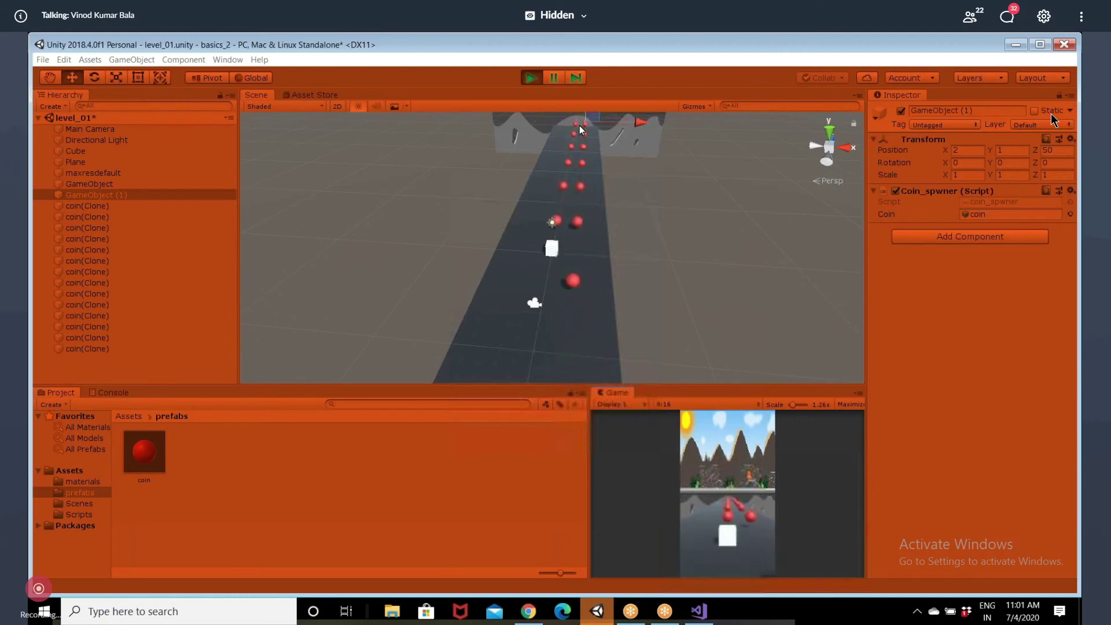
left_click(530, 78)
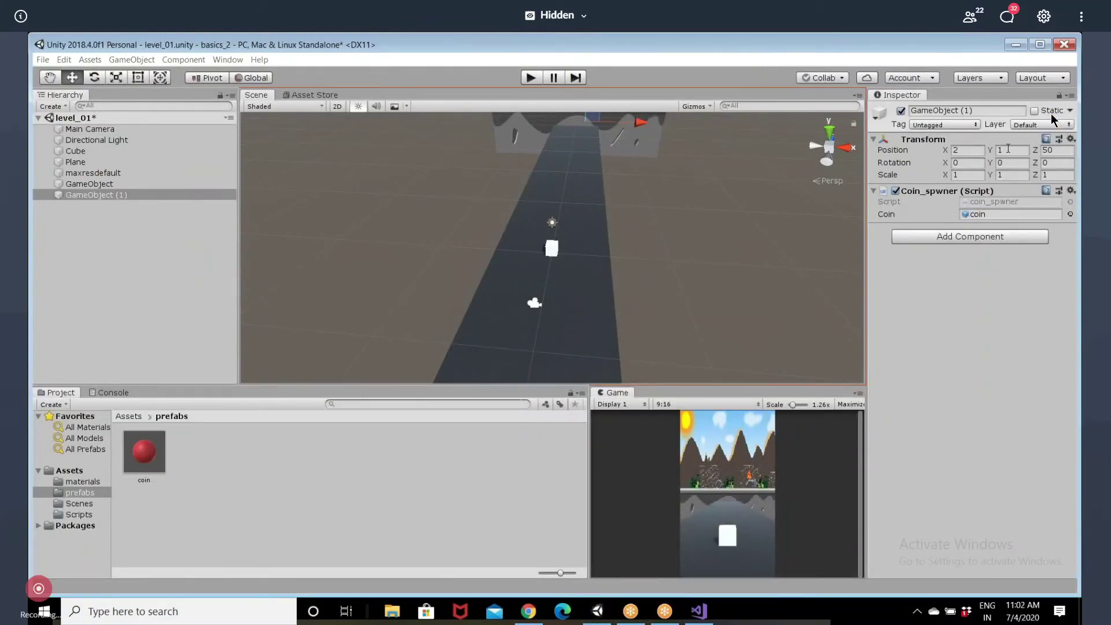
Set GameObject (1)'s Z position to 20 and play-test the coins spawning along the road
left_click(1064, 152)
type("2")
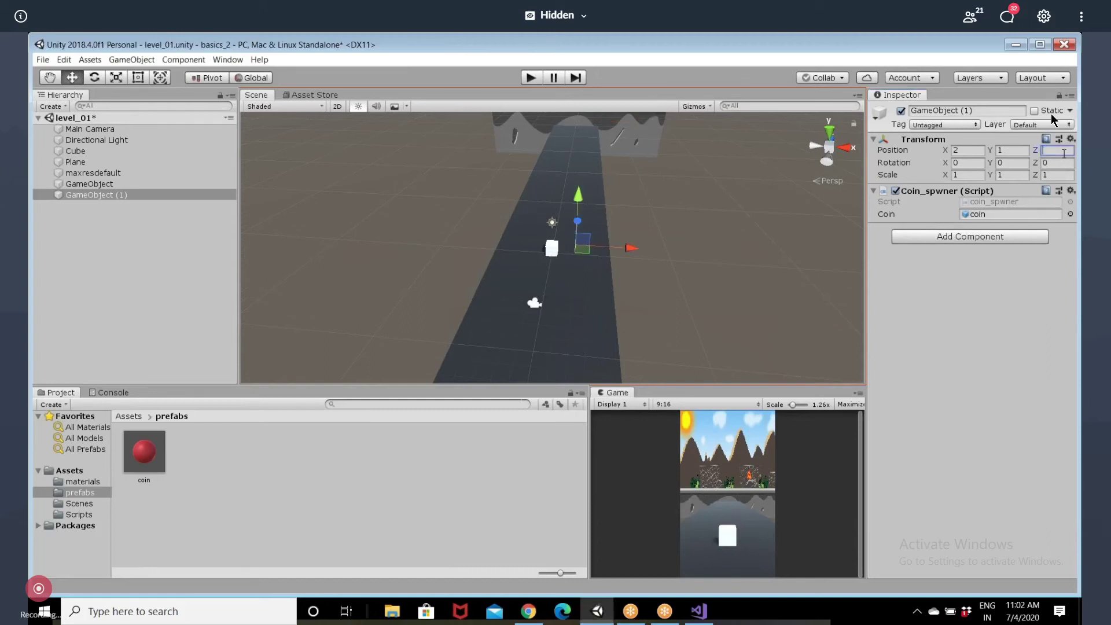
type("0")
key("Return")
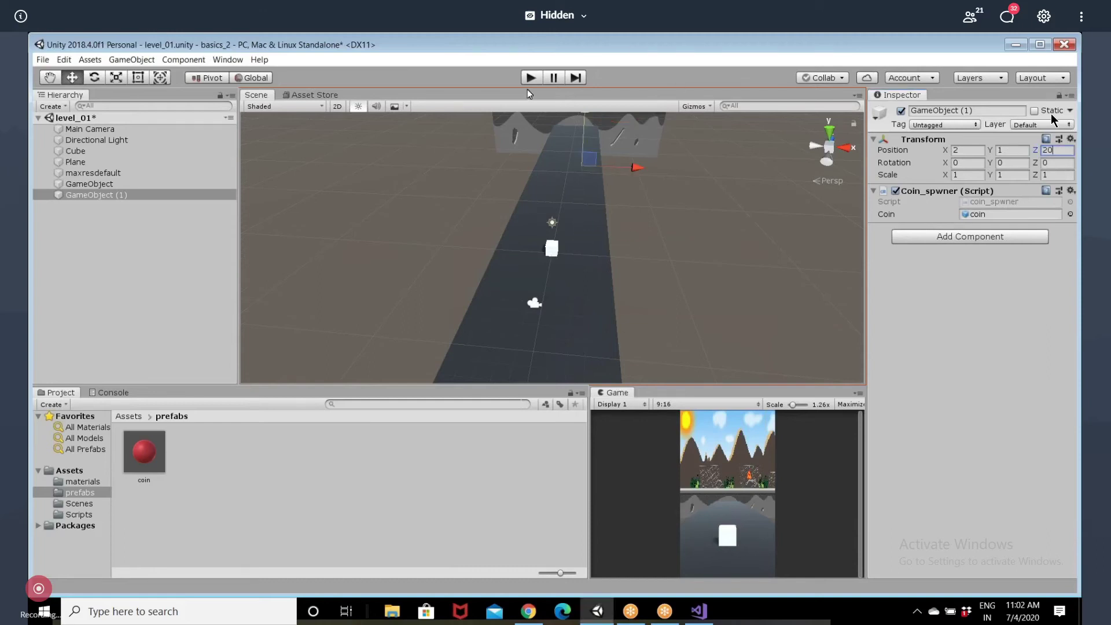
left_click(531, 79)
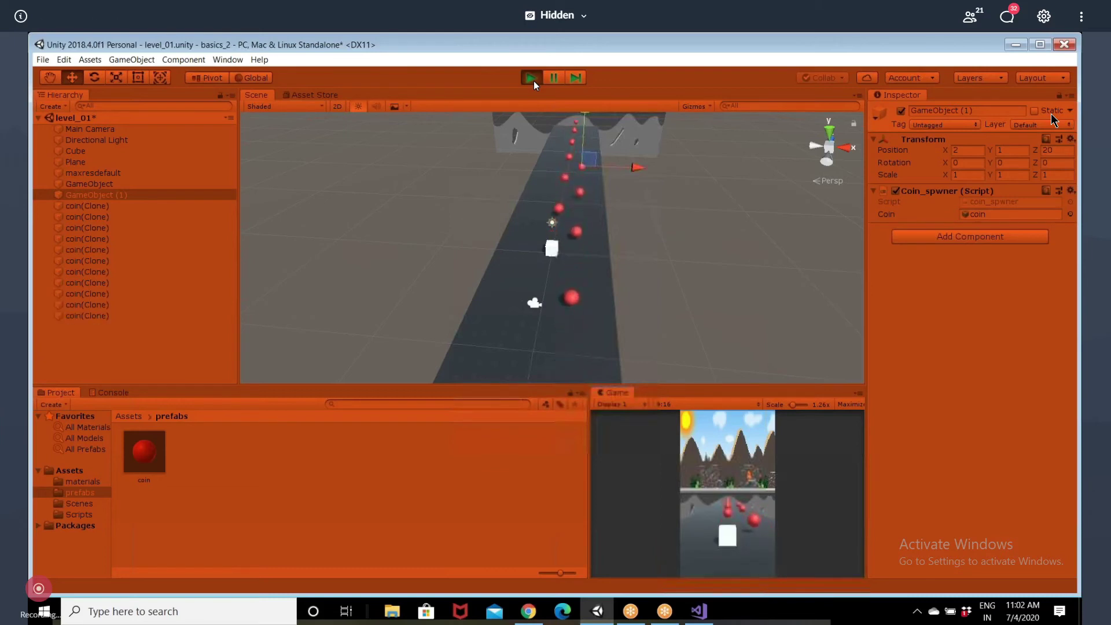
left_click(534, 81)
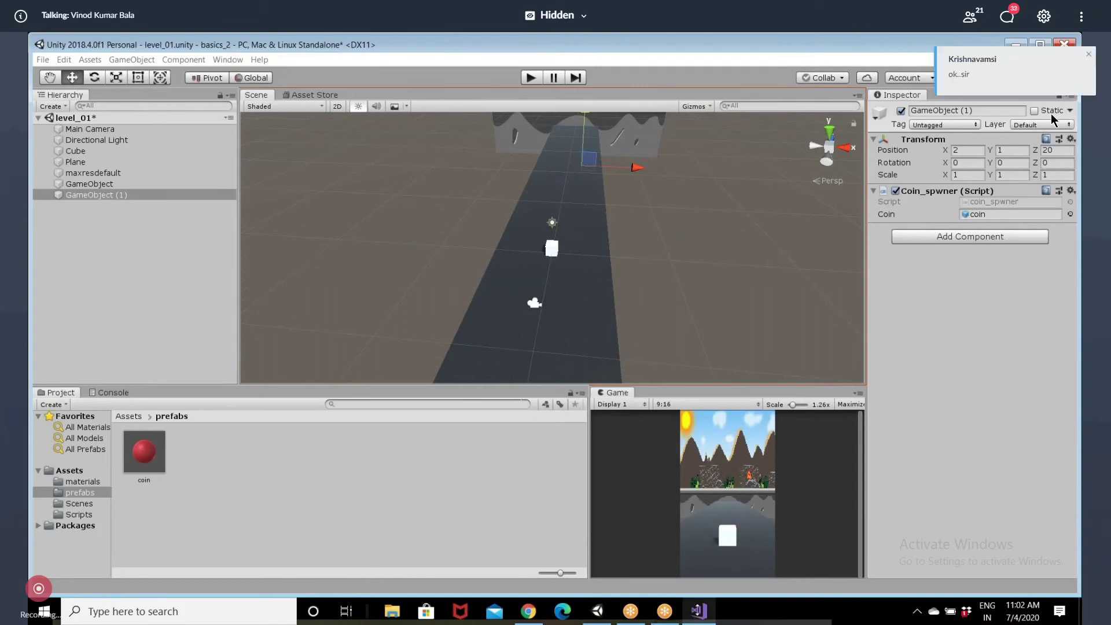
Bring Visual Studio back to the front to work on the scripts
left_click(700, 613)
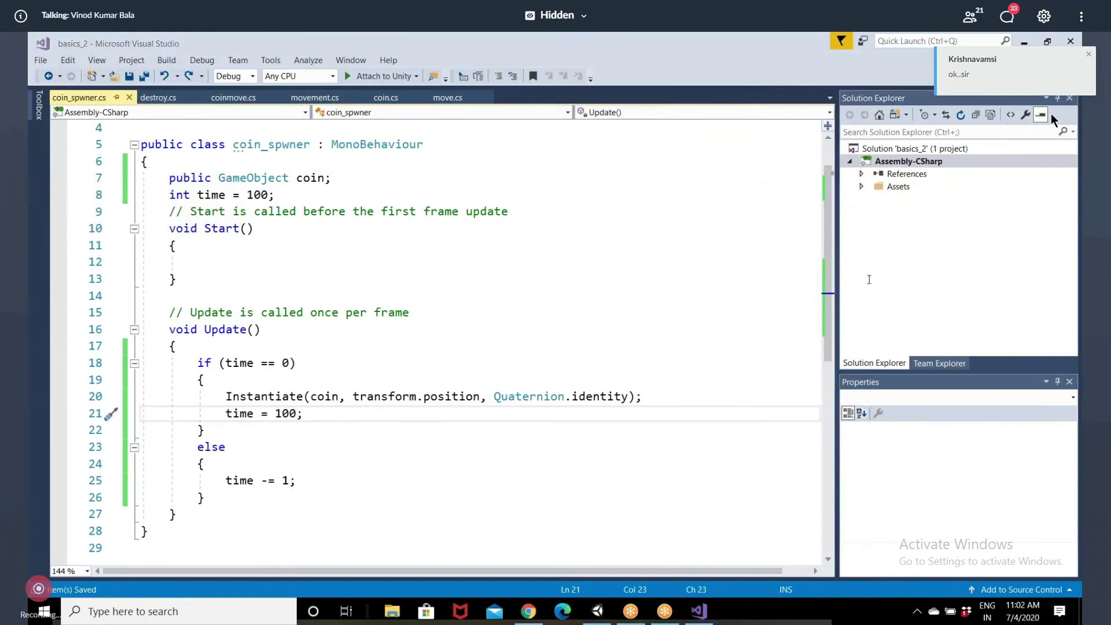
mouse_move(598, 611)
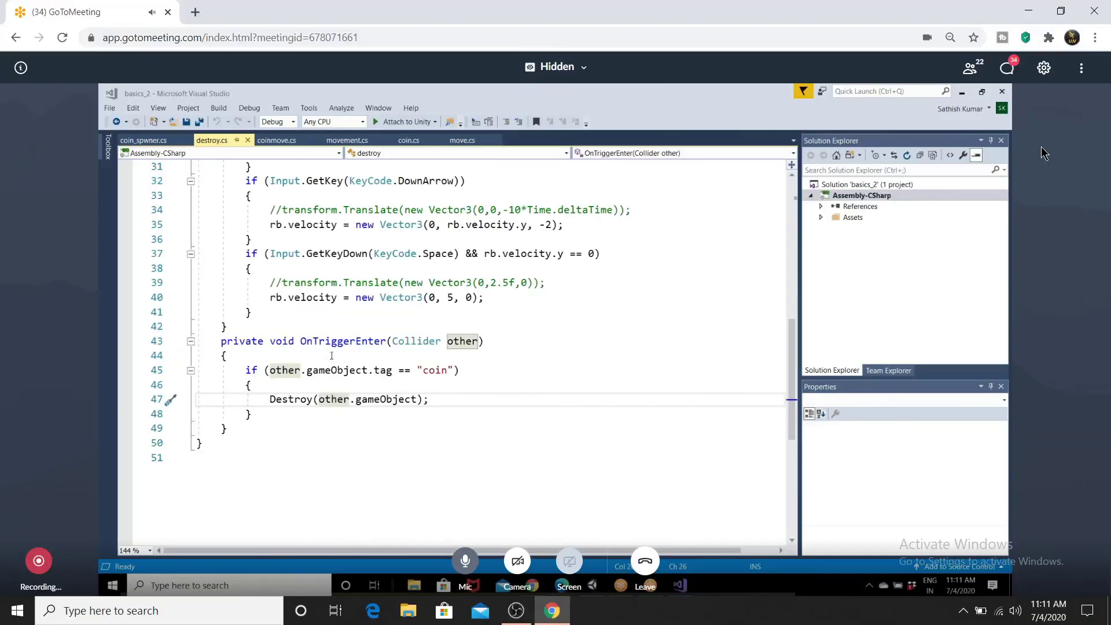
Switch the GoToMeeting shared view to full screen after a quick check on OBS
left_click(1081, 68)
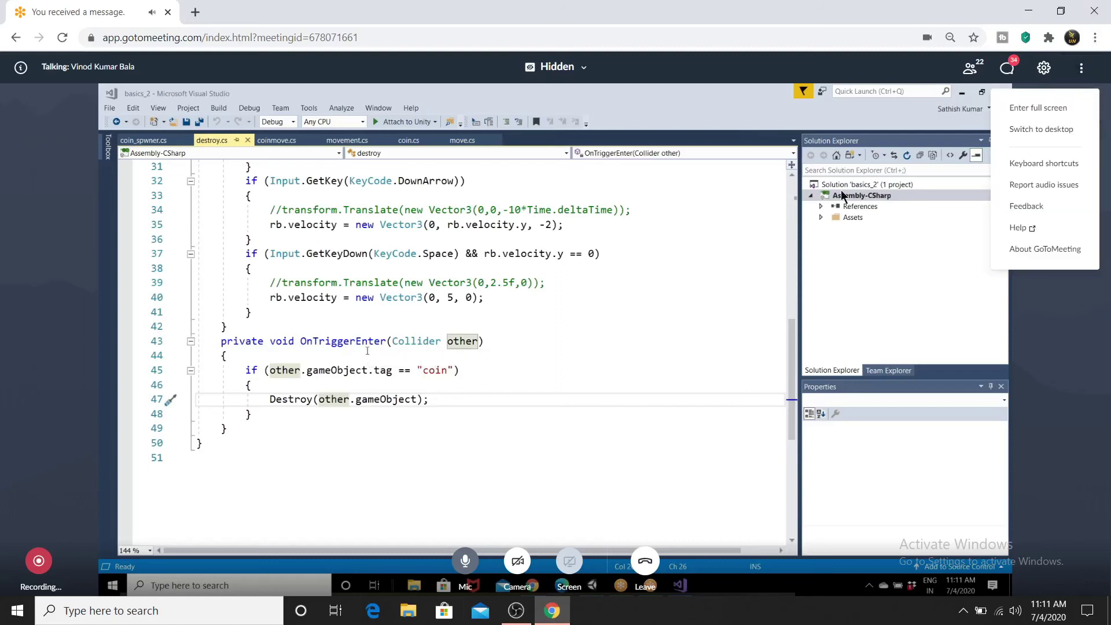
left_click(516, 610)
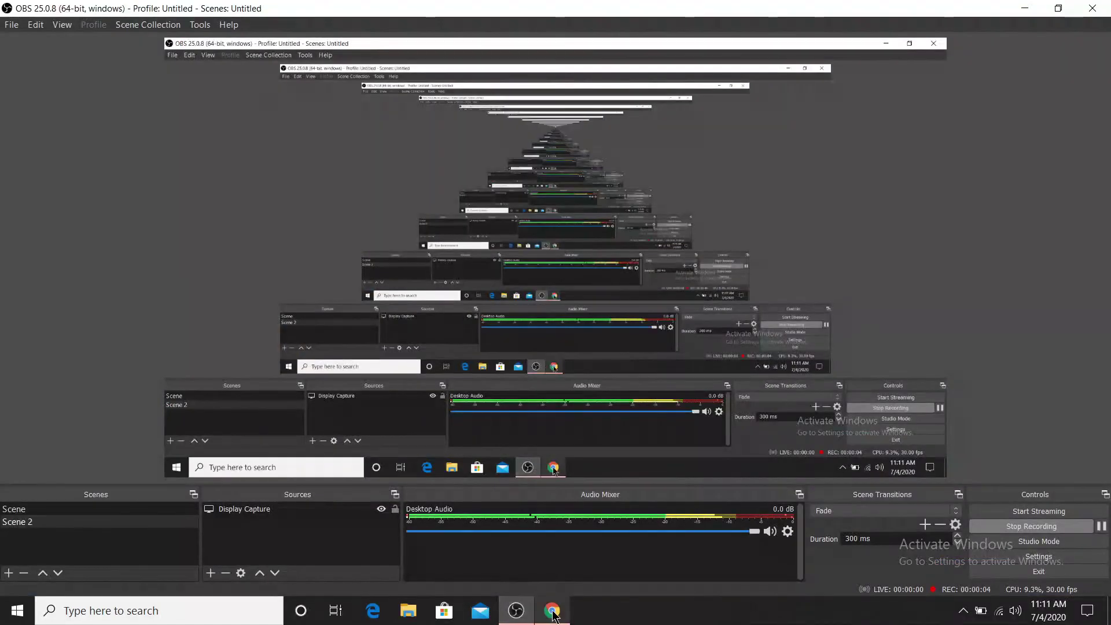
left_click(553, 613)
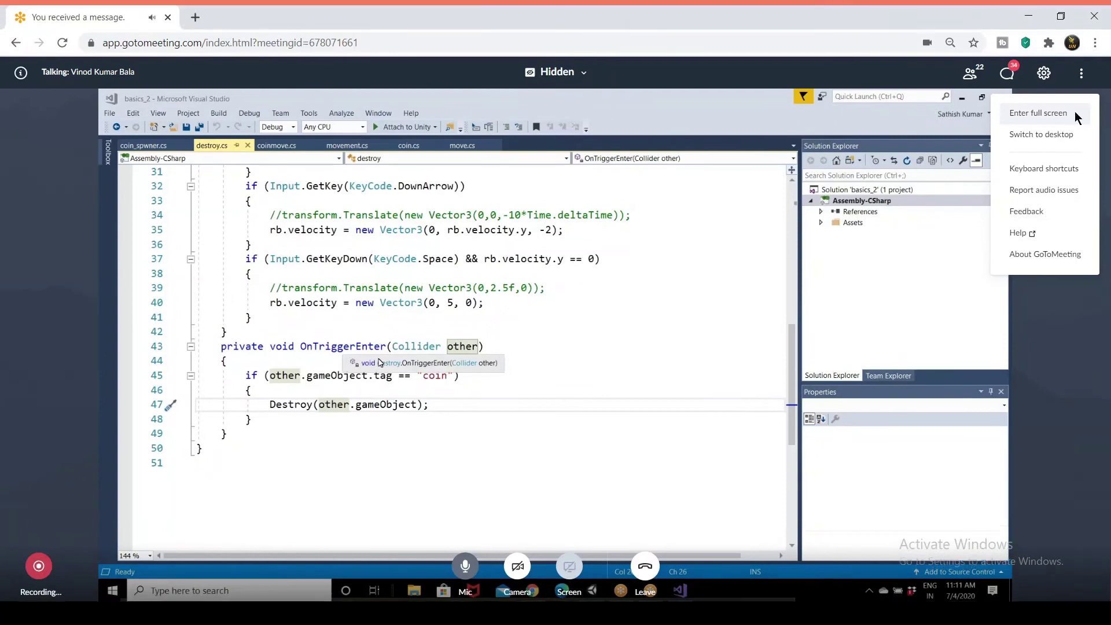
left_click(1038, 113)
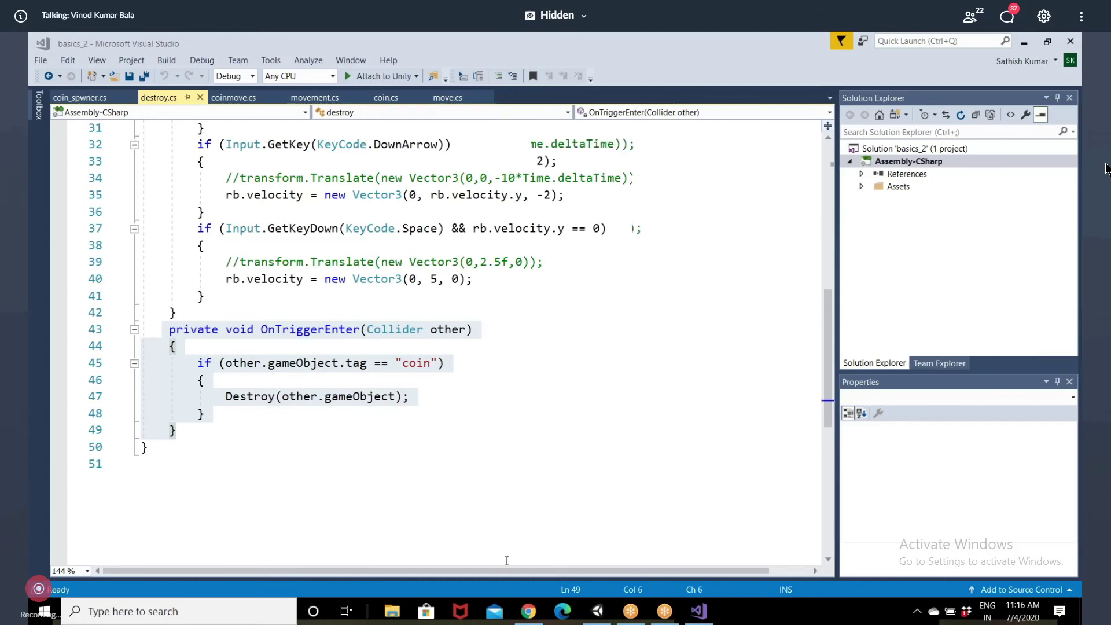
scroll(506, 561, "up", 1)
scroll(506, 561, "up", 1)
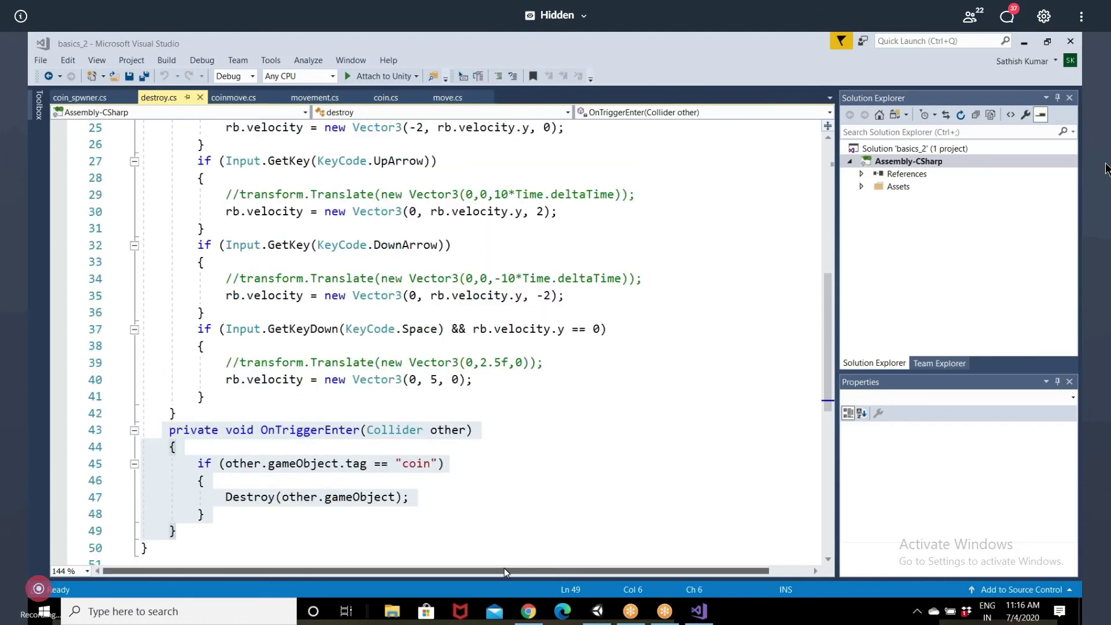
scroll(505, 567, "down", 2)
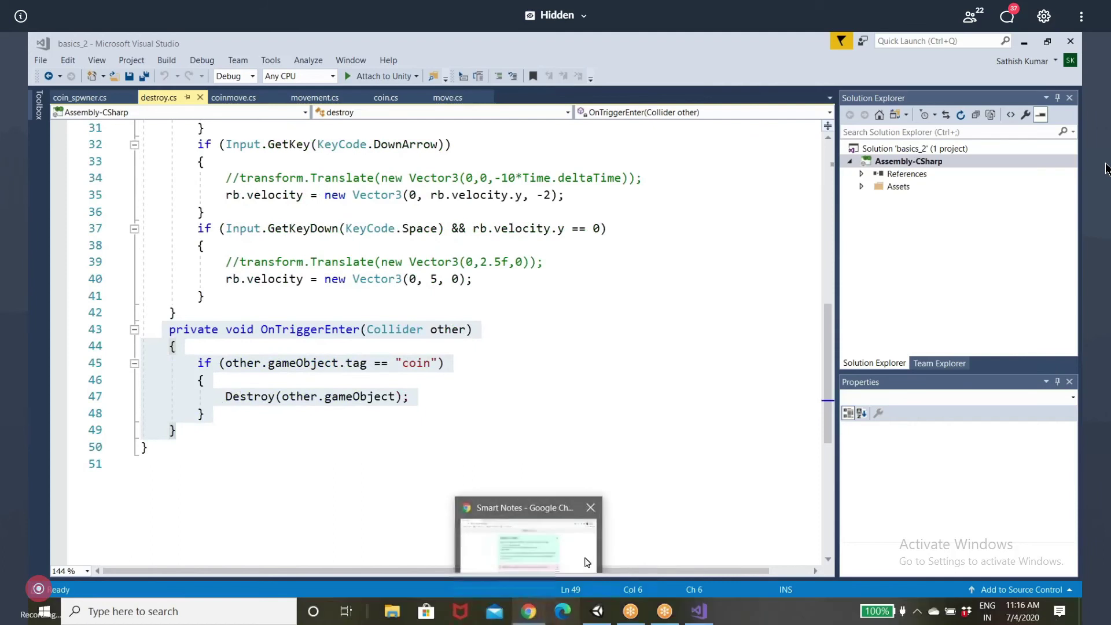
scroll(595, 495, "up", 1)
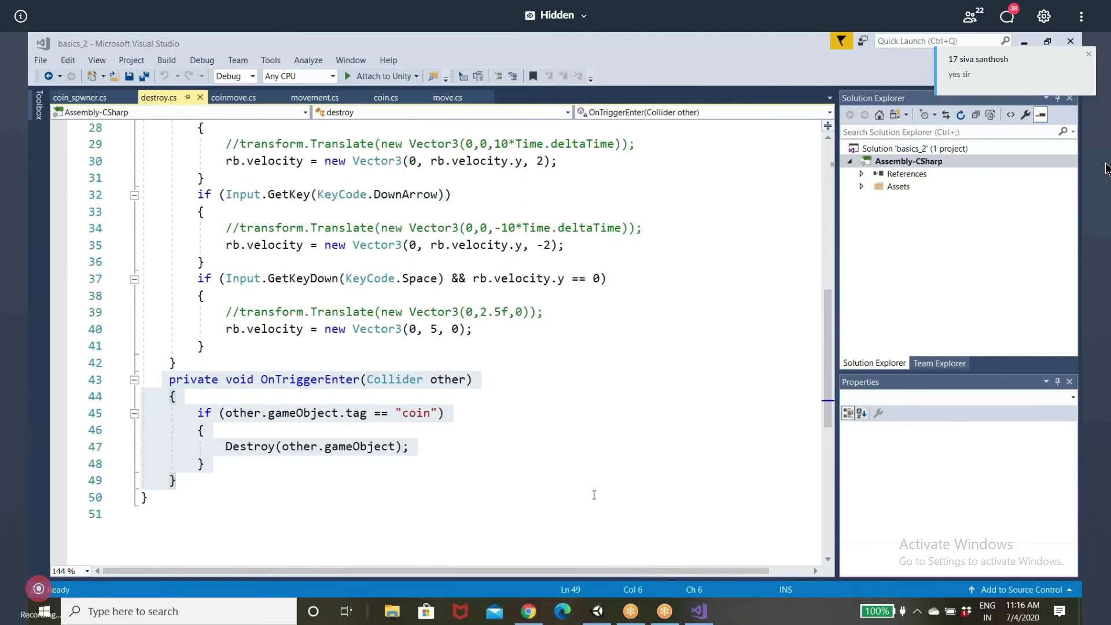
scroll(594, 495, "up", 1)
scroll(594, 495, "up", 2)
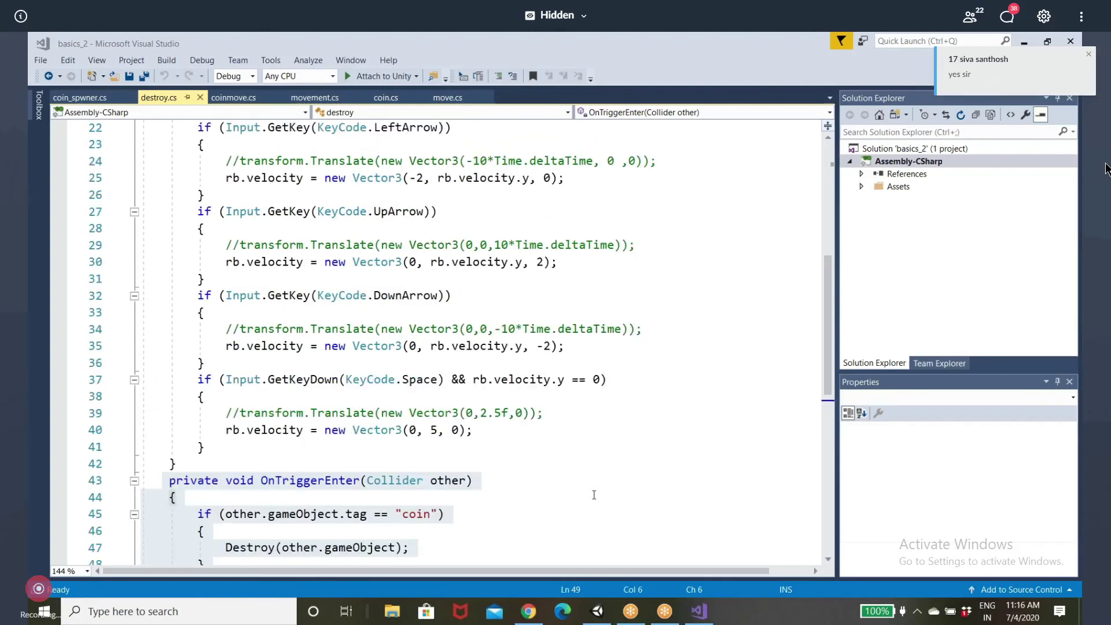
scroll(594, 494, "up", 5)
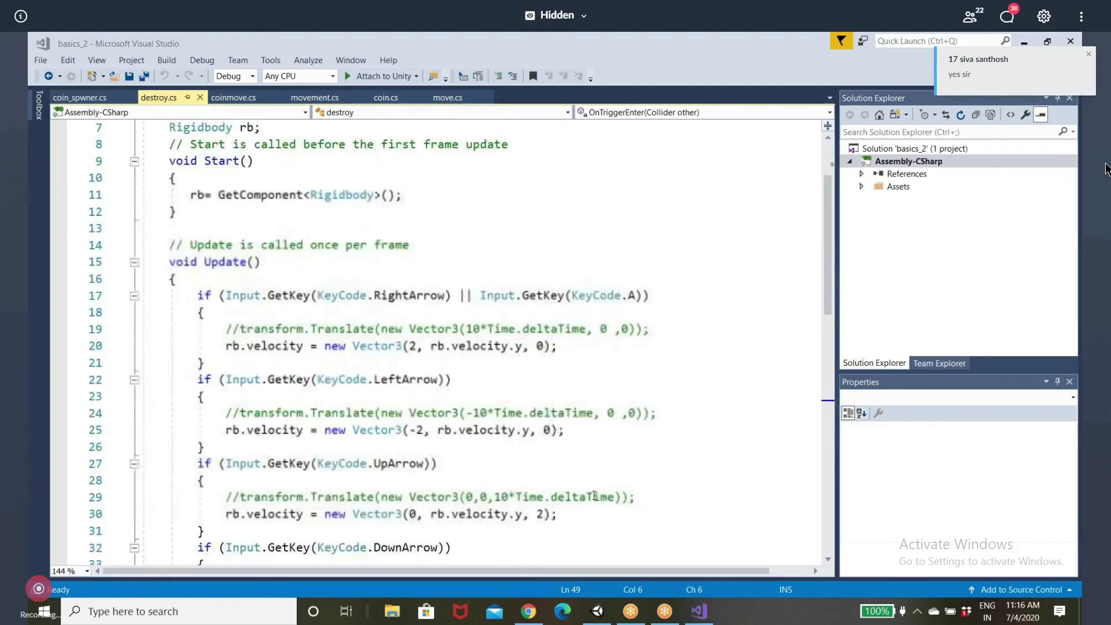
mouse_move(163, 127)
left_mouse_down()
mouse_move(329, 598)
mouse_move(416, 366)
left_mouse_up()
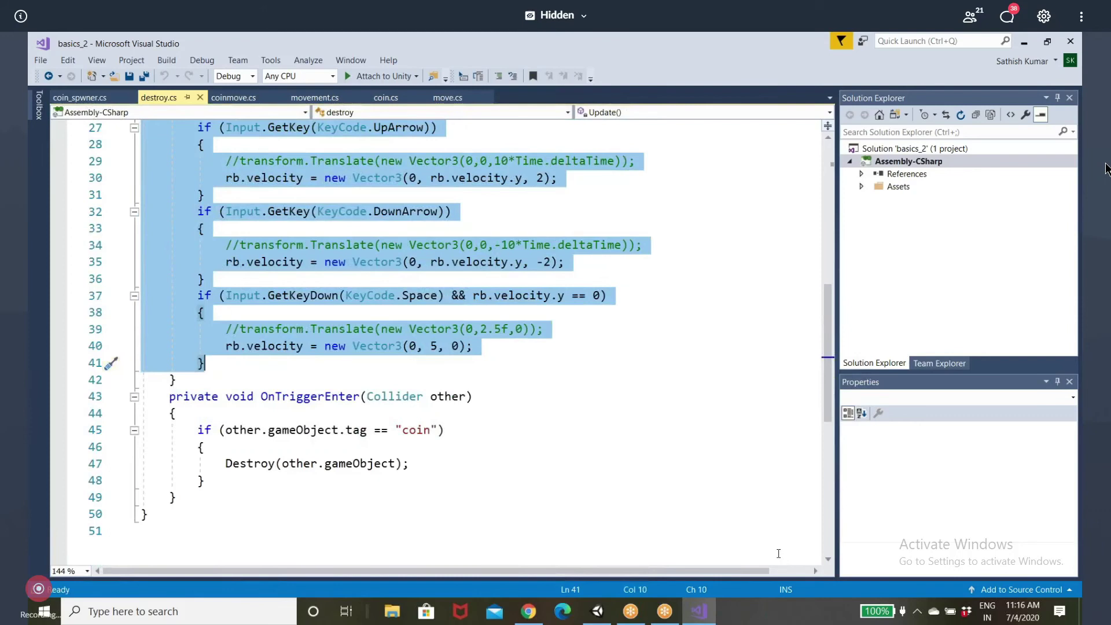
left_click(1107, 168)
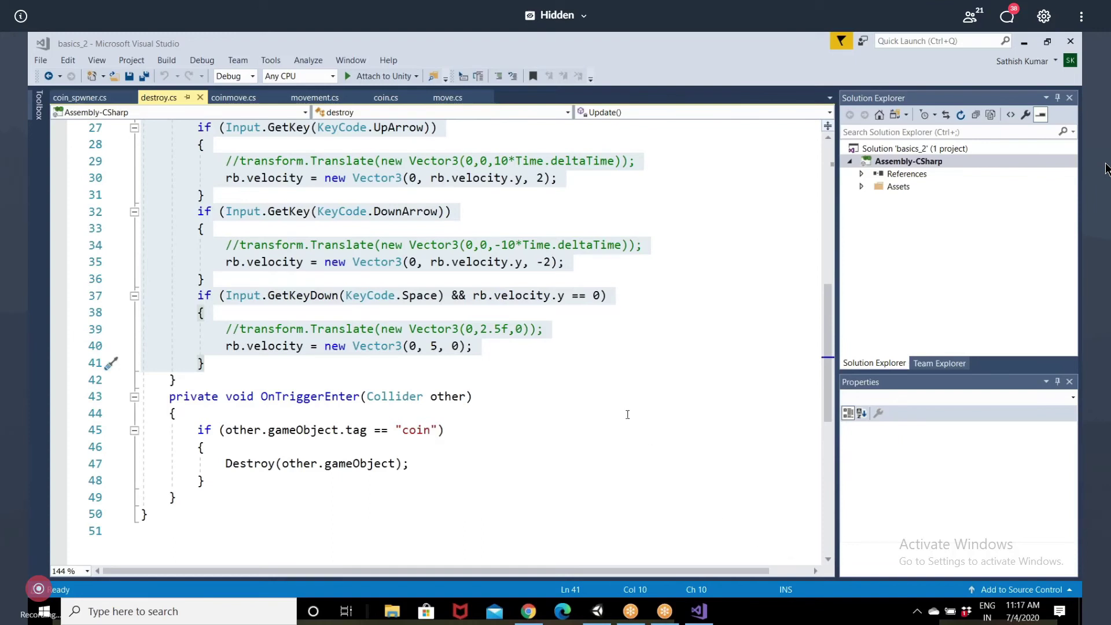
left_click(594, 385)
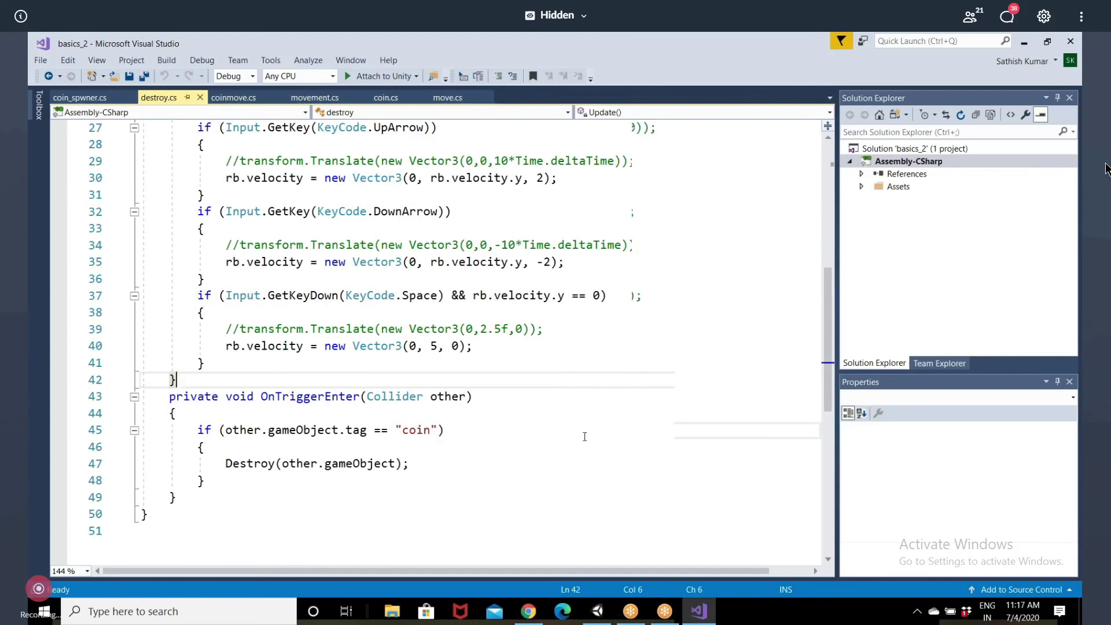
scroll(585, 437, "up", 1)
scroll(585, 437, "up", 2)
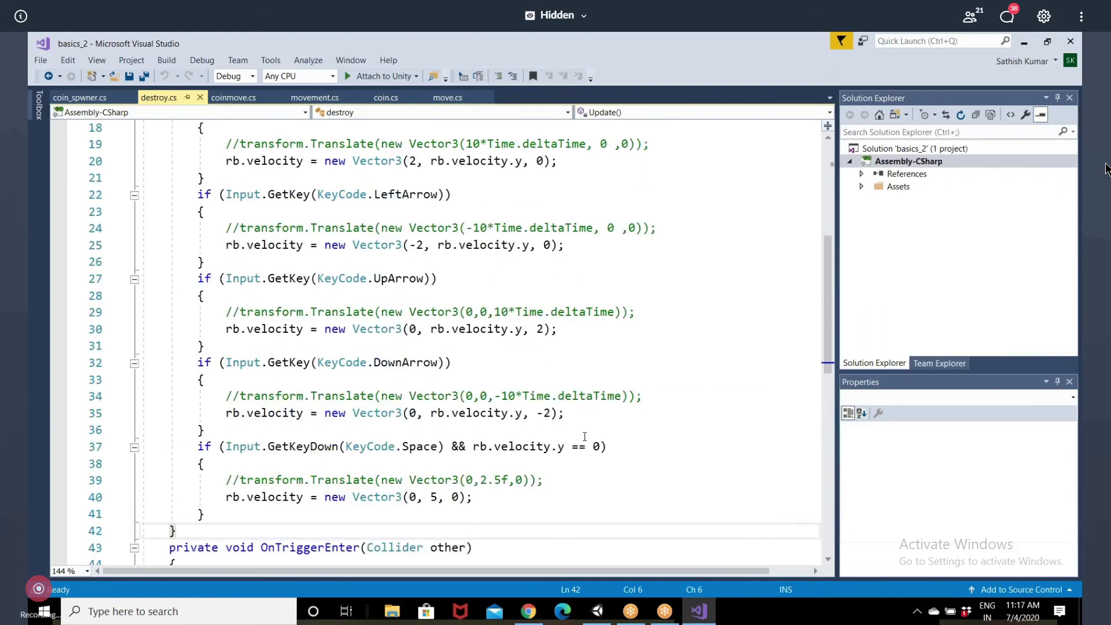
scroll(585, 437, "up", 6)
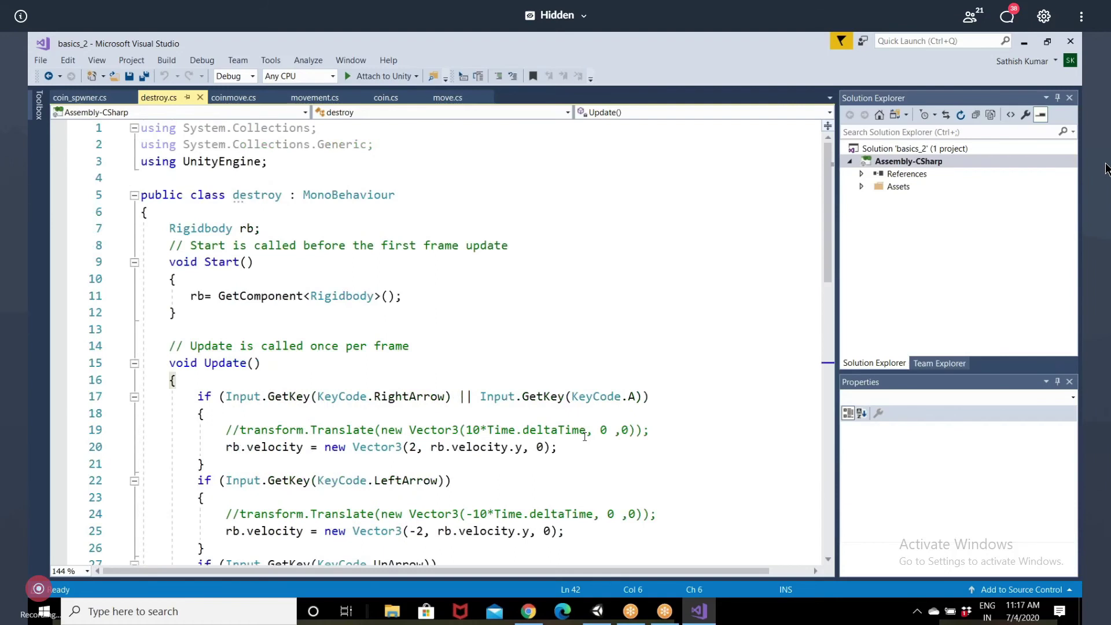
scroll(584, 437, "down", 9)
scroll(584, 437, "down", 1)
scroll(585, 437, "up", 5)
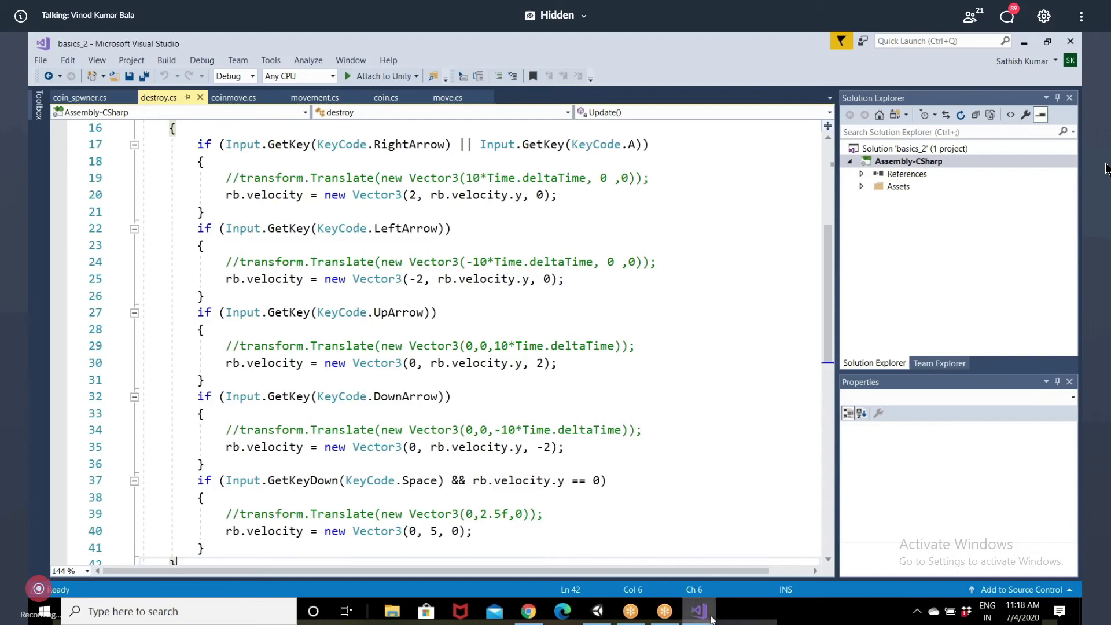
Delete GameObject (1), then review the Cube's and remaining GameObject's Inspector settings
left_click(599, 621)
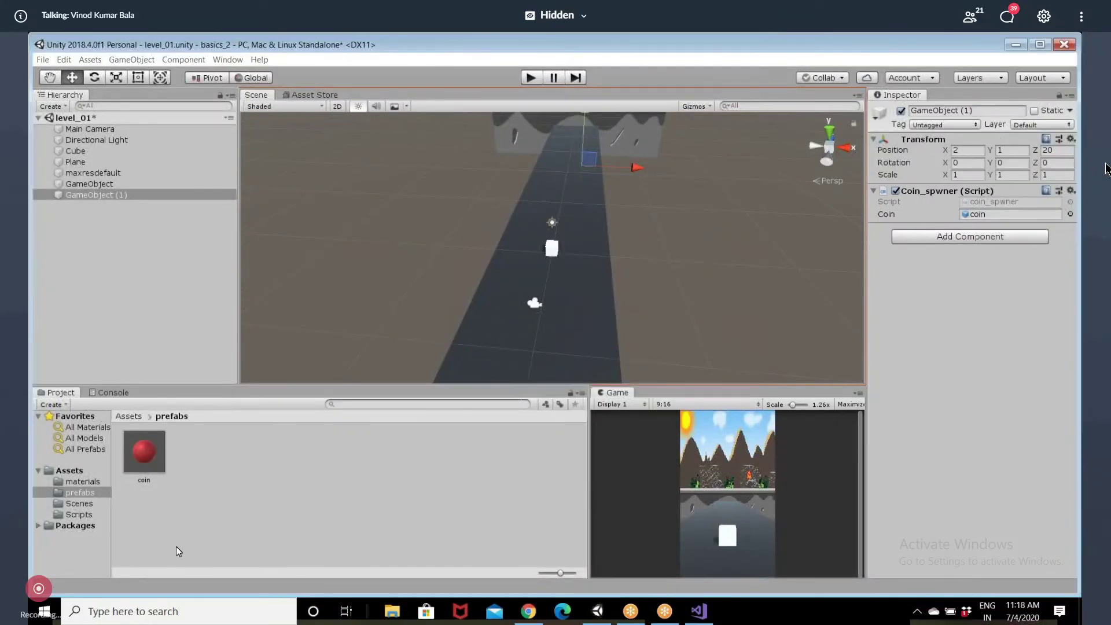
left_click(197, 196)
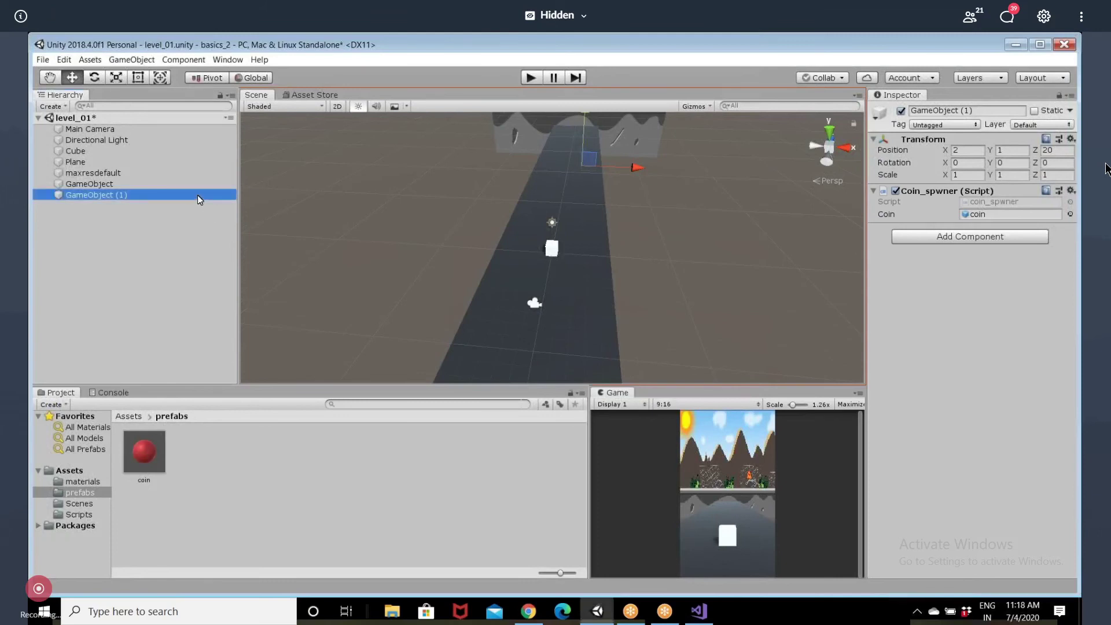
key("Delete")
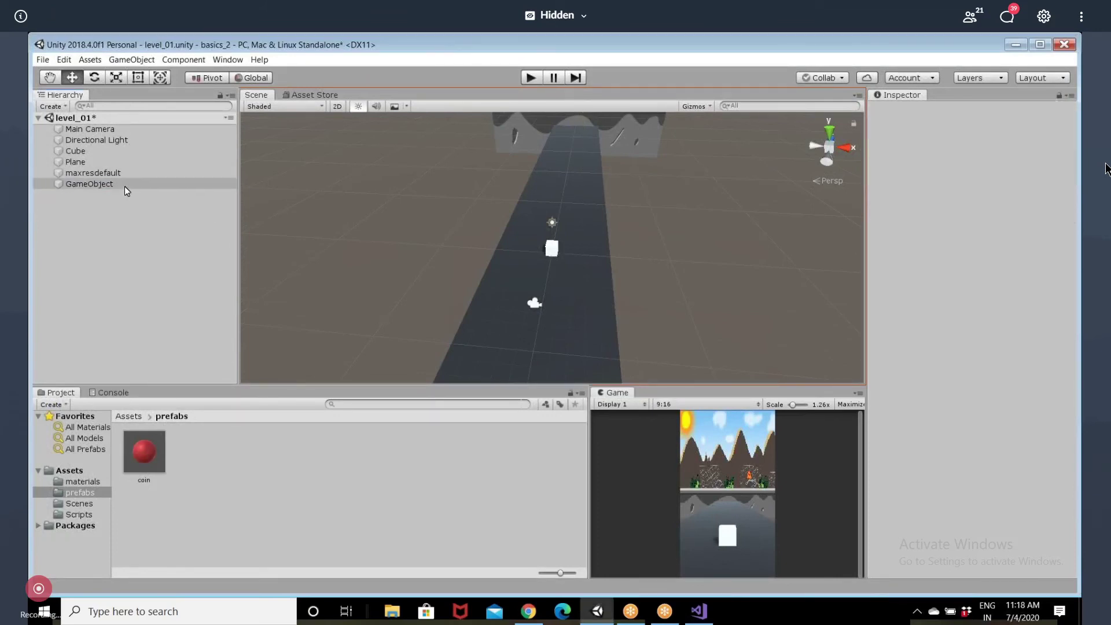
left_click_drag(124, 186, 92, 147)
left_click(93, 147)
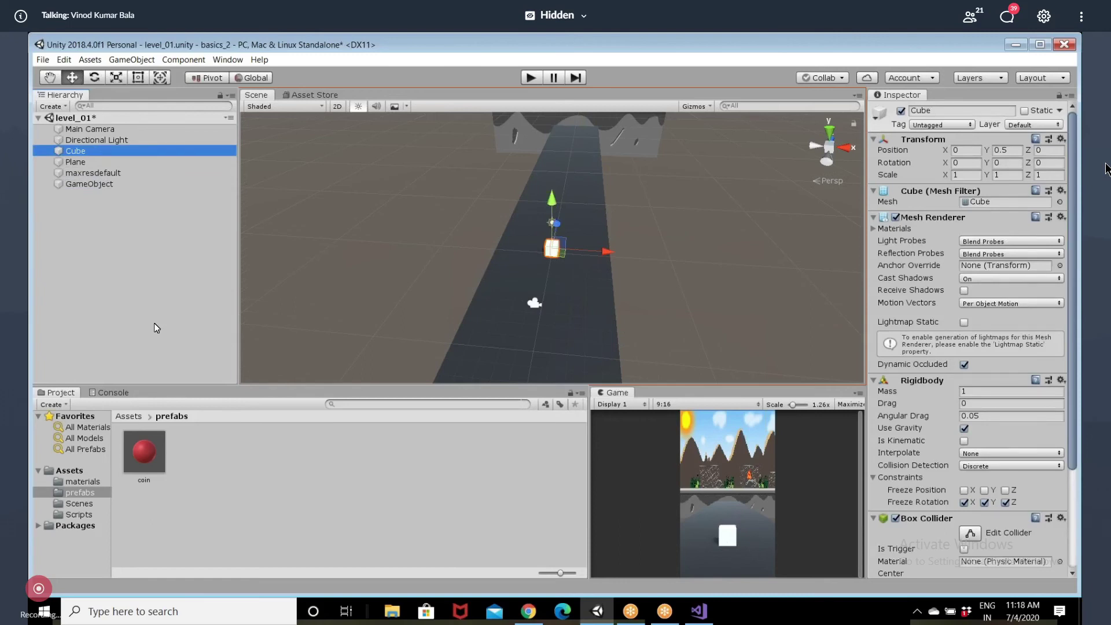
left_click(101, 182)
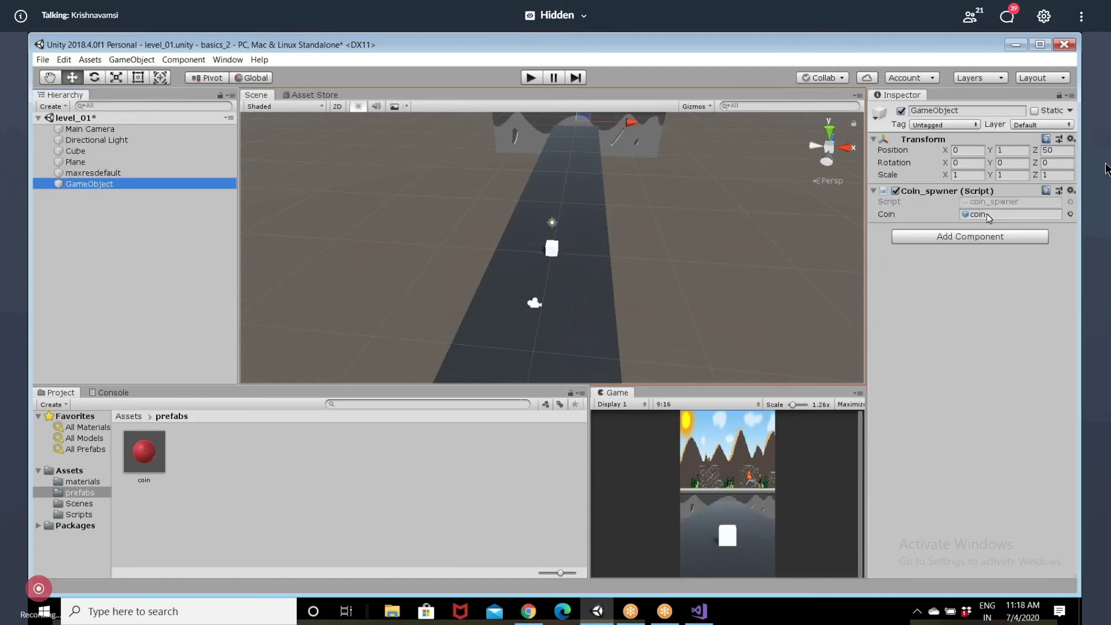
Return the GoToMeeting meeting view to full screen
key("Escape")
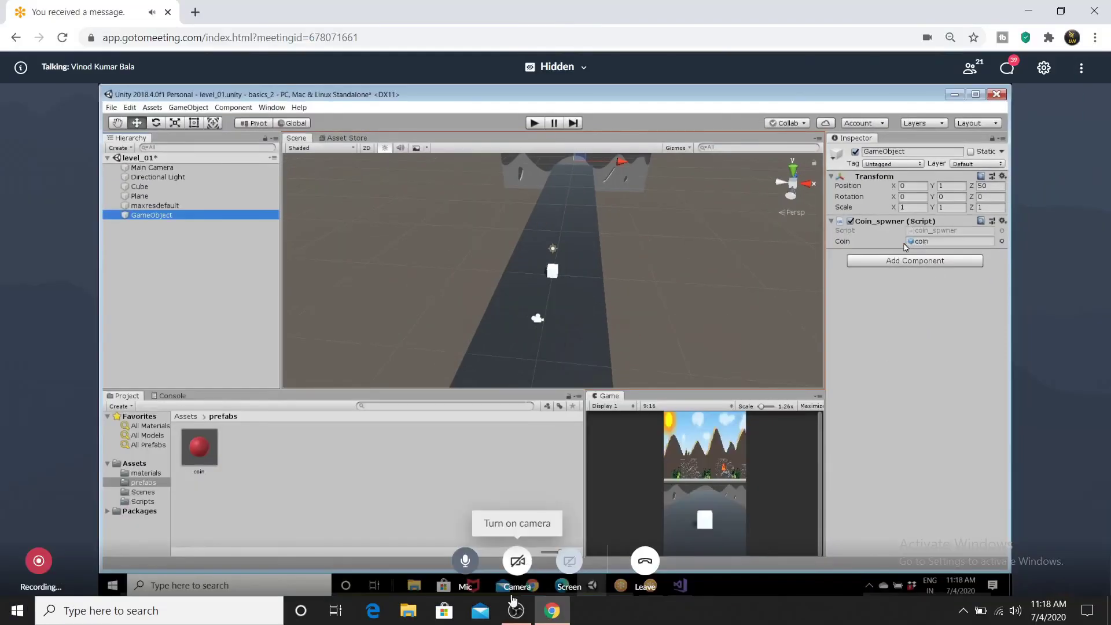
left_click(515, 610)
left_click(552, 610)
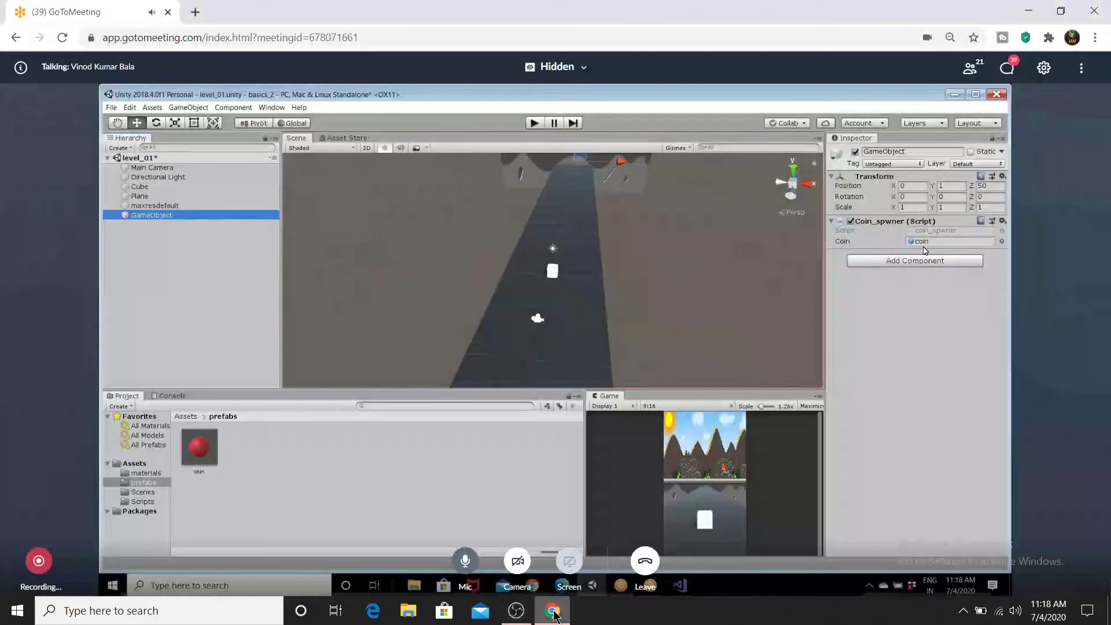
left_click(1081, 67)
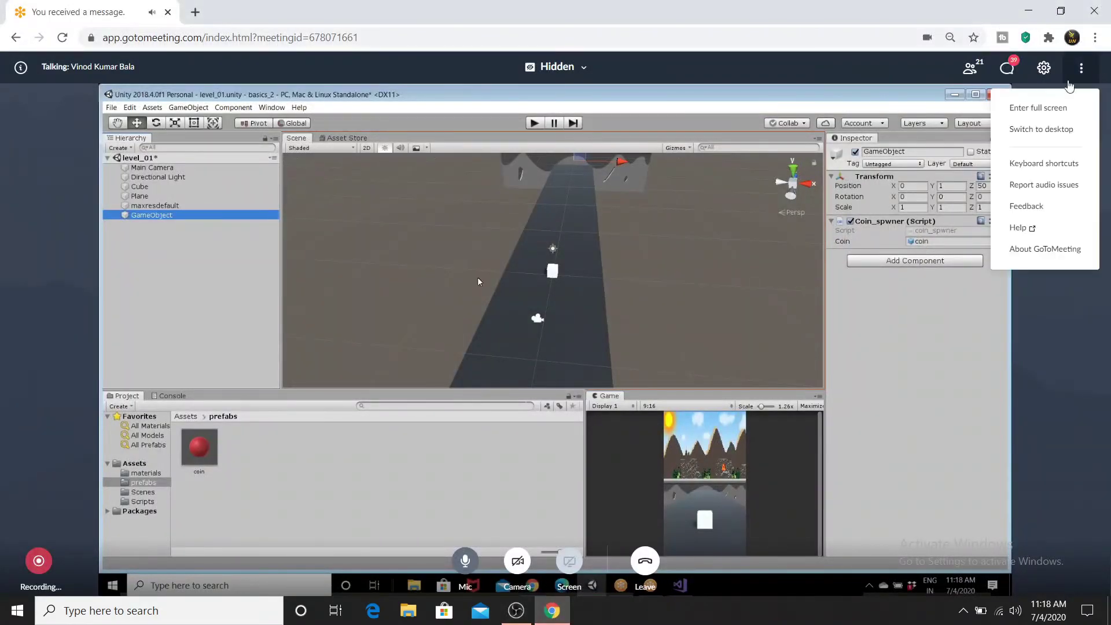
left_click(1053, 108)
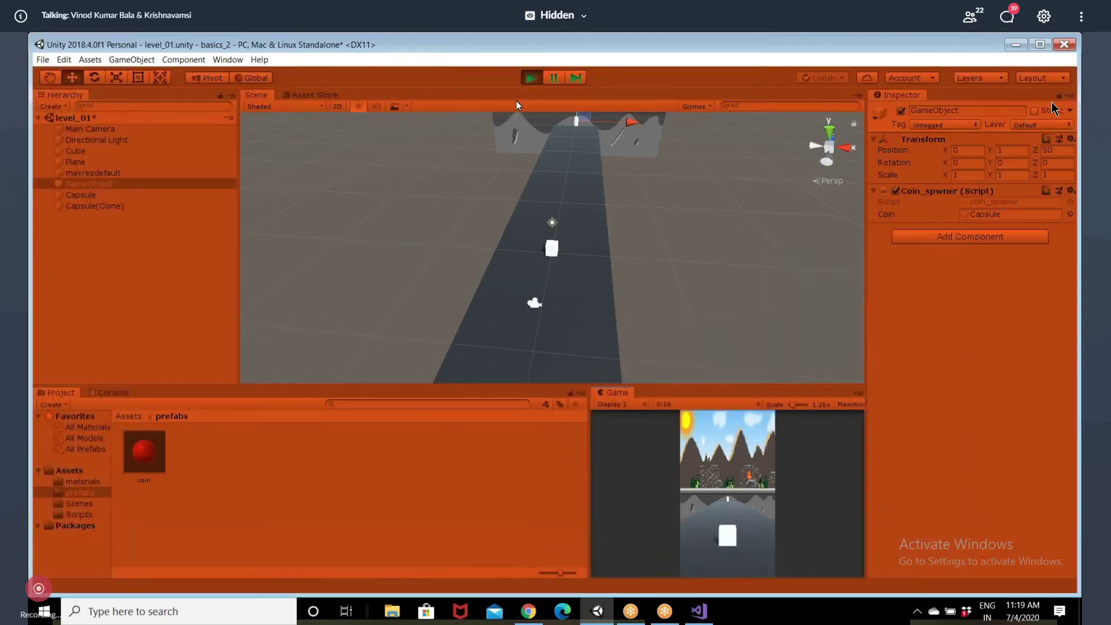
Exit Play mode and select the Capsule in the Hierarchy
left_click(535, 78)
left_click(80, 195)
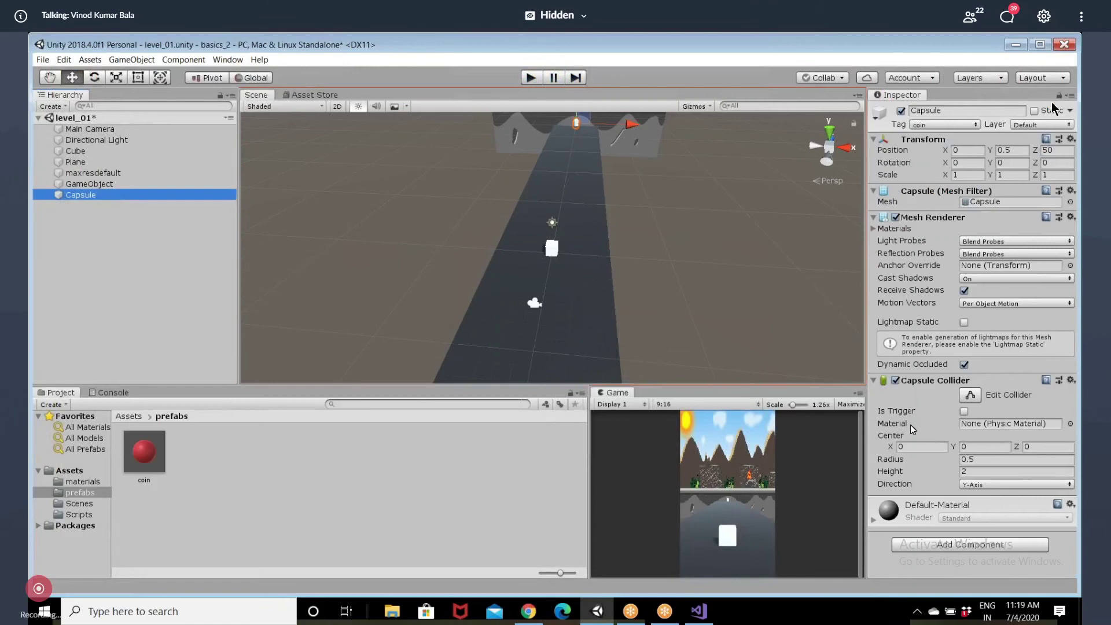
Add the Coinmove script to the Capsule with Speed -5, then press Play
left_click(1025, 548)
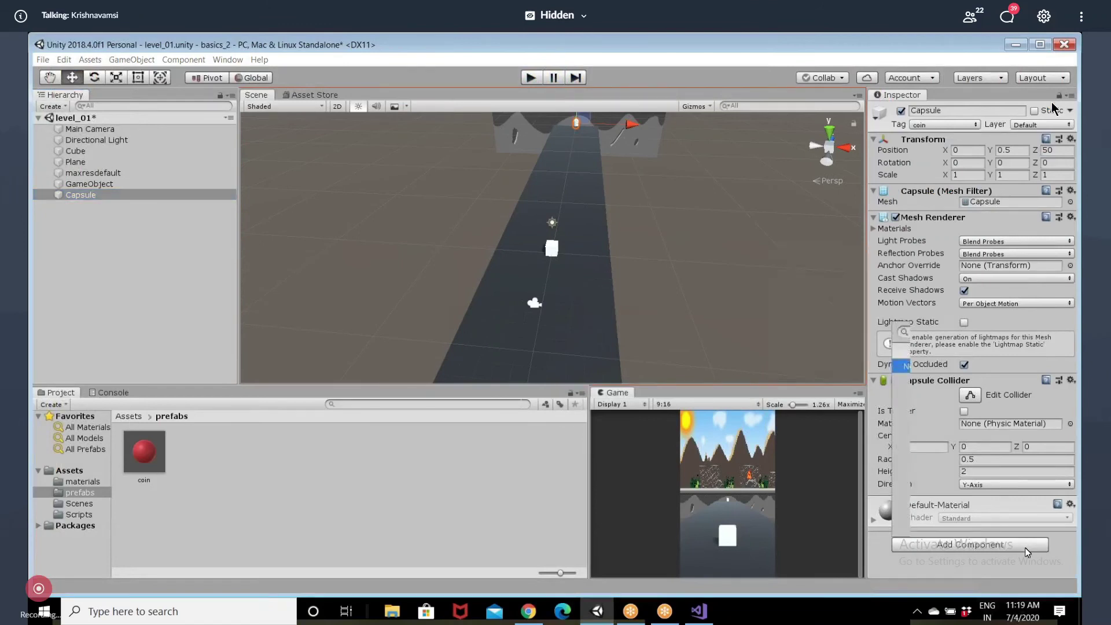
type("coin")
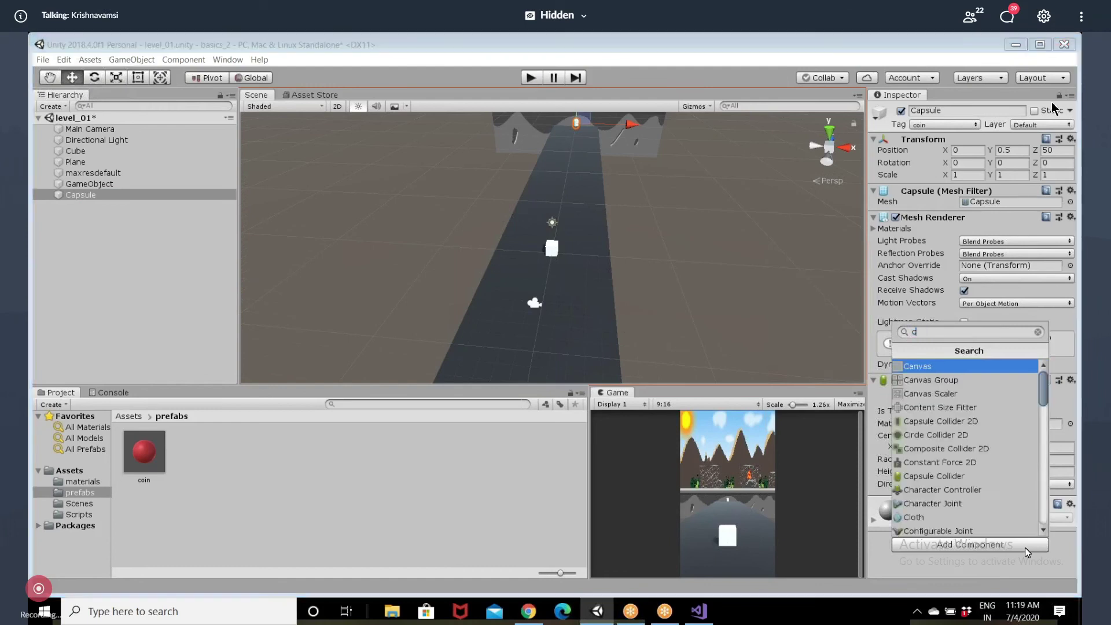
key("Down")
key("Down")
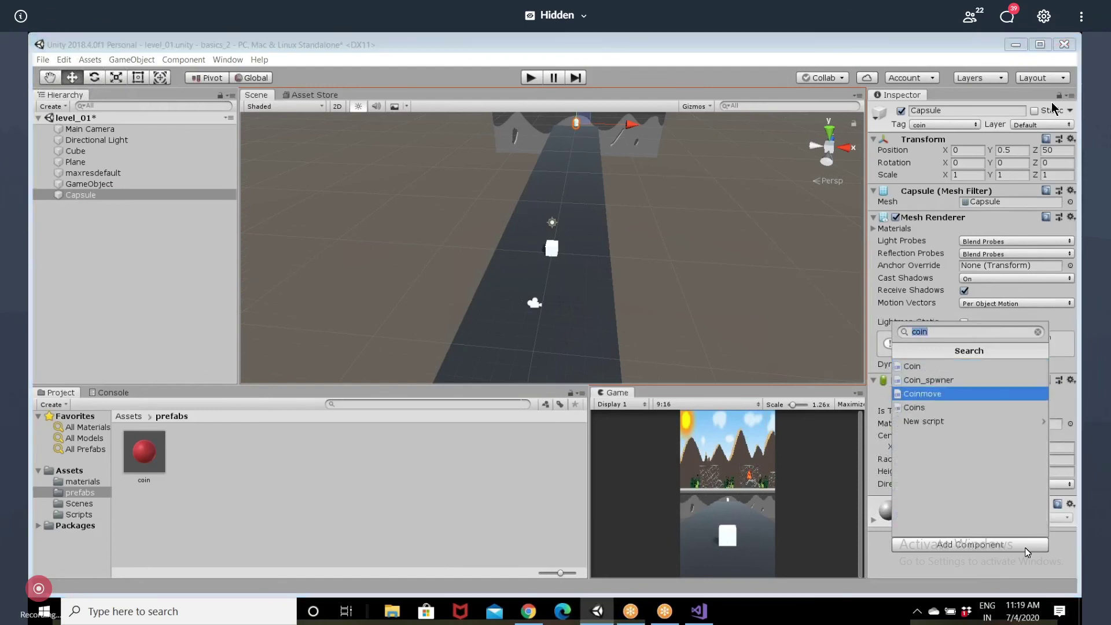
key("Return")
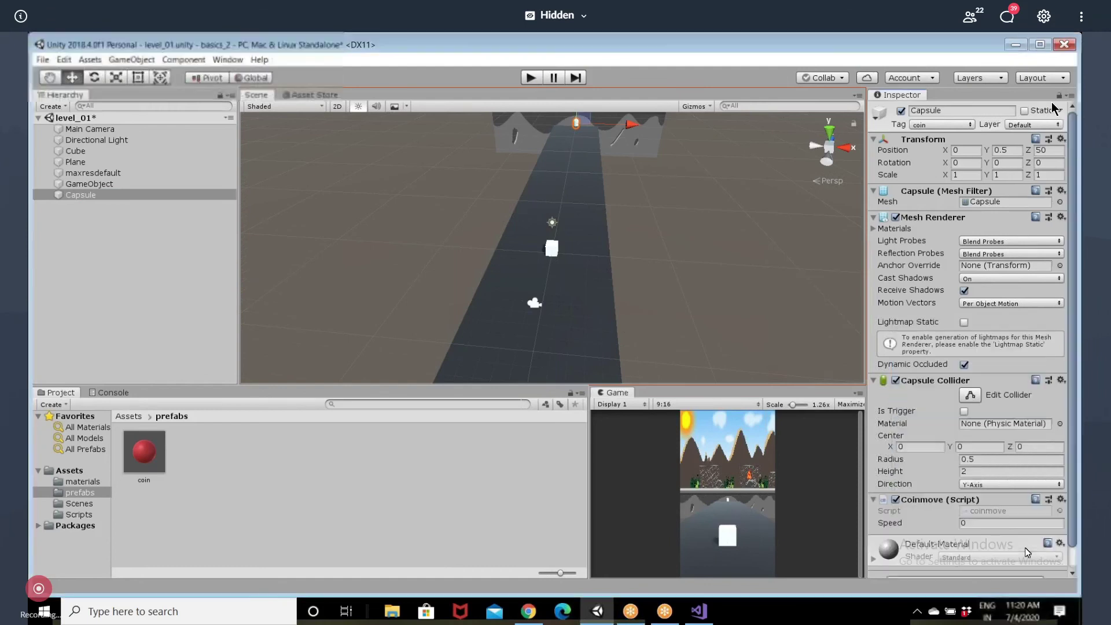
left_click(1002, 523)
type("-5")
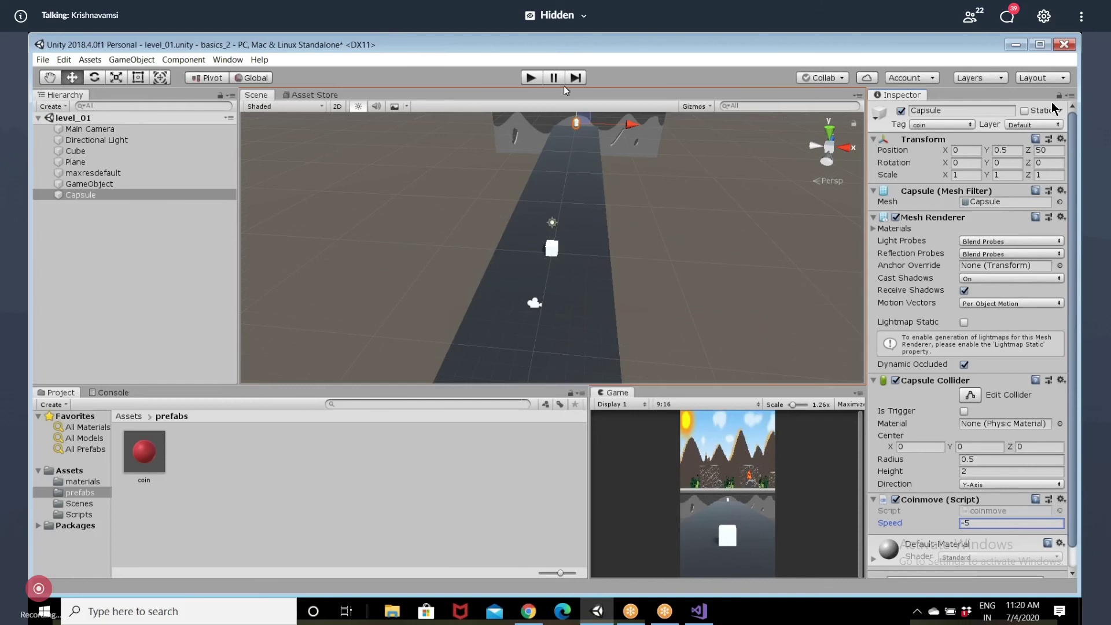
left_click(533, 77)
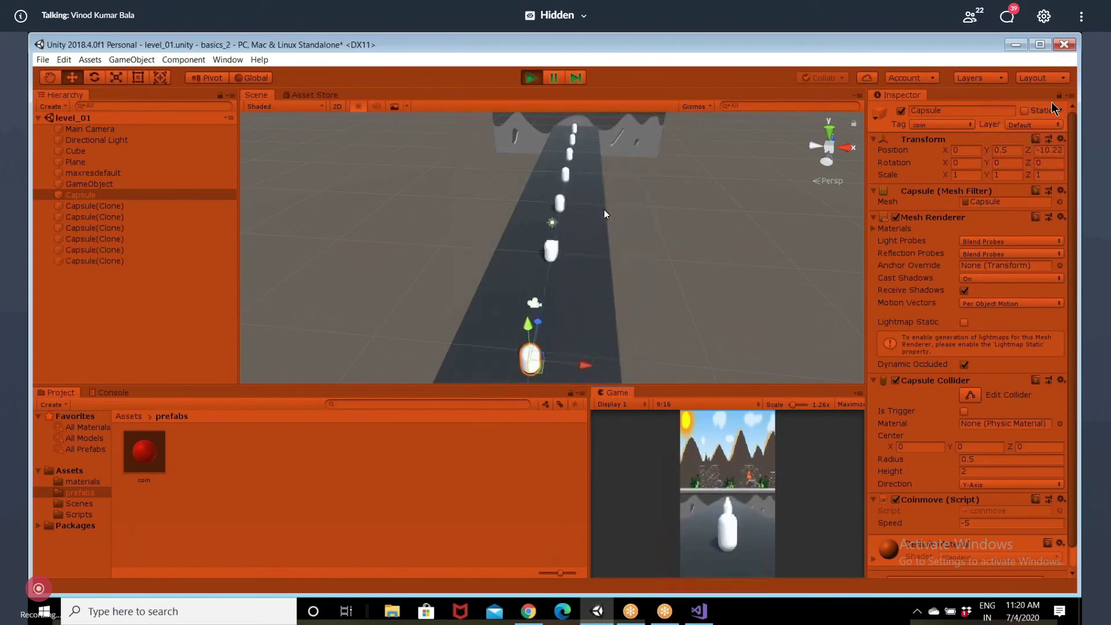
Stop the game, tick Is Trigger on the Capsule Collider, and play again
left_click(530, 79)
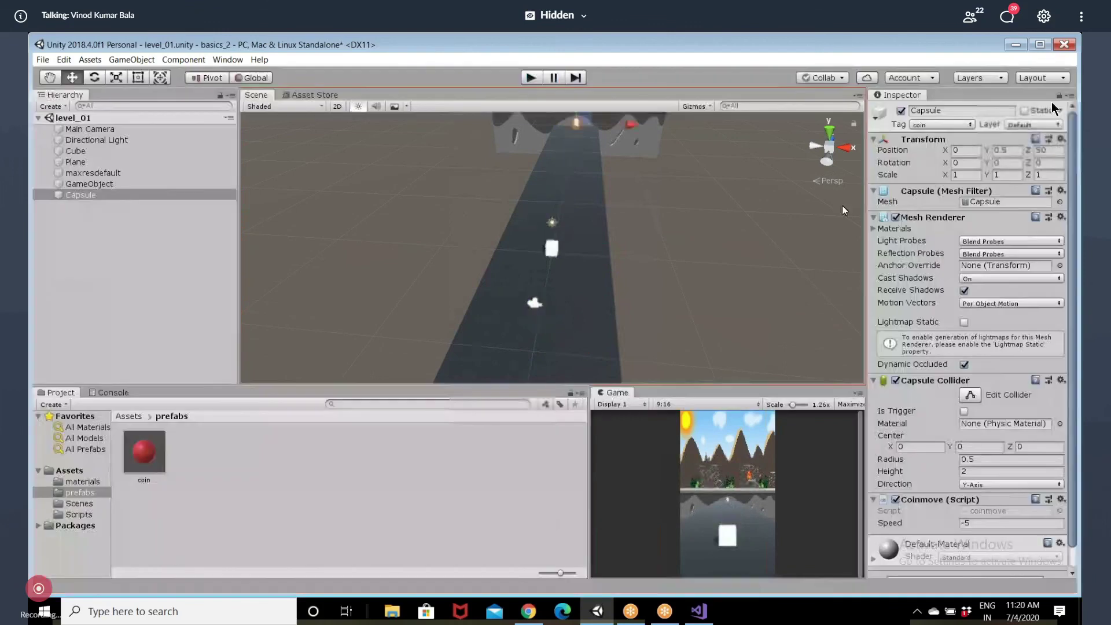
scroll(984, 437, "down", 1)
left_click(964, 389)
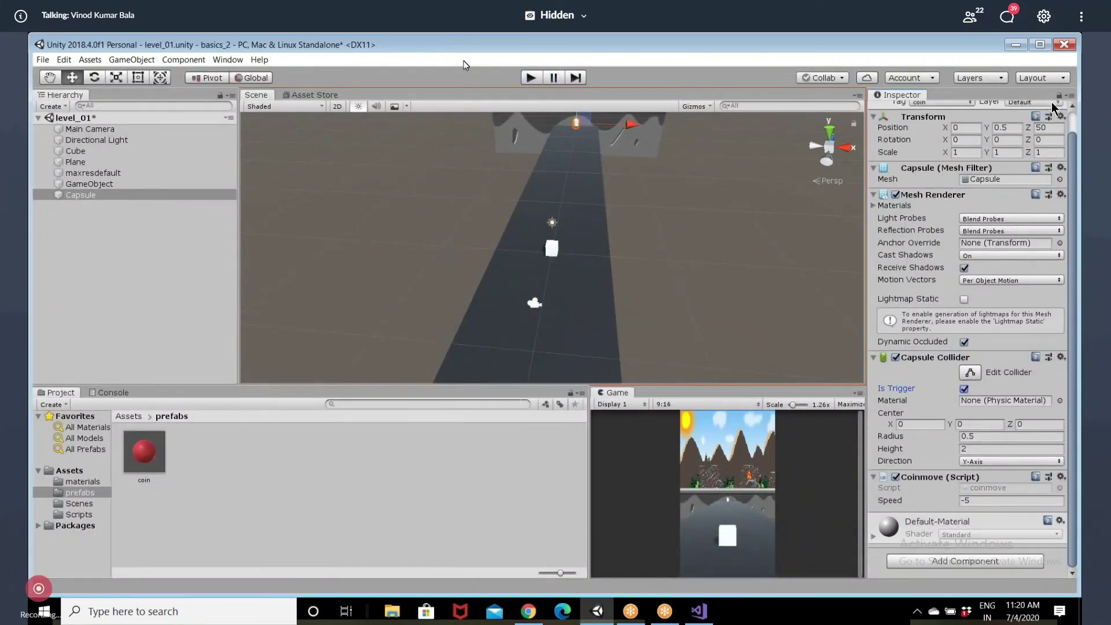
left_click(531, 78)
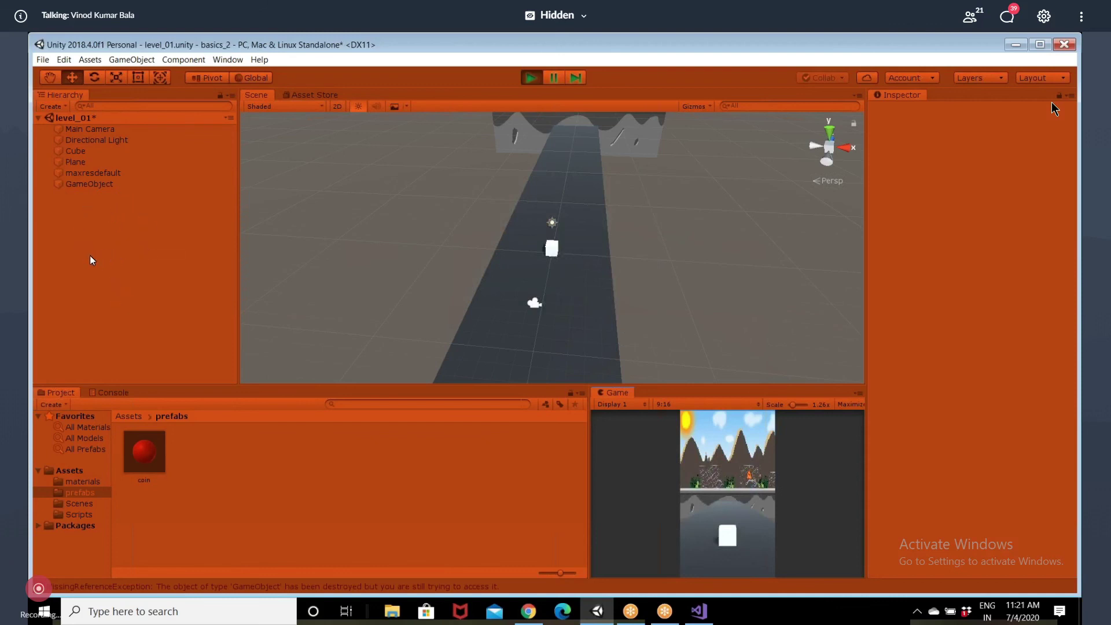
Stop the game, read the MissingReferenceException errors in the Console, and return to prefabs
left_click(145, 417)
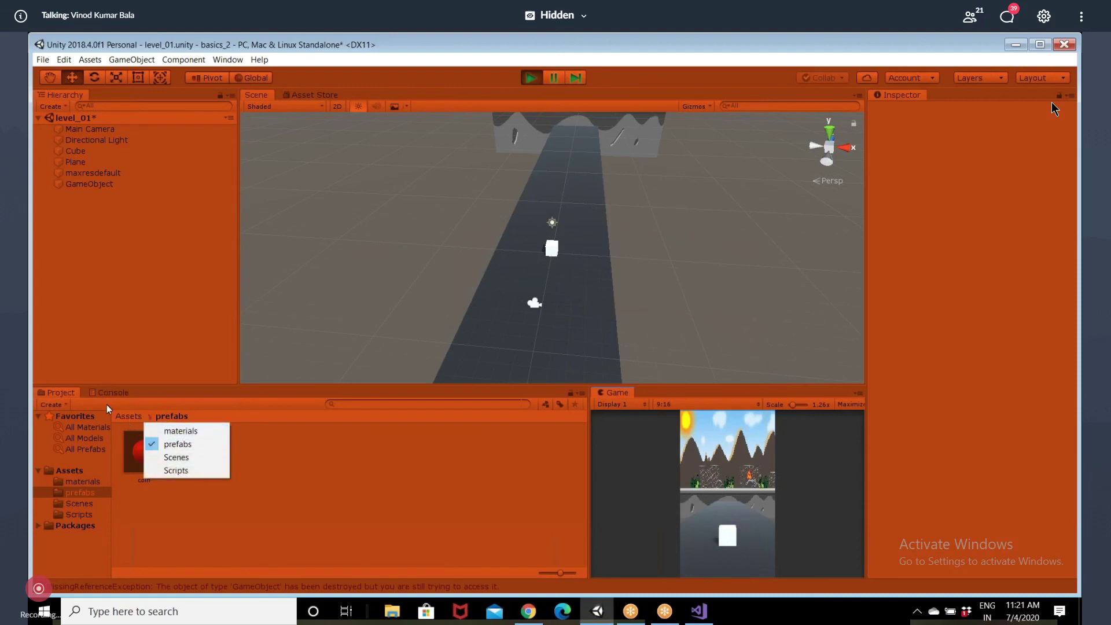
left_click(512, 112)
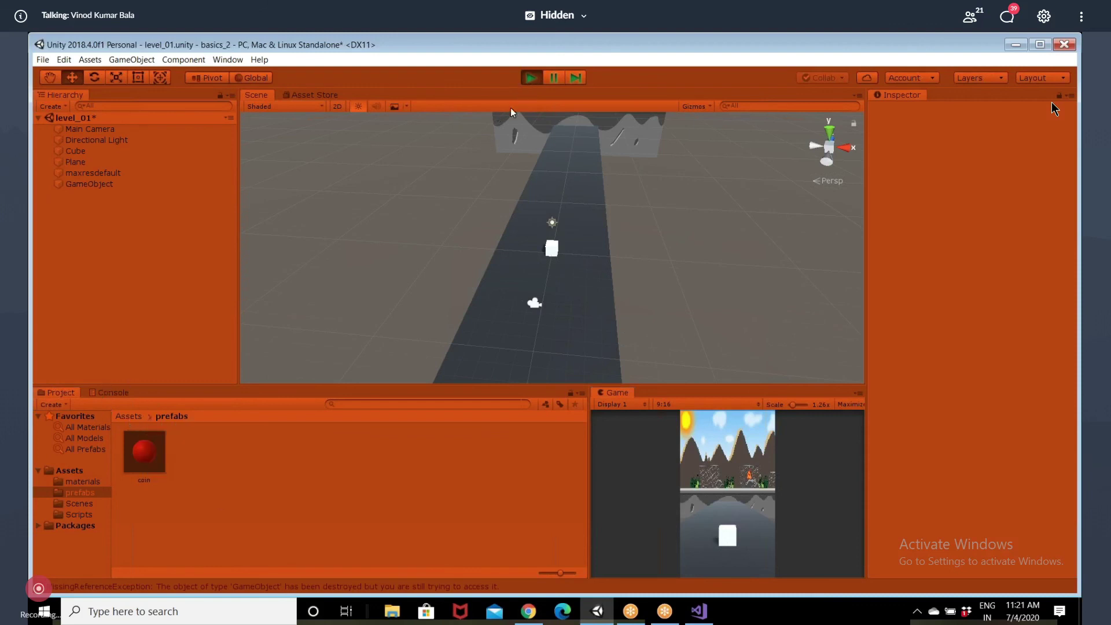
left_click(529, 79)
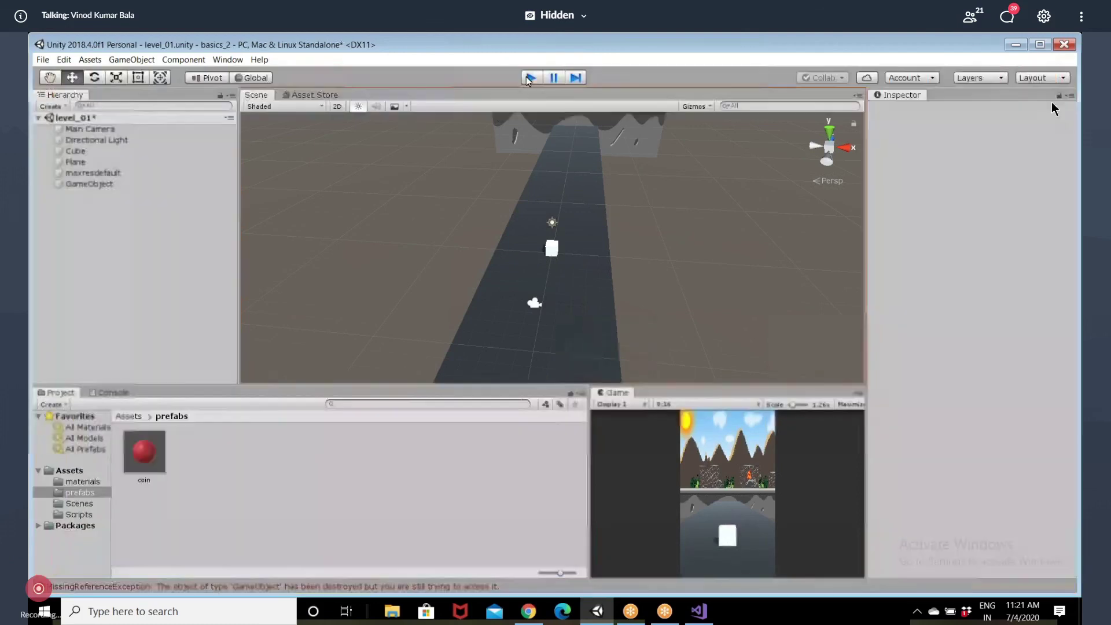
left_click(119, 394)
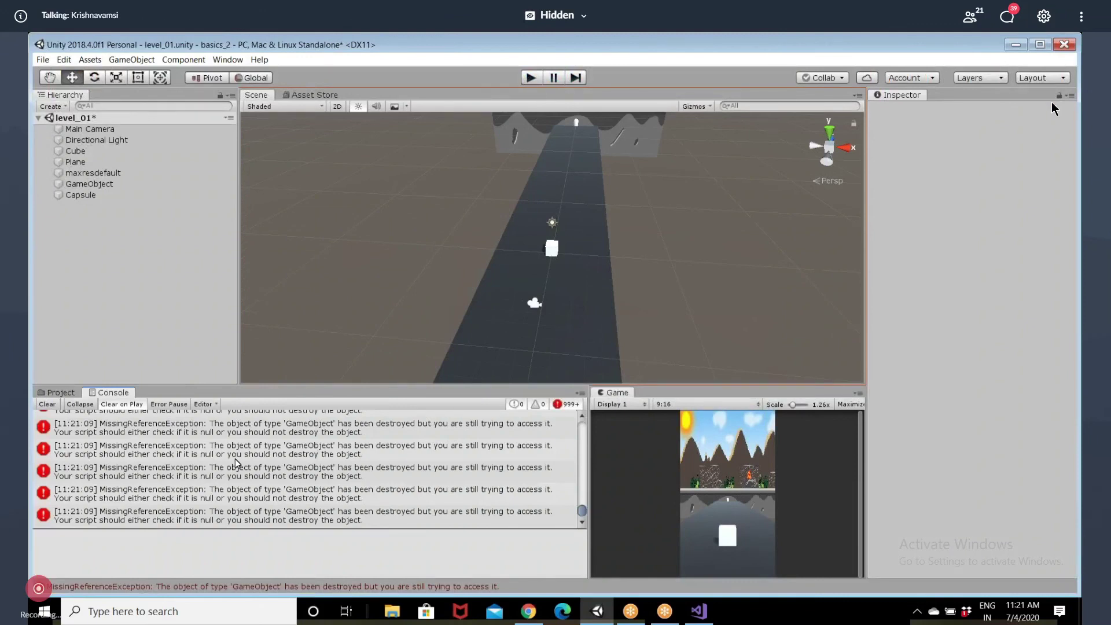
left_click(58, 393)
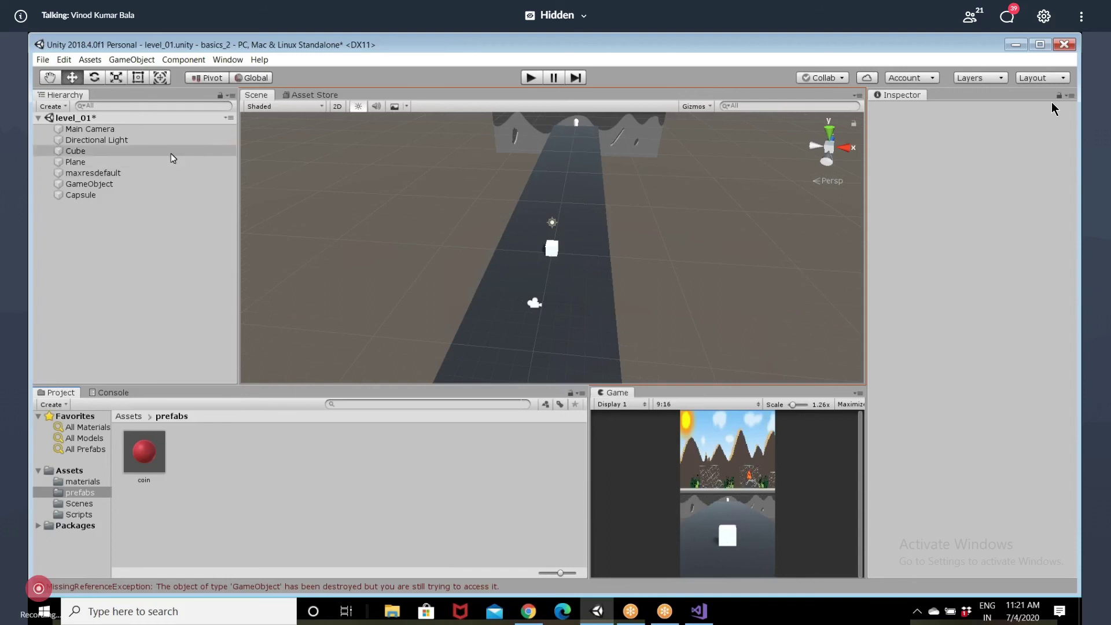
Check the spawner's Coin_spwner field, test-run, then drag Capsule into Assets/prefabs
left_click(142, 185)
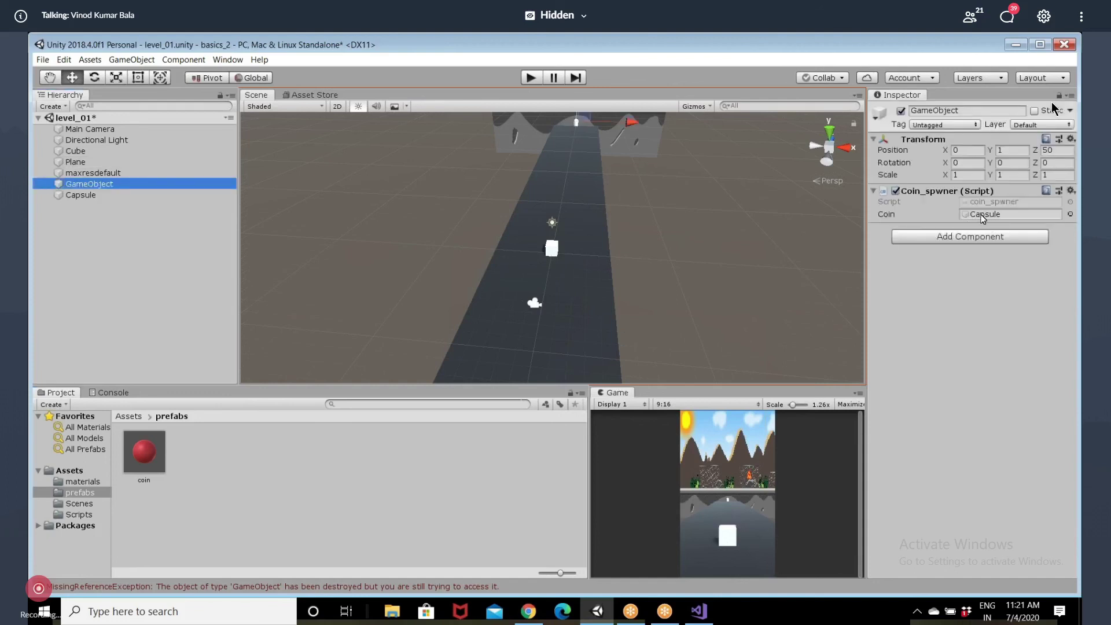
left_click(530, 78)
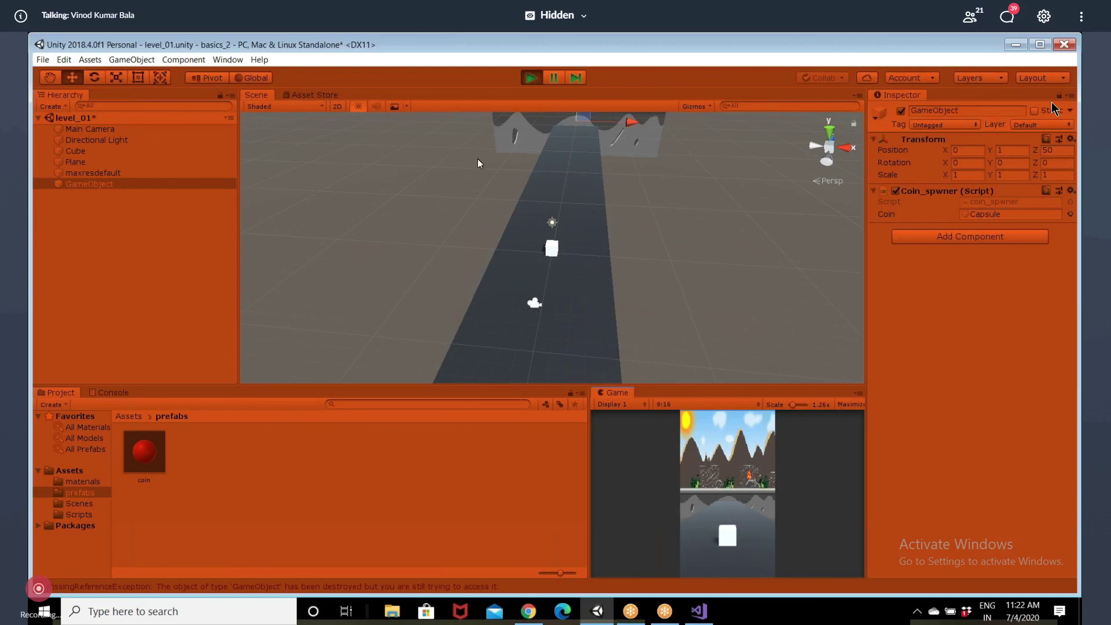
left_click(532, 78)
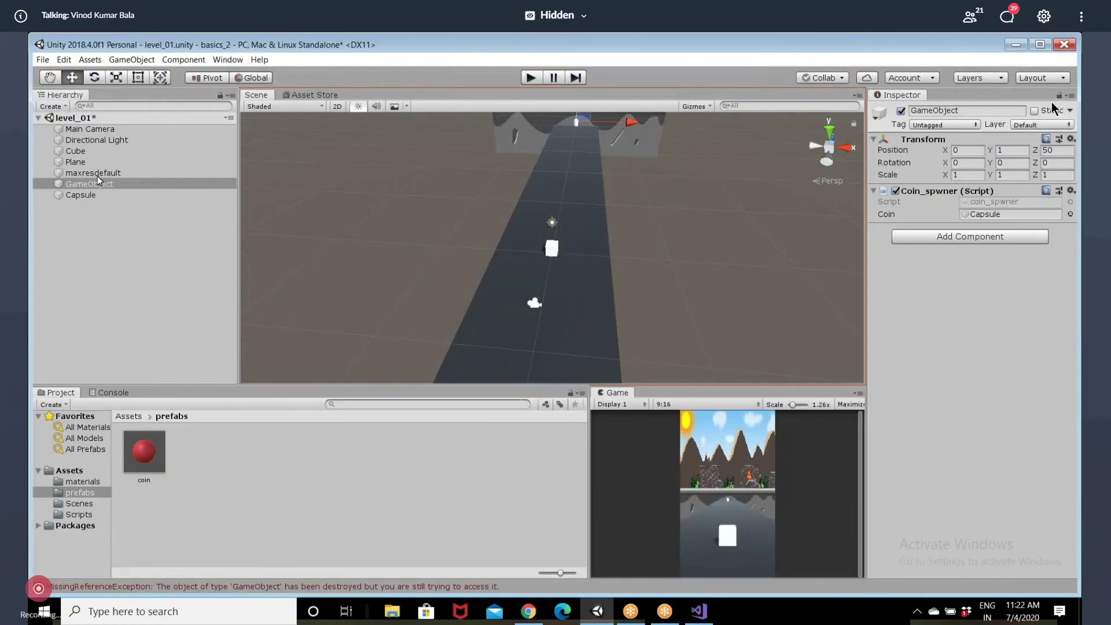
left_click_drag(107, 196, 261, 474)
left_click_drag(261, 474, 263, 474)
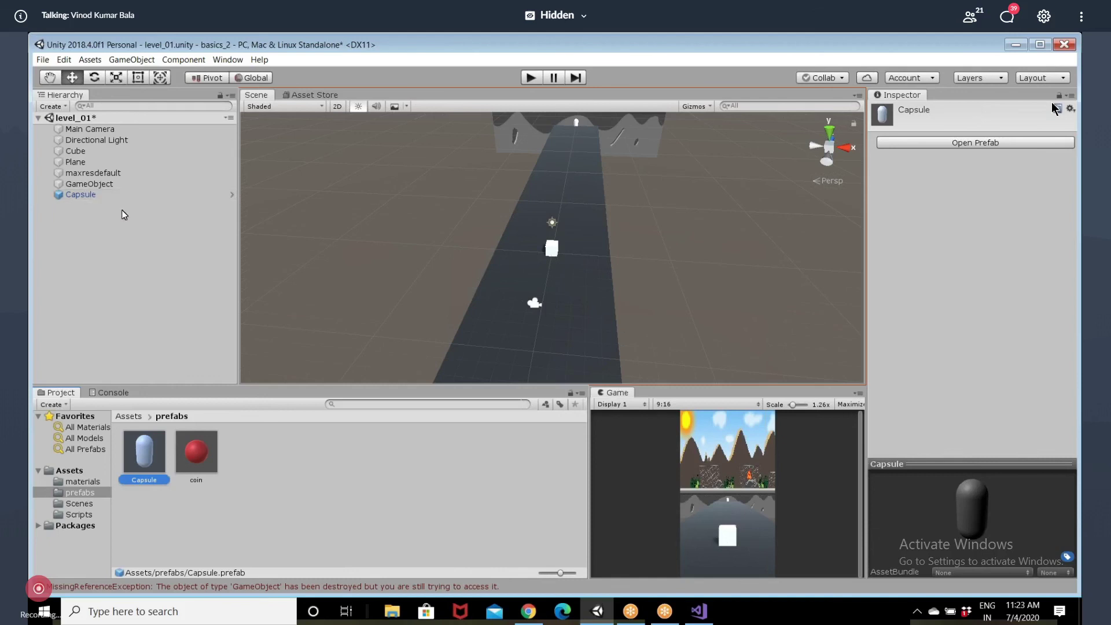
Test-run the capsule spawning, select the Capsule prefab, and switch to Visual Studio
left_click(530, 78)
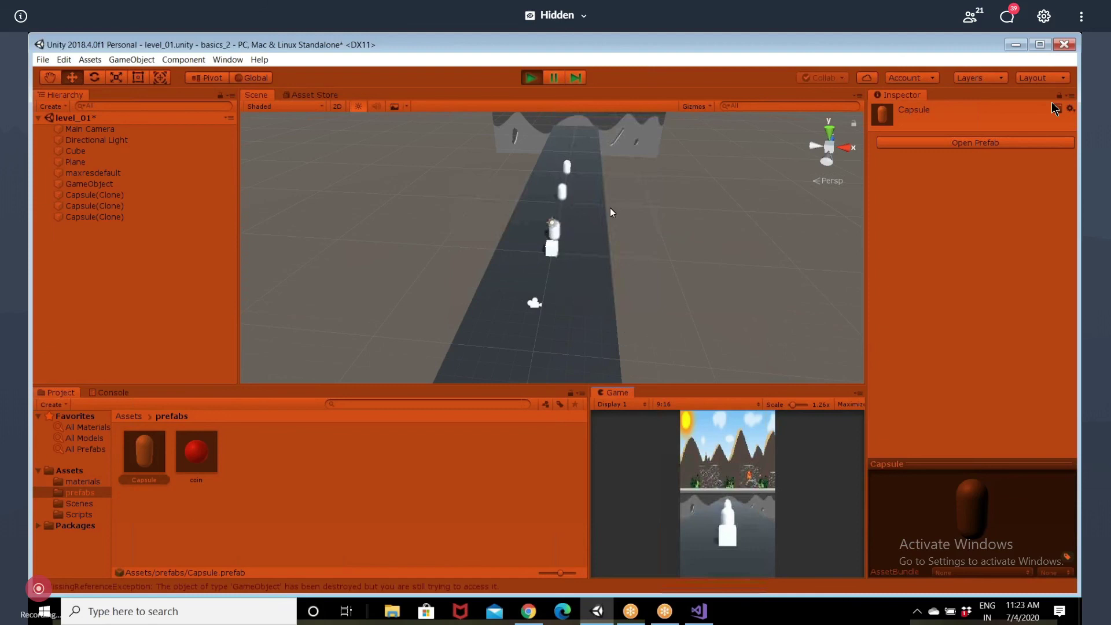
left_click(535, 77)
left_click(148, 464)
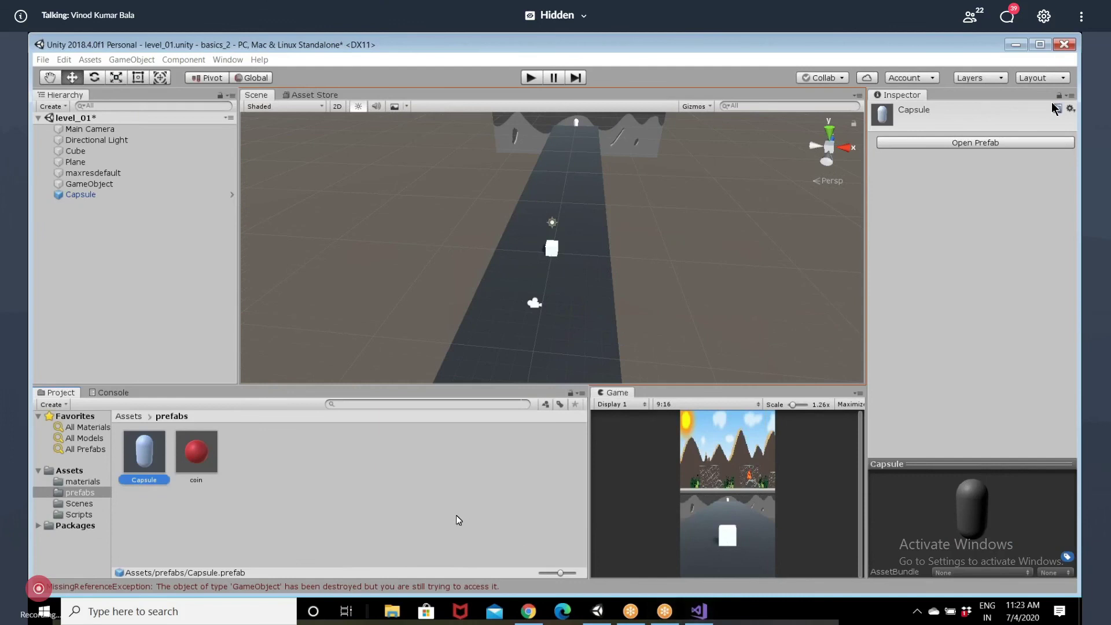
left_click(700, 612)
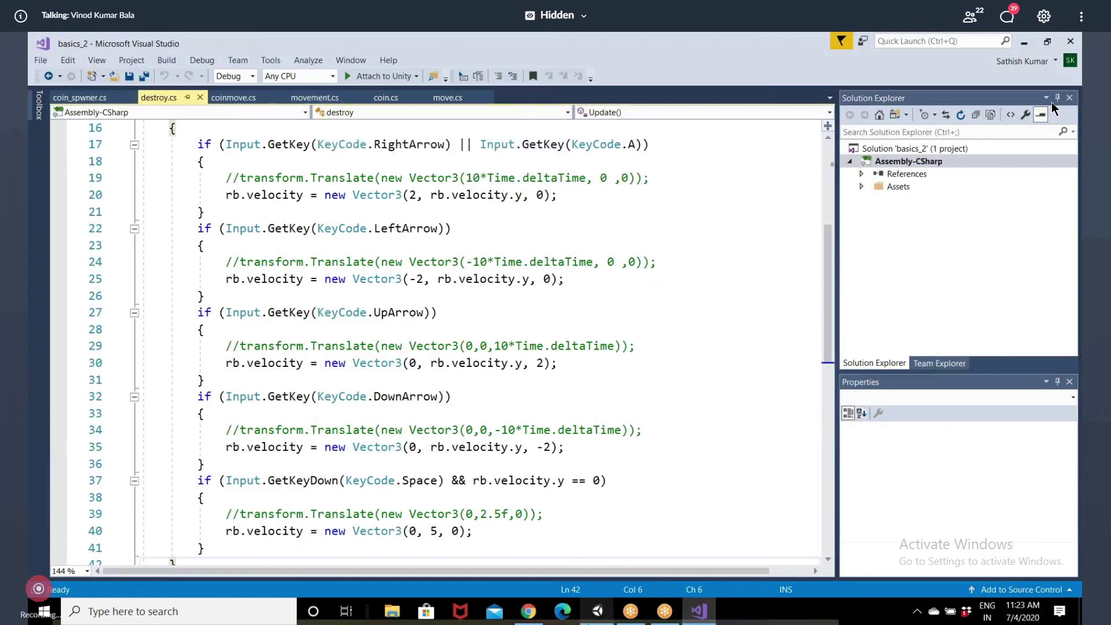
Clear the error messages from Unity's Console
left_click(597, 611)
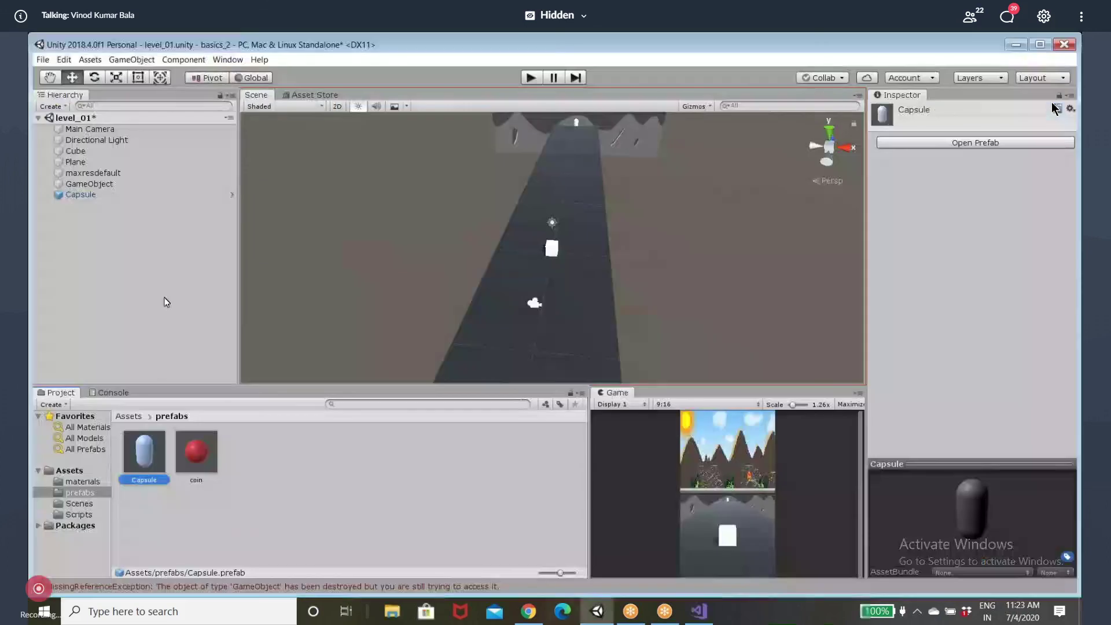
left_click(113, 394)
left_click(47, 404)
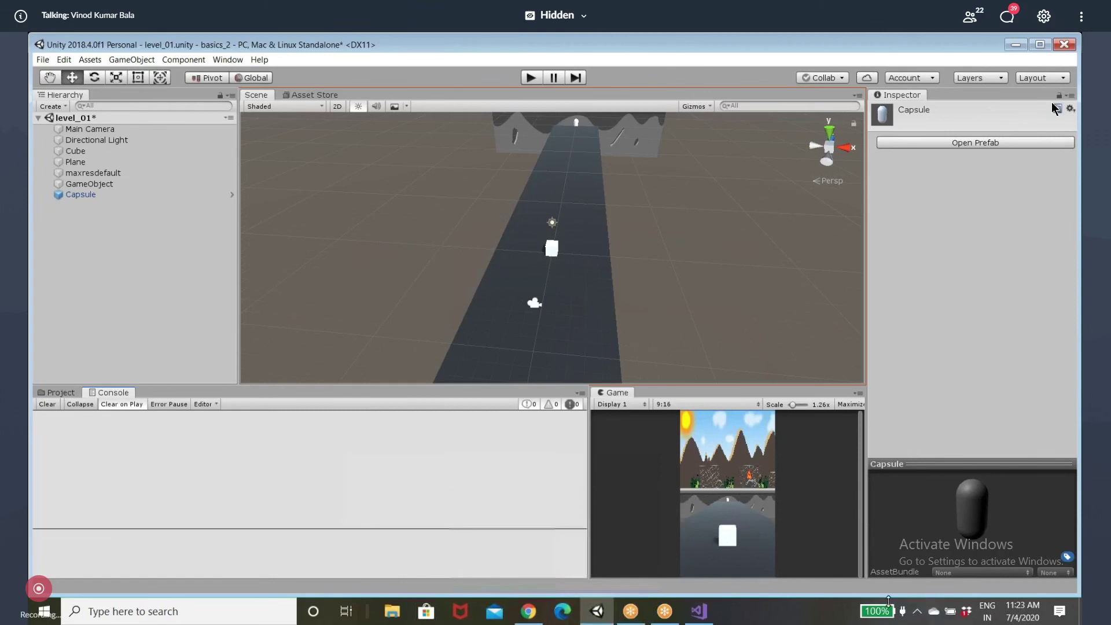
Review the coin_spwner.cs script in Visual Studio
left_click(699, 612)
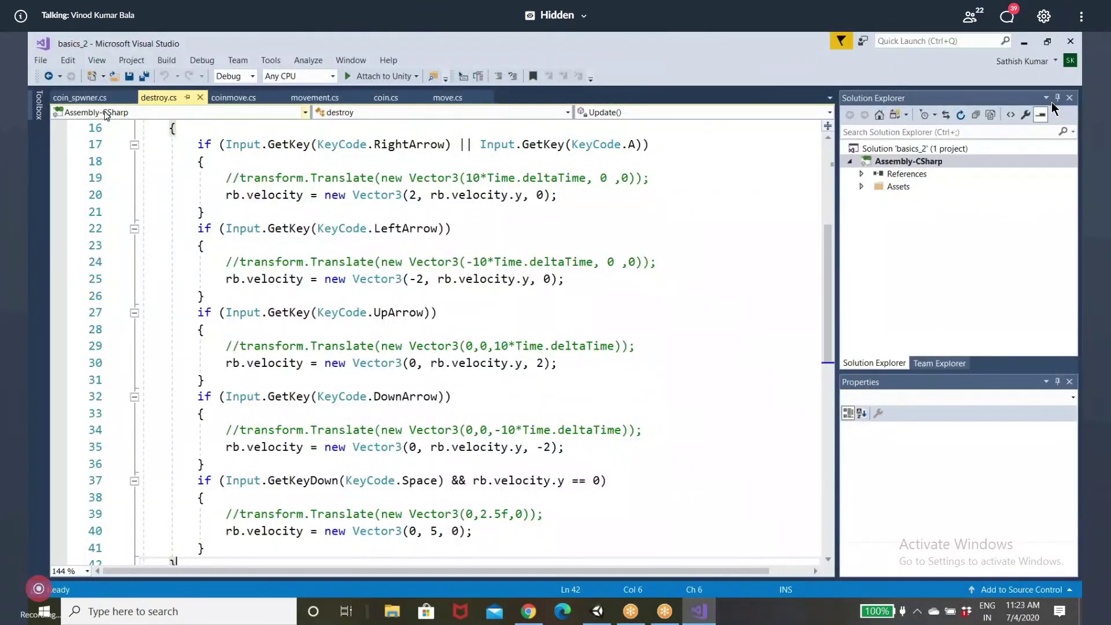
left_click(80, 96)
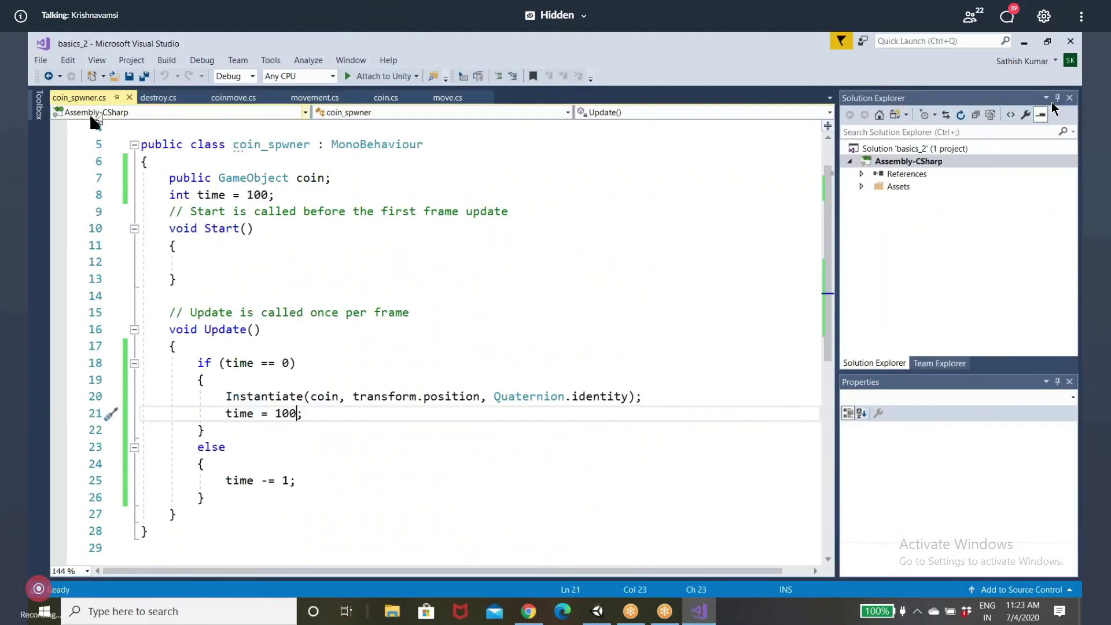
mouse_move(415, 399)
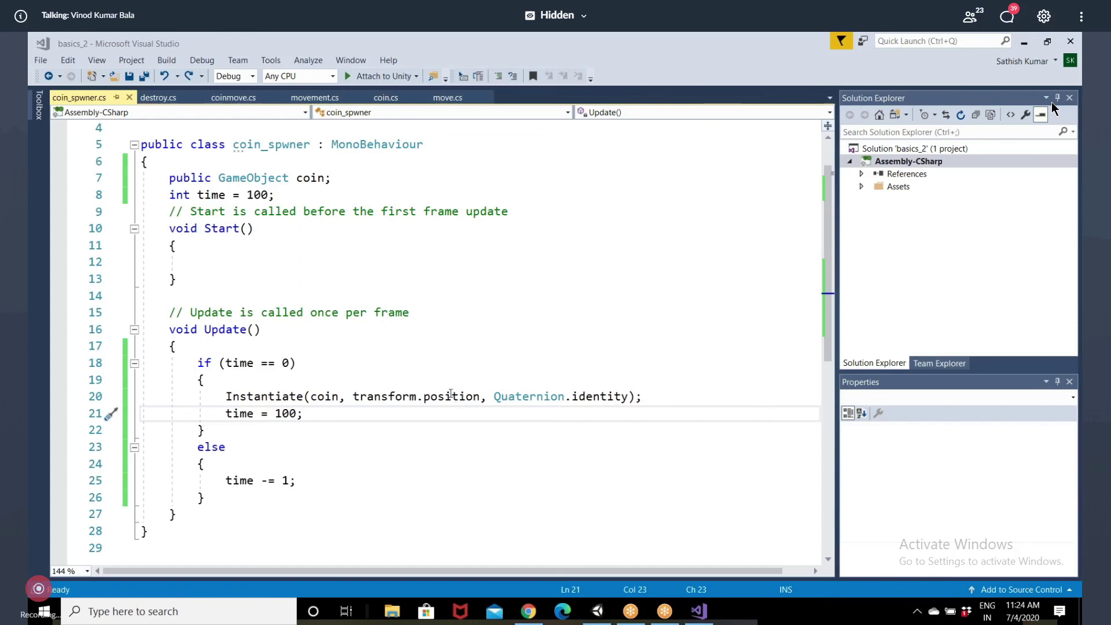
mouse_move(379, 389)
Return to the Unity editor's level_01 scene from the taskbar
left_click(598, 611)
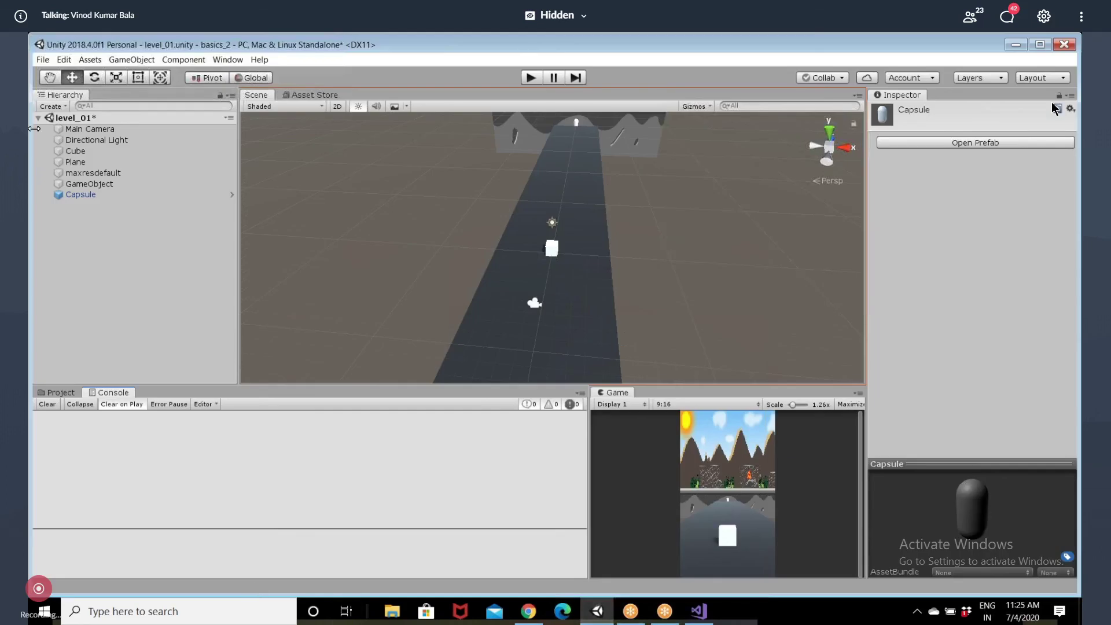
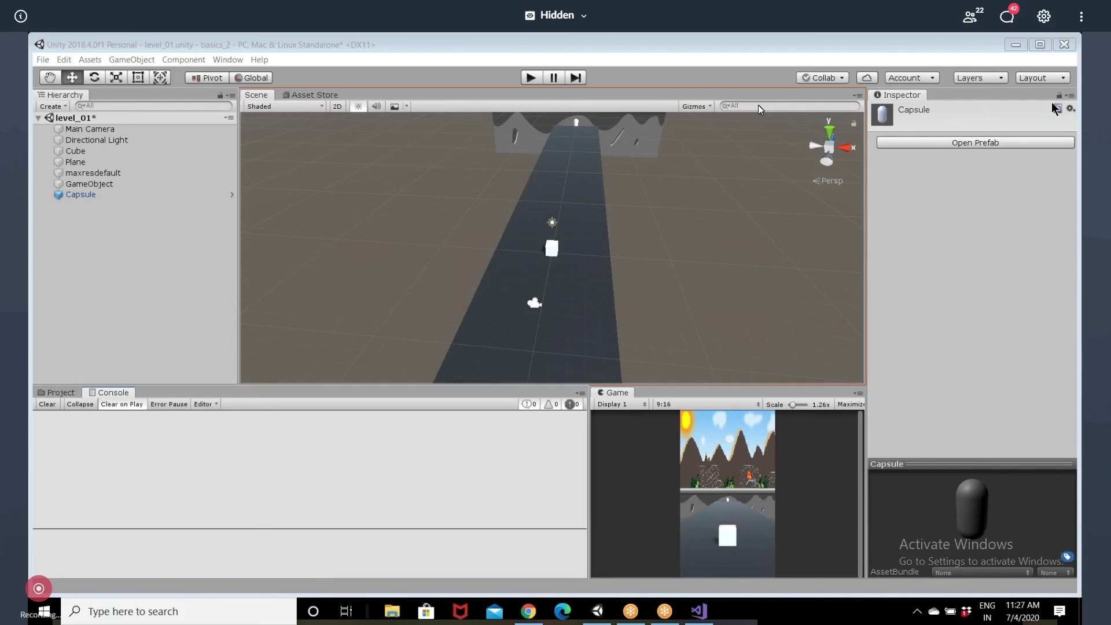
Exit GoToMeeting's full-screen view so the browser window and taskbar surround the shared level_01 scene
key("Escape")
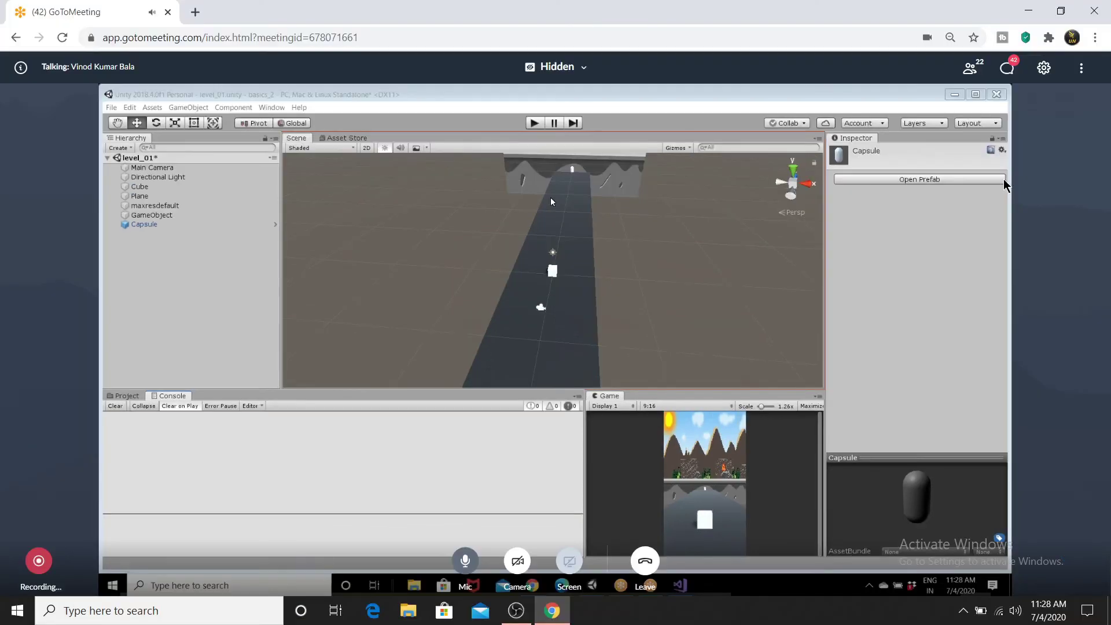